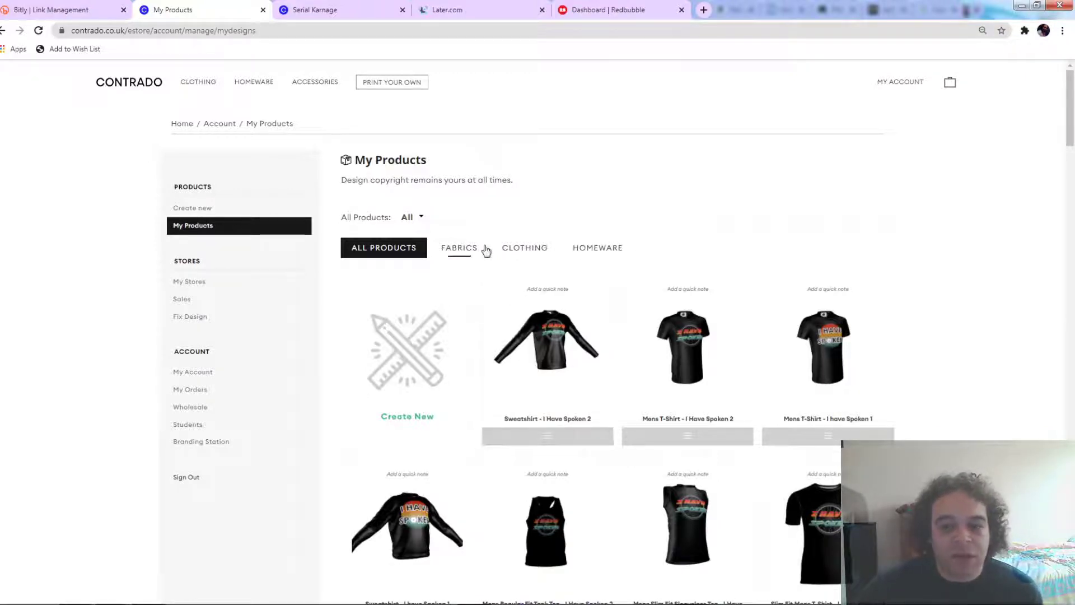
Step: Create a new product, search the catalogue for "Back", and choose the Backpack
left_click(409, 419)
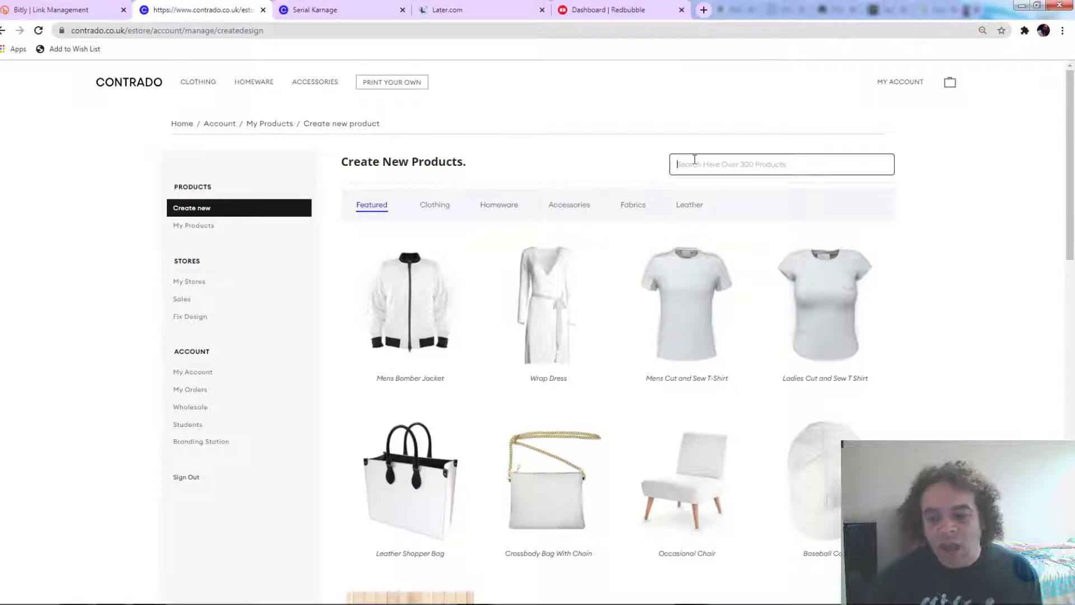
left_click(694, 159)
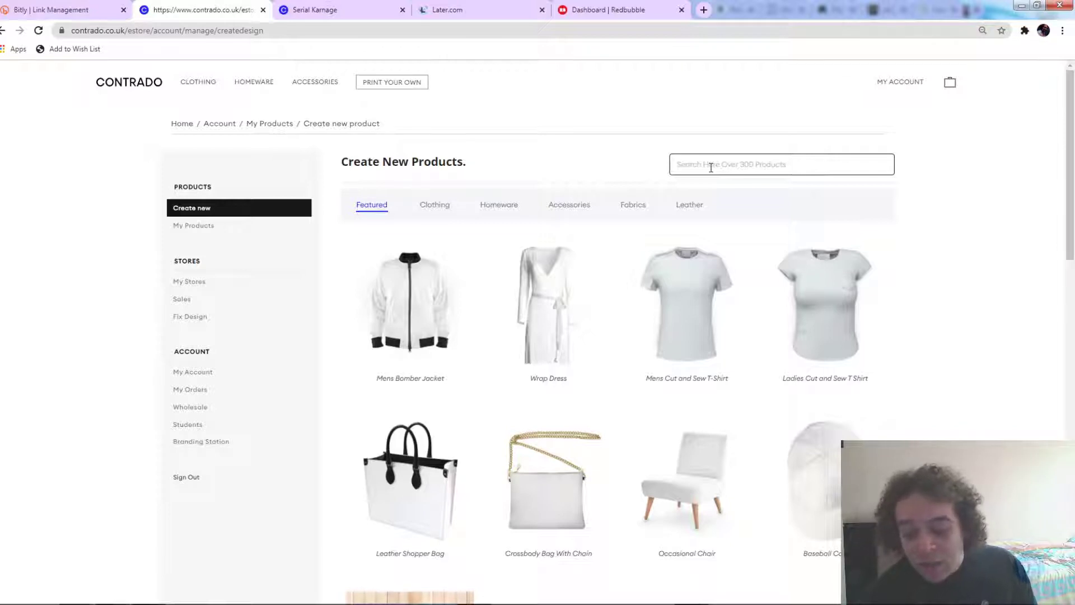
type("Back")
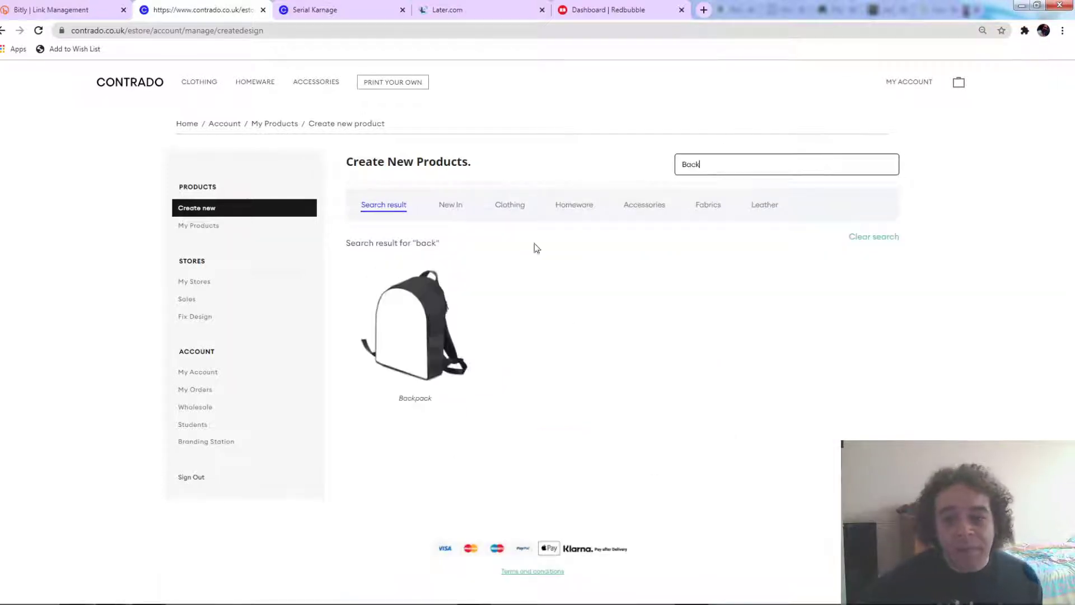
left_click(415, 342)
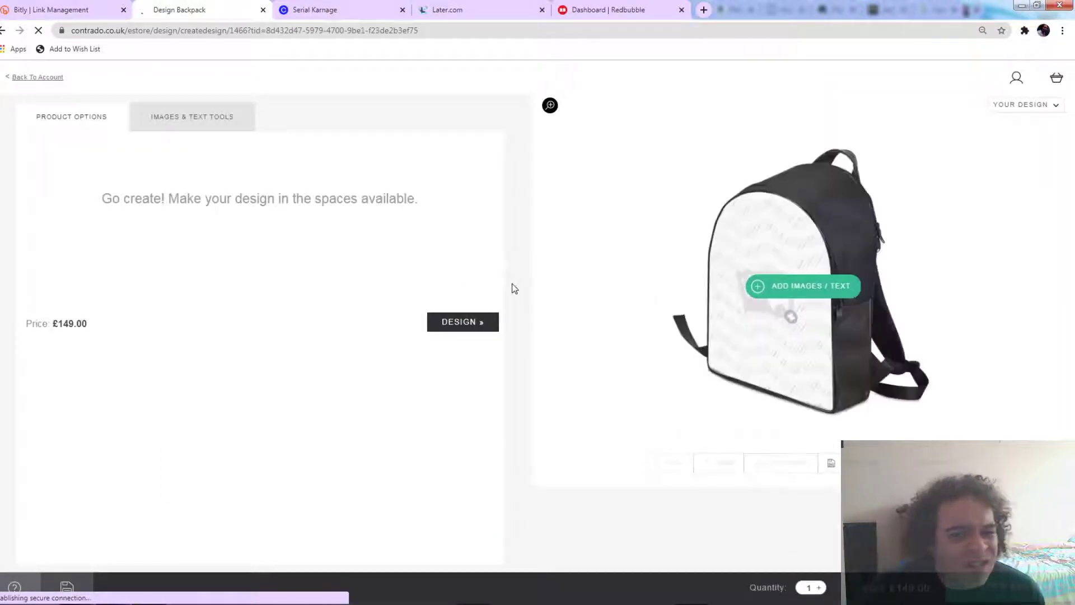
Step: Add the green and yellow marbling smoke image to the backpack's front panel and auto-size it to fill the print area
left_click(468, 325)
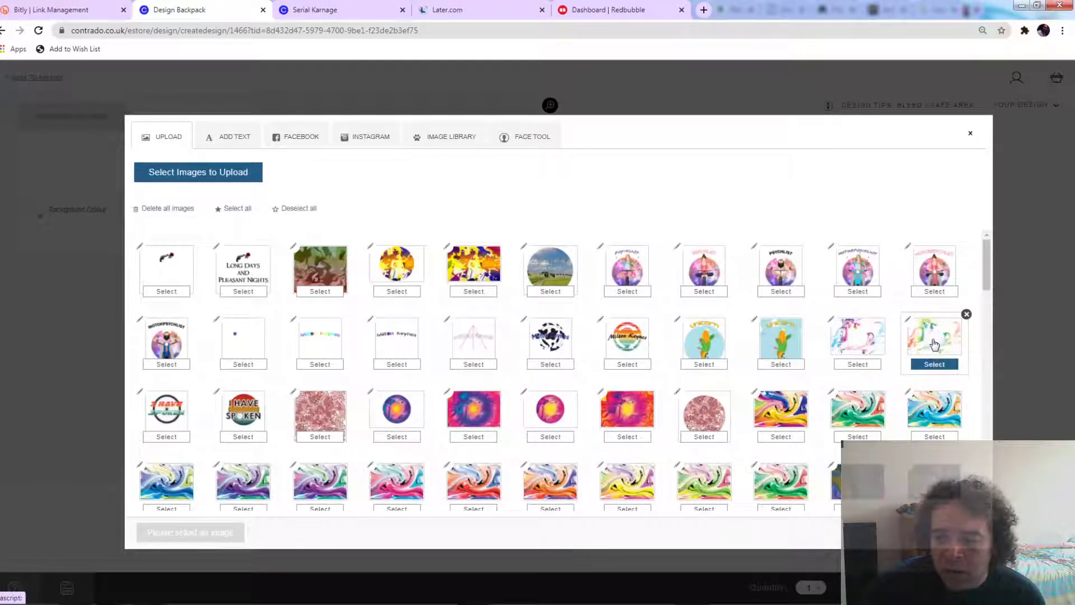
left_click(935, 344)
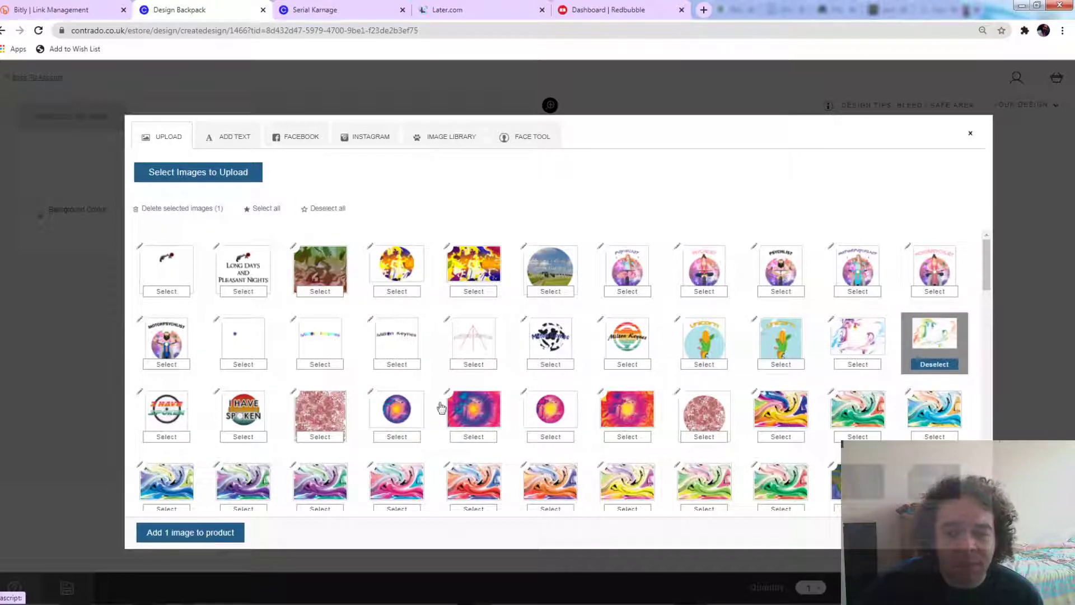
key("Return")
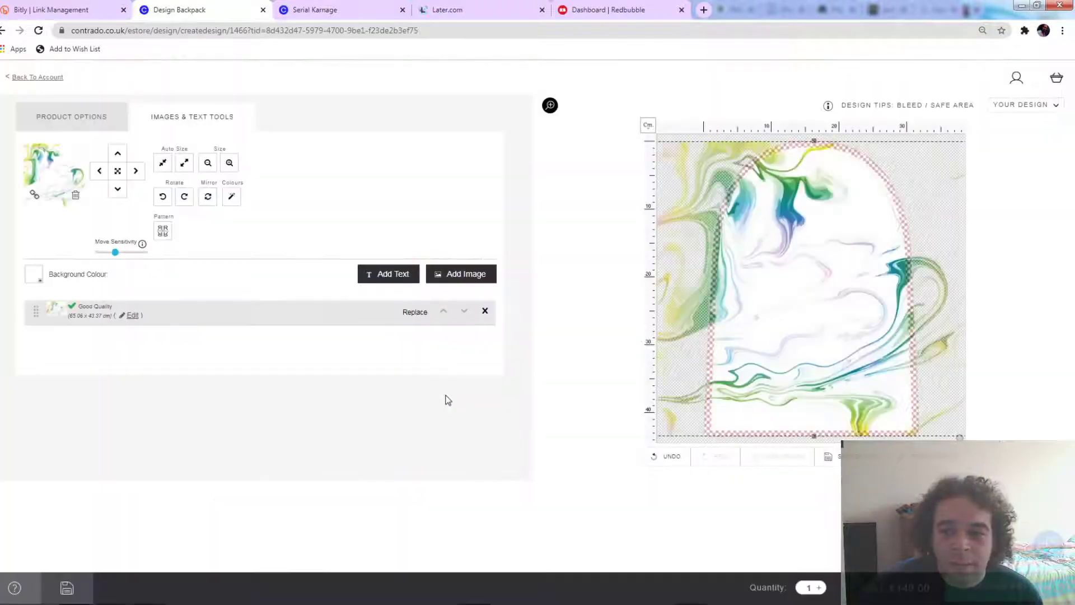
left_click(185, 166)
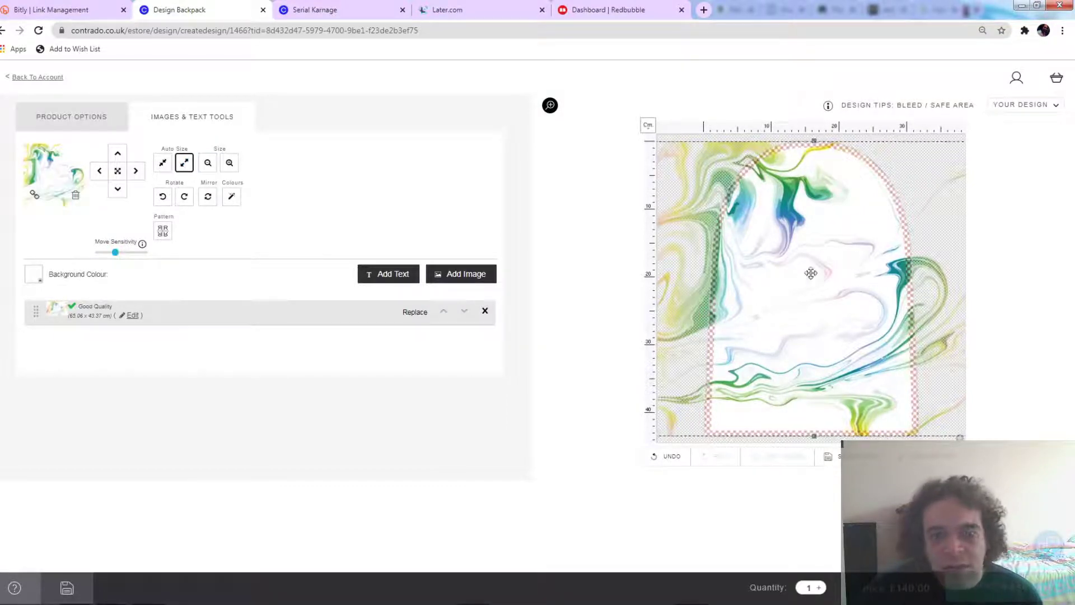
Step: Save the backpack design to My Products and start generating more designs from it
left_click(1023, 588)
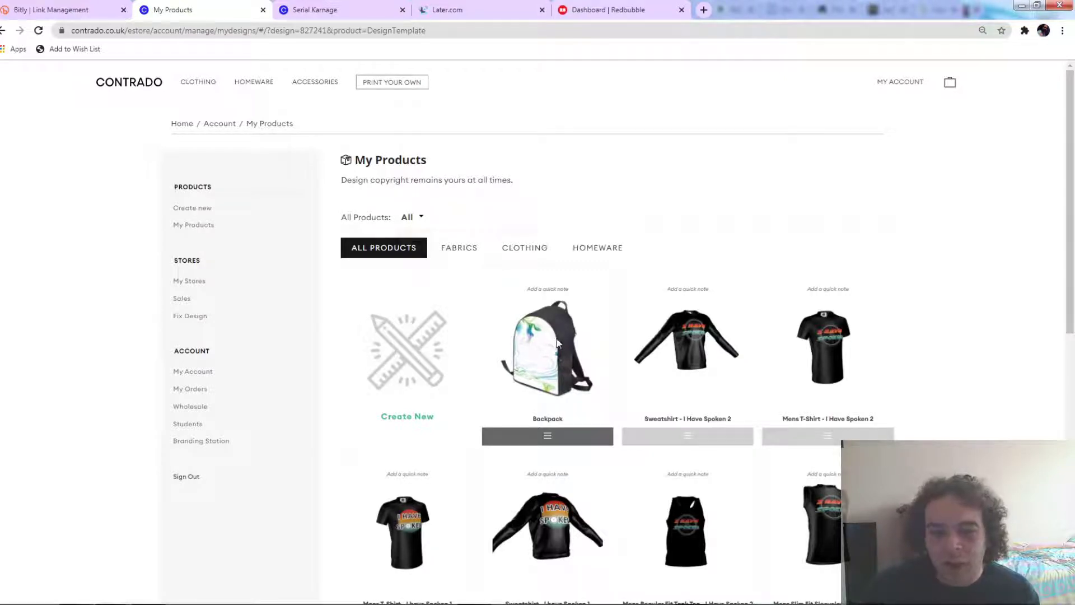
left_click(553, 442)
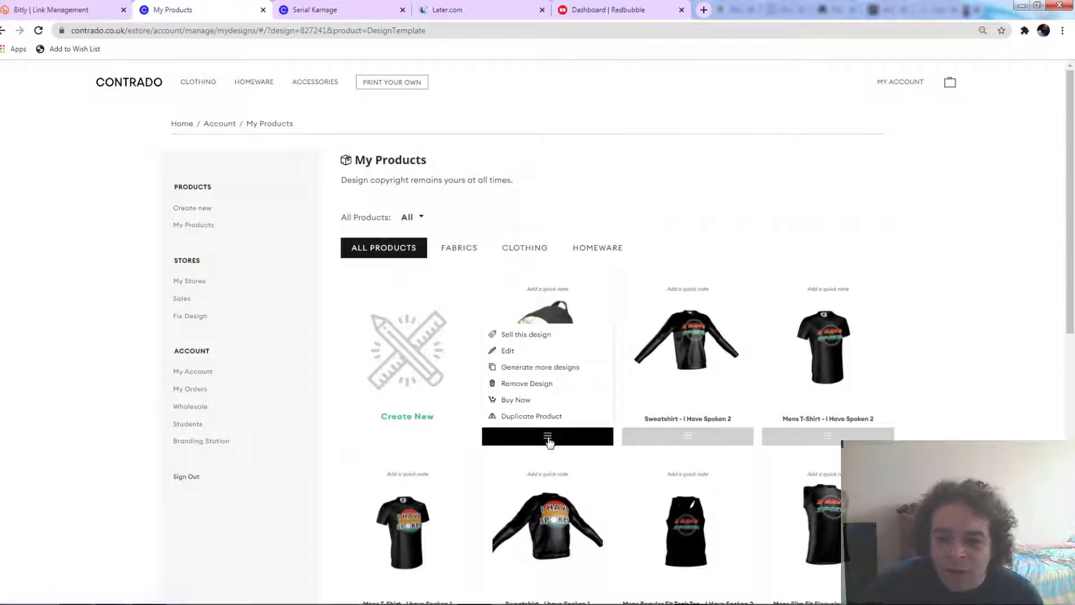
left_click(541, 372)
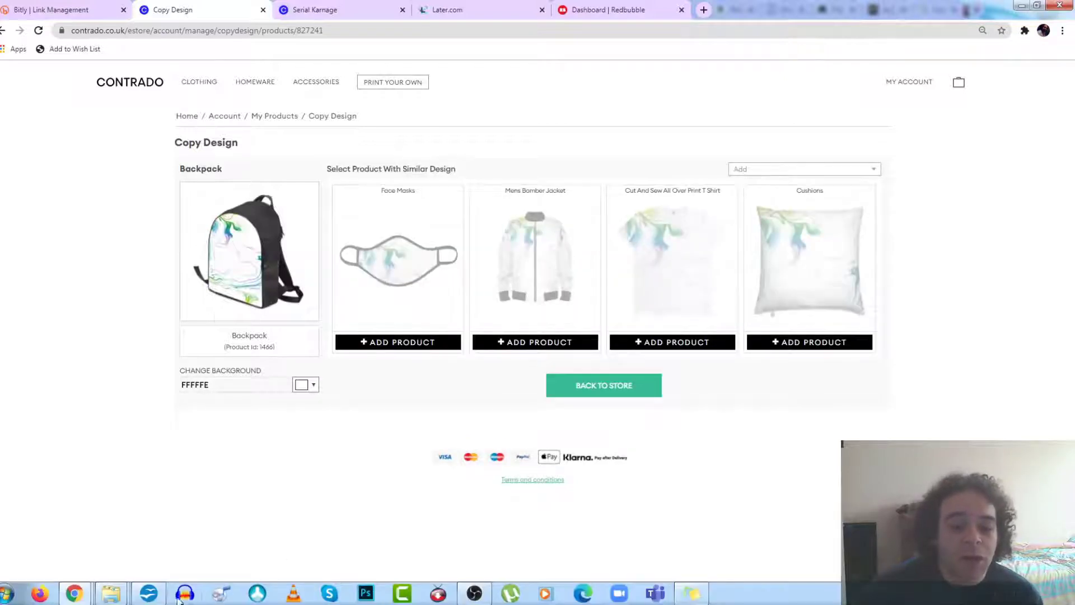
Step: Switch to the schedule spreadsheet in OpenOffice Calc and examine the product category columns on the Design sheet
left_click(149, 593)
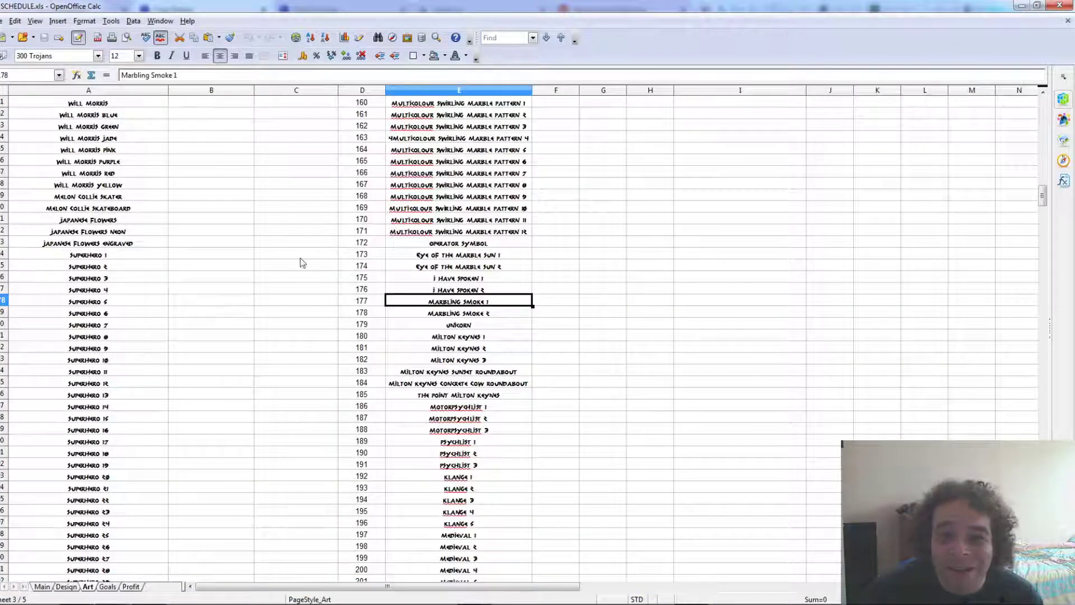
left_click(66, 588)
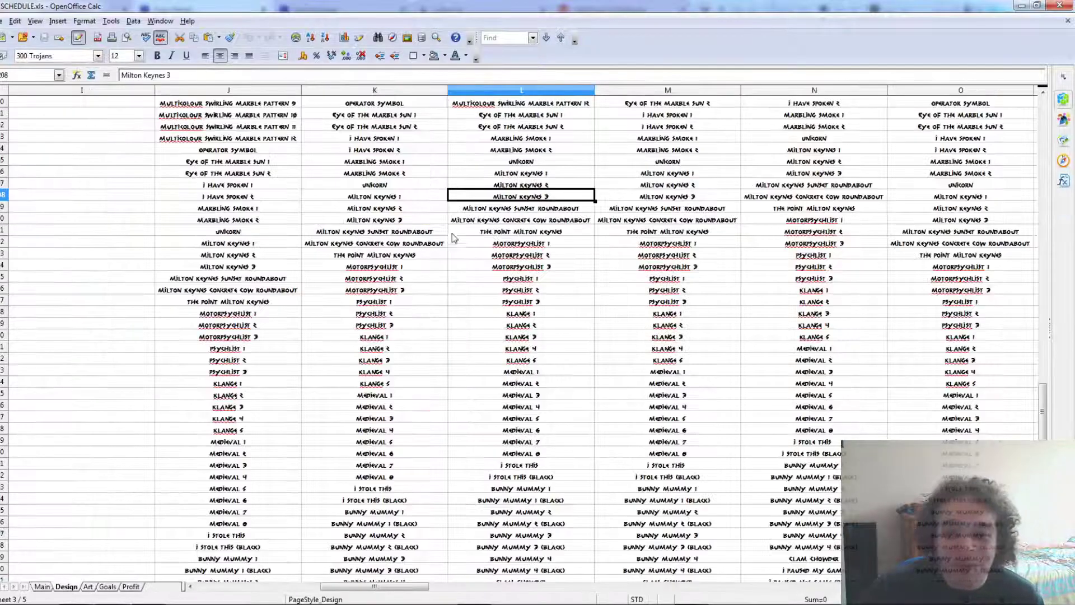
scroll(466, 242, "down", 15)
scroll(466, 242, "up", 15)
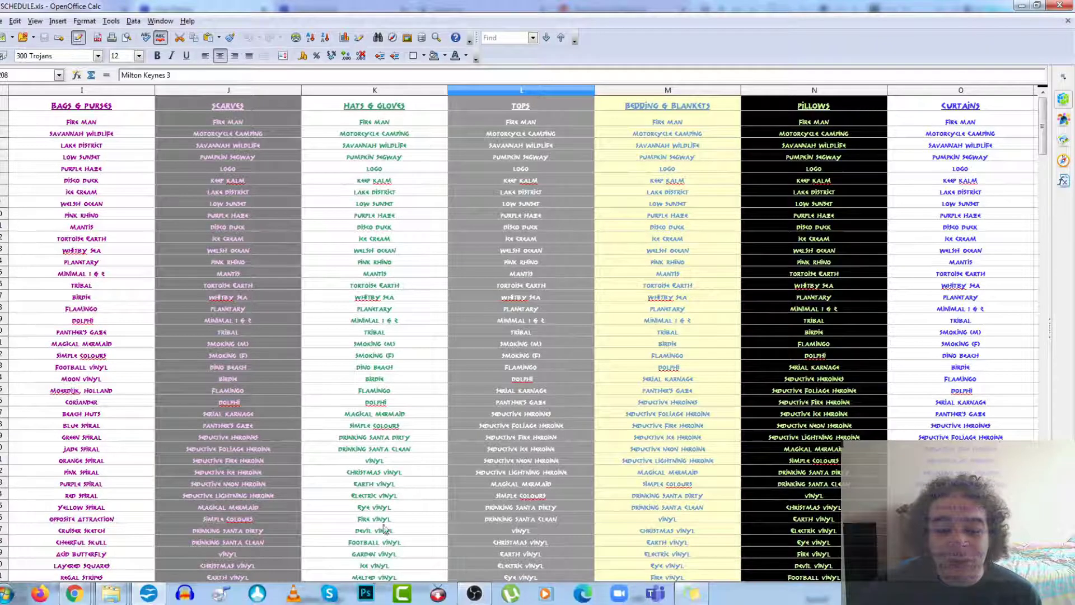
left_click_drag(388, 588, 247, 577)
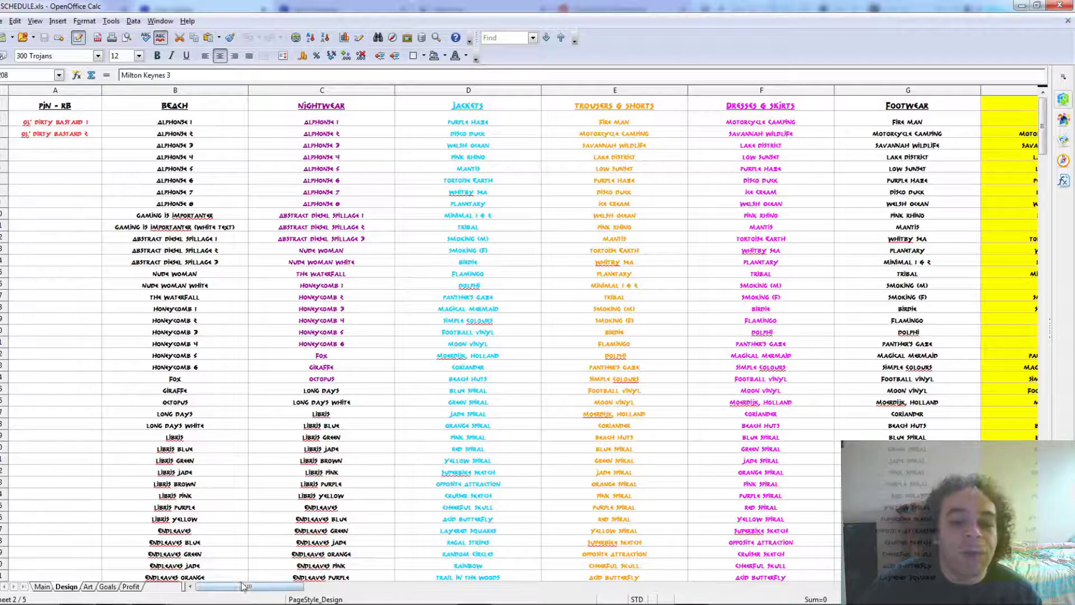
left_click_drag(247, 586, 338, 582)
Step: Review the design names under each category down to the product type lists at the end of the Design sheet
left_click(380, 249)
scroll(380, 249, "down", 7)
scroll(380, 249, "down", 13)
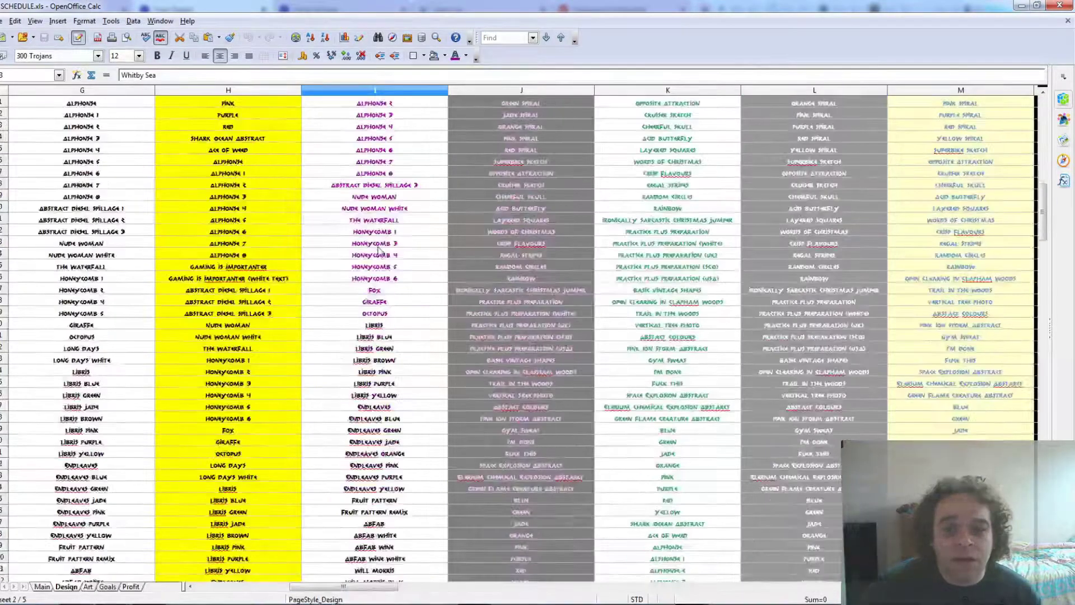
scroll(379, 246, "down", 13)
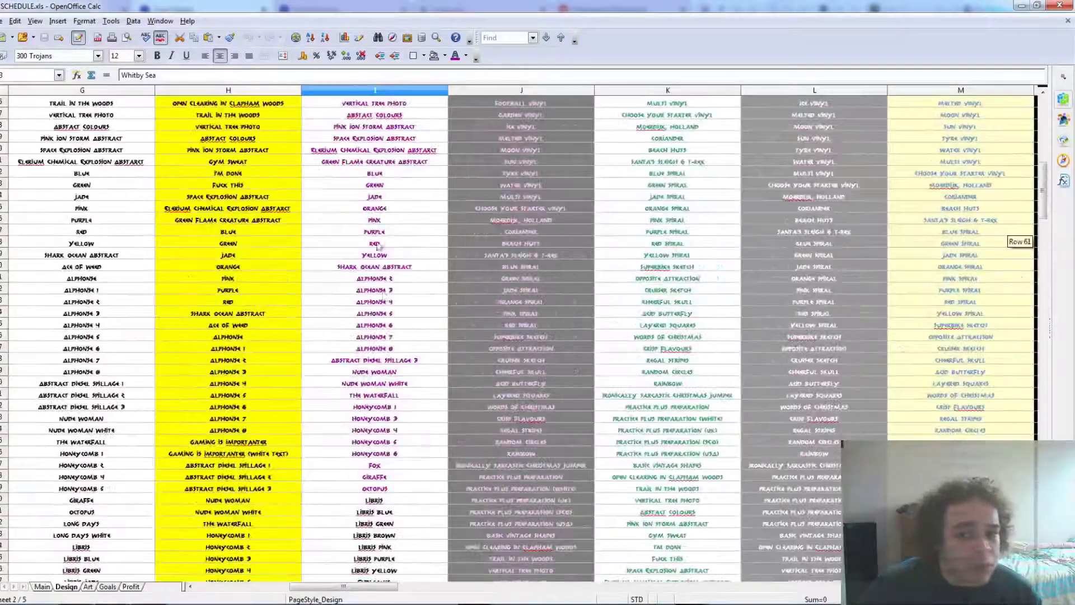
scroll(367, 262, "down", 13)
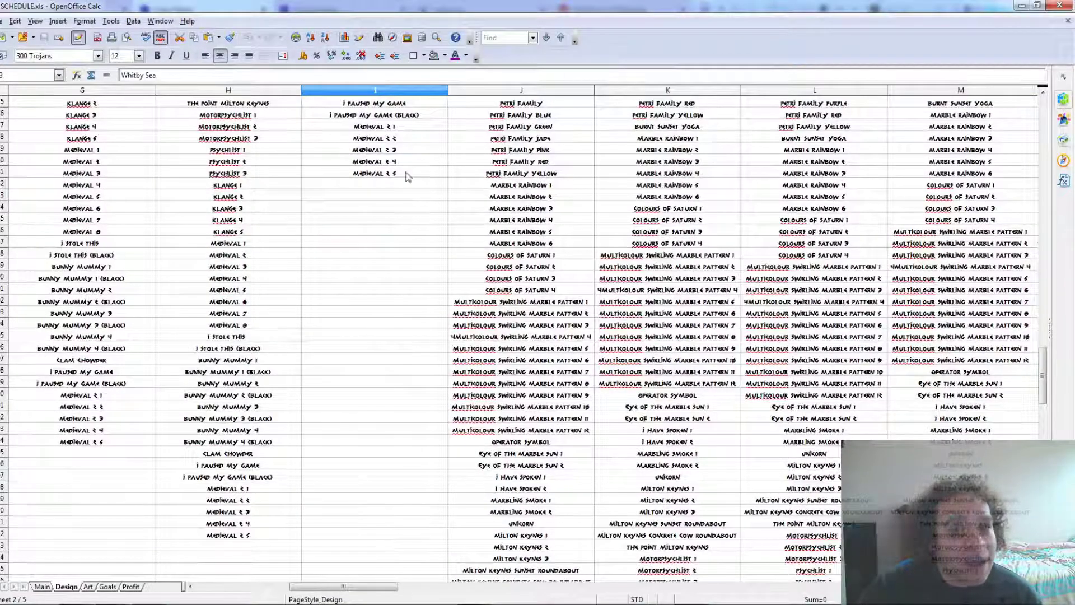
scroll(381, 288, "down", 14)
scroll(379, 284, "down", 12)
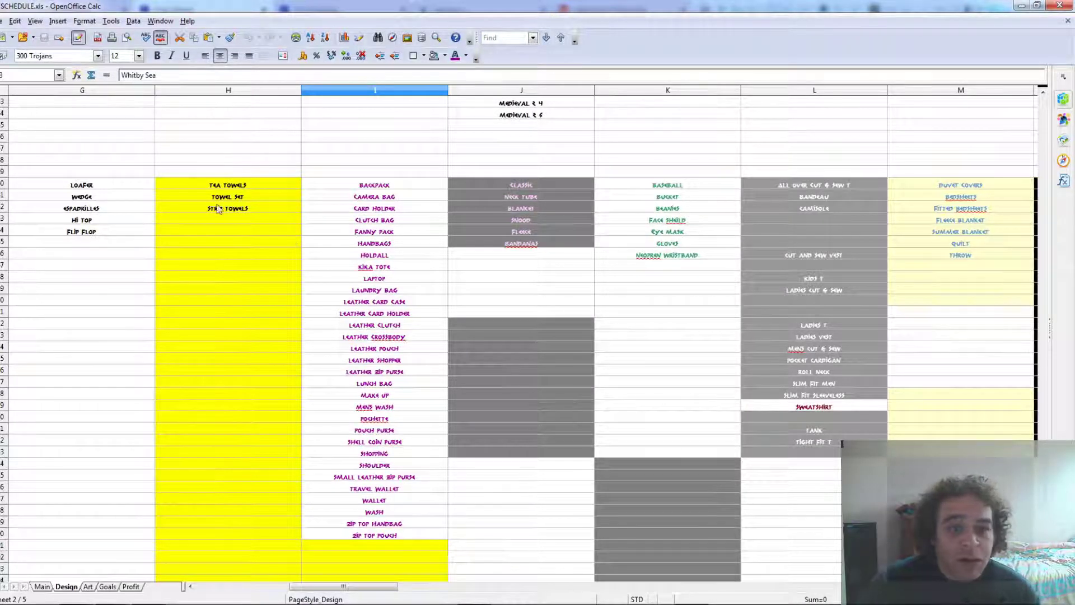
Step: Highlight the bag product types from Backpack to Zip Top Pouch for reference, and return to the Contrado Copy Design page in the browser
mouse_move(954, 189)
left_mouse_down()
mouse_move(981, 255)
mouse_move(964, 188)
left_mouse_up()
left_click_drag(387, 191, 405, 537)
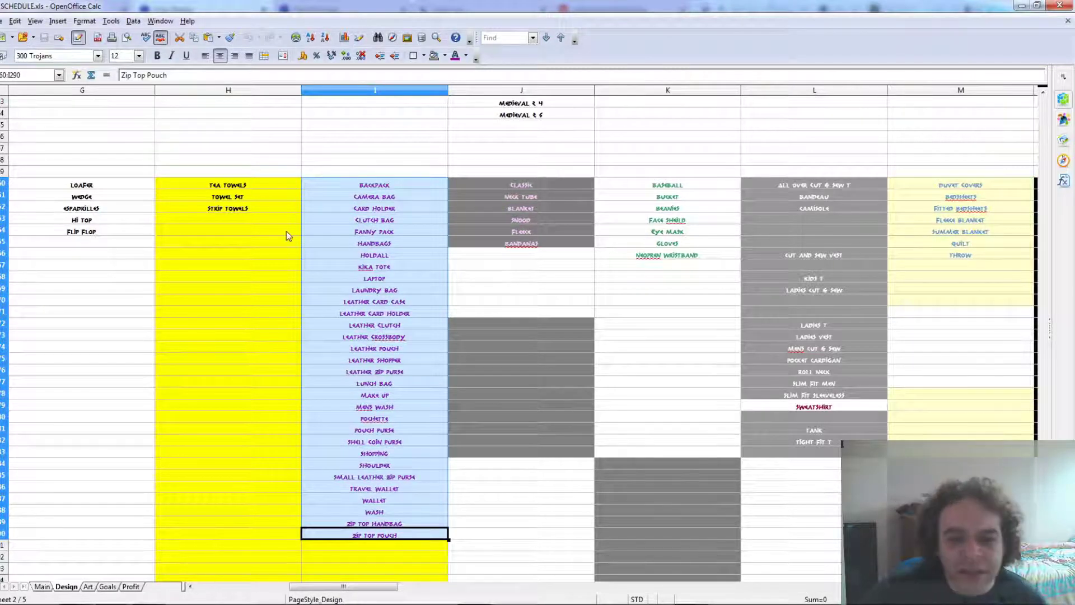
left_click(387, 209)
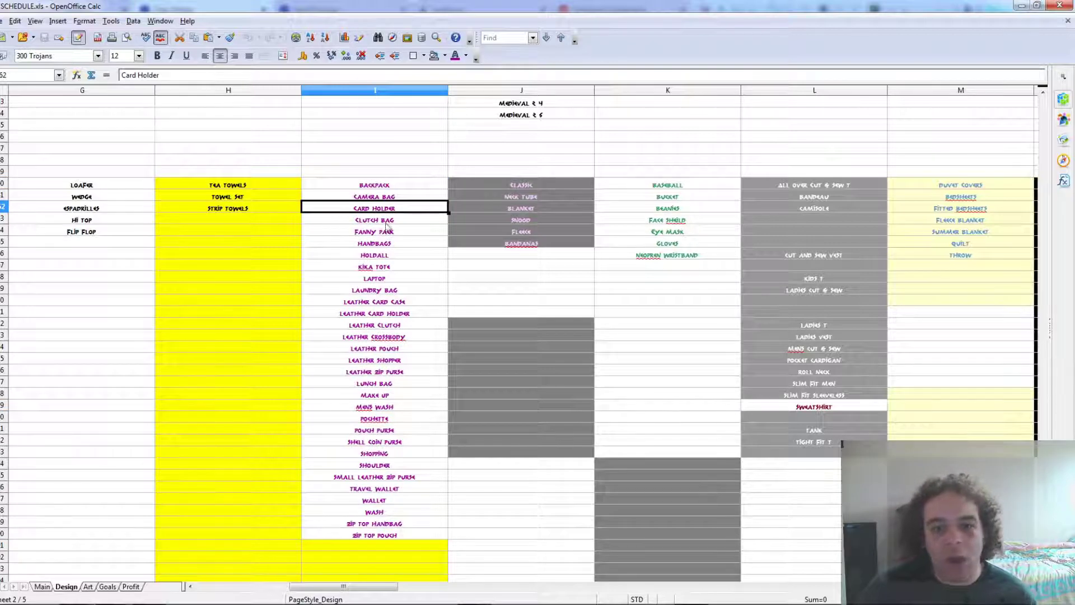
left_click(400, 174)
left_click_drag(390, 190, 427, 532)
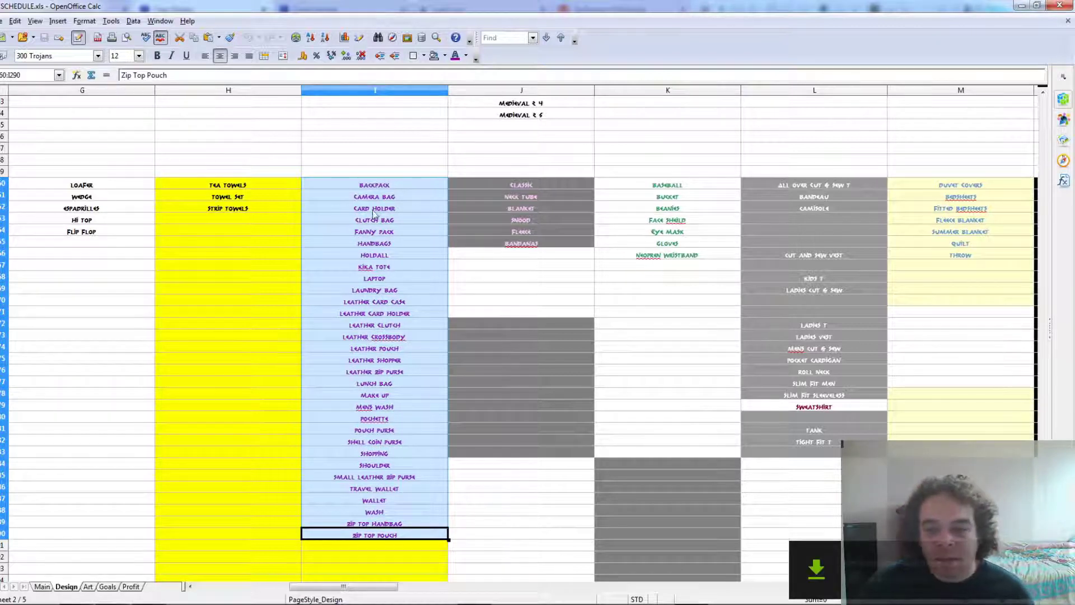
left_click_drag(681, 7, 3, 140)
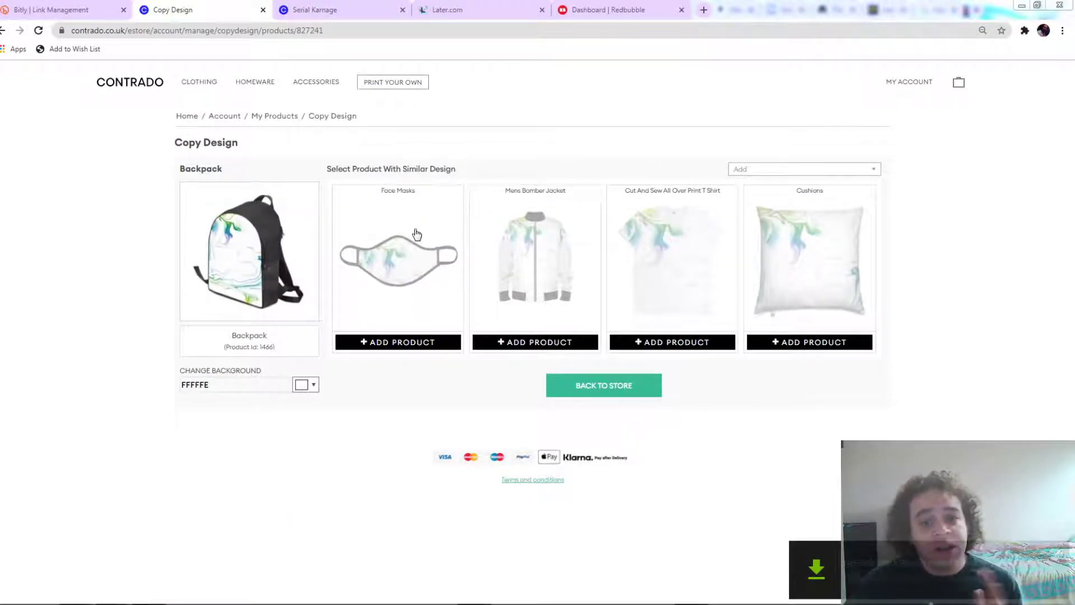
Step: Add a Camera Bag and a Card Holder to the products that copy the backpack design
left_click(769, 171)
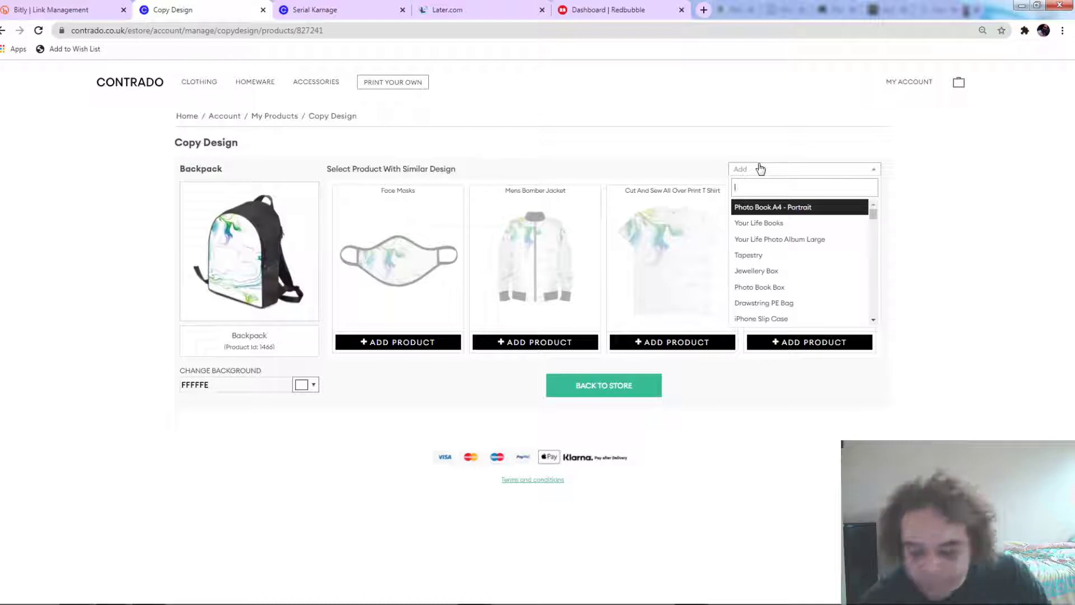
type("CAMER")
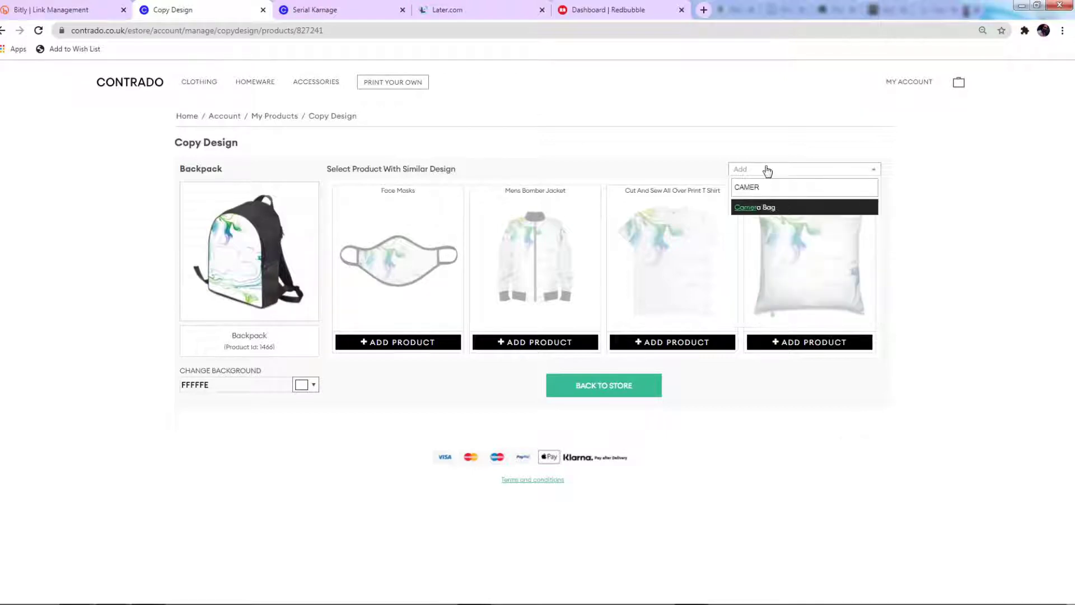
key("Return")
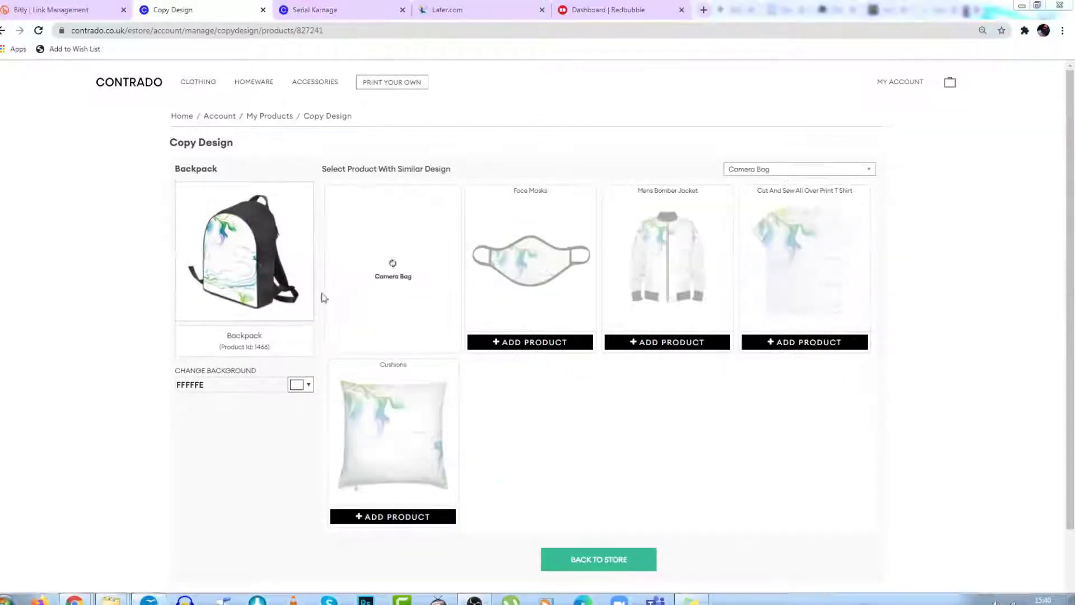
left_click(790, 171)
type("card")
key("Return")
Step: Add a Clutch Bag and a Fanny Pack with the same design
left_click(782, 171)
type("Cl")
key("Return")
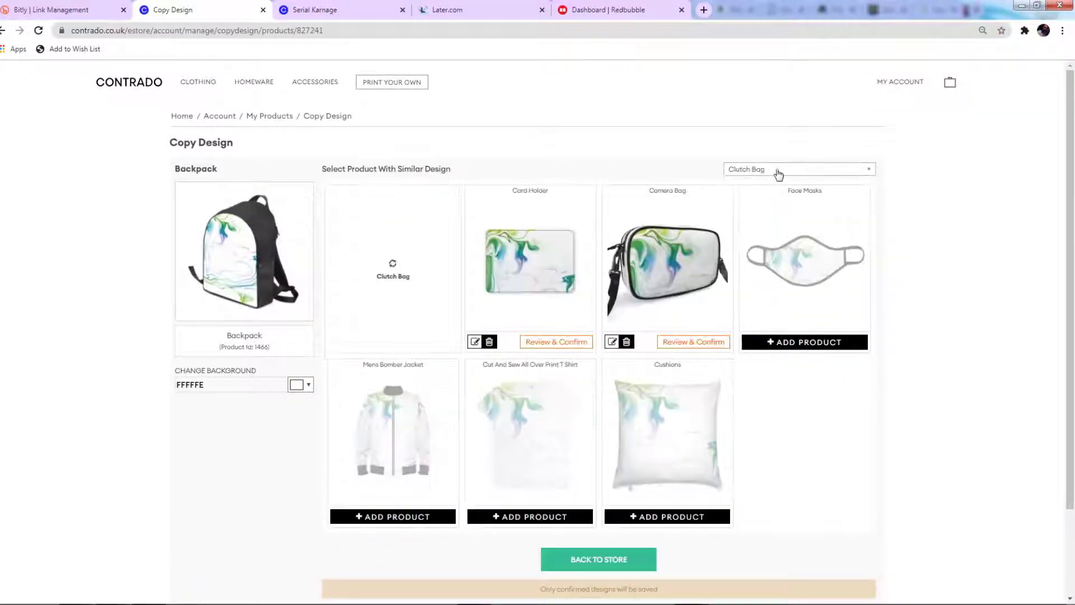
left_click(780, 170)
type("FANN")
key("Return")
Step: Add Handbags and Holdalls to the products using the backpack's design
left_click(778, 169)
type("HANDB")
key("Return")
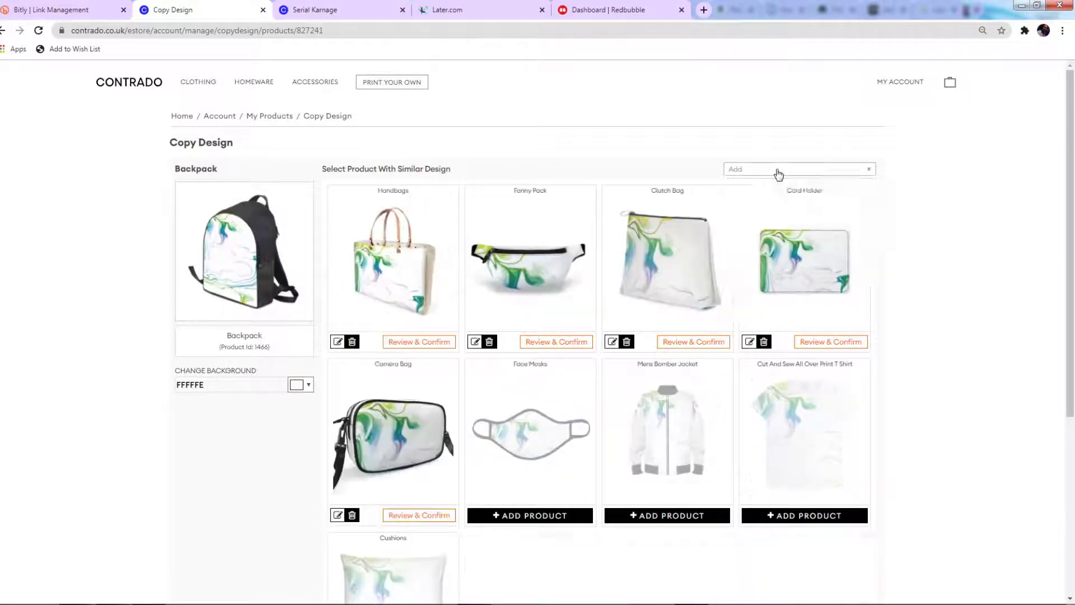
left_click(779, 170)
type("HOL")
key("Return")
Step: Add Laptop Bags and a Laundry Bag to the copied design products
left_click(778, 170)
type("LAP")
key("Return")
left_click(779, 171)
type("LAUNDR")
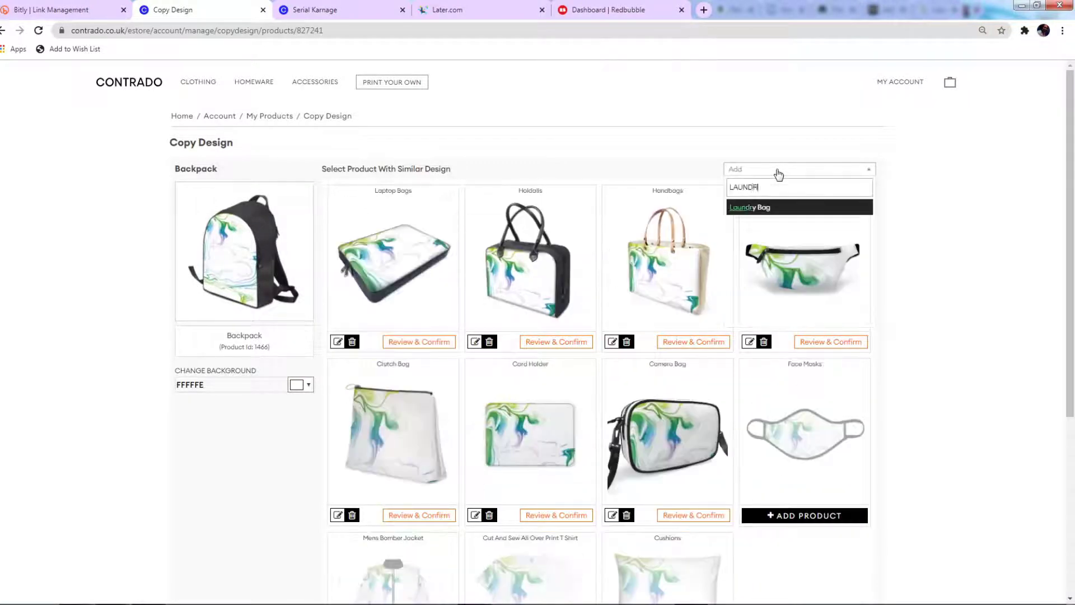
key("Return")
Step: Add a Leather Card Case and a Leather Card Holder with the backpack's design
left_click(779, 171)
type("LEATHER CAR")
key("Return")
left_click(779, 170)
type("CARD HOL")
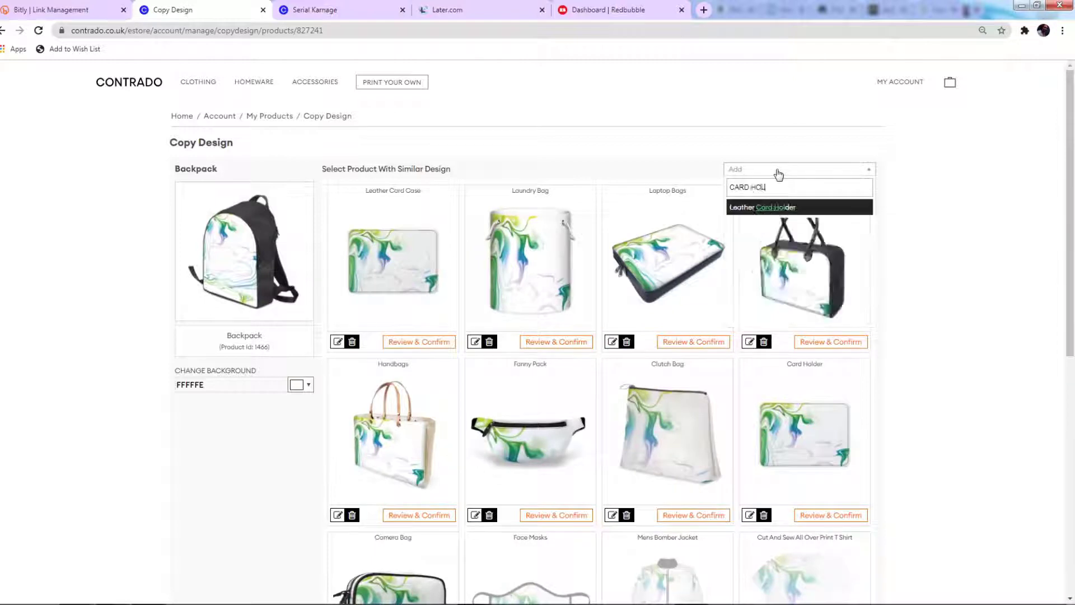
key("Return")
Step: Add a Leather Clutch Bag and a Crossbody Bag With Chain to the similar-design products
left_click(779, 171)
type("LEATHER CLU")
key("Return")
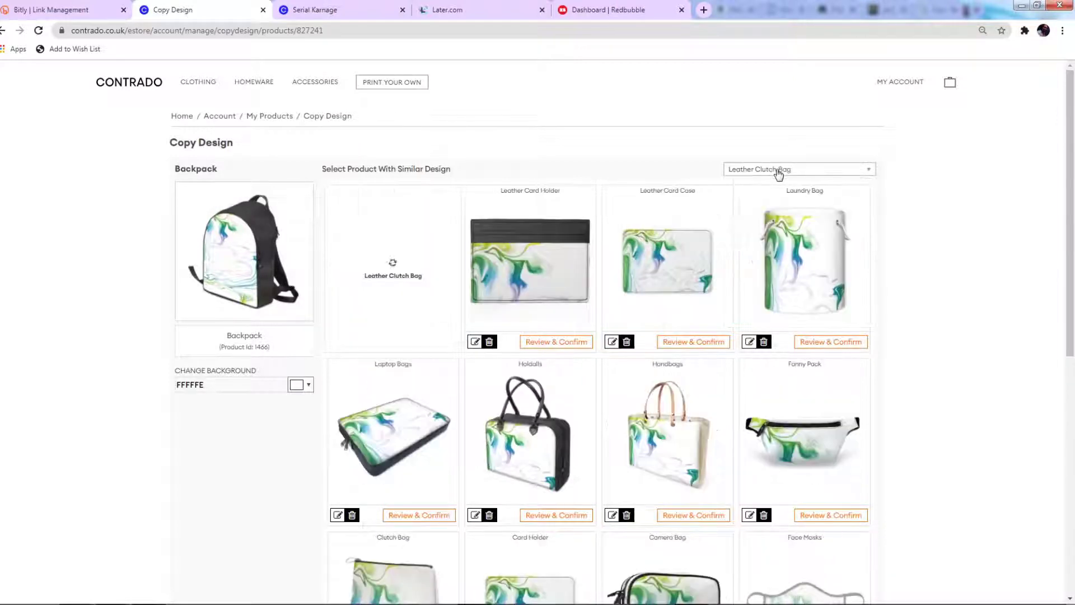
left_click(779, 171)
type("CROSS")
key("Return")
Step: Add a Leather pouch and a Leather Shopper Bag carrying the backpack's design
left_click(779, 171)
type("LEATHER P")
key("Return")
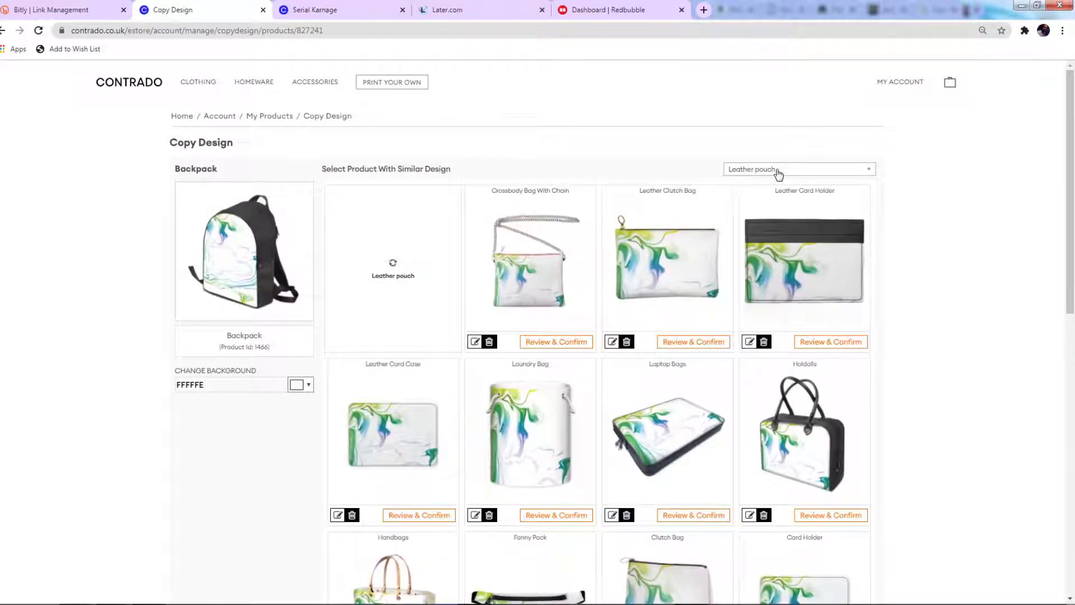
left_click(779, 171)
type("LEATHER S")
key("Return")
Step: Add a Leather Zip Purse and Lunch Bags to the copied design products
left_click(779, 171)
type("ZIP")
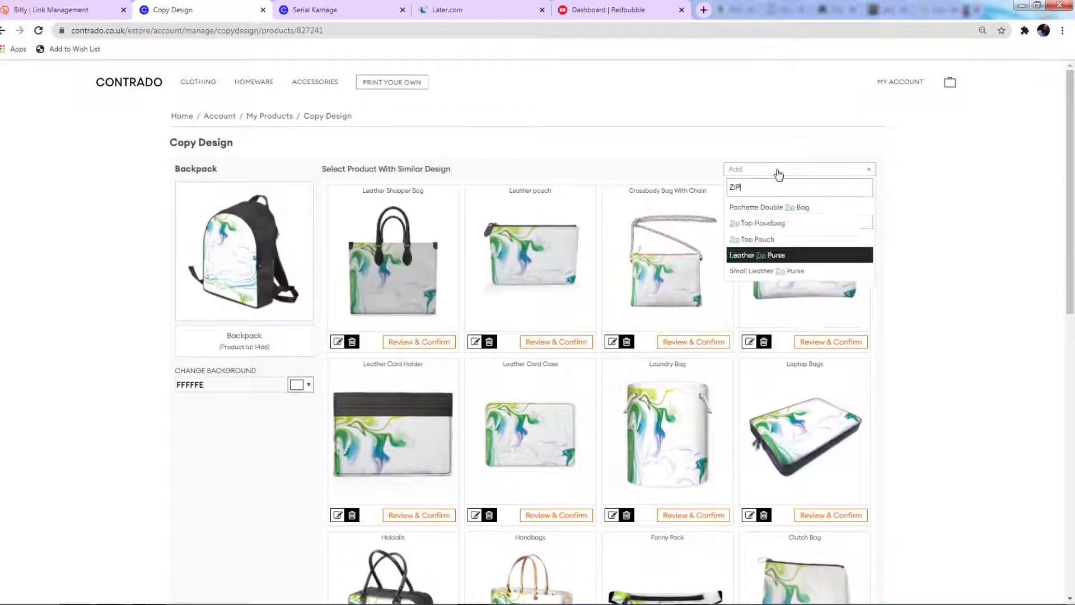
key("Return")
left_click(779, 171)
key("Return")
Step: Add Make Up Bags and a Mens Washbag to the products sharing the backpack's design
left_click(779, 171)
type("MAKE")
key("Return")
left_click(779, 170)
type("MENS")
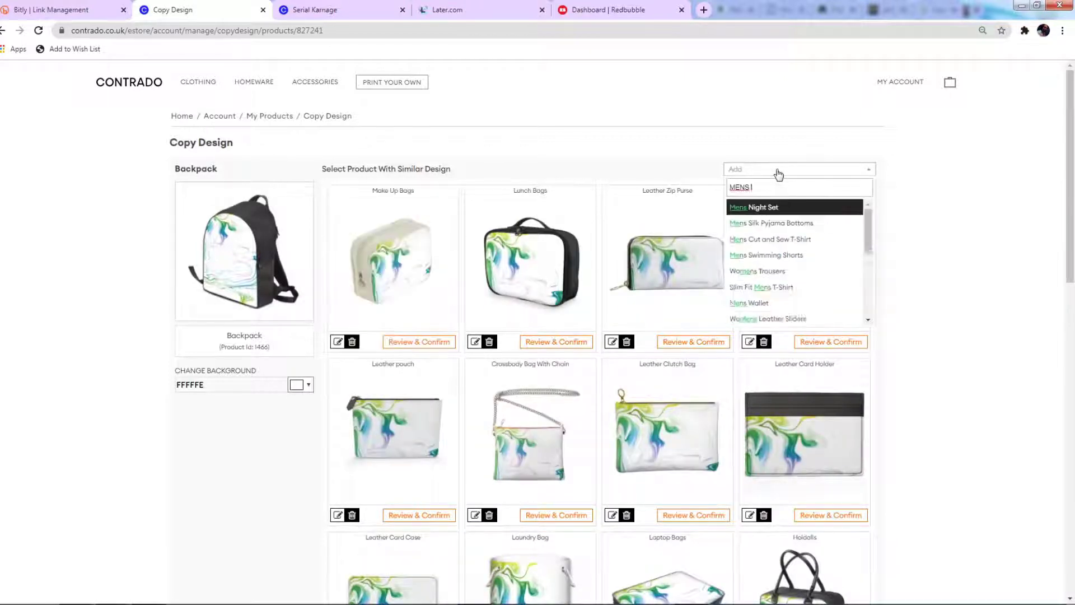
type("WASH")
key("Return")
Step: Add a Pochette Double Zip Bag and a Pouch Purse to the similar-design products
left_click(779, 171)
type("POCH")
key("Return")
left_click(778, 171)
type("PO")
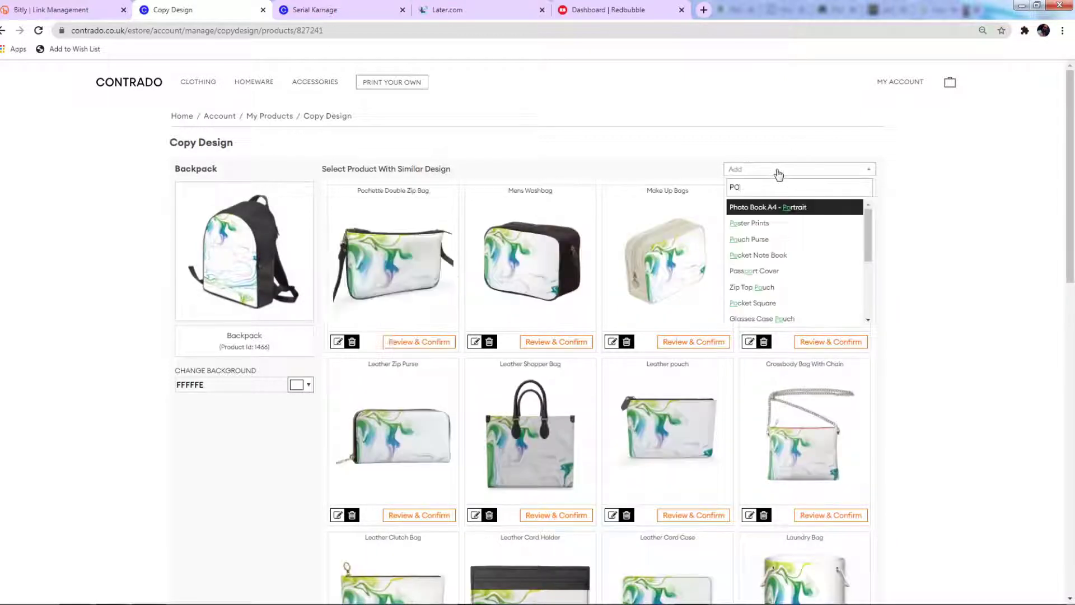
type("UCH")
key("Return")
Step: Add a Shell Coin Purse and Shopper Bags to the products carrying the backpack's design
left_click(779, 171)
type("SHELL")
key("Return")
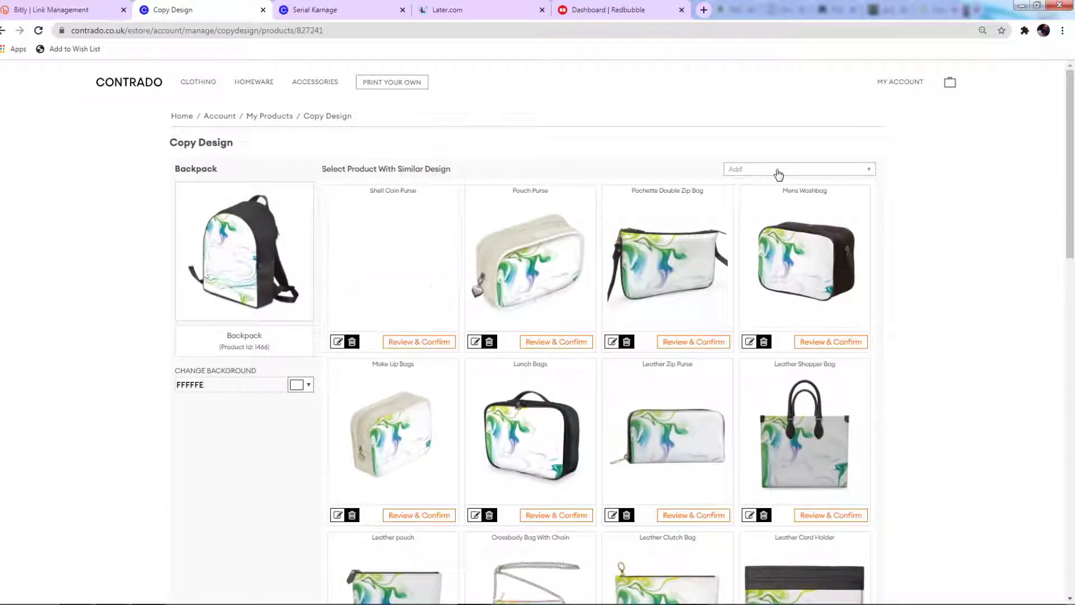
left_click(779, 171)
type("S")
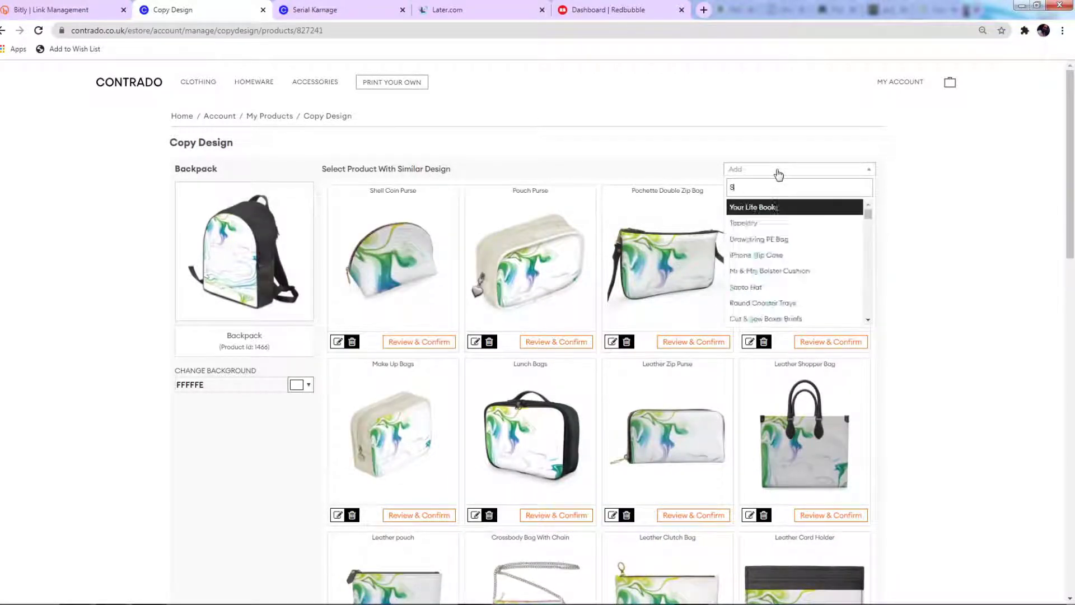
type("HELLHOPP")
key("Return")
Step: Add a Shoulder Bag and a Small Leather Zip Purse to the copied design products
left_click(779, 171)
type("SHOU")
key("Return")
left_click(778, 171)
type("SMALL")
key("Return")
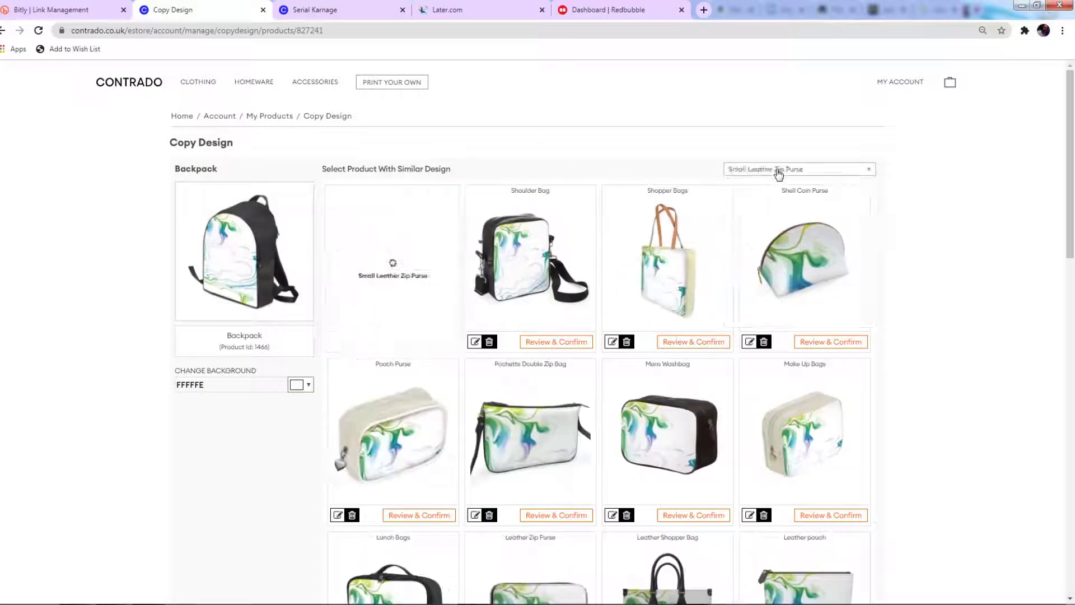
Step: Add a Travel Wallet, a Mens Wallet and Wash Bags to the similar-design products
type("TRAV")
key("Return")
type("MENS")
key("Return")
type("WASH")
key("Return")
Step: Add a Zip Top Handbag and a Zip Top Pouch to the products sharing the backpack's design
left_click(779, 170)
type("Z")
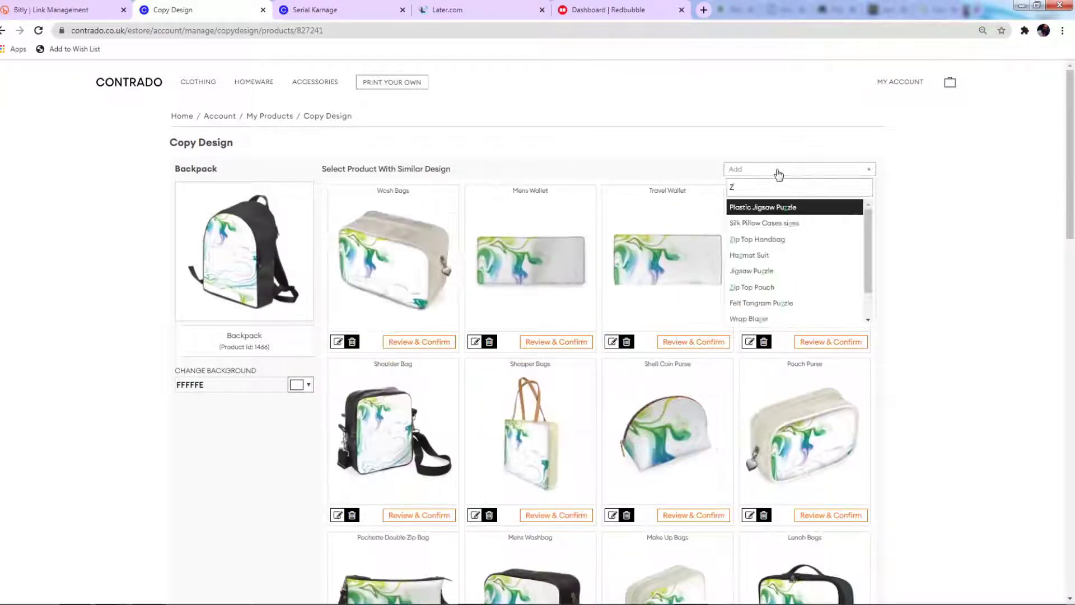
type("IP")
key("Return")
left_click(779, 171)
type("ZIP TOP P")
key("Return")
Step: Review and confirm the copied designs one by one, from the Camera Bag up to the Leather Card Case
scroll(165, 556, "down", 15)
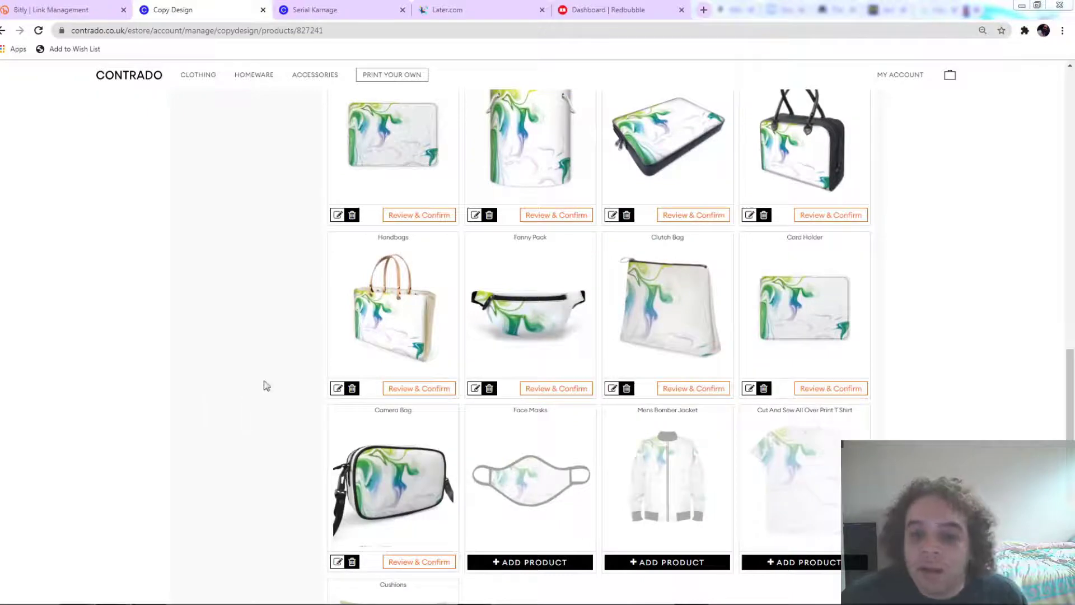
scroll(308, 295, "up", 10)
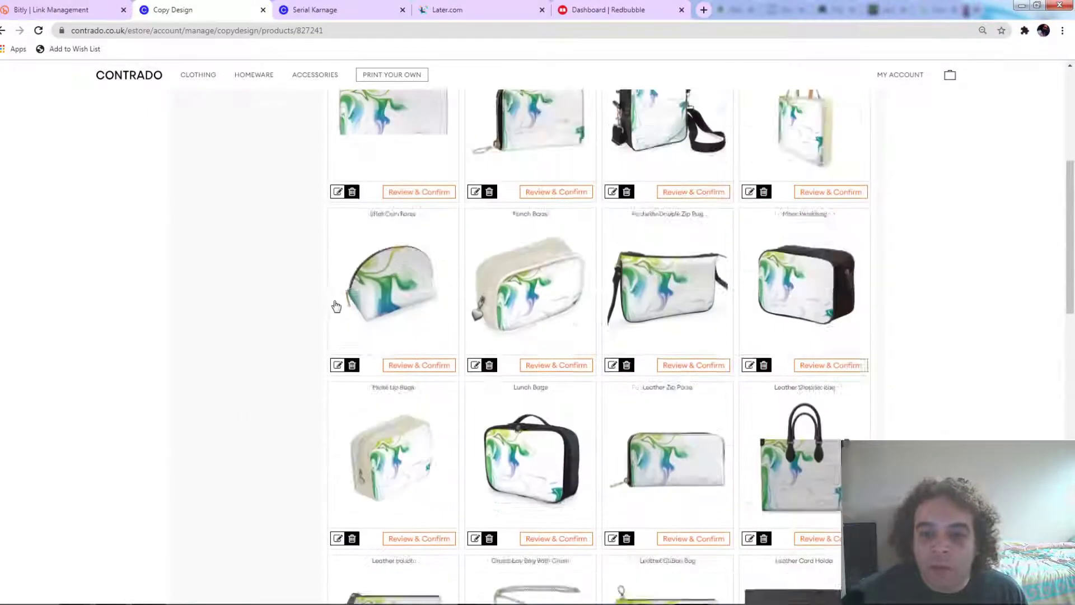
scroll(336, 306, "up", 5)
scroll(723, 260, "down", 15)
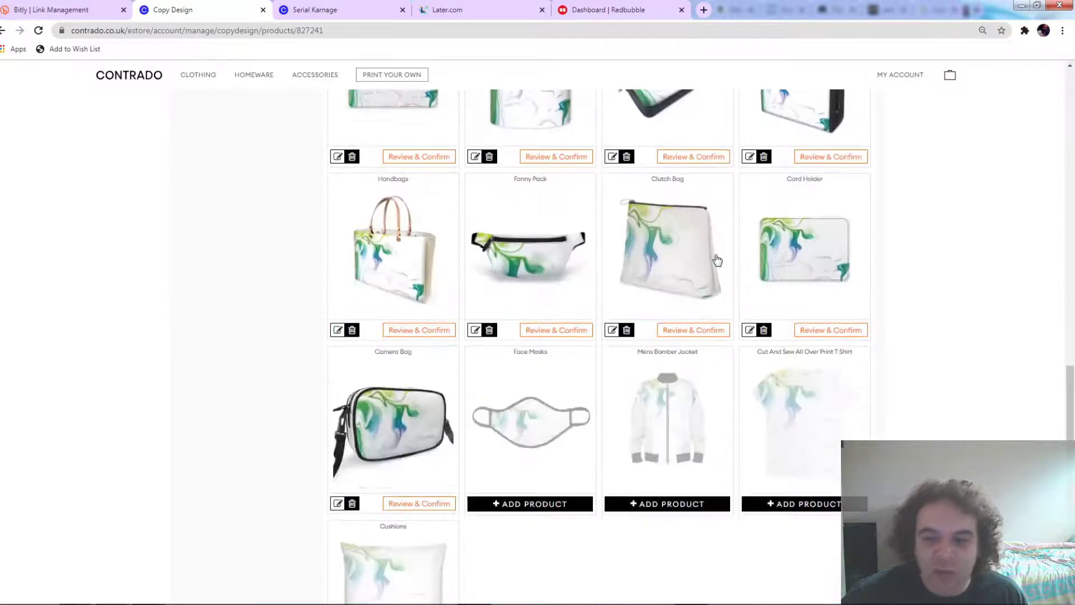
scroll(716, 260, "down", 3)
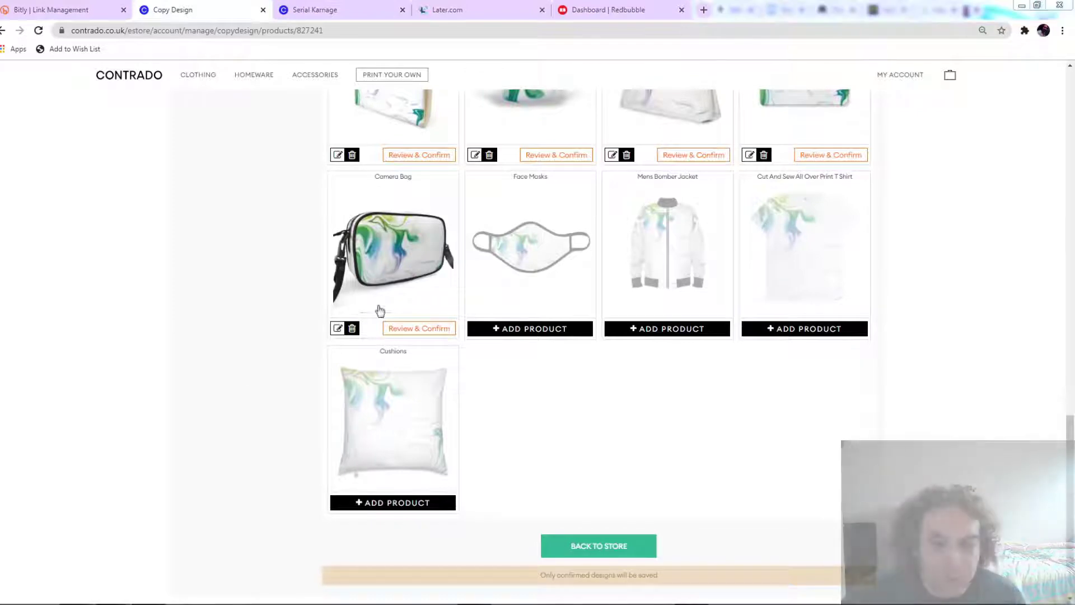
left_click(419, 329)
left_click(694, 285)
left_click(688, 285)
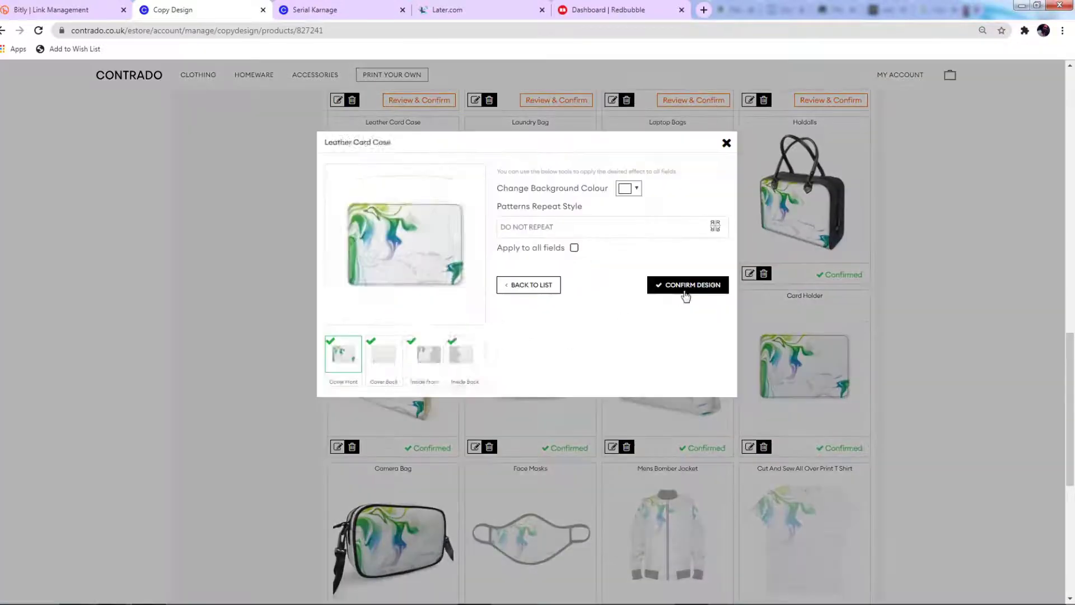
left_click(684, 284)
Step: Review and confirm the remaining copied designs, from the Leather Card Holder up to the Zip Top Pouch
left_click(558, 332)
left_click(701, 284)
left_click(442, 161)
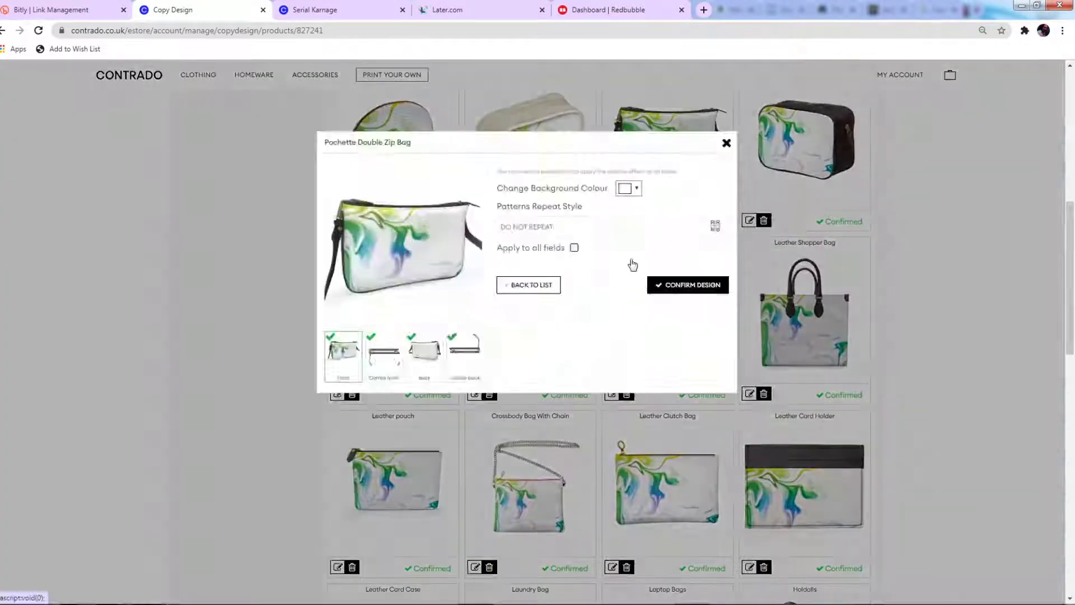
left_click(687, 284)
left_click(809, 221)
left_click(688, 285)
left_click(355, 220)
left_click(707, 287)
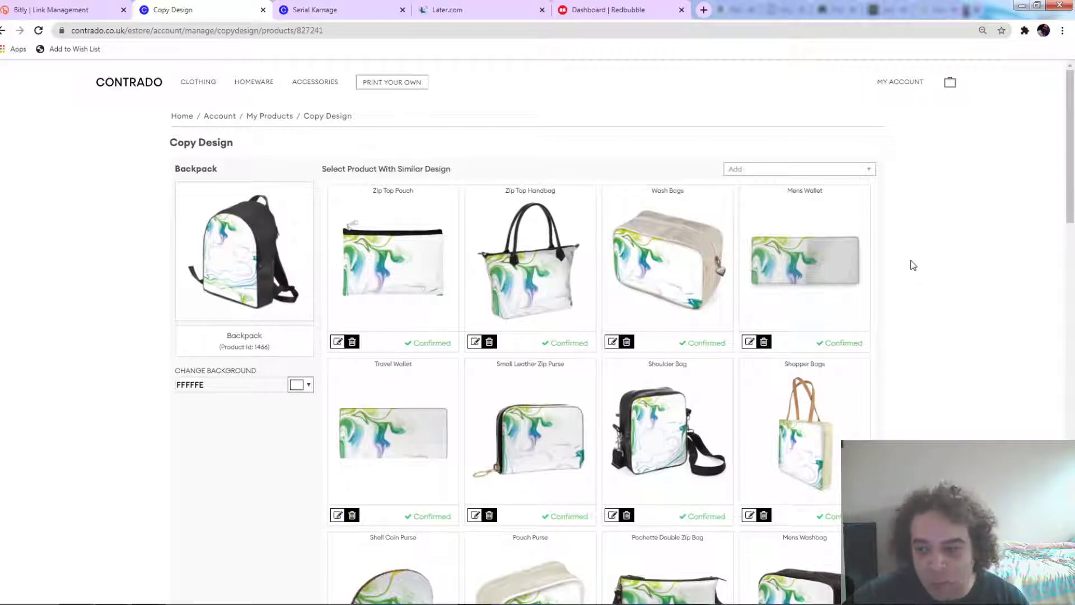
Step: Check the list of confirmed products and save all the copied designs
scroll(913, 263, "down", 6)
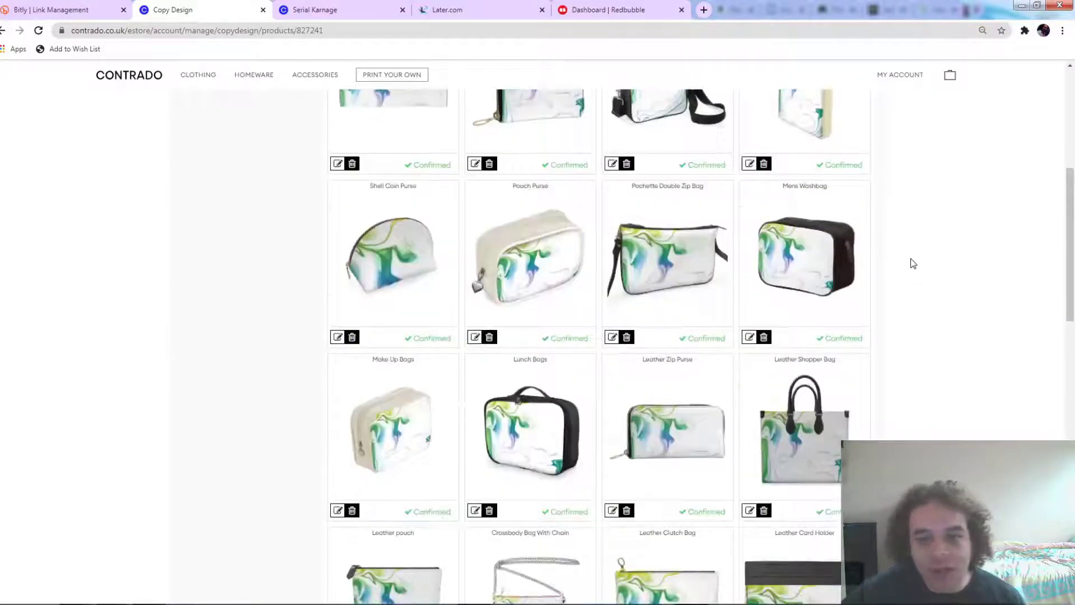
scroll(913, 266, "up", 5)
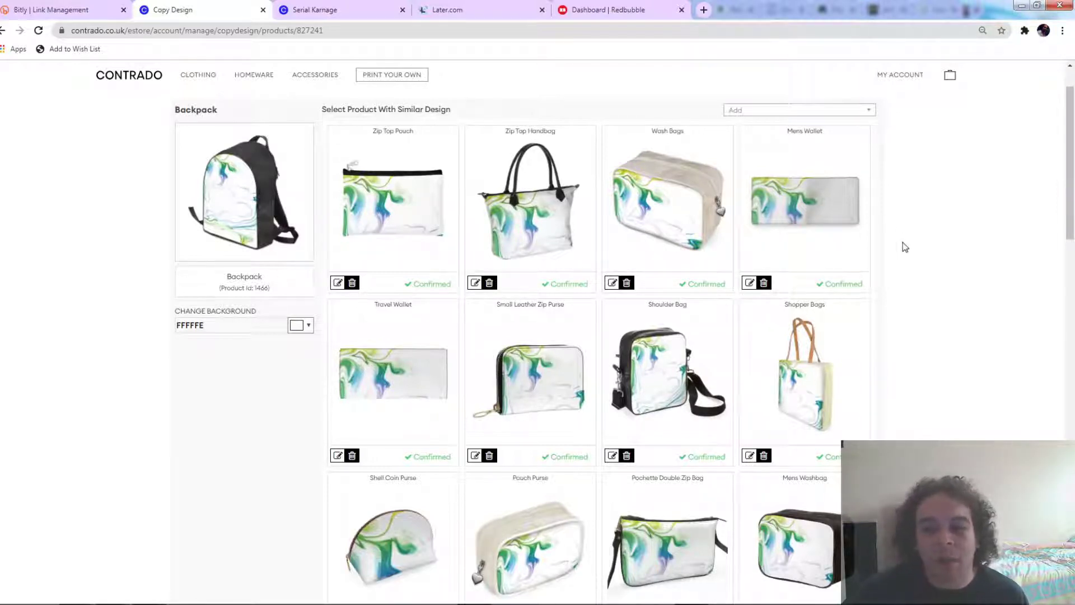
scroll(905, 245, "down", 15)
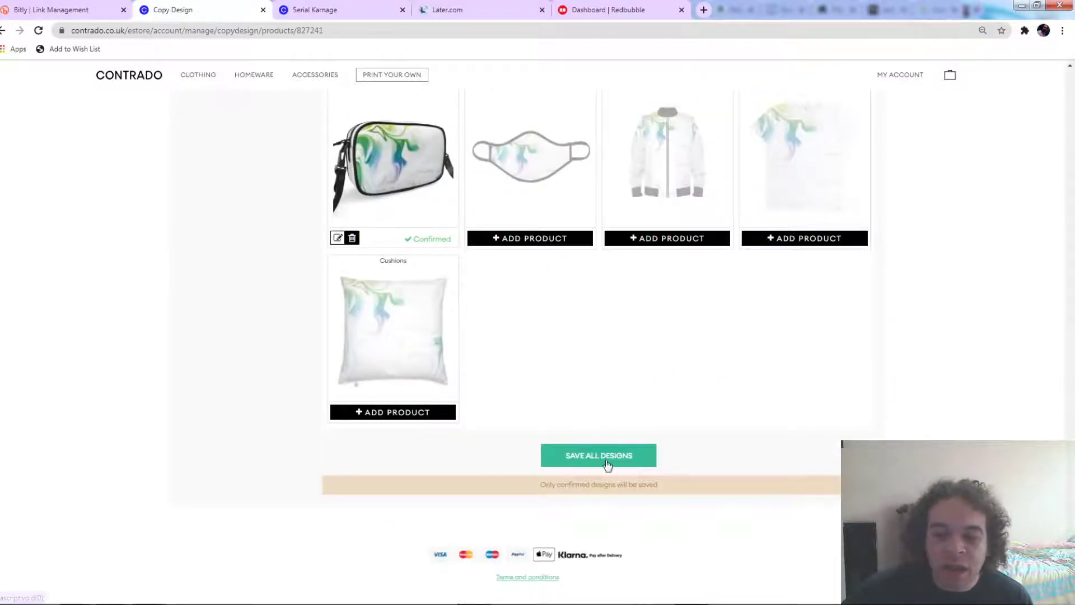
left_click(608, 465)
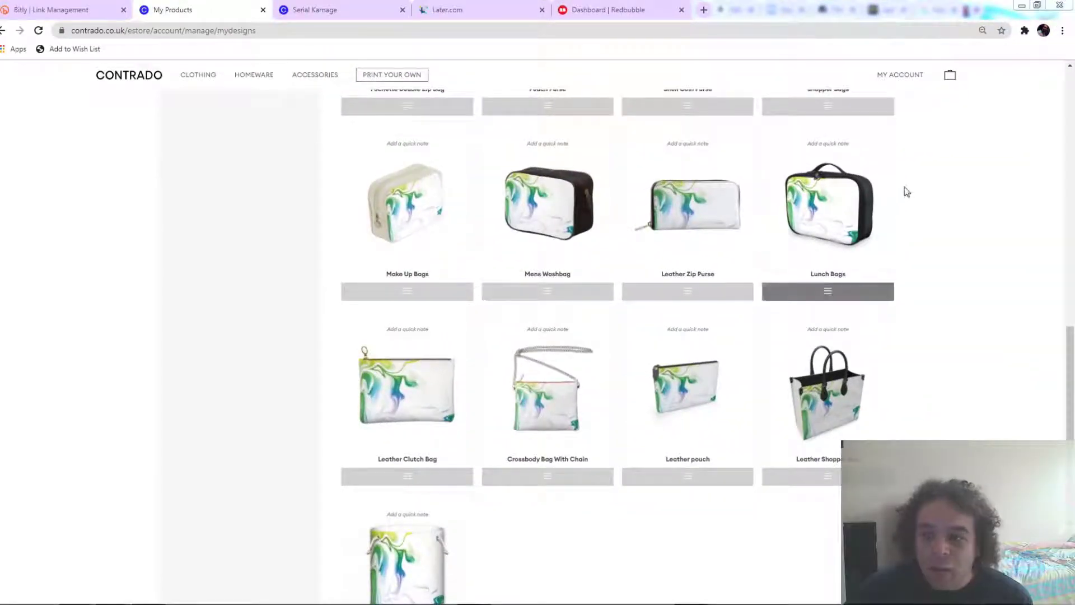
Step: Look through the saved marbled bags and purses in My Products, checking their previews and stock notices
scroll(946, 242, "down", 6)
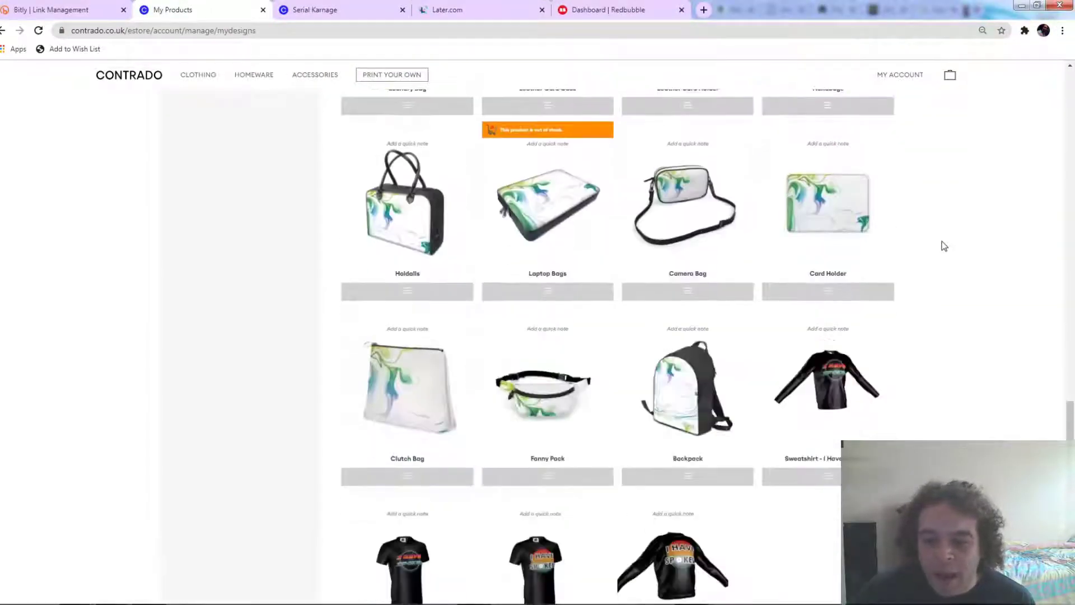
scroll(939, 248, "up", 3)
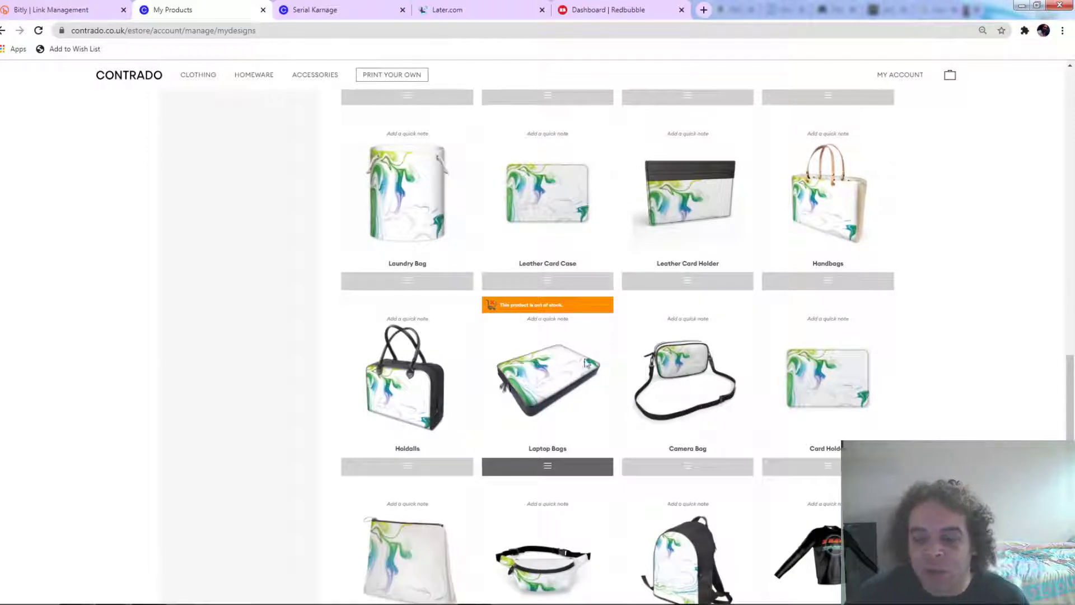
scroll(555, 367, "down", 5)
scroll(678, 325, "up", 5)
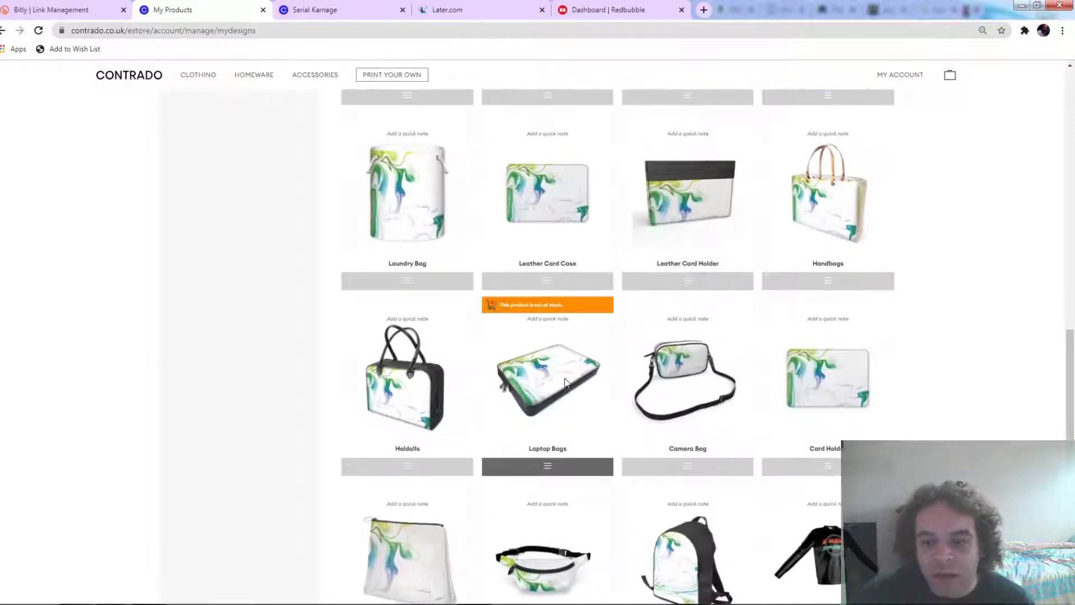
scroll(671, 364, "up", 10)
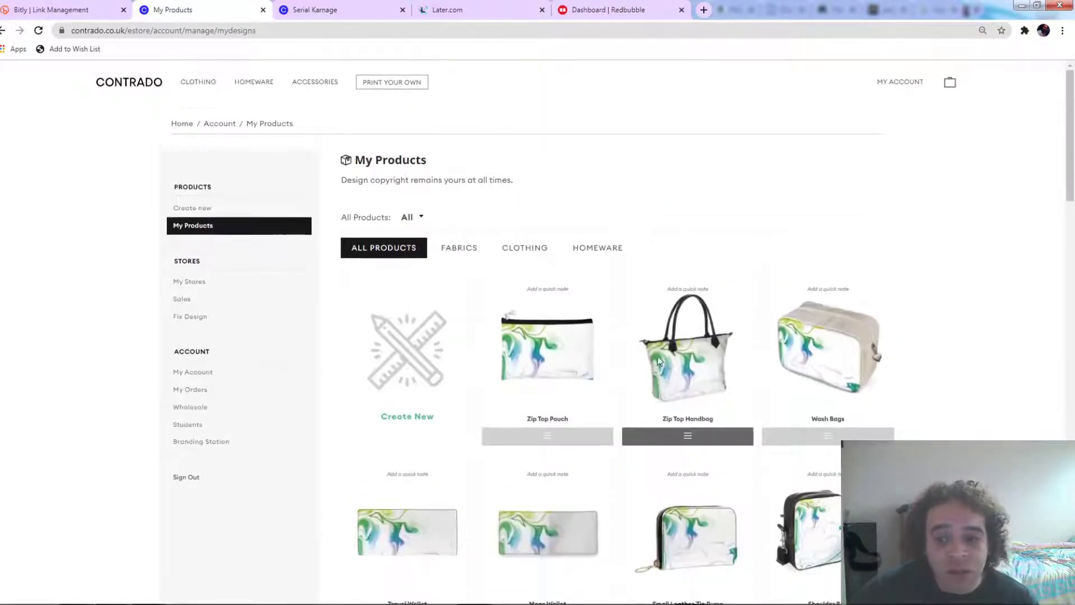
scroll(670, 367, "down", 20)
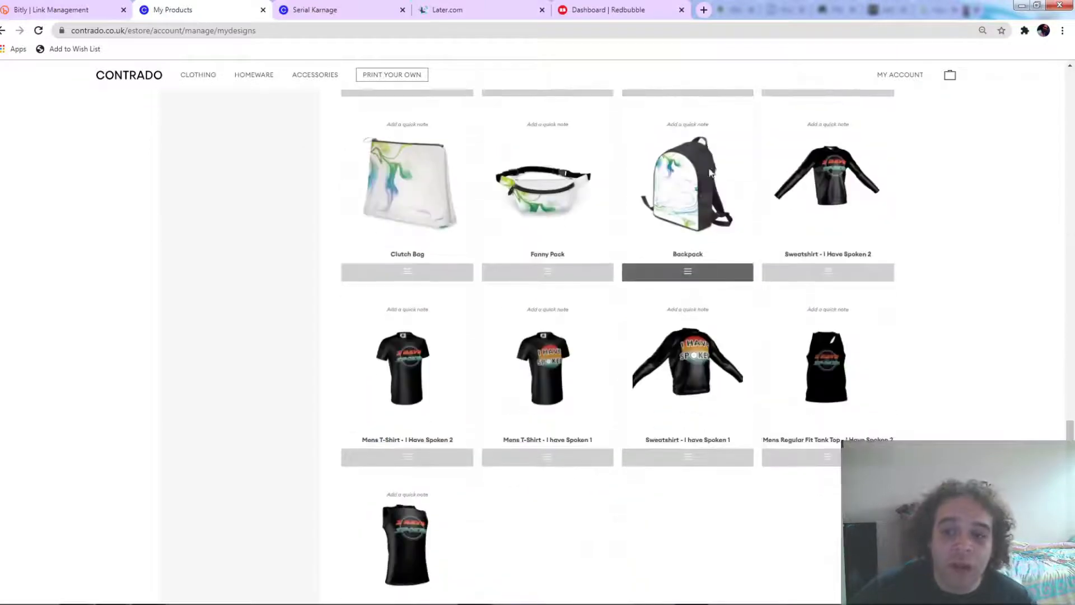
scroll(667, 275, "up", 3)
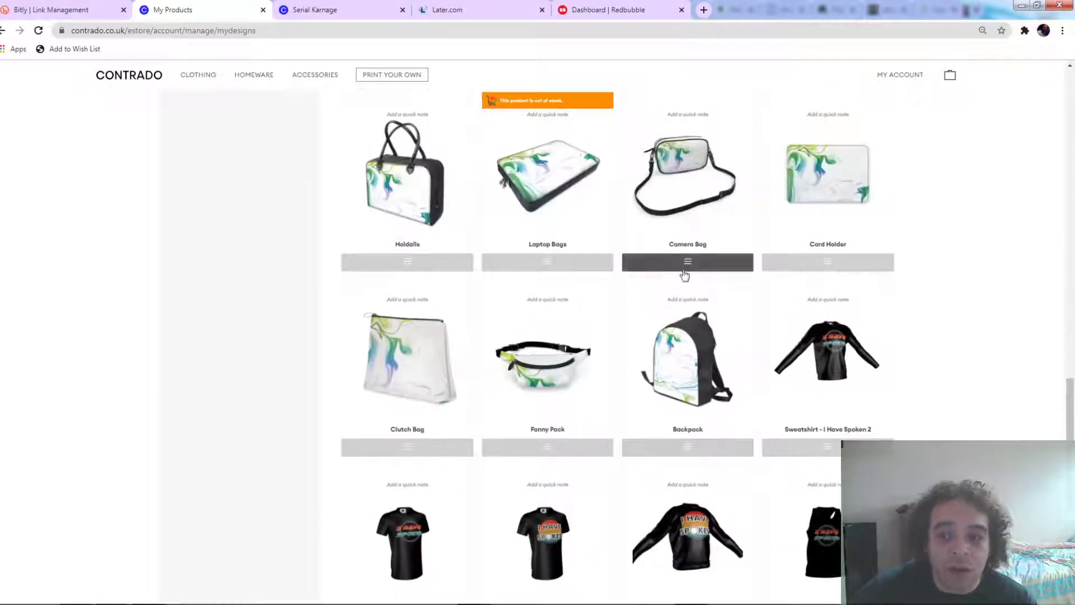
Step: Open the saved Fanny Pack for design editing and auto-size the marble image to fill its front
left_click(545, 447)
left_click(507, 361)
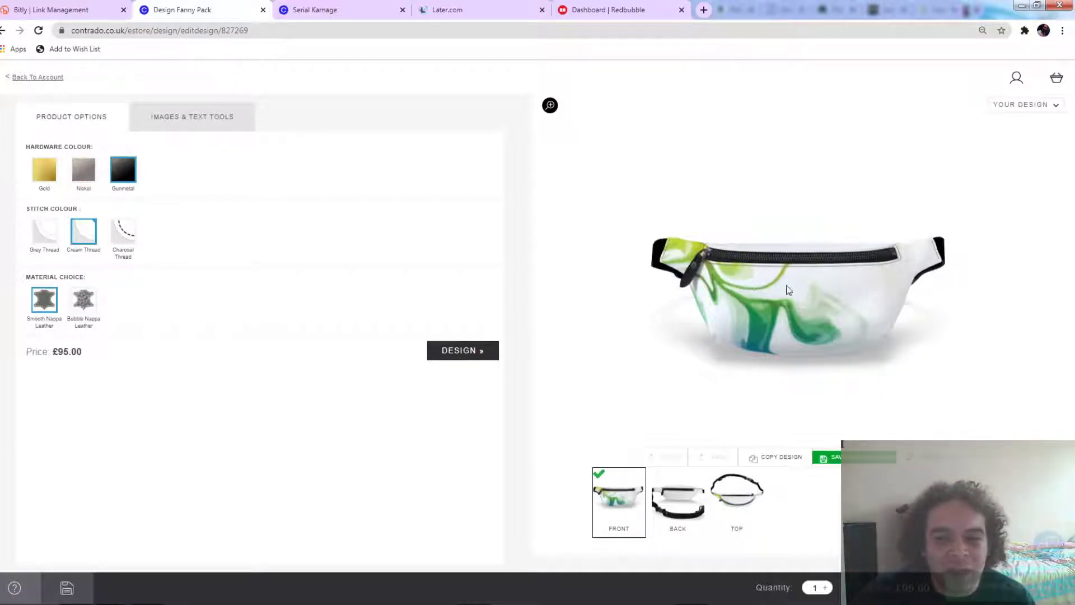
left_click(475, 358)
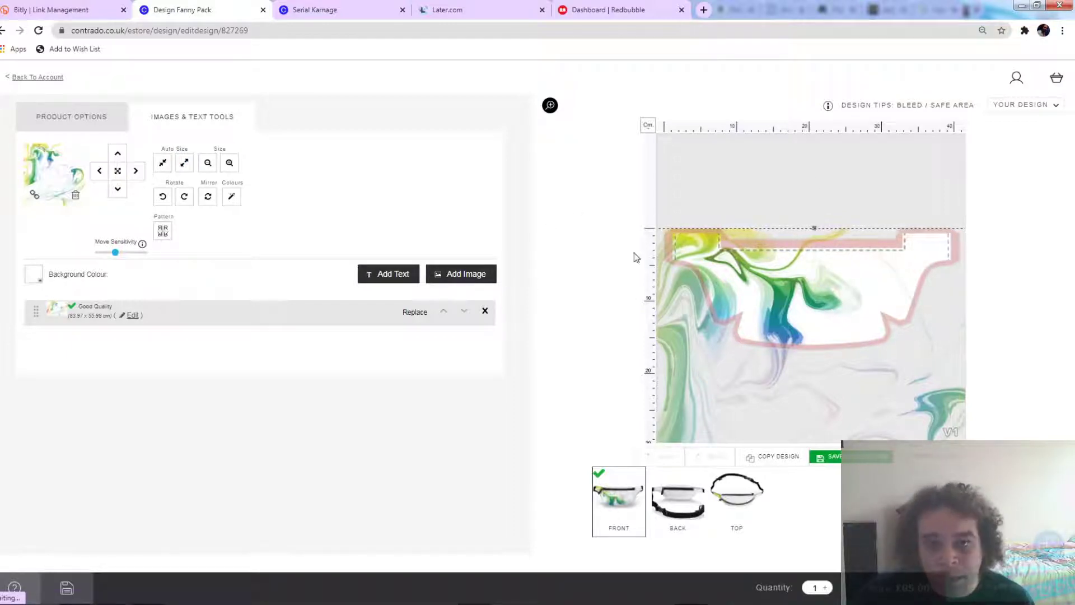
left_click(185, 164)
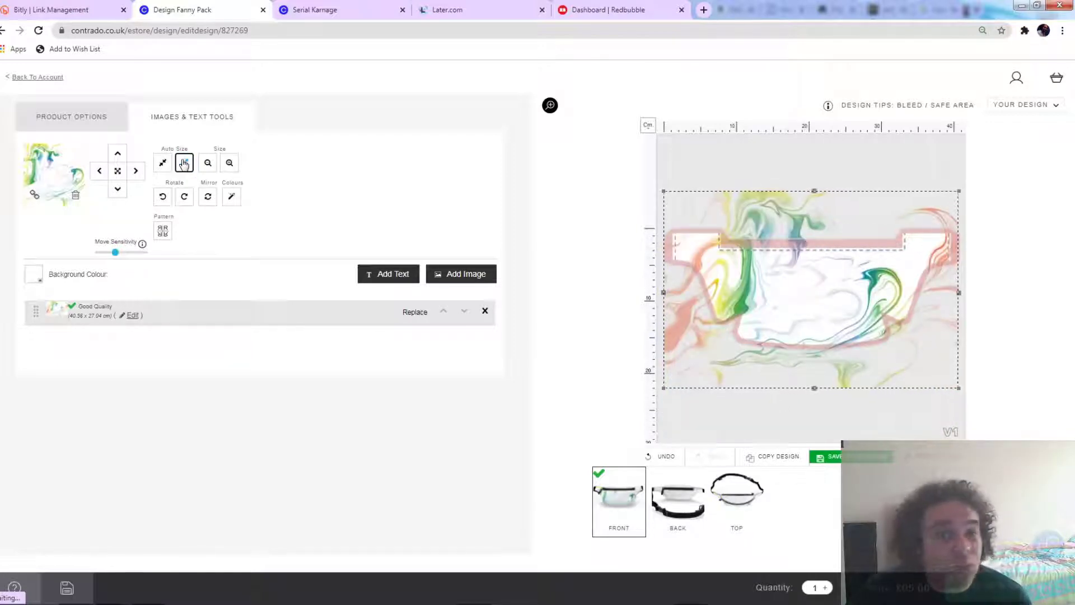
Step: Add the uploaded image Marble Colour Spill 1.jpg to the back of the Fanny Pack
left_click(678, 506)
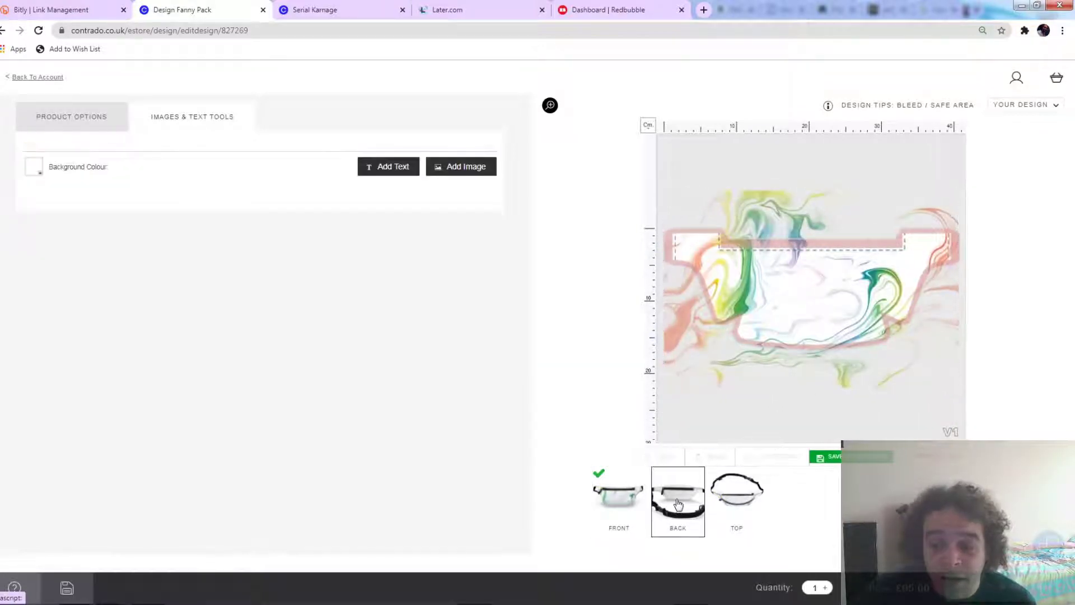
left_click(464, 171)
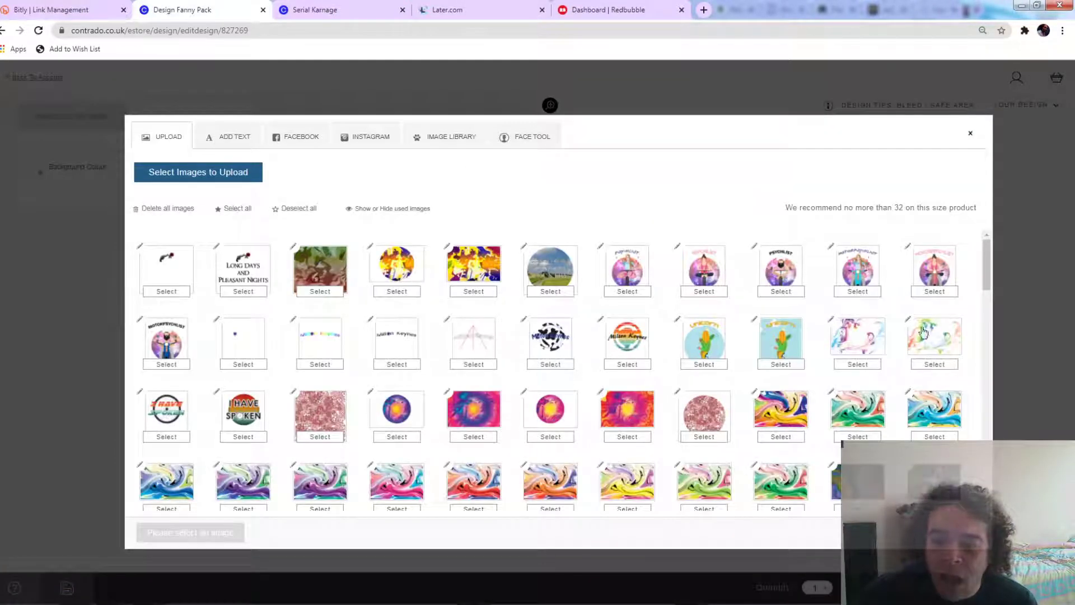
left_click(939, 343)
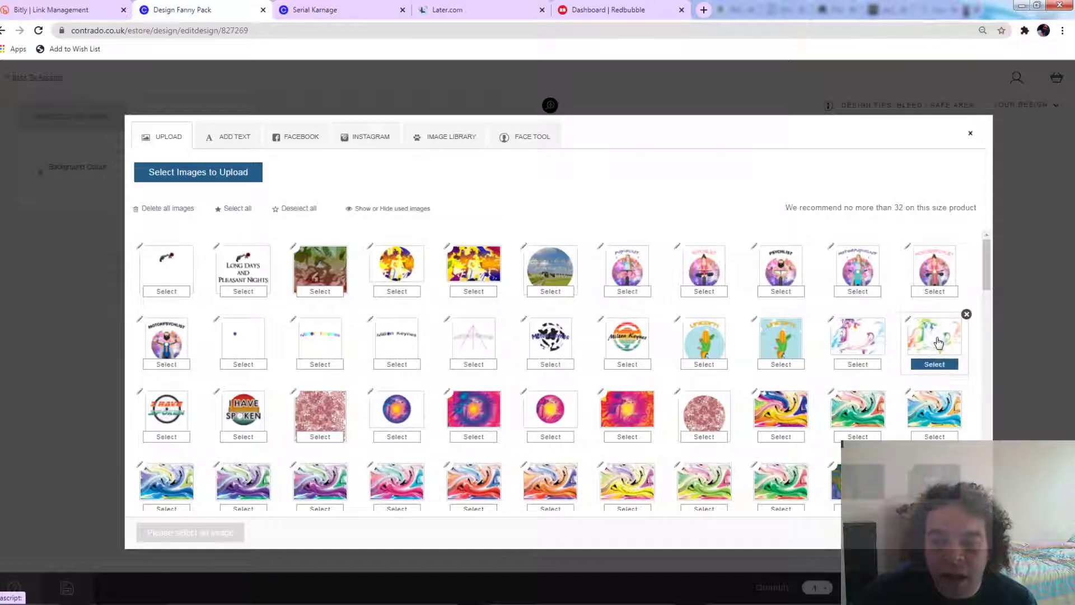
left_click(938, 343)
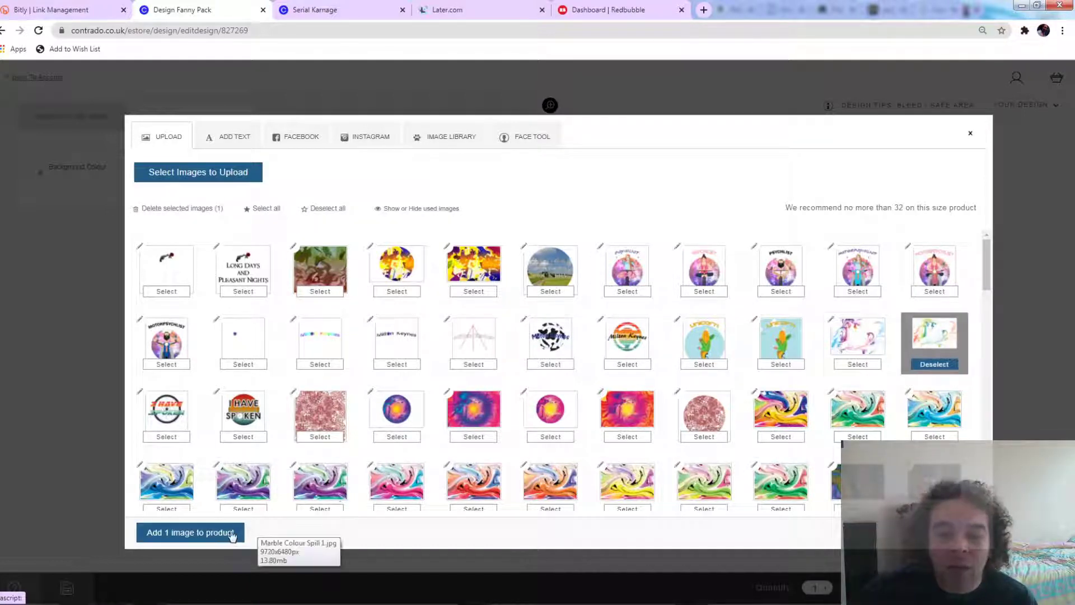
left_click(200, 533)
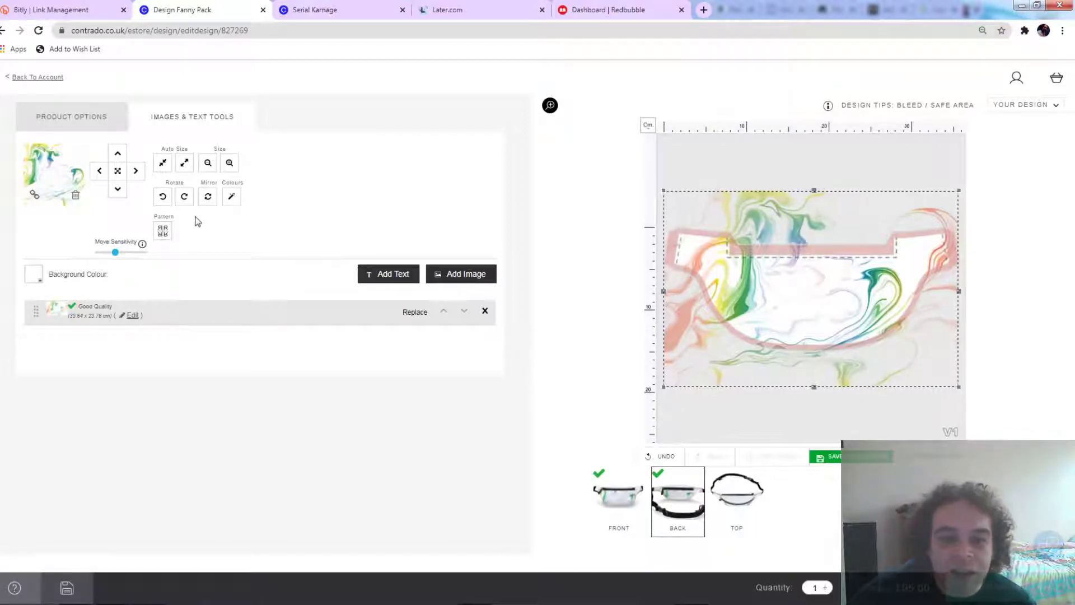
Step: Set the back image's pattern repeat style to Mirrored Pattern and nudge the image to the right
left_click(163, 231)
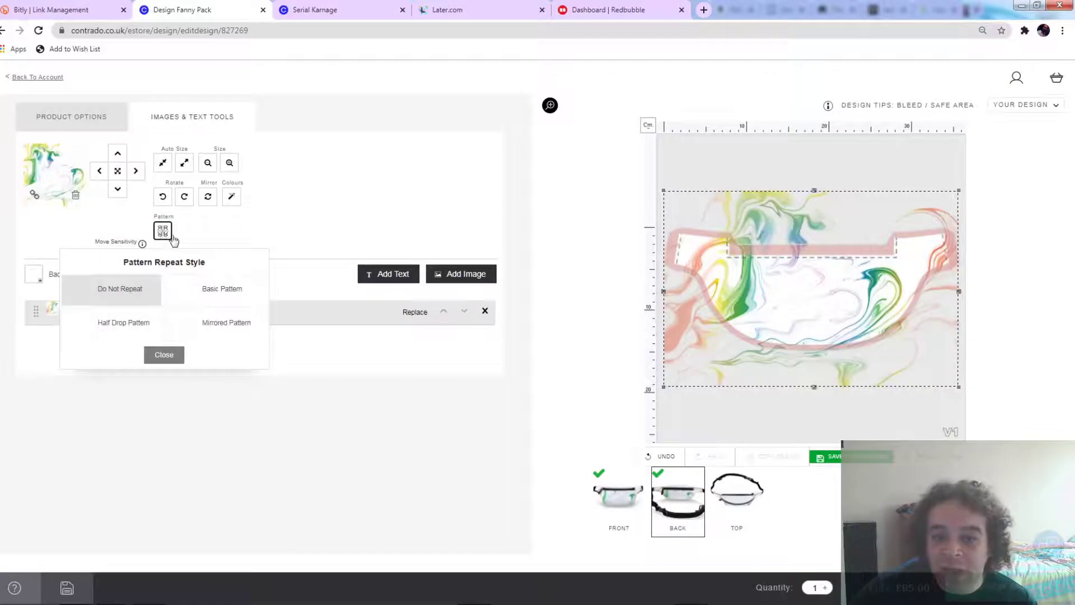
left_click(201, 329)
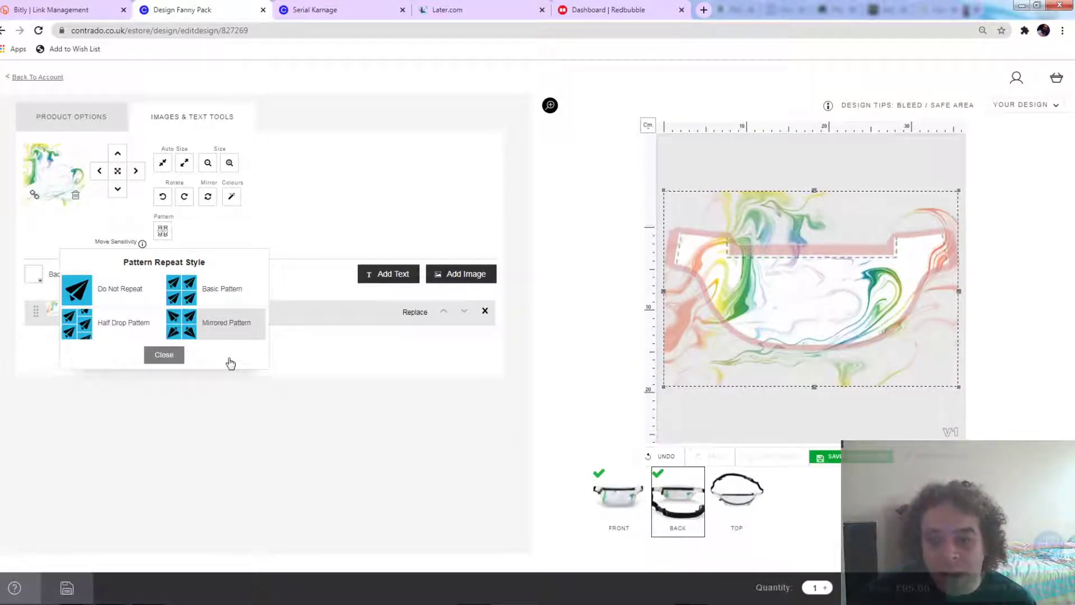
left_click(280, 293)
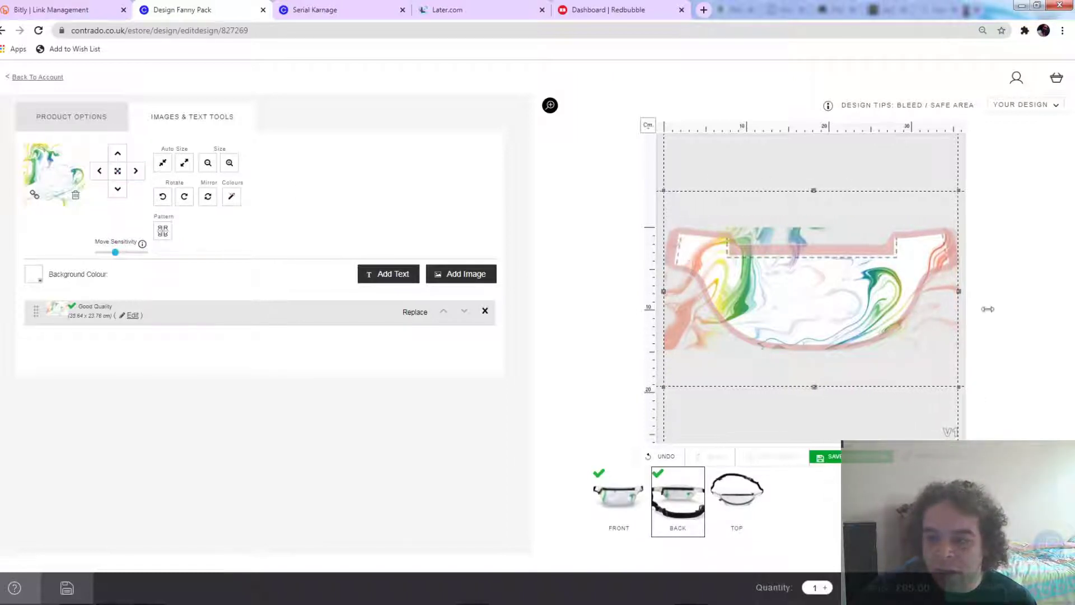
left_click(136, 171)
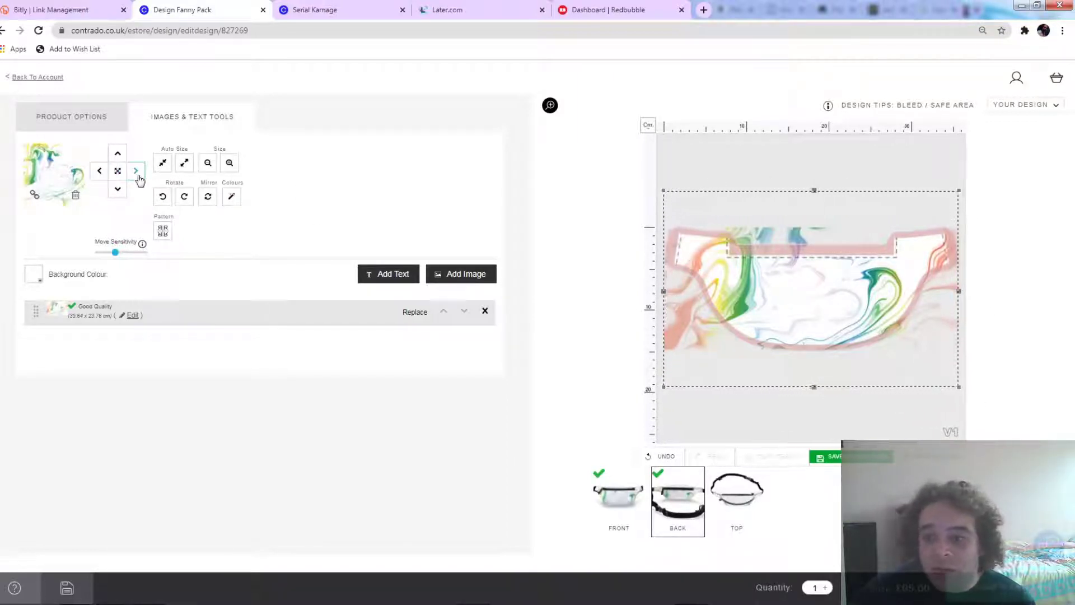
left_click(138, 176)
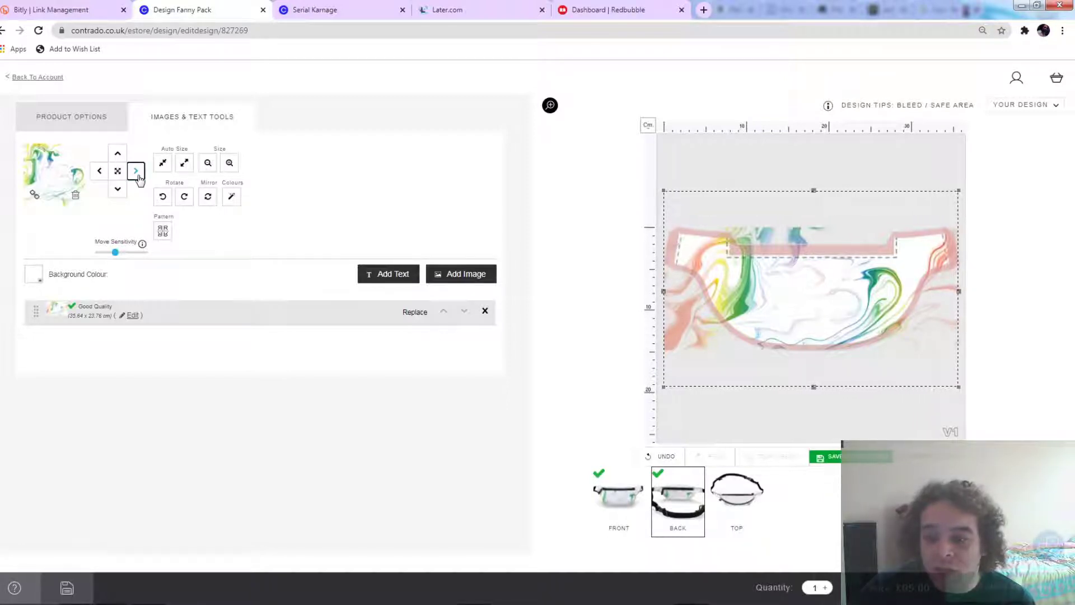
Step: Shift the mirrored marble image horizontally on the Fanny Pack's back until its mirrored half covers the panel
left_click(136, 171)
left_click(137, 172)
left_click(137, 172)
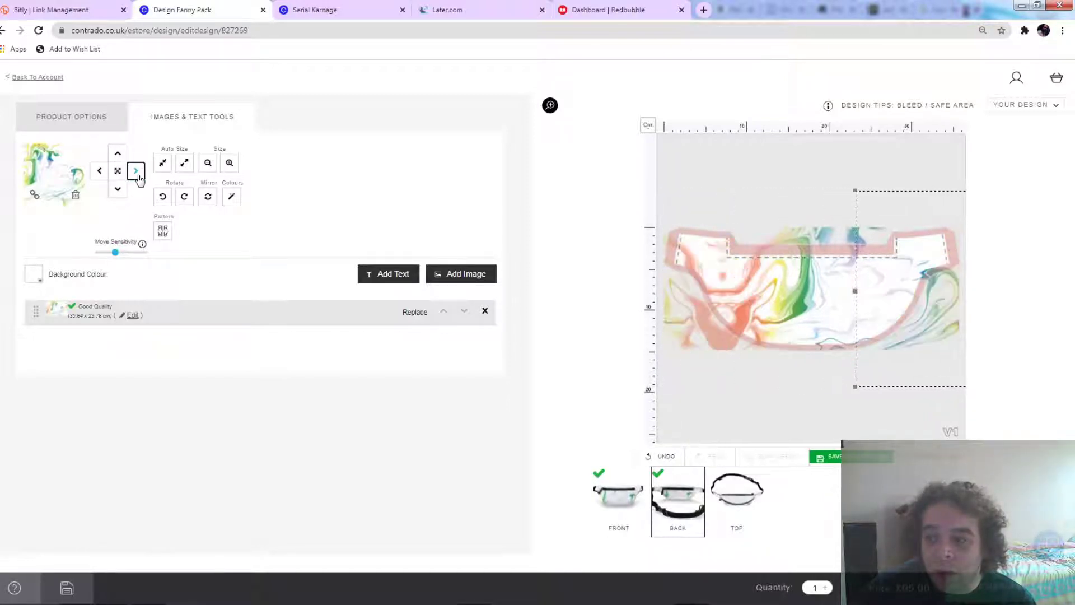
left_click(137, 173)
left_click(137, 173)
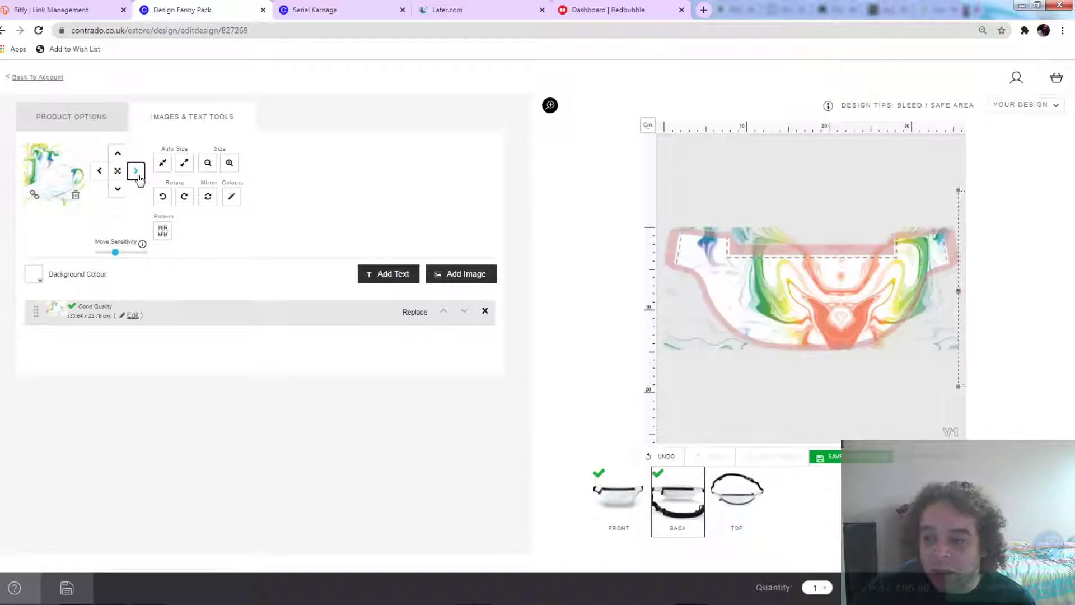
left_click(137, 173)
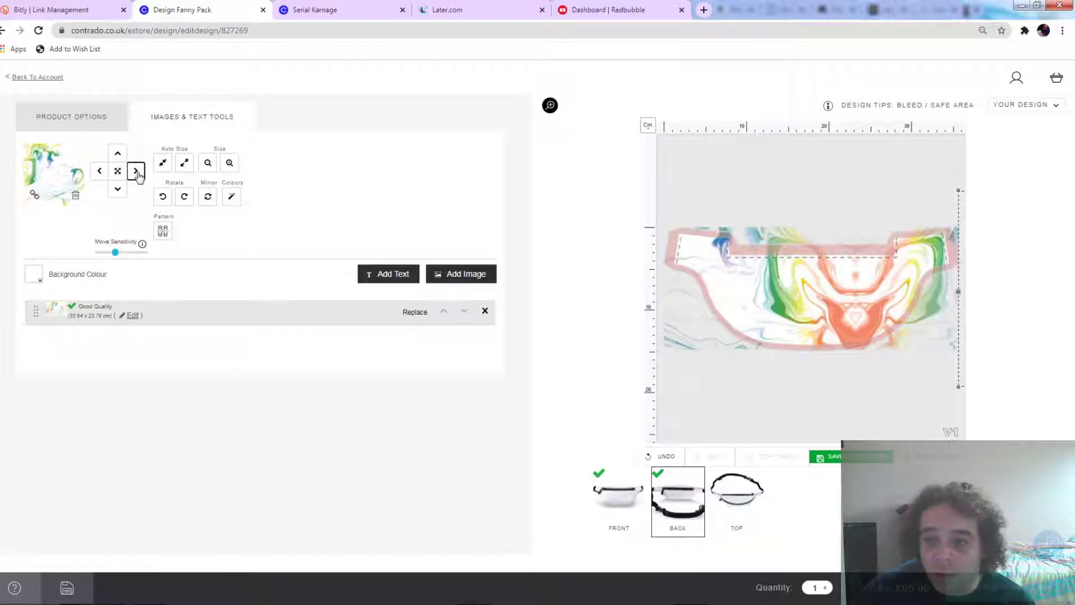
left_click(100, 175)
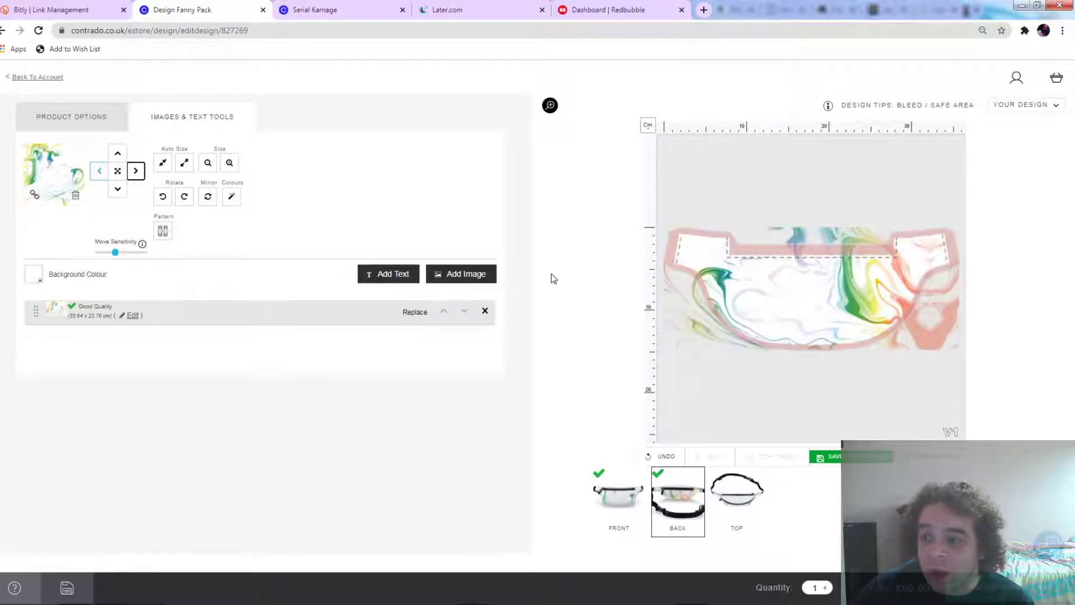
key("Right")
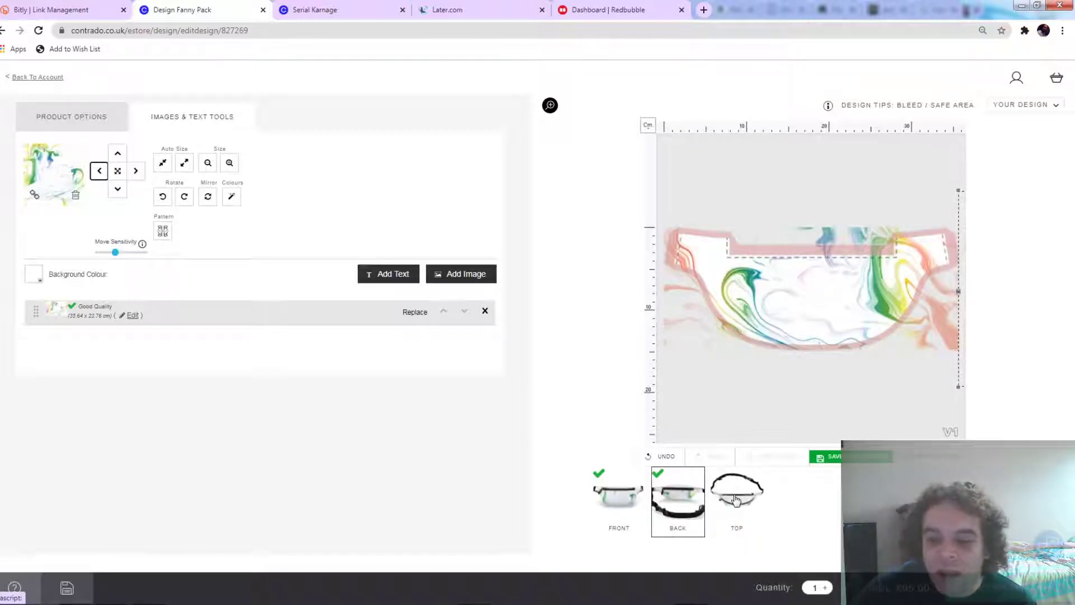
Step: Add the same uploaded marble image to the top of the Fanny Pack
left_click(735, 500)
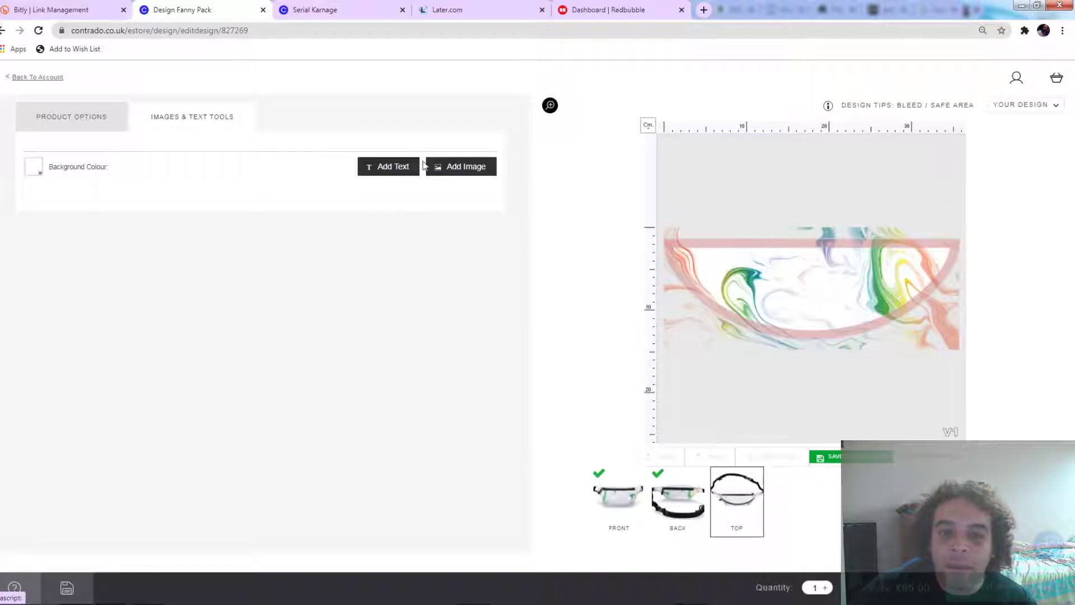
left_click(873, 248)
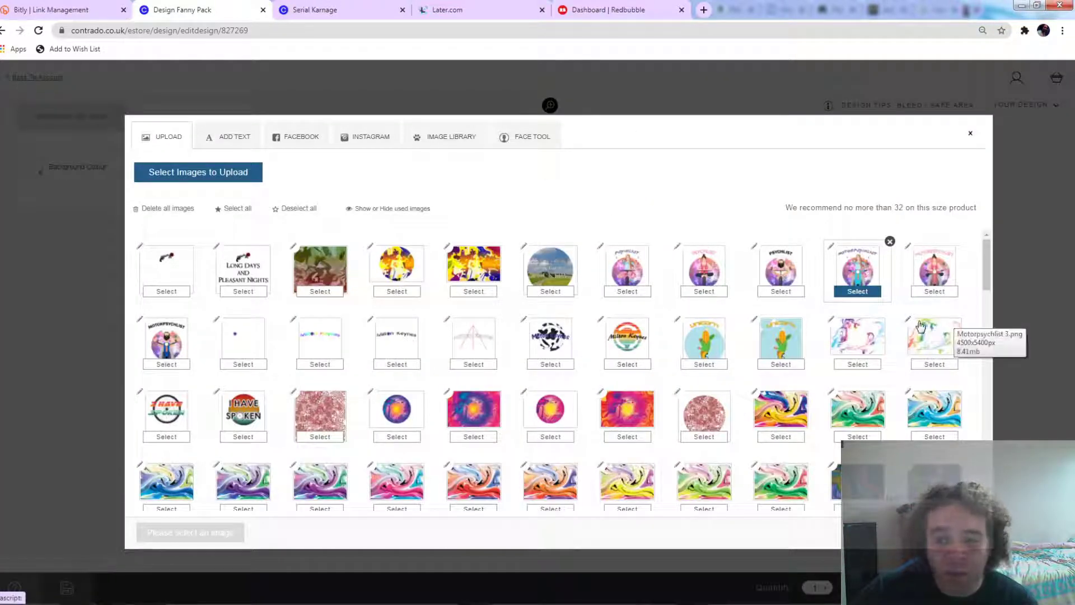
left_click(932, 334)
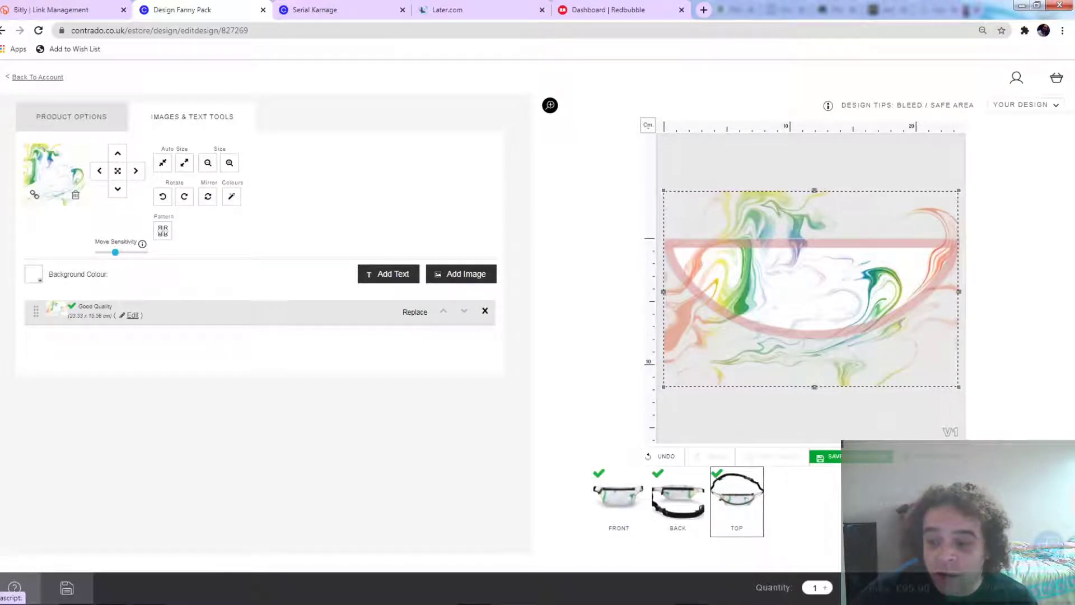
Step: Preview the finished Fanny Pack in 3D, rotating and zooming it to examine how the marble design falls on each side
left_click(924, 456)
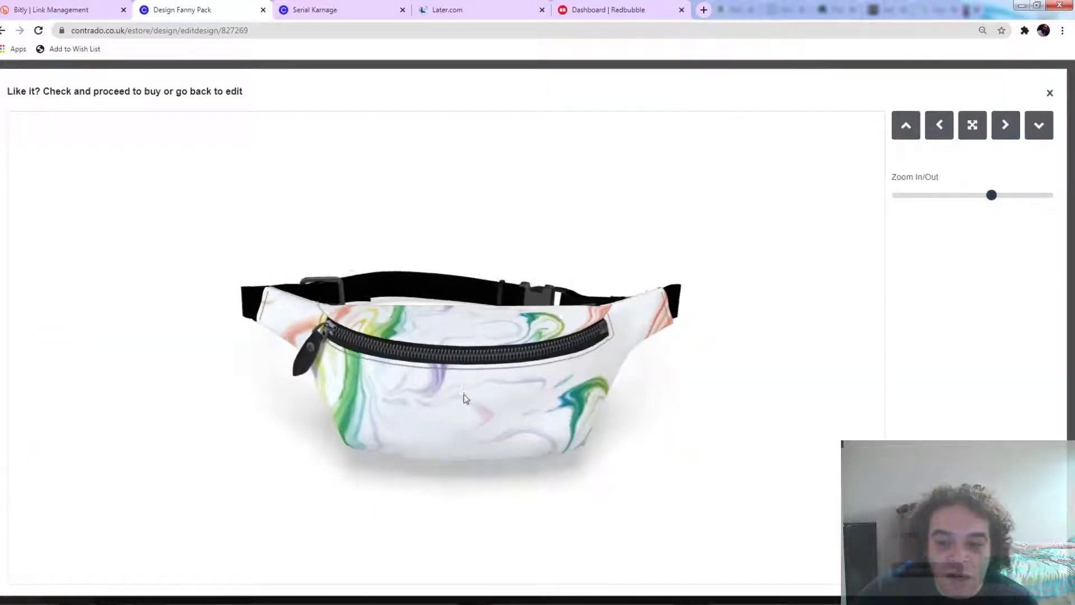
left_click_drag(464, 397, 417, 323)
scroll(443, 331, "up", 5)
scroll(476, 302, "down", 4)
scroll(471, 300, "up", 3)
scroll(446, 301, "down", 3)
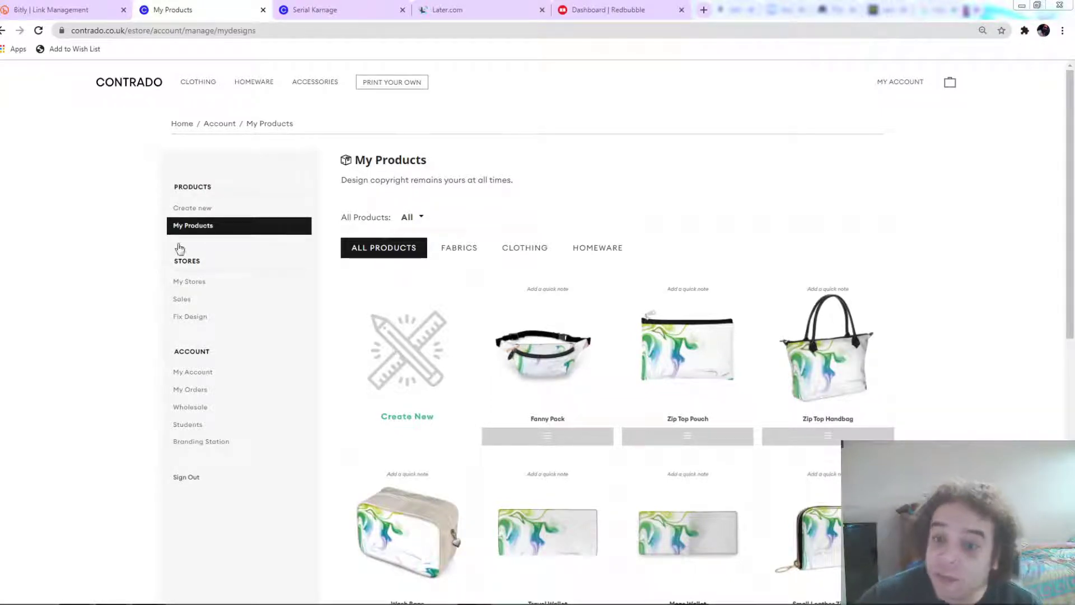
Step: Find the saved Clutch Bag in My Products and open its images for design editing
scroll(722, 206, "down", 5)
scroll(606, 245, "down", 10)
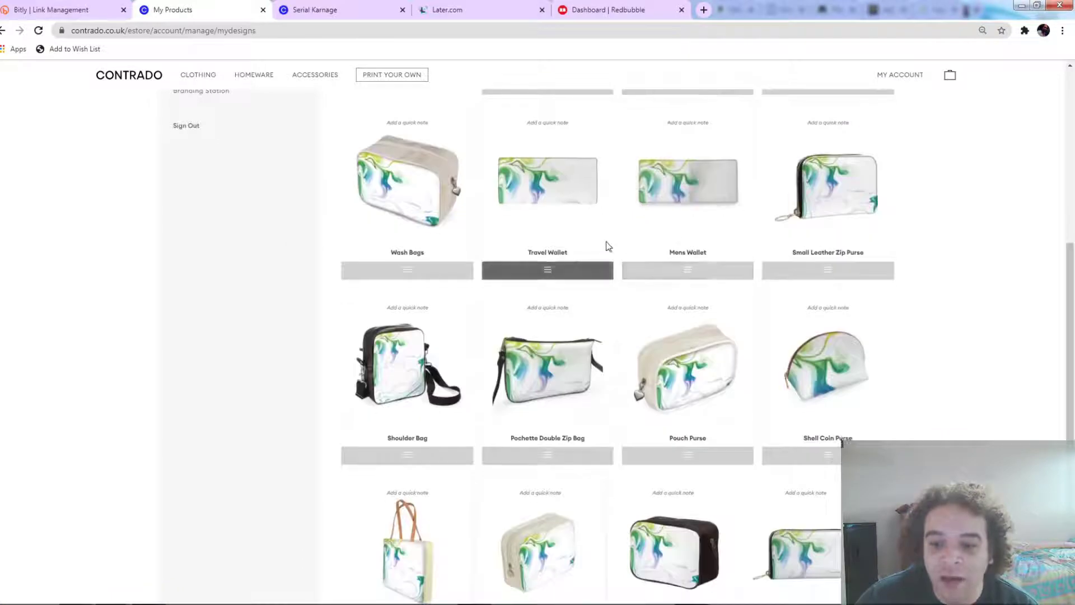
scroll(607, 245, "down", 5)
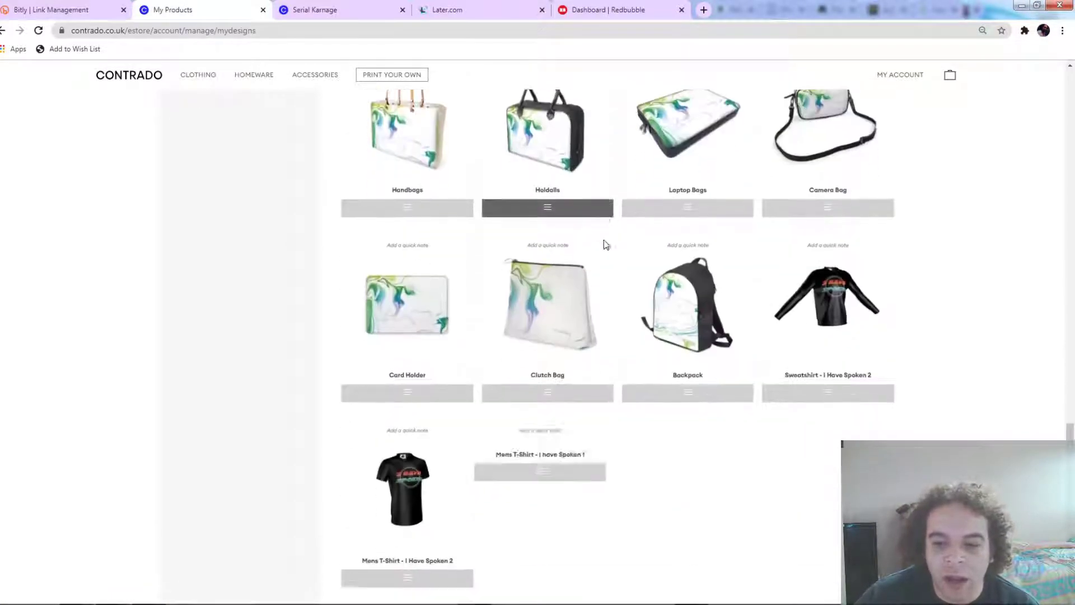
scroll(604, 240, "up", 2)
left_click(549, 526)
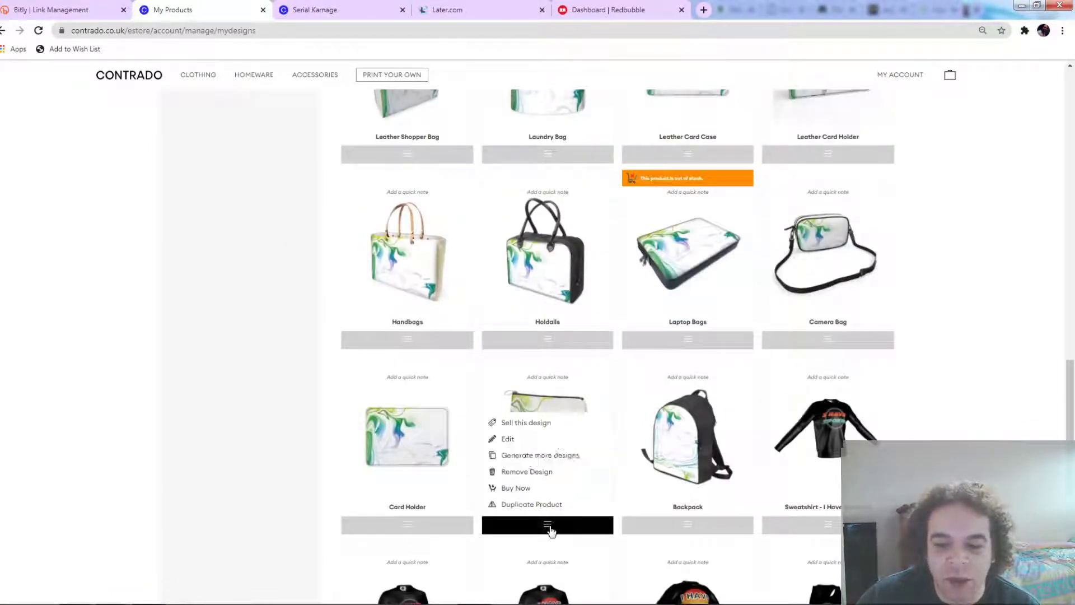
left_click(528, 441)
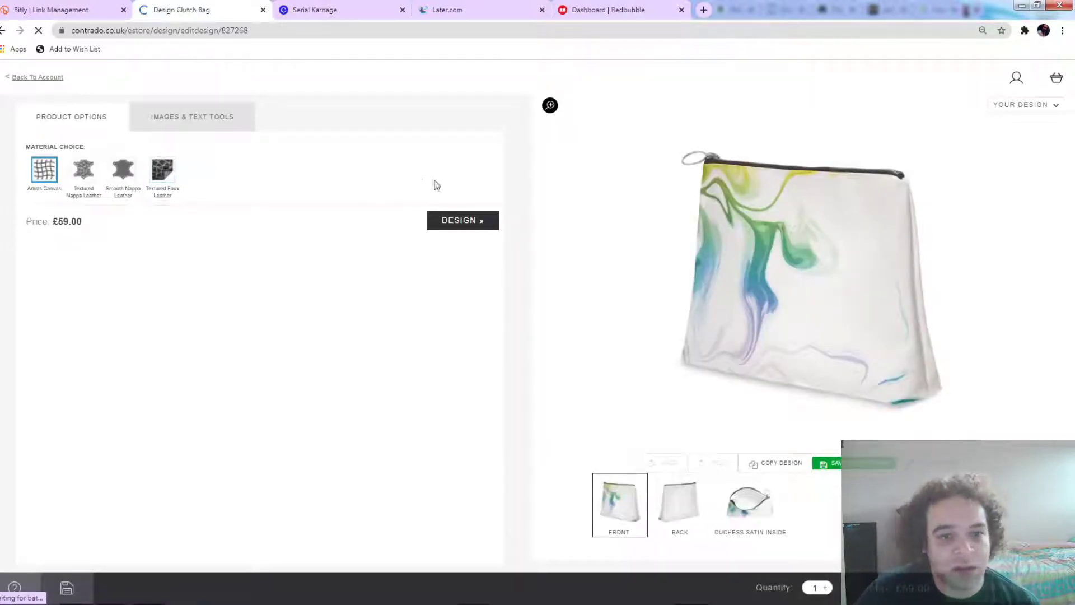
left_click(456, 221)
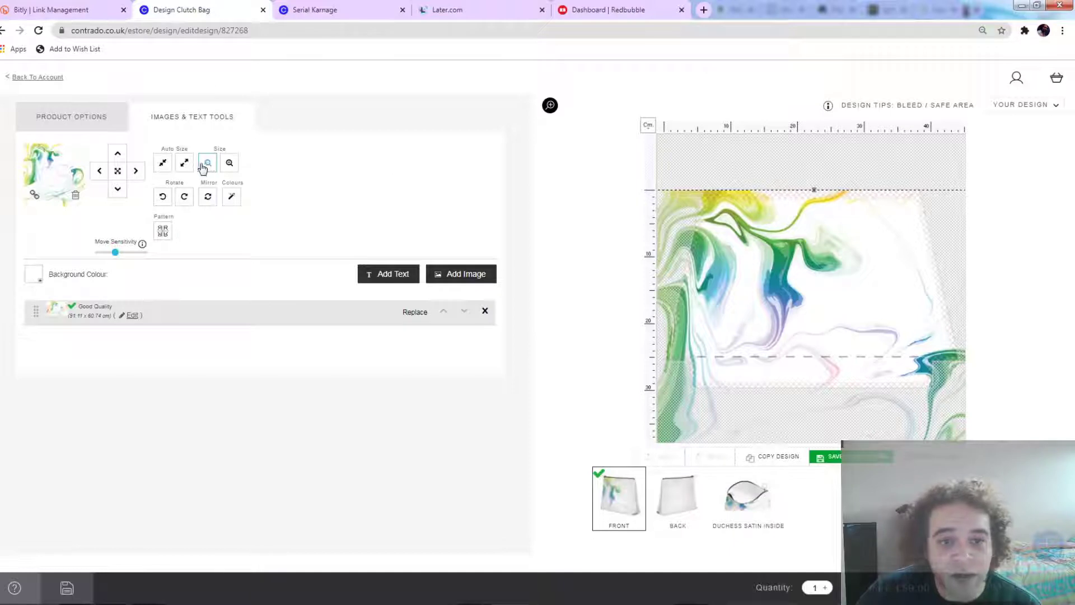
Step: Auto-size the marble image to fill the Clutch Bag's entire front, trying the smaller fit as well
left_click(184, 162)
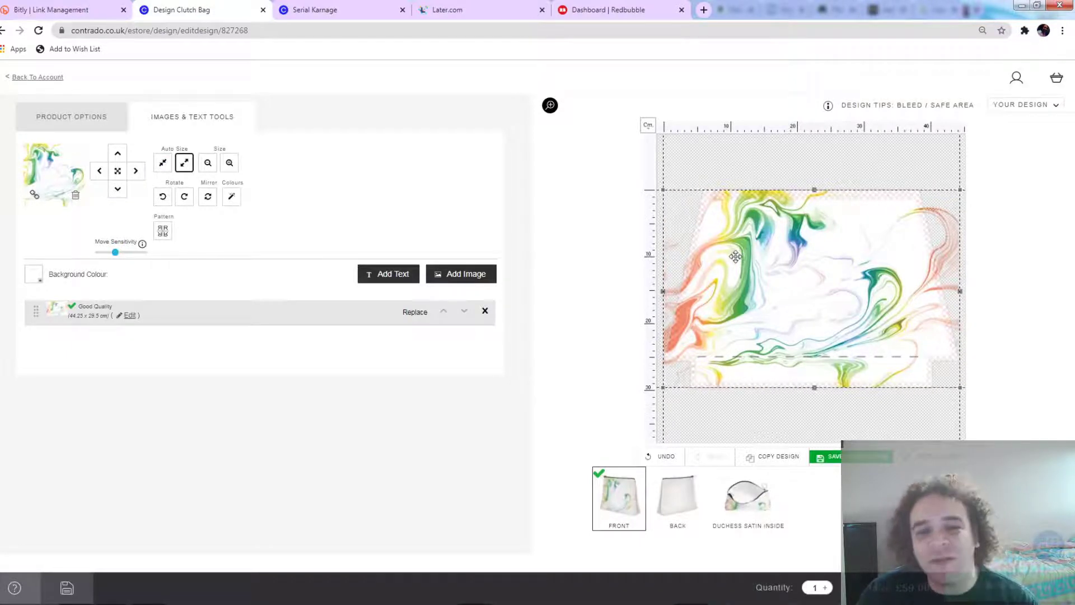
left_click(164, 164)
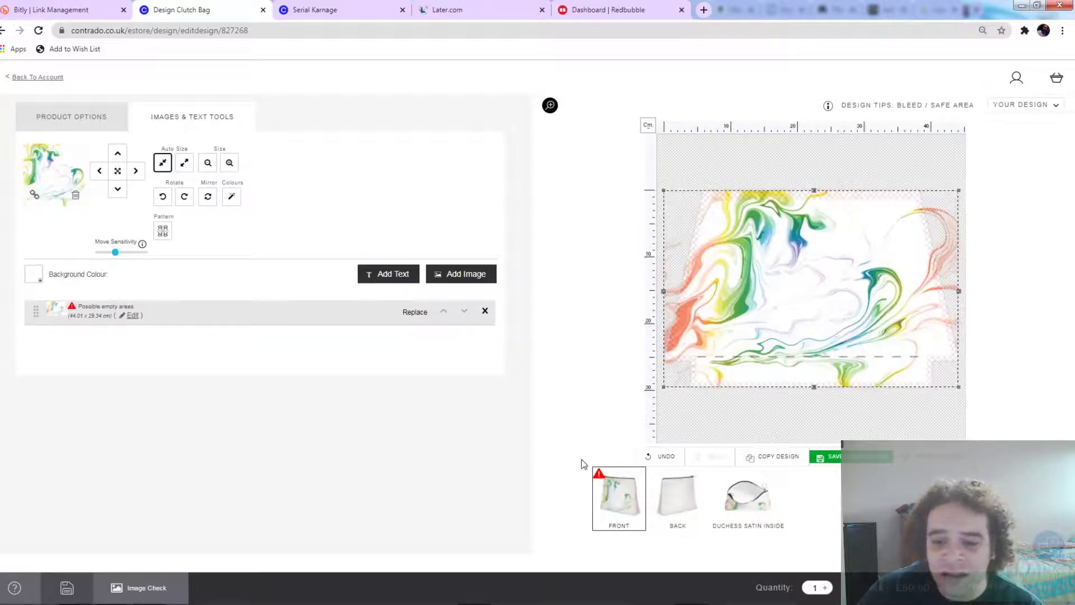
mouse_move(601, 478)
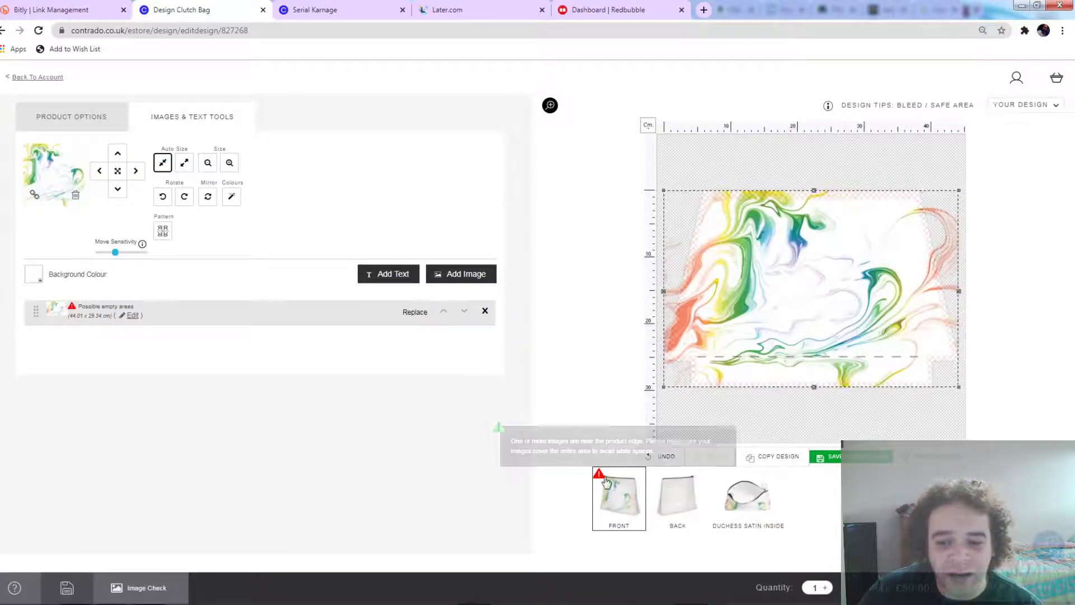
left_click(184, 164)
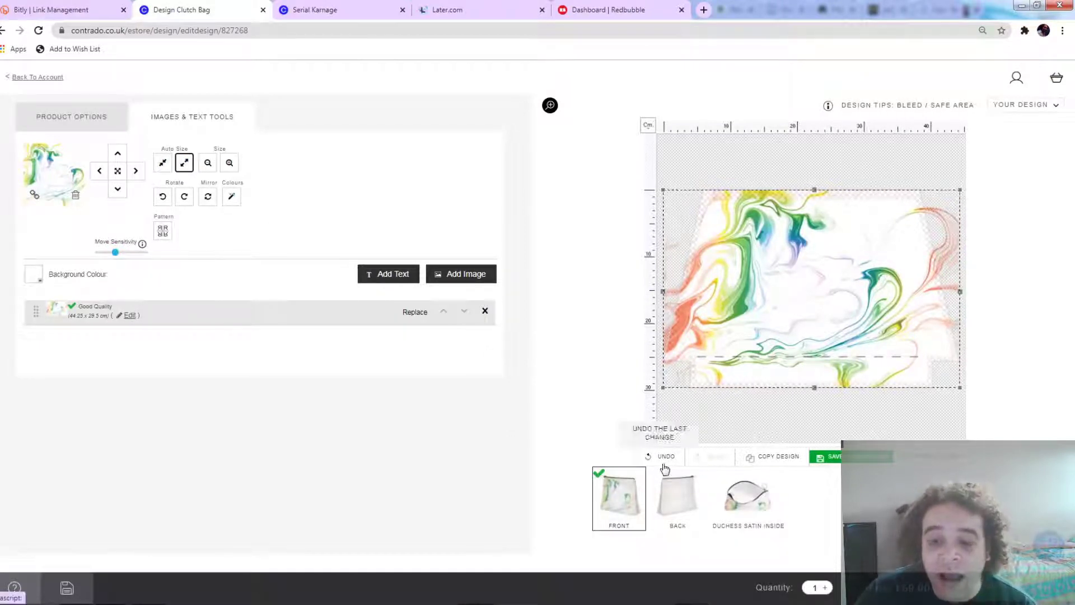
Step: Add the same uploaded marble image to the back of the Clutch Bag
left_click(670, 504)
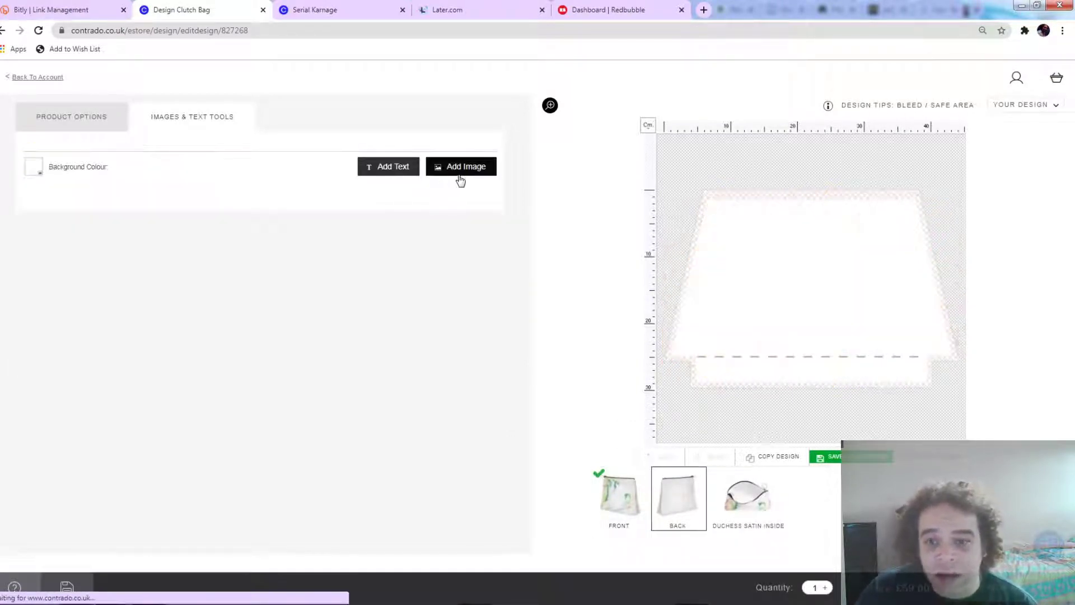
left_click(462, 171)
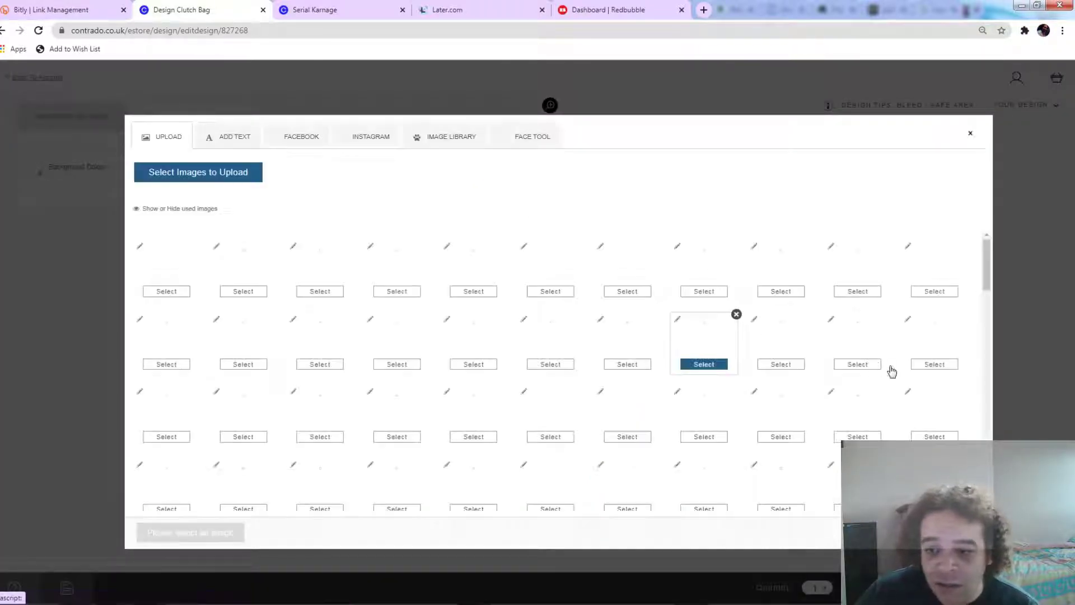
left_click(934, 415)
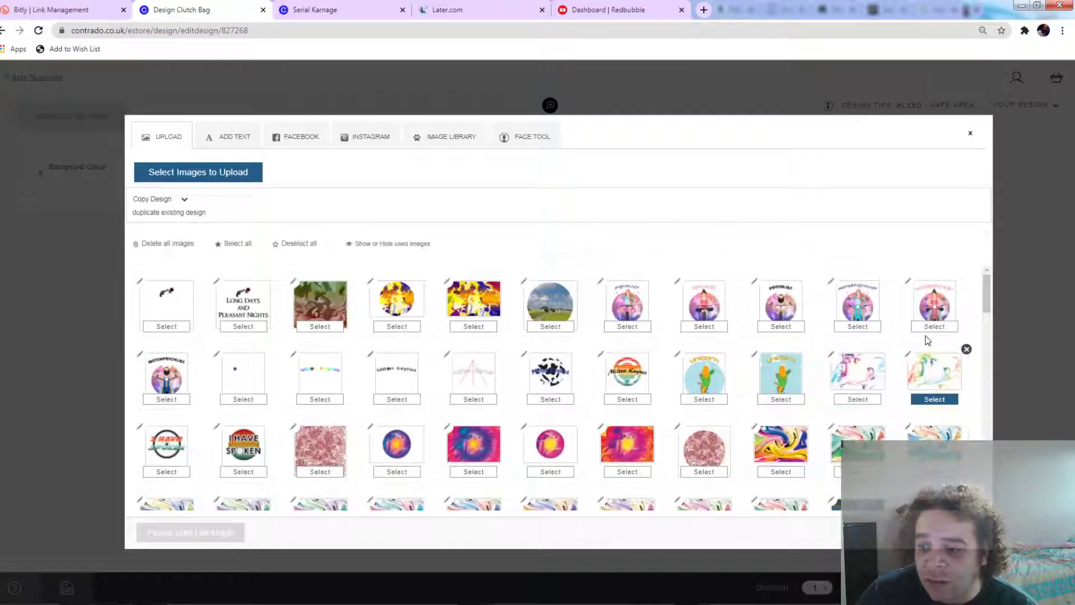
left_click(934, 379)
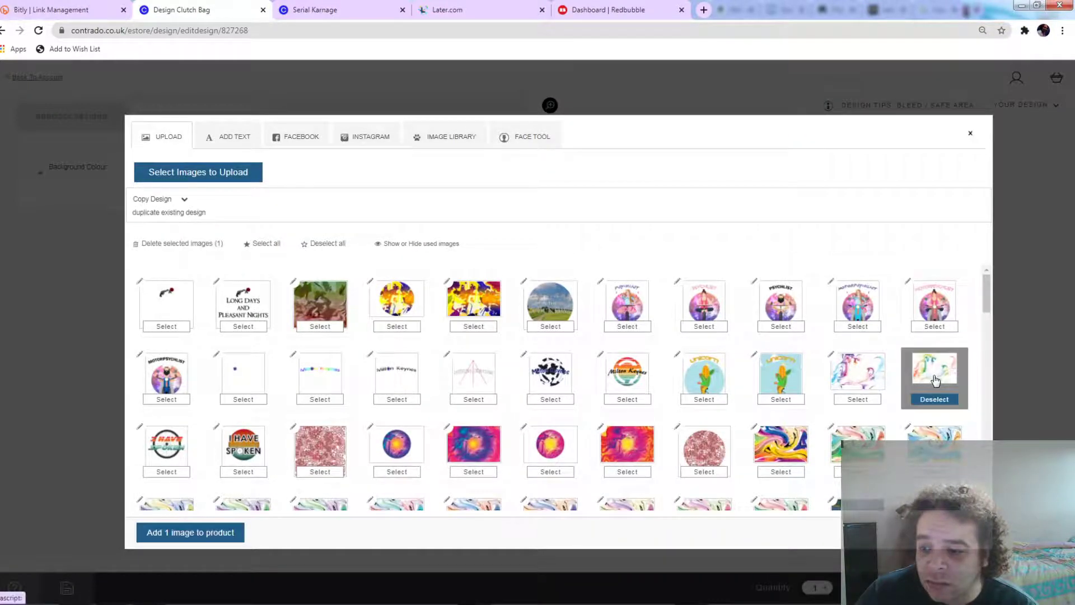
left_click(246, 526)
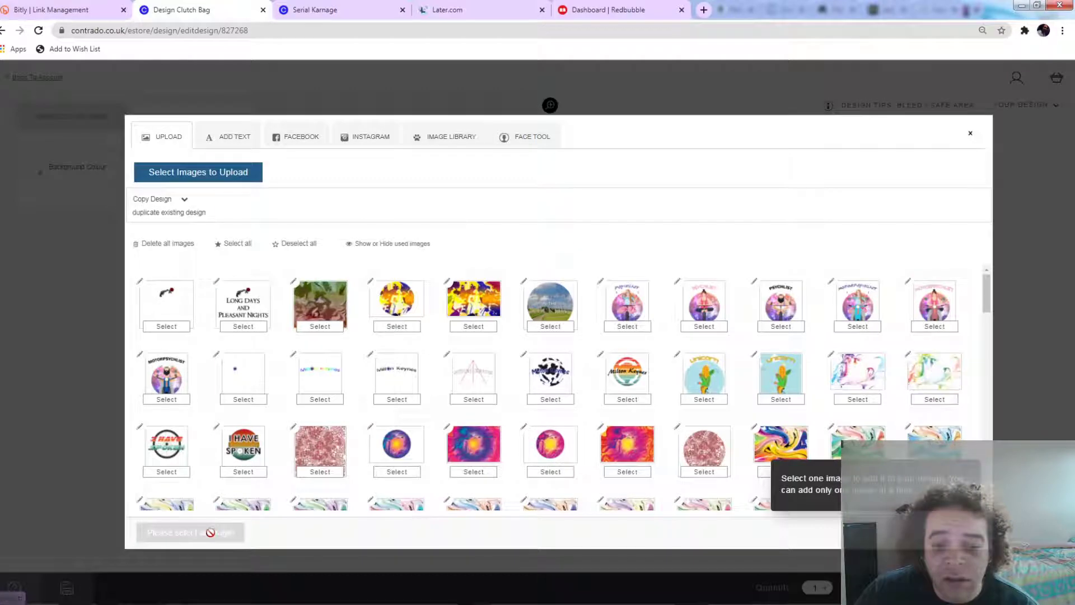
left_click(932, 381)
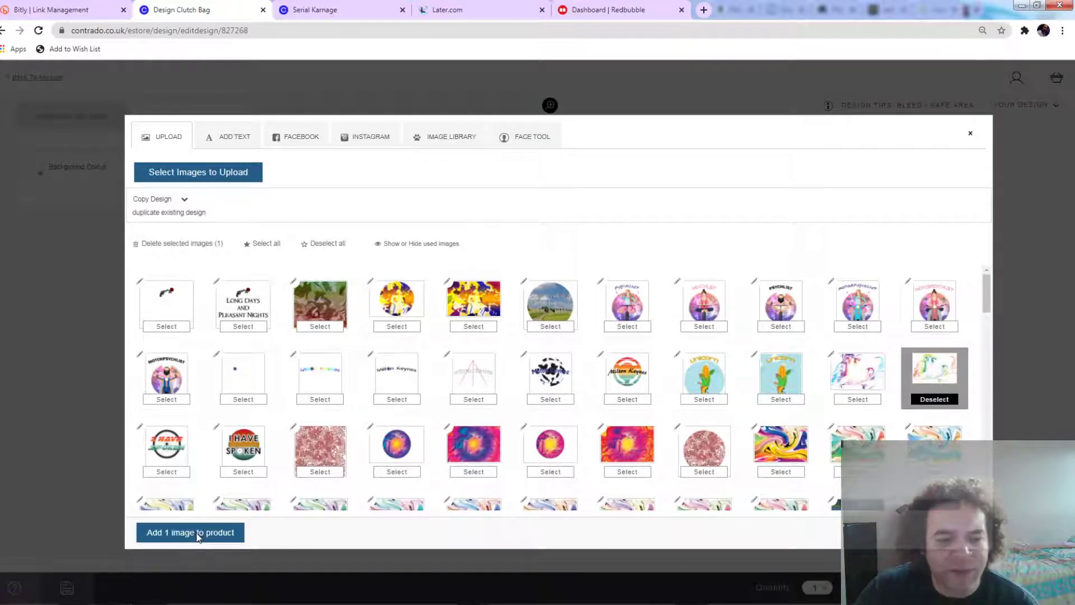
left_click(191, 533)
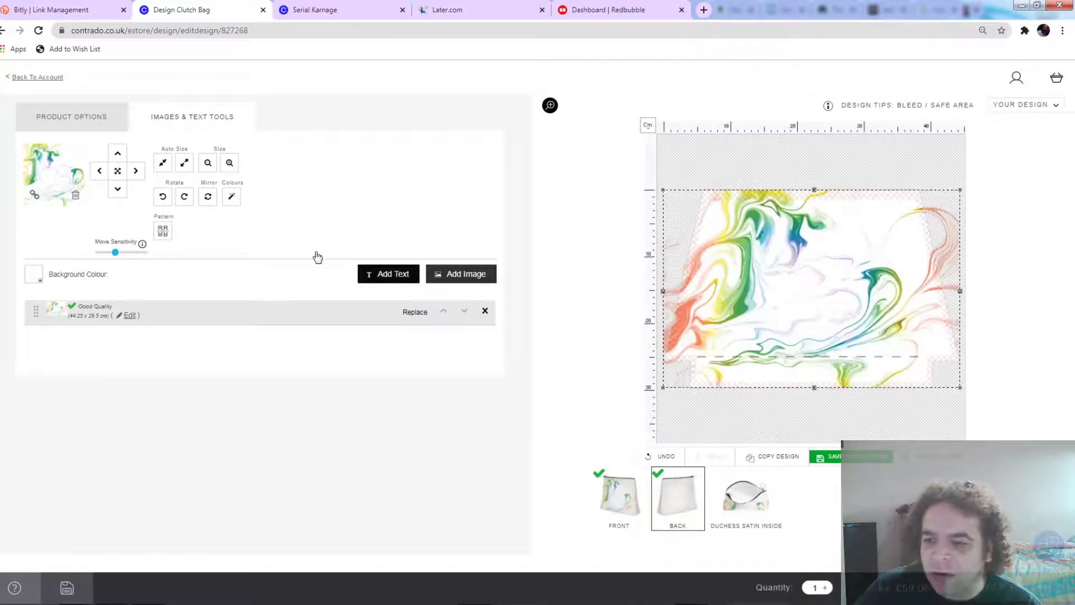
Step: Set the Clutch Bag's back image to Mirrored Pattern and shift it right until the mirrored half fills the panel
left_click(162, 231)
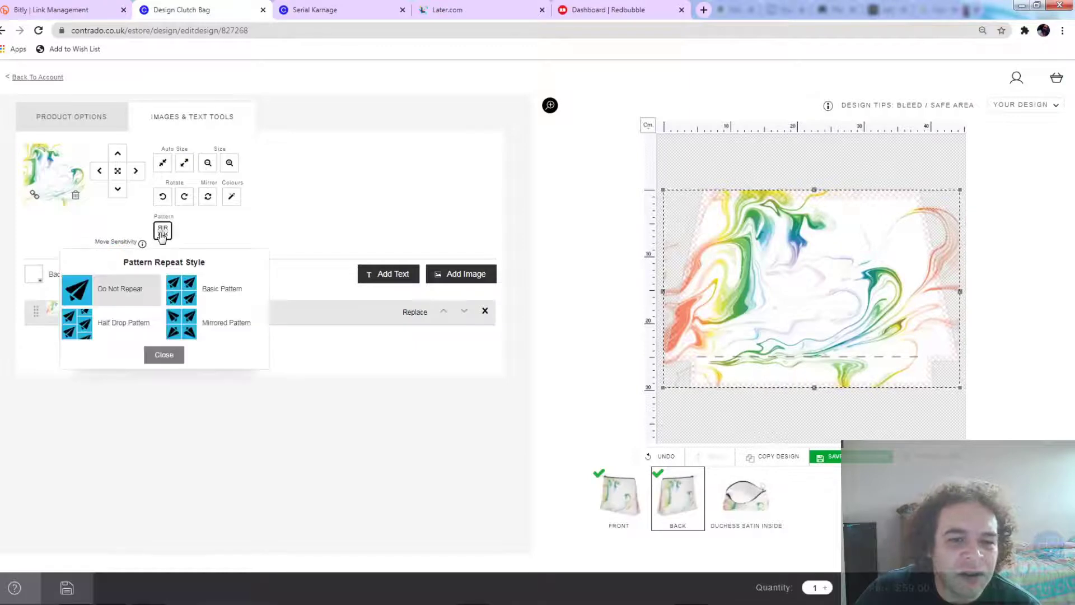
left_click(136, 172)
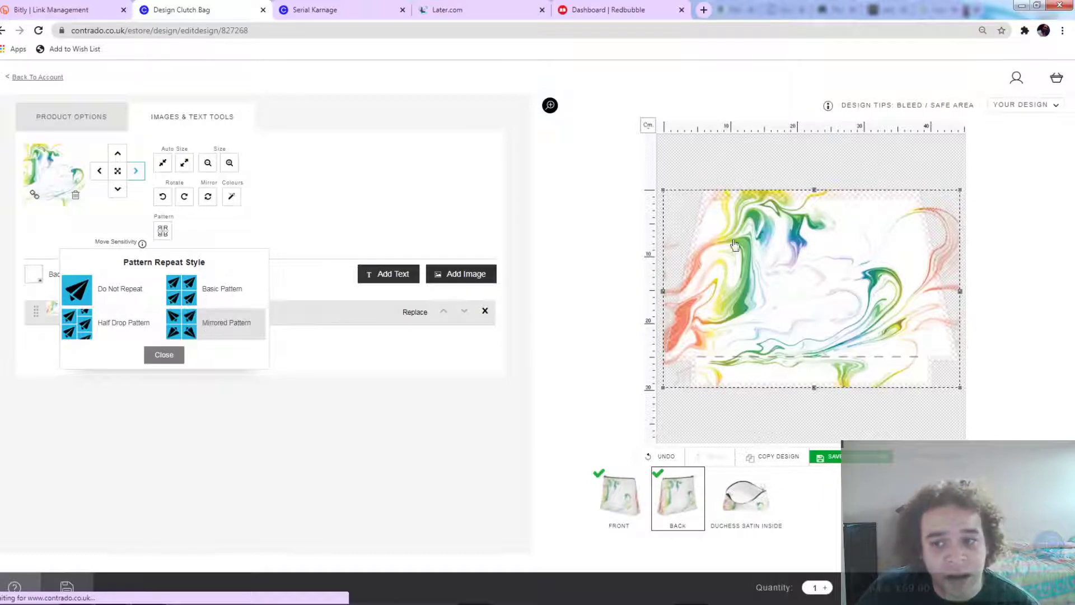
left_click(138, 175)
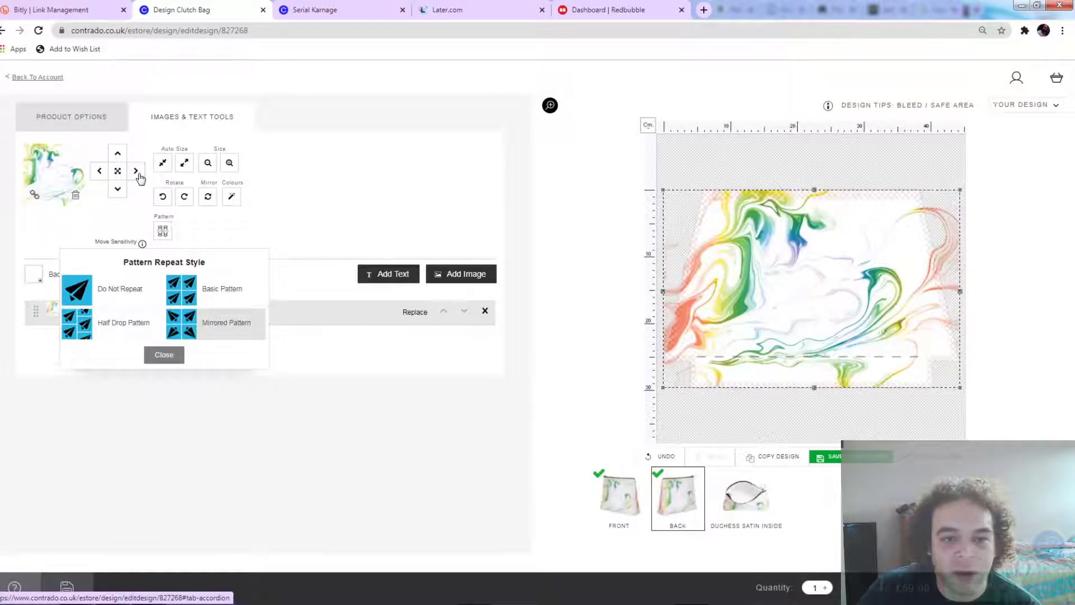
left_click(137, 171)
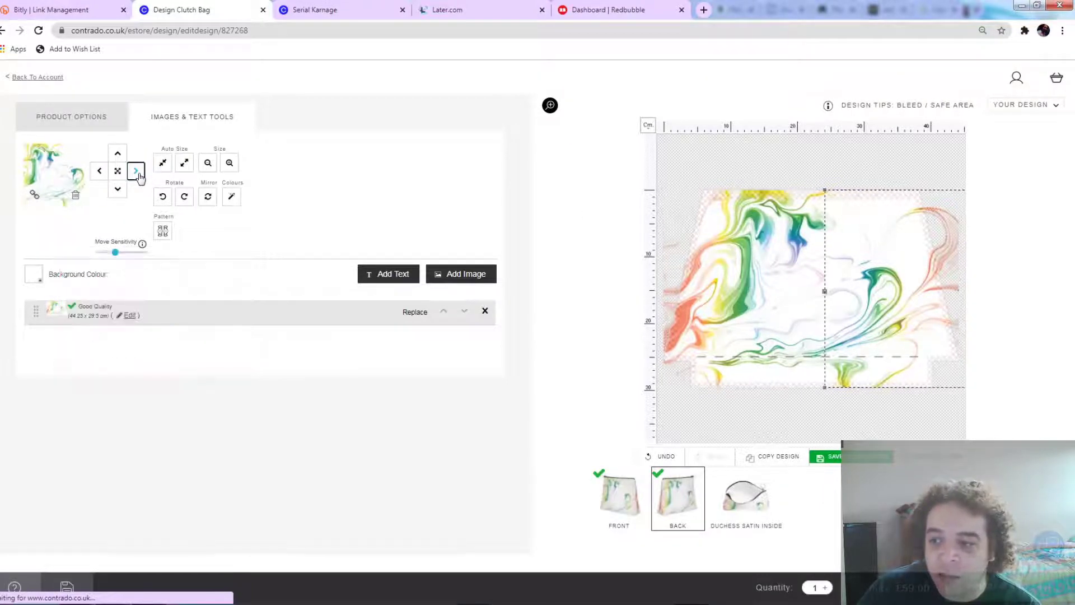
left_click(136, 172)
left_click(137, 171)
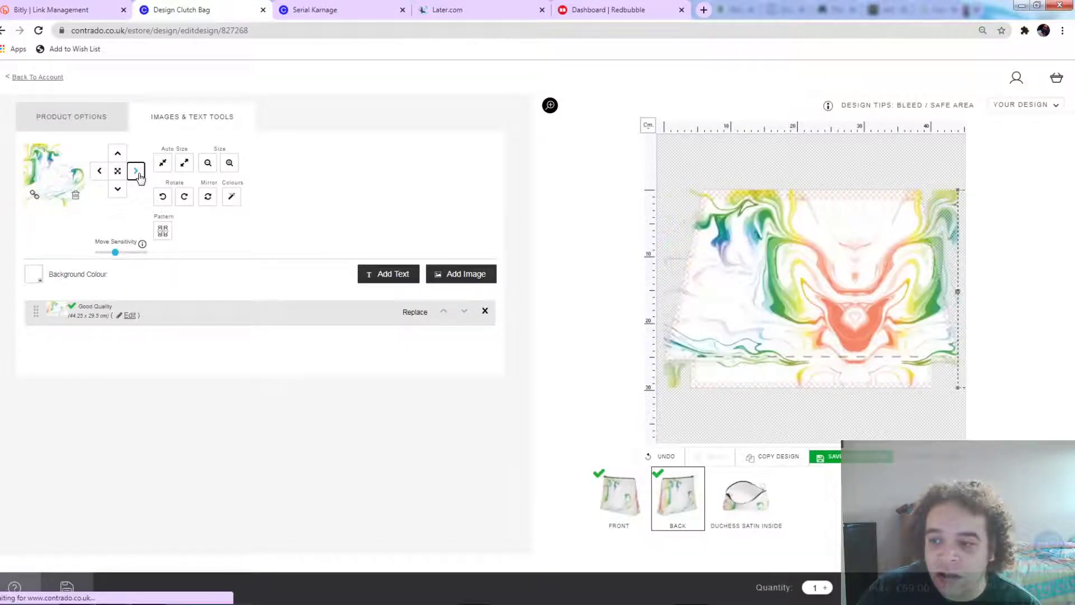
left_click(139, 175)
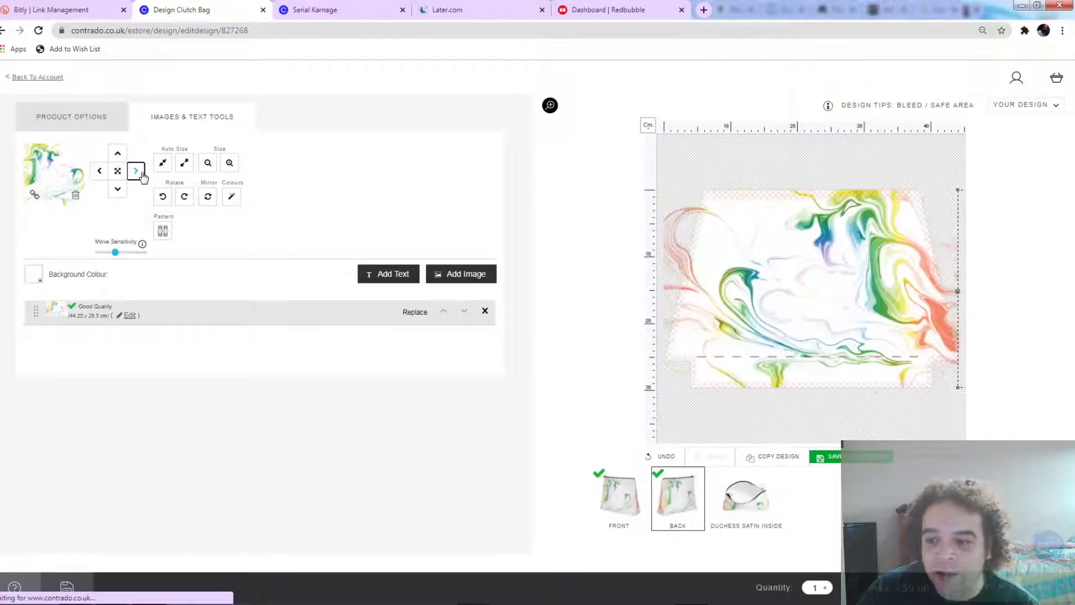
Step: Add the same marble image to the Duchess Satin Inside of the Clutch Bag
left_click(752, 505)
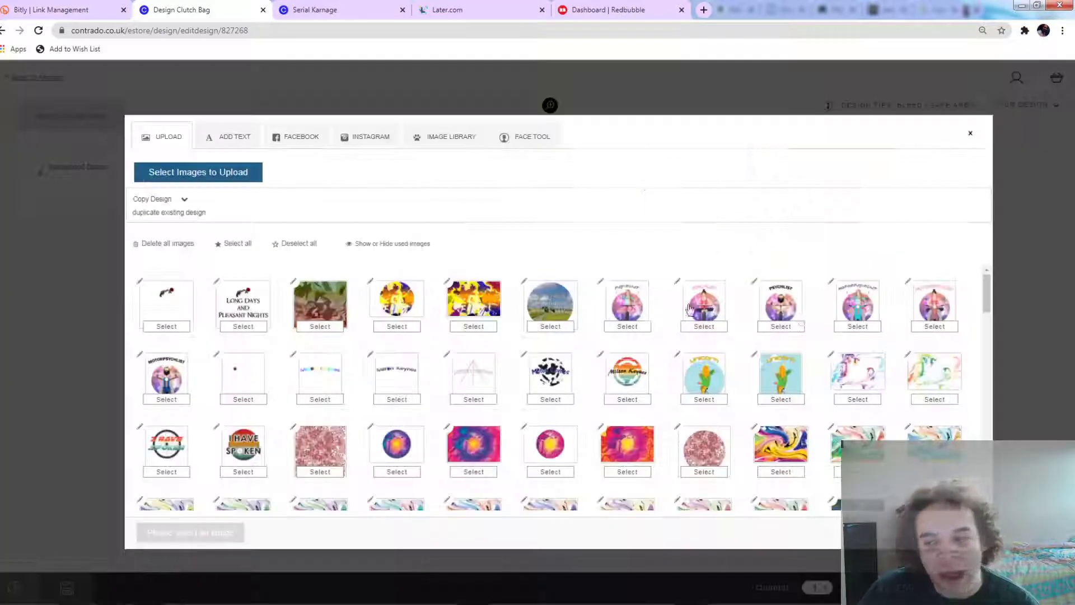
left_click(932, 374)
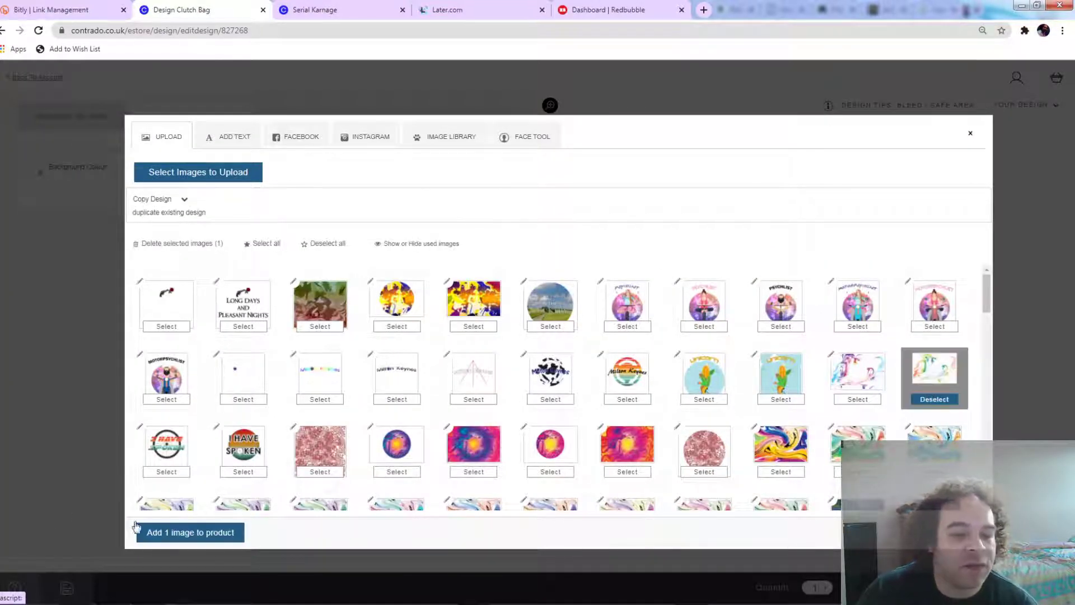
left_click(184, 529)
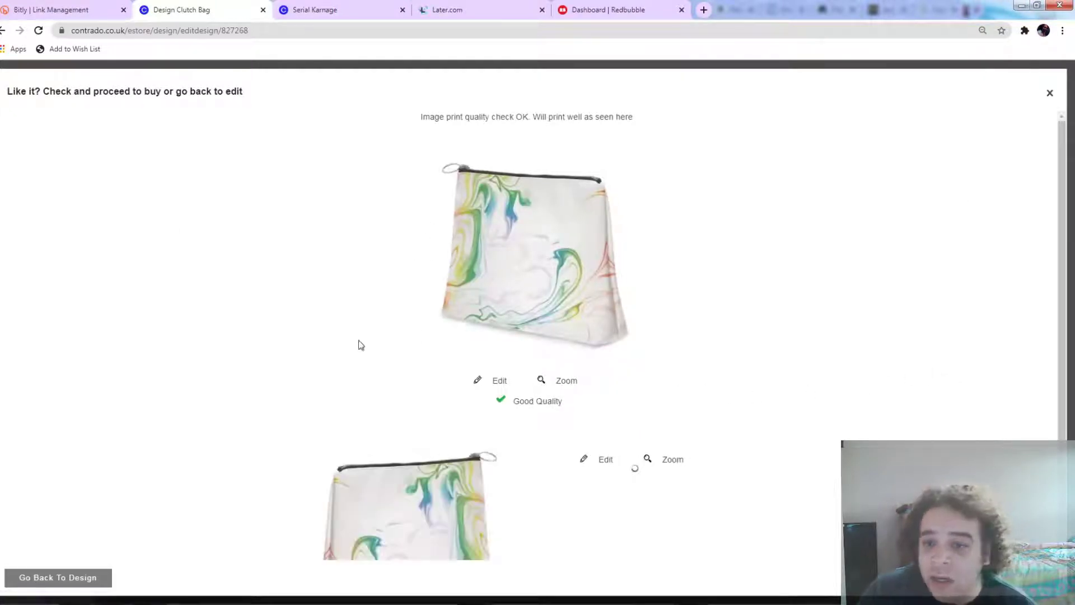
Step: Review the Clutch Bag preview of the front, back and inside, and save the design
scroll(525, 296, "down", 2)
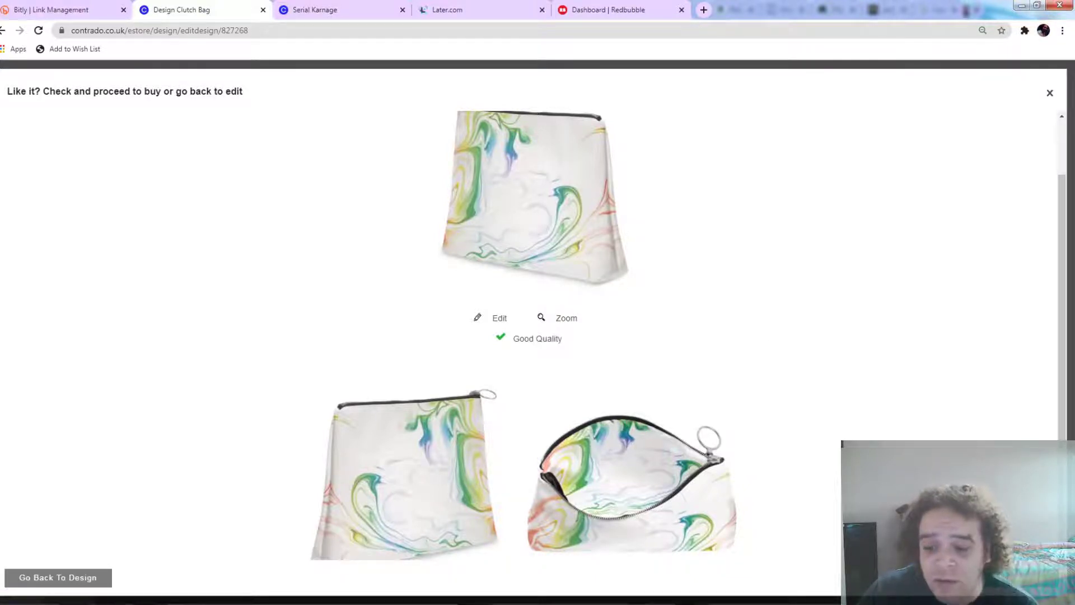
left_click(594, 185)
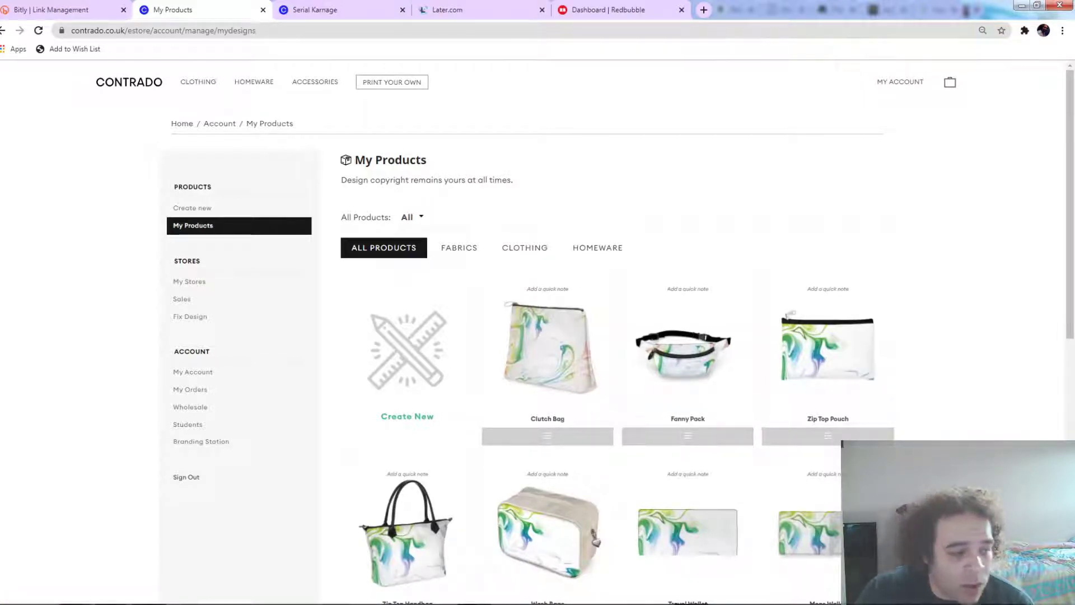
Step: Open the Card Holder for editing and add the marble image to its cover back
scroll(729, 257, "down", 1)
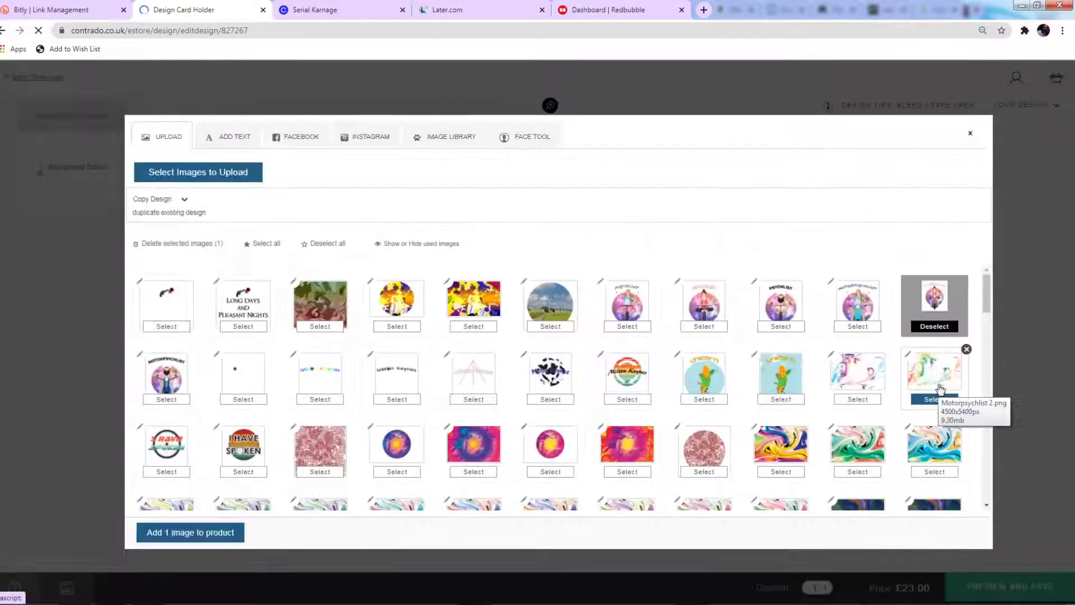
left_click(938, 397)
left_click(191, 532)
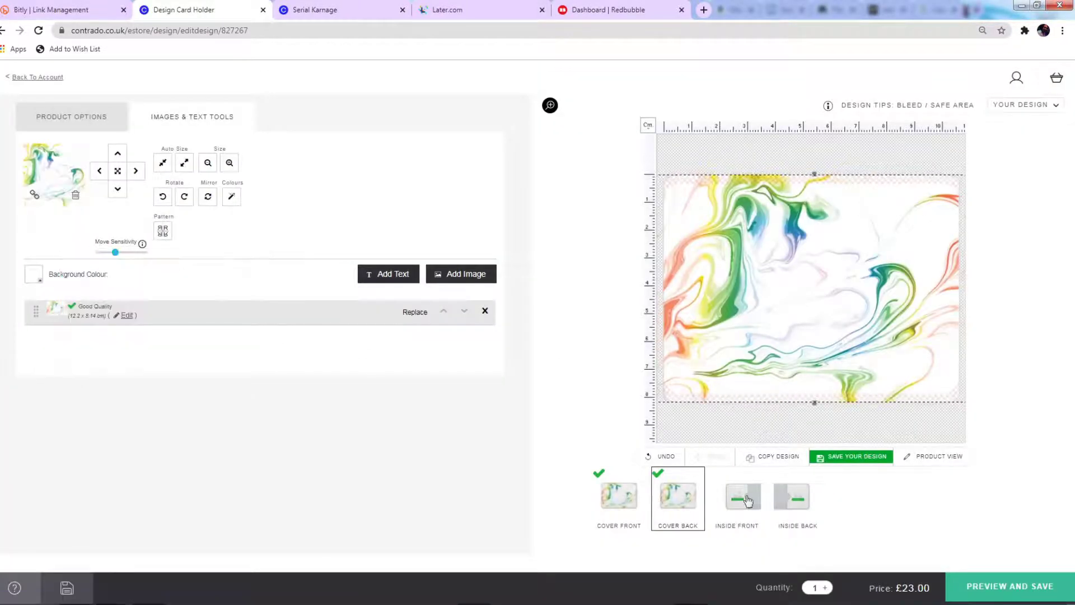
Step: Add the same marble image to the Card Holder's inside front and inside back
left_click(747, 500)
left_click(935, 375)
left_click(194, 533)
left_click(461, 168)
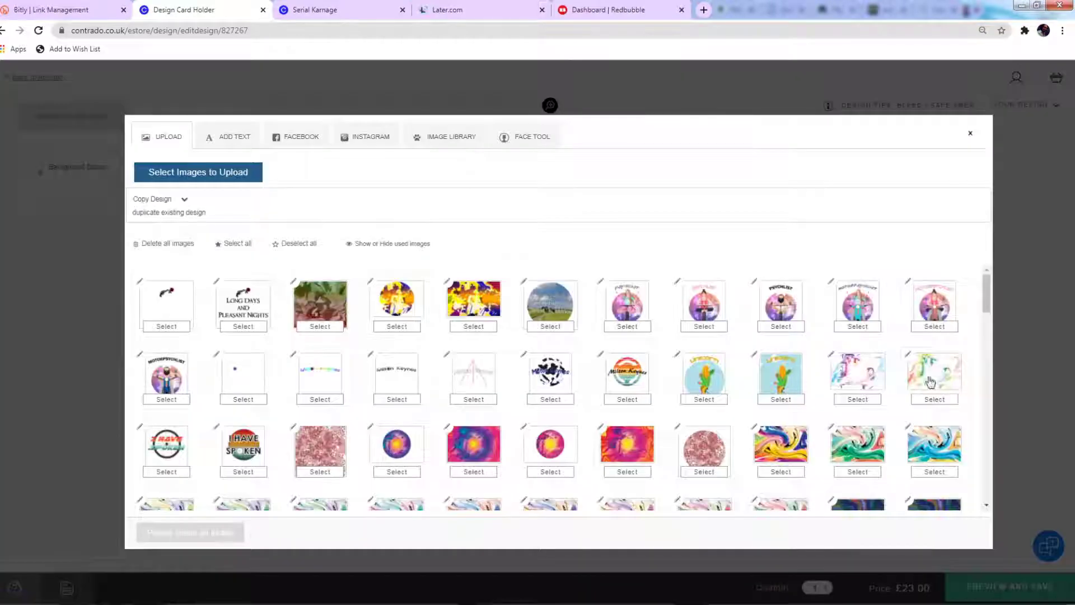
key("Escape")
Step: Shift the marble image on the Card Holder's cover back to the right and save the design
left_click(678, 498)
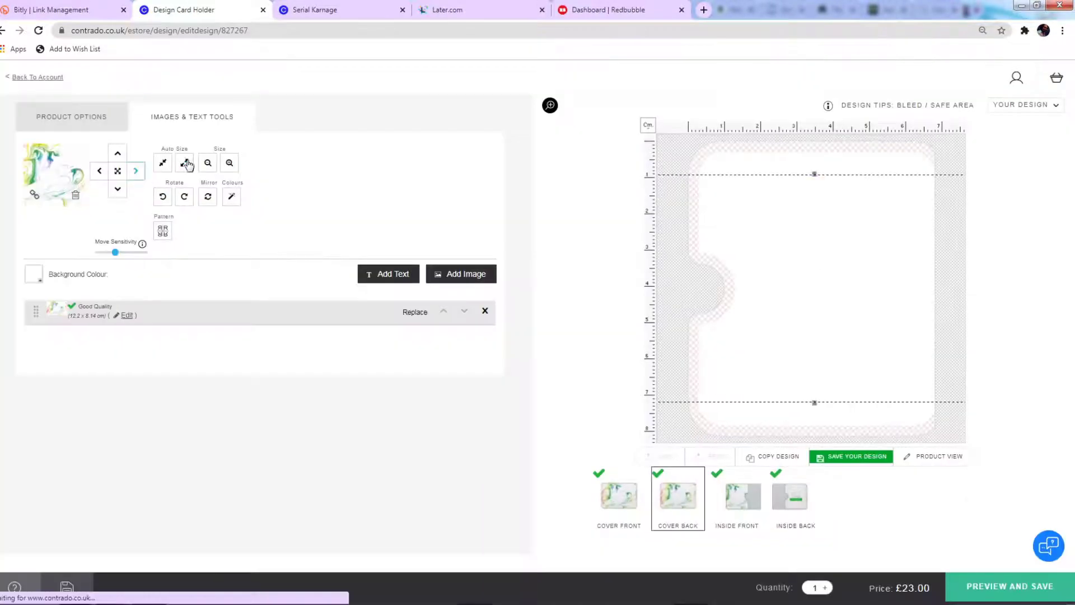
left_click(135, 176)
left_click(1010, 586)
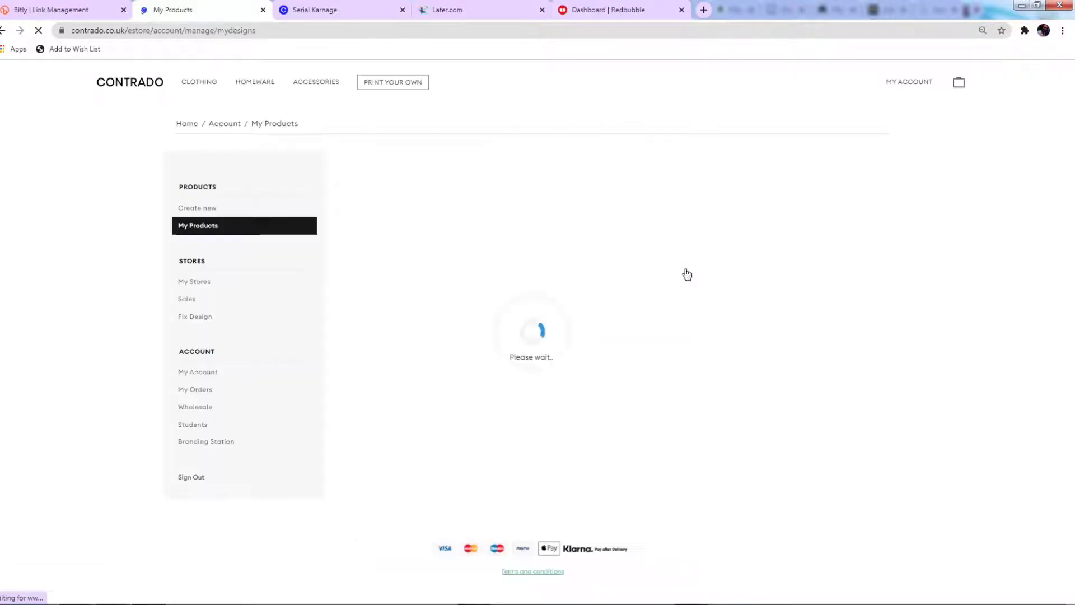
Step: Open the Camera Bag for designing, add the marble image to its back and set its pattern repeat style
scroll(684, 272, "down", 10)
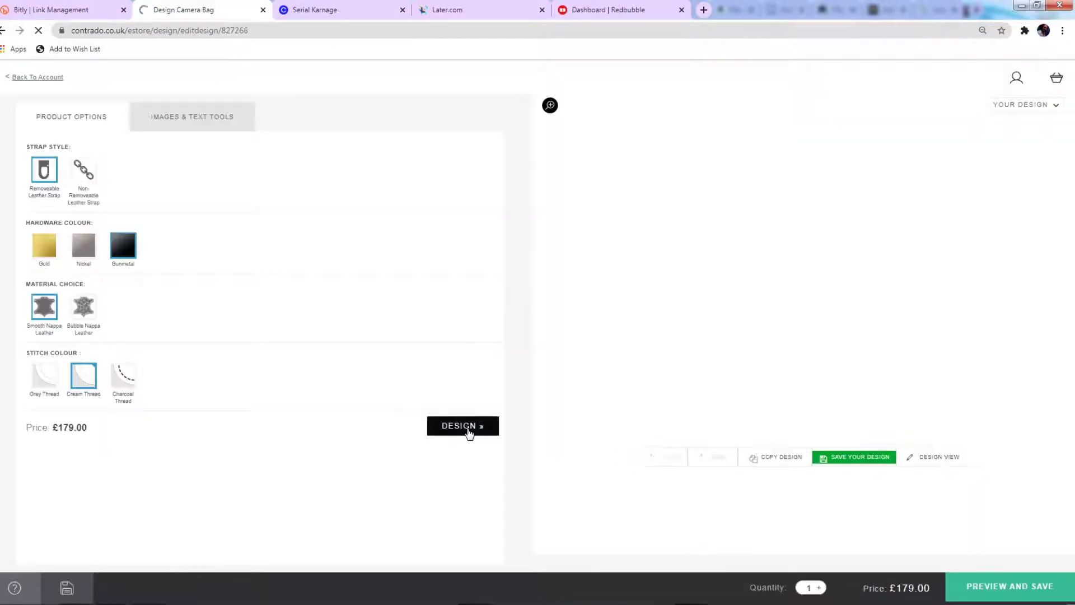
left_click(469, 432)
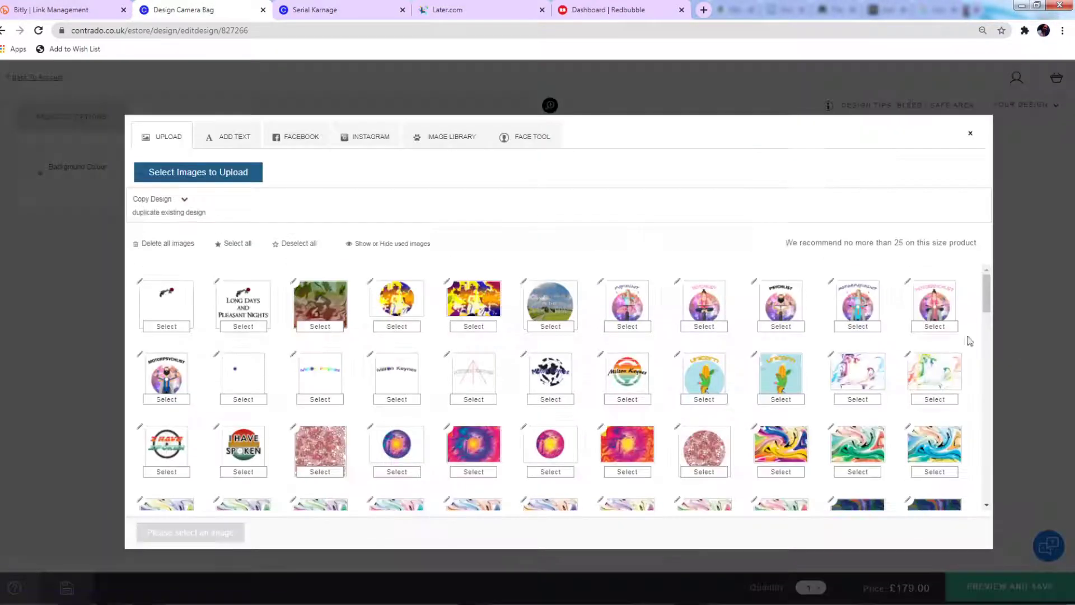
left_click(935, 372)
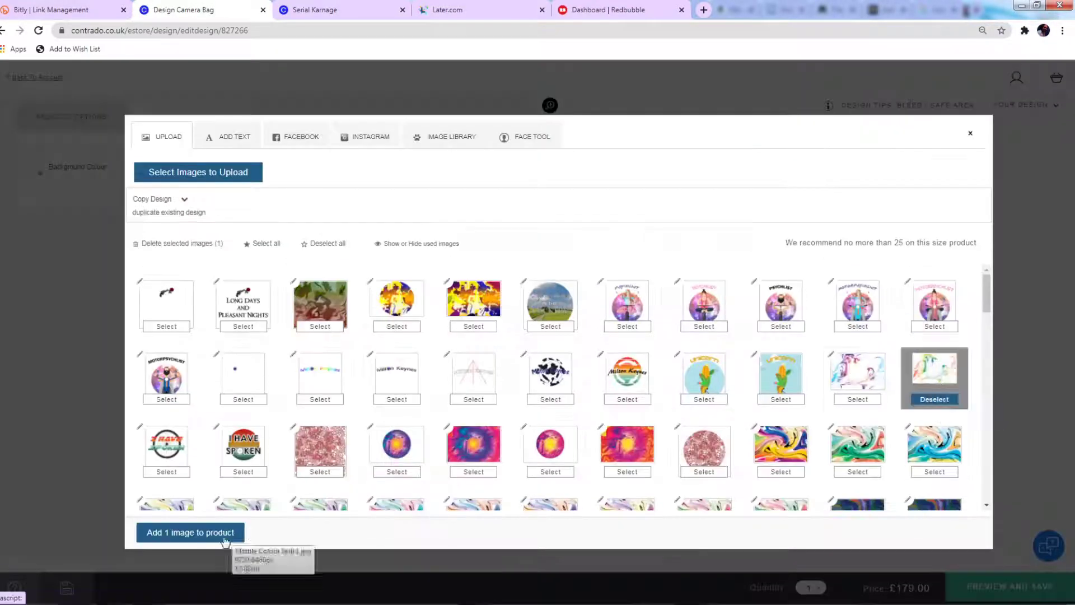
left_click(225, 539)
left_click(163, 230)
left_click(168, 354)
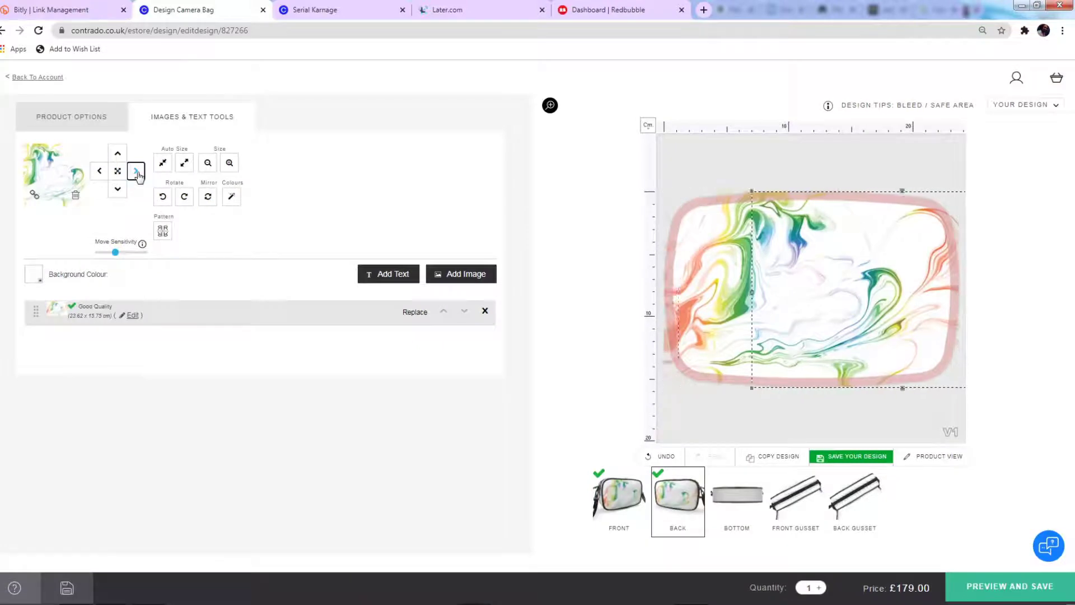
Step: Add the same marble image to the Camera Bag's bottom panel
left_click(485, 311)
left_click(461, 168)
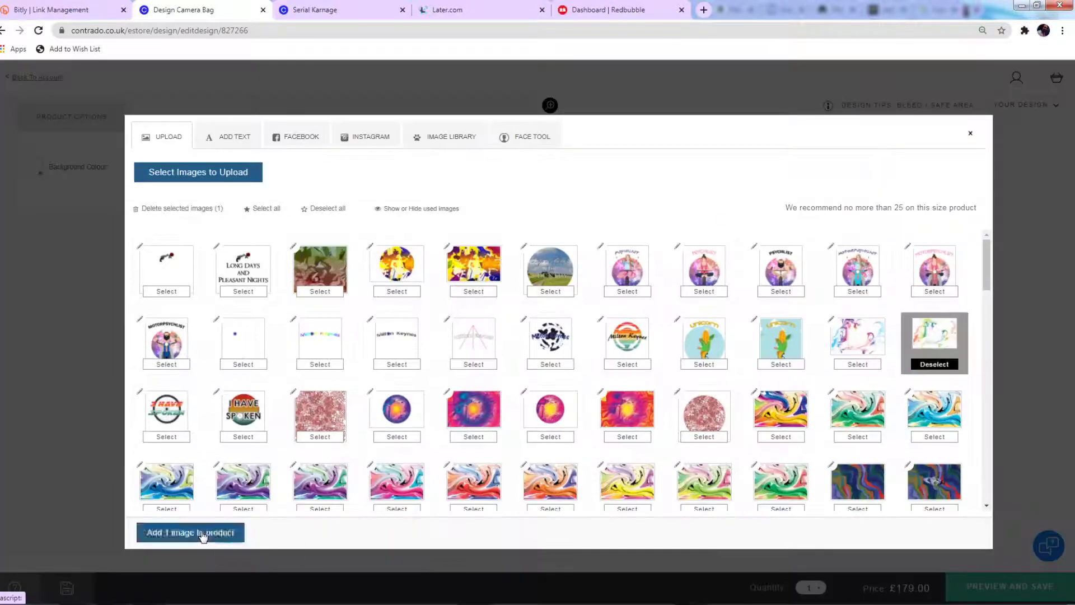
left_click(203, 536)
Step: Add the marble image to the front gusset and back gusset of the Camera Bag
left_click(796, 499)
left_click(461, 274)
left_click(190, 533)
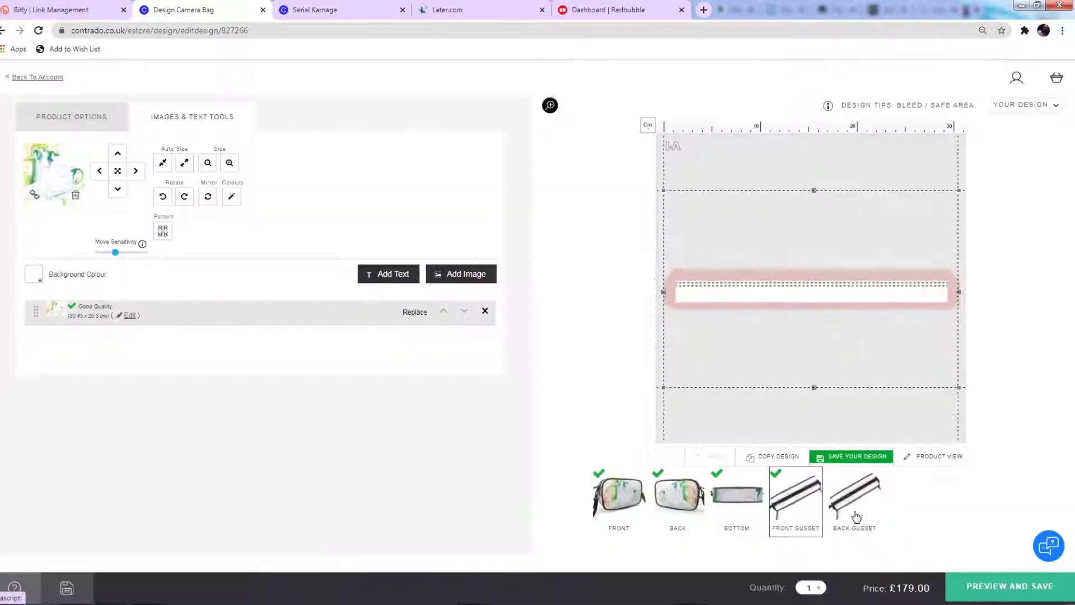
left_click(856, 515)
left_click(461, 167)
left_click(931, 377)
left_click(191, 533)
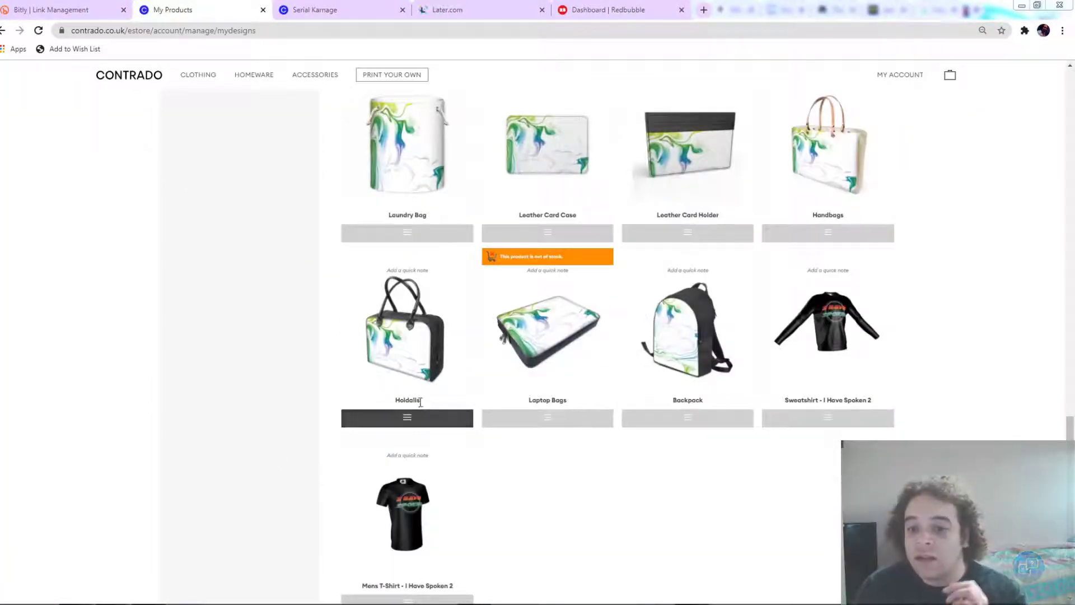
Step: Open the Laptop Bags design for editing and auto-size the marble image to fill the front panel
left_click(554, 421)
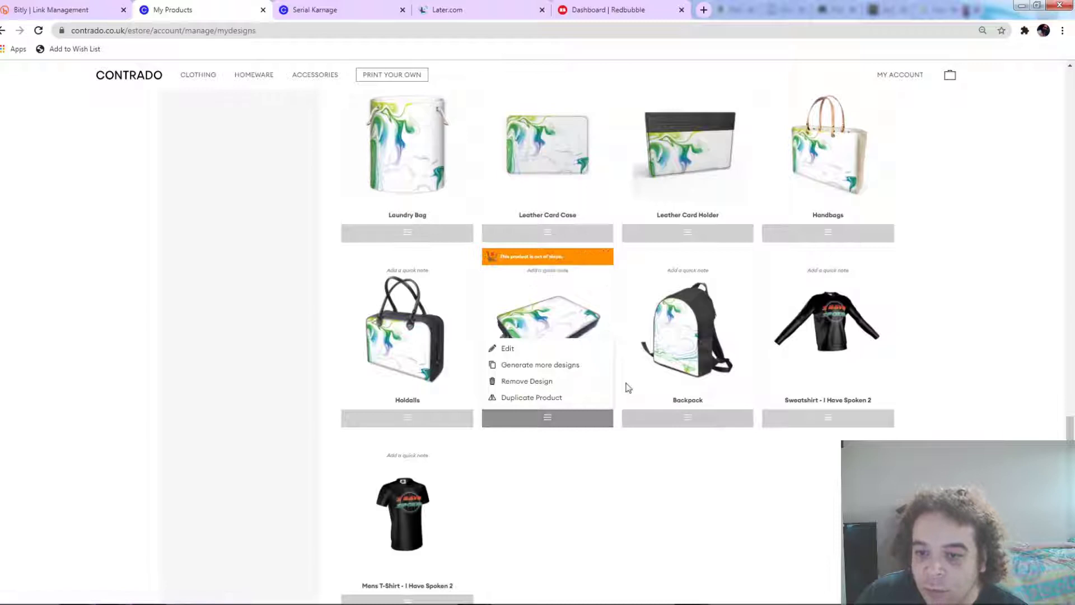
left_click(687, 418)
left_click(547, 419)
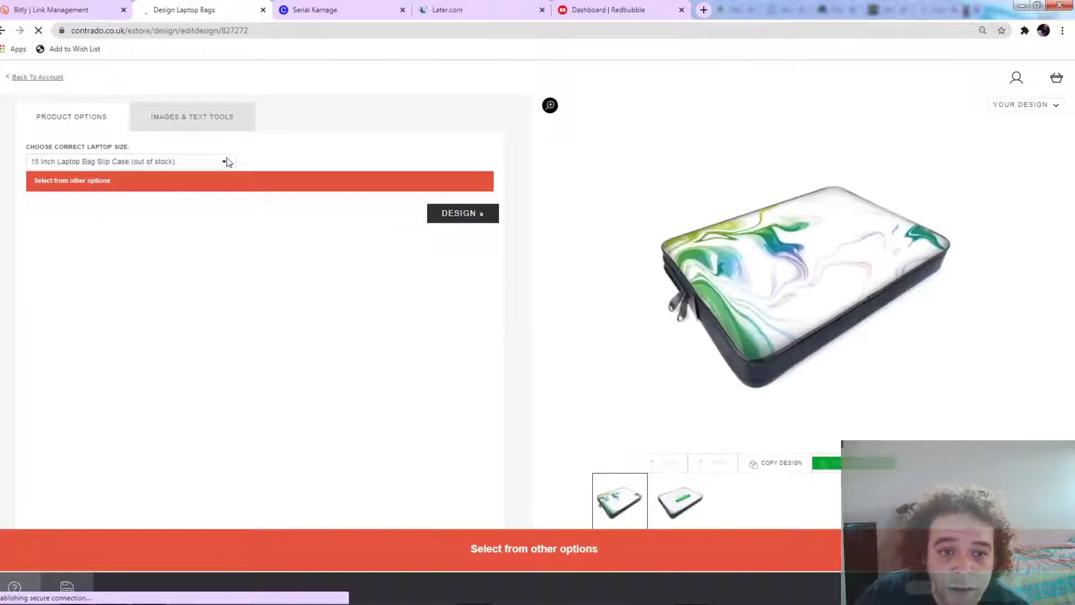
left_click(227, 161)
left_click(228, 162)
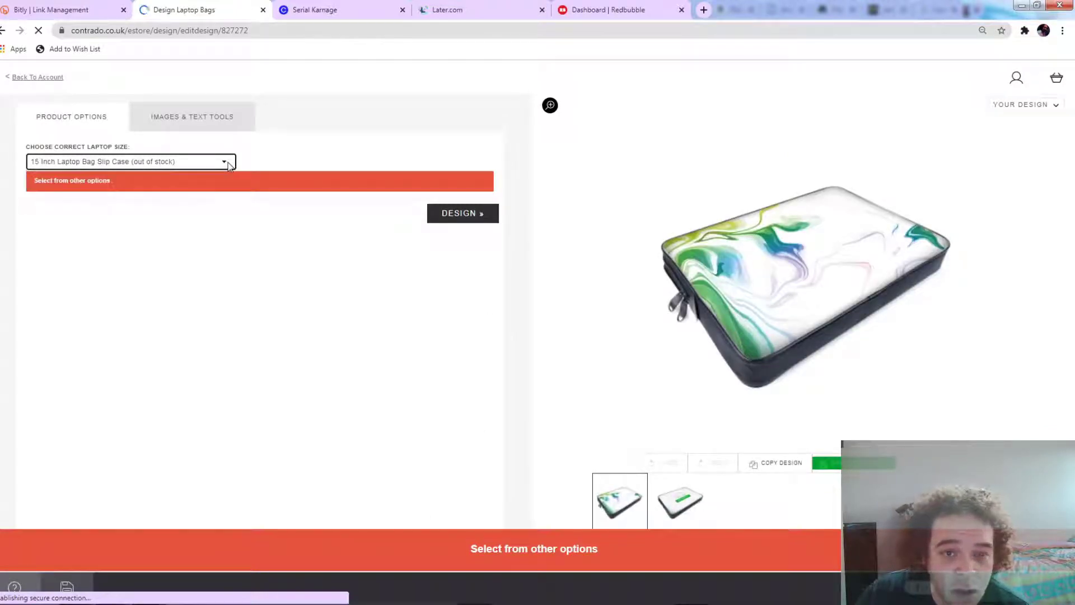
left_click(465, 216)
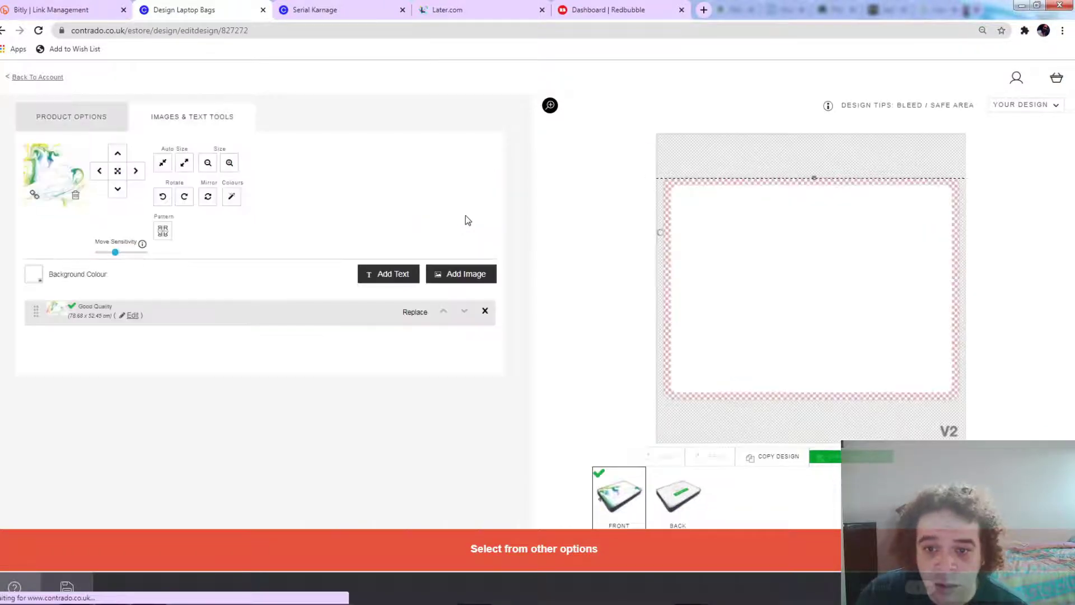
left_click(185, 164)
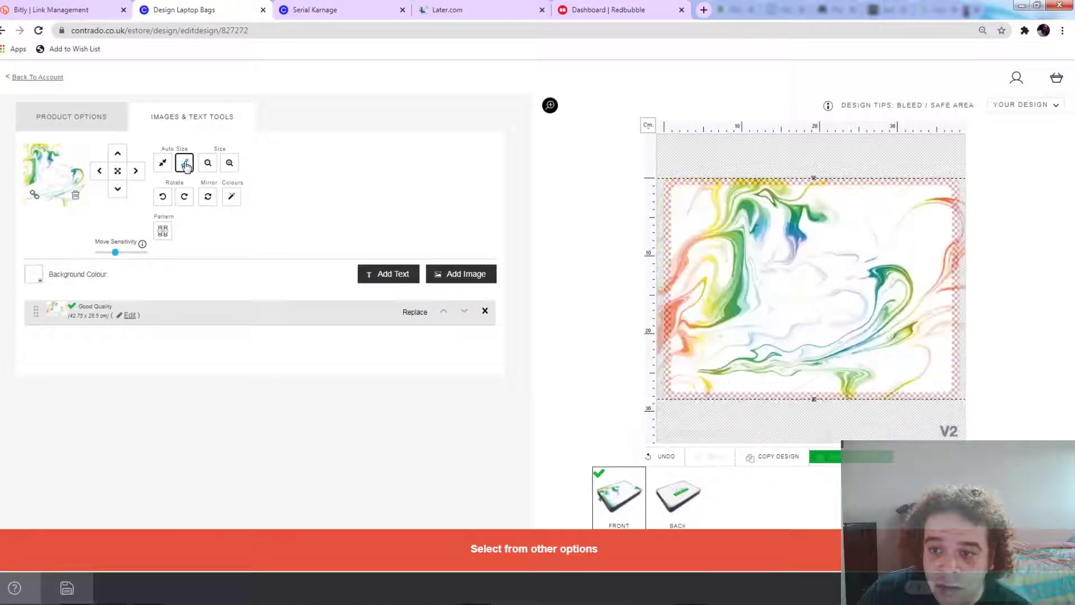
Step: Add Marble Colour Spill 1.jpg to the laptop bag's back and save, replacing the old design
left_click(686, 501)
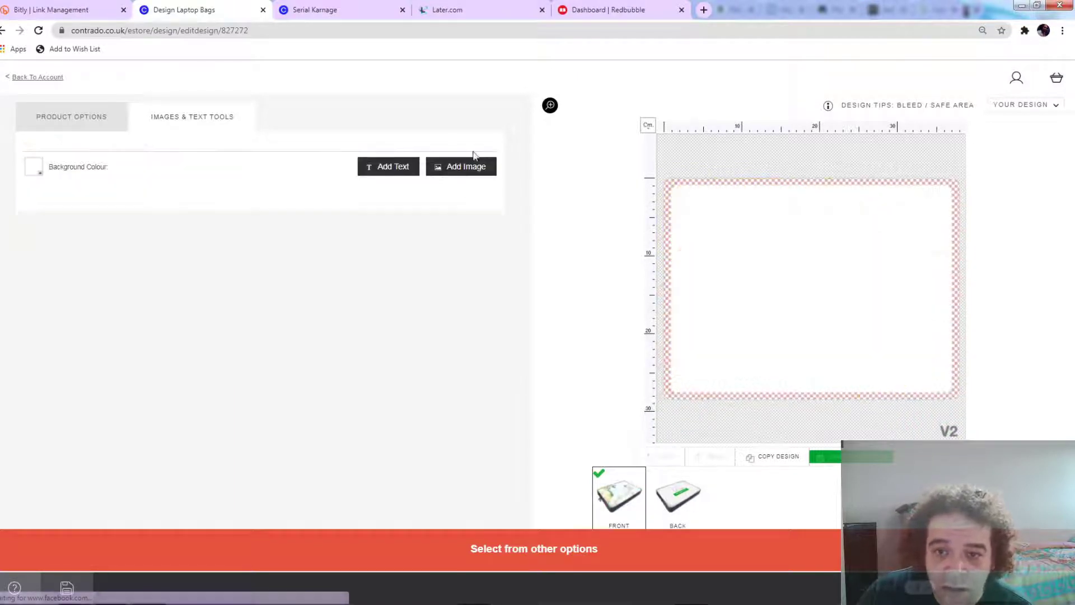
left_click(461, 167)
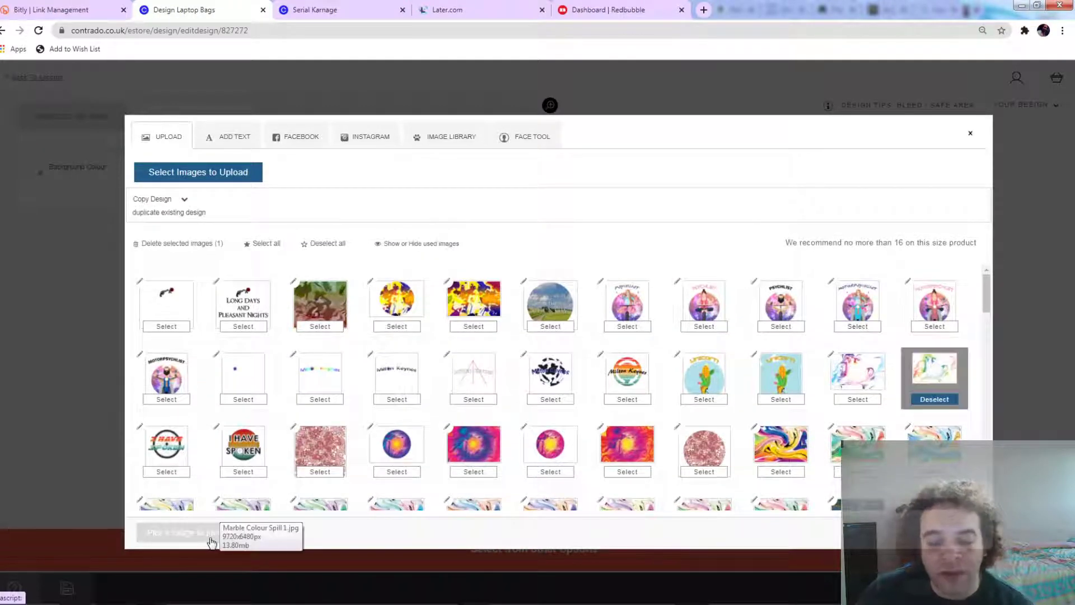
left_click(235, 531)
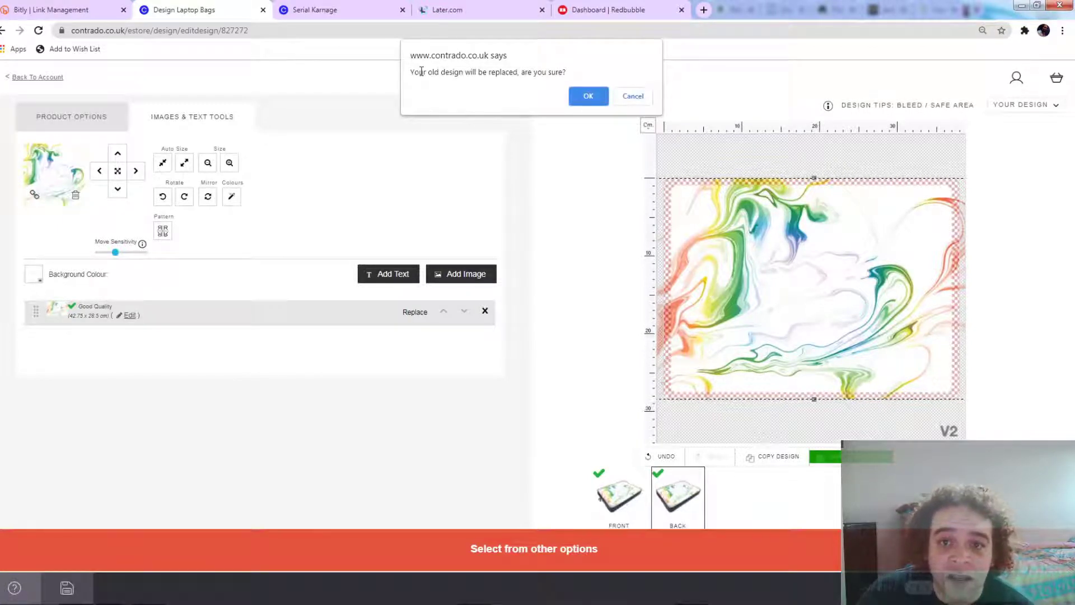
left_click(587, 99)
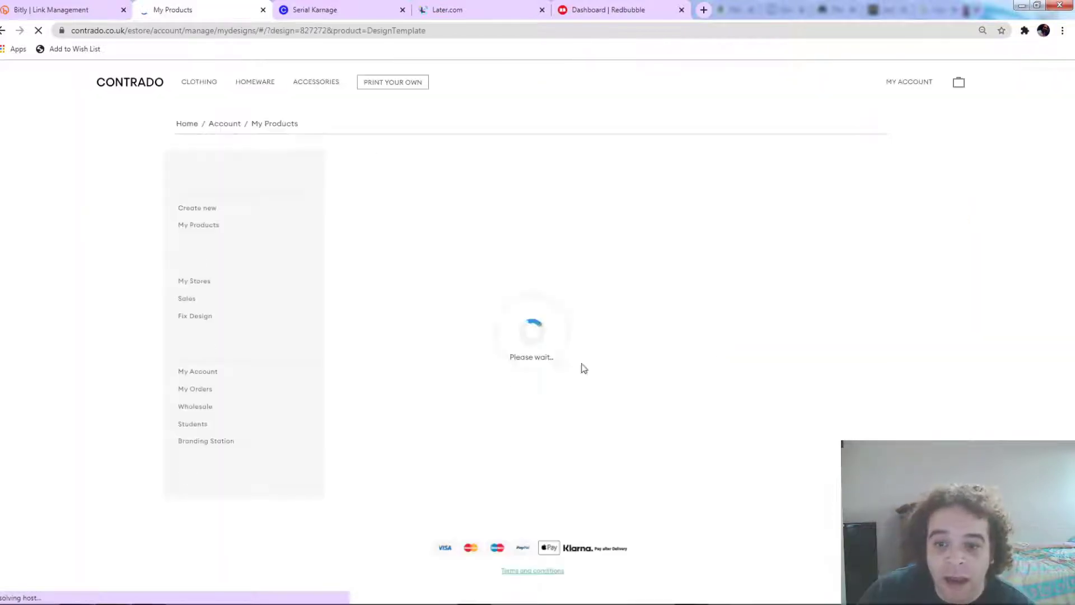
Step: Open the Holdalls product for editing, add the marble image to its back and save the design
scroll(626, 475, "down", 1)
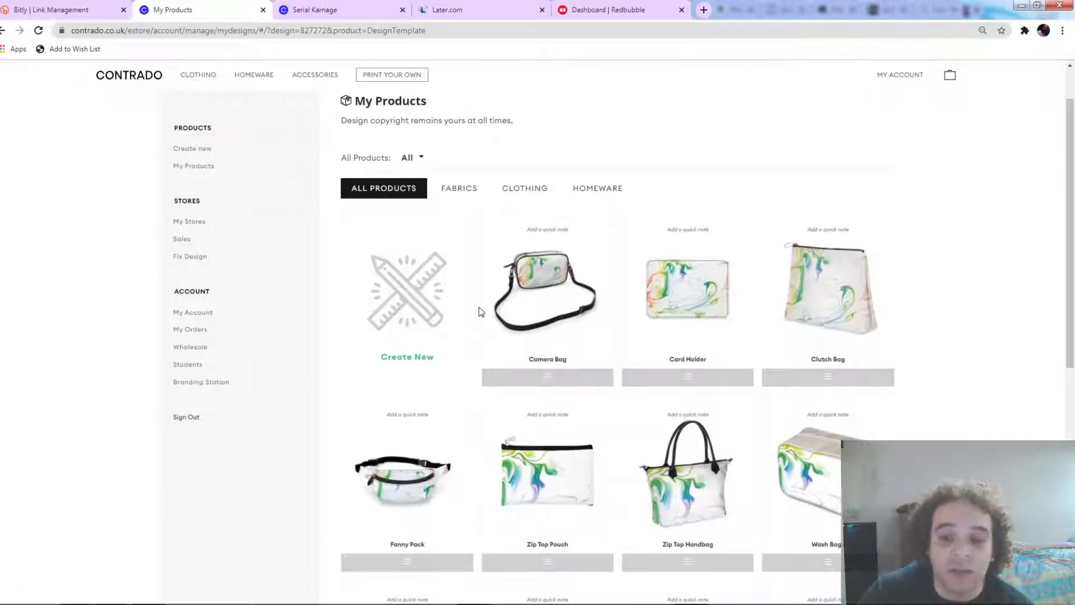
scroll(607, 319, "down", 18)
scroll(617, 329, "down", 6)
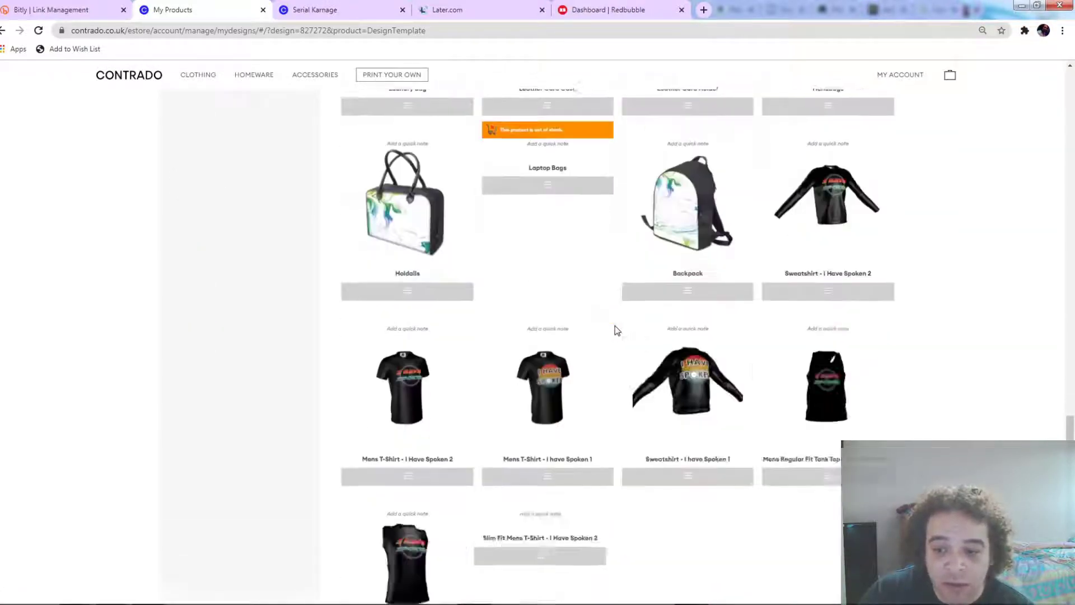
scroll(566, 344, "up", 5)
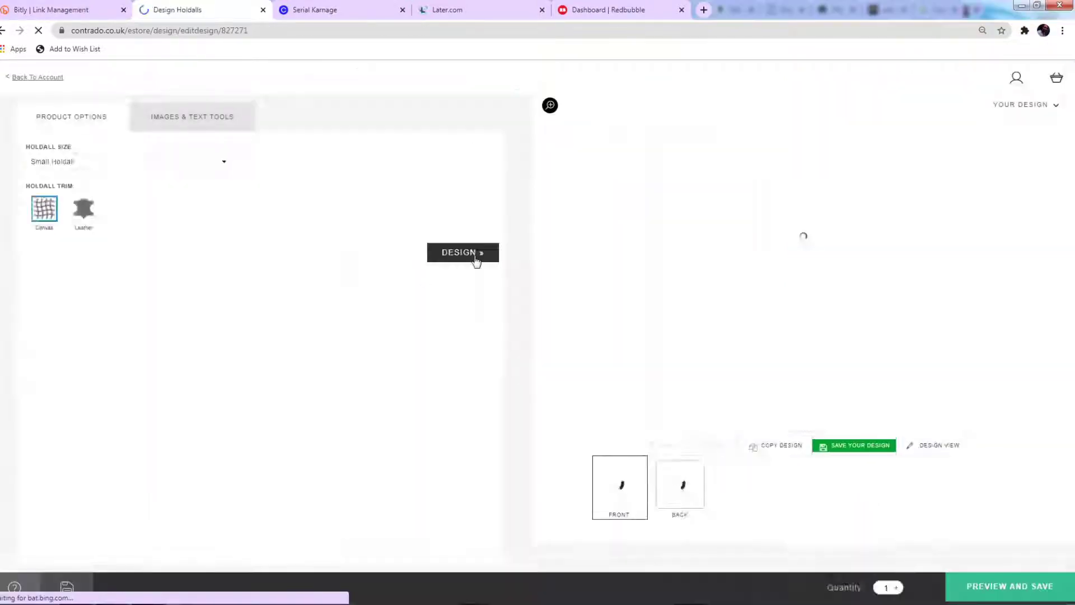
left_click(680, 507)
left_click(703, 368)
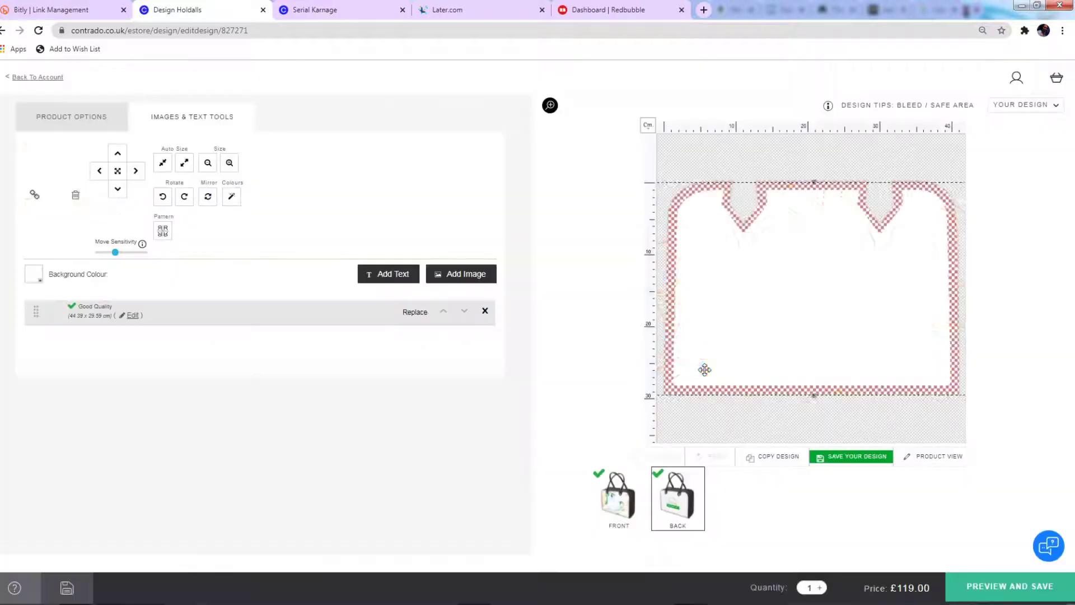
left_click(1002, 588)
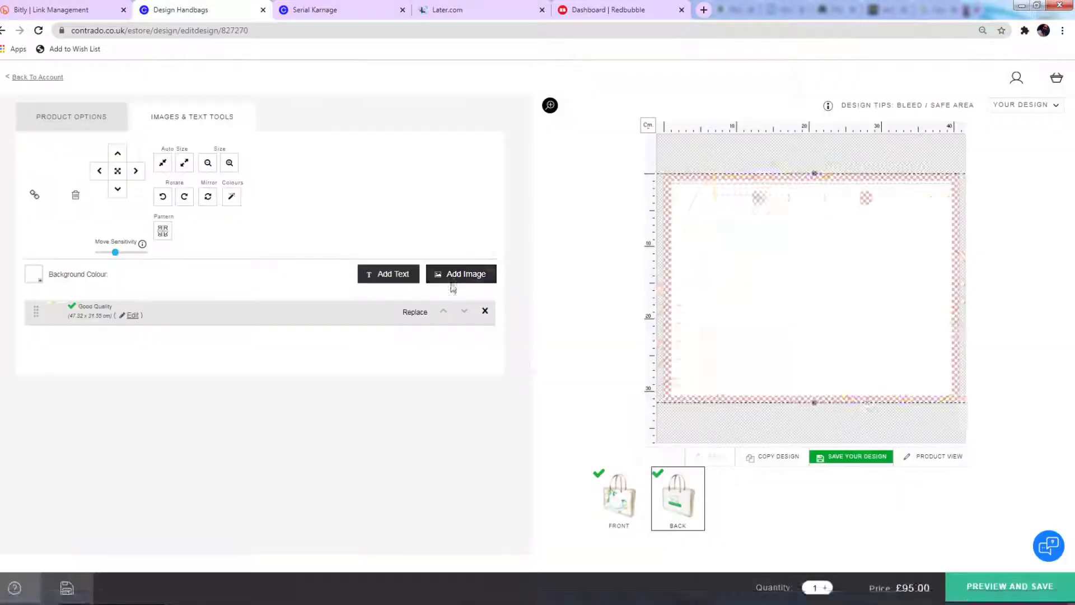
Step: Preview and save the Handbags design with the marble image on its back
left_click(1006, 587)
left_click(1011, 578)
Step: Open the Leather Card Holder, auto-size the marble image on the cover front and add it to the cover back
scroll(443, 415, "down", 15)
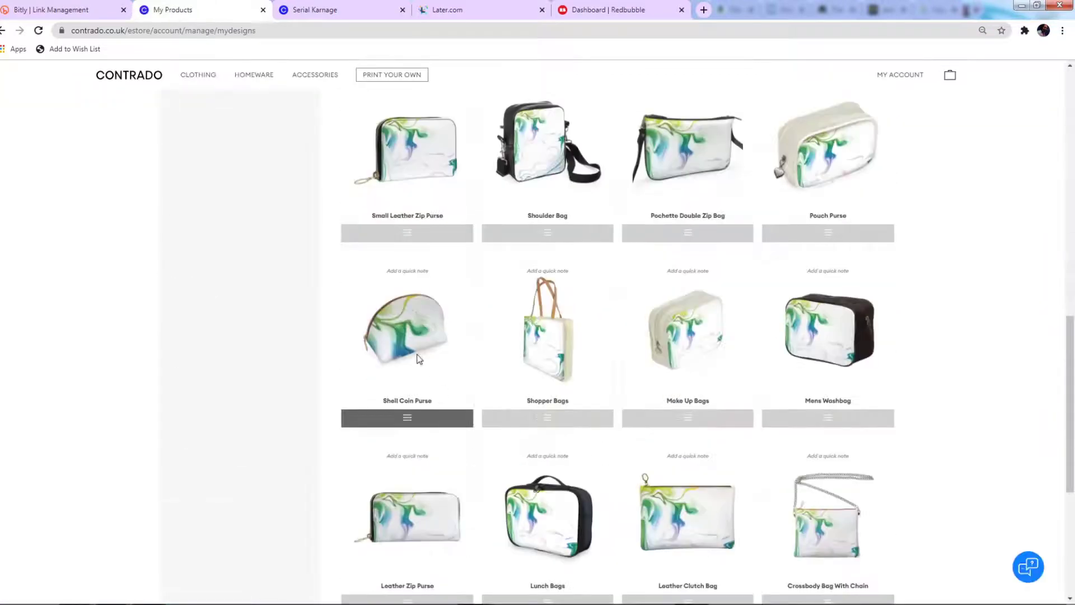
left_click(418, 420)
left_click(430, 305)
left_click(440, 290)
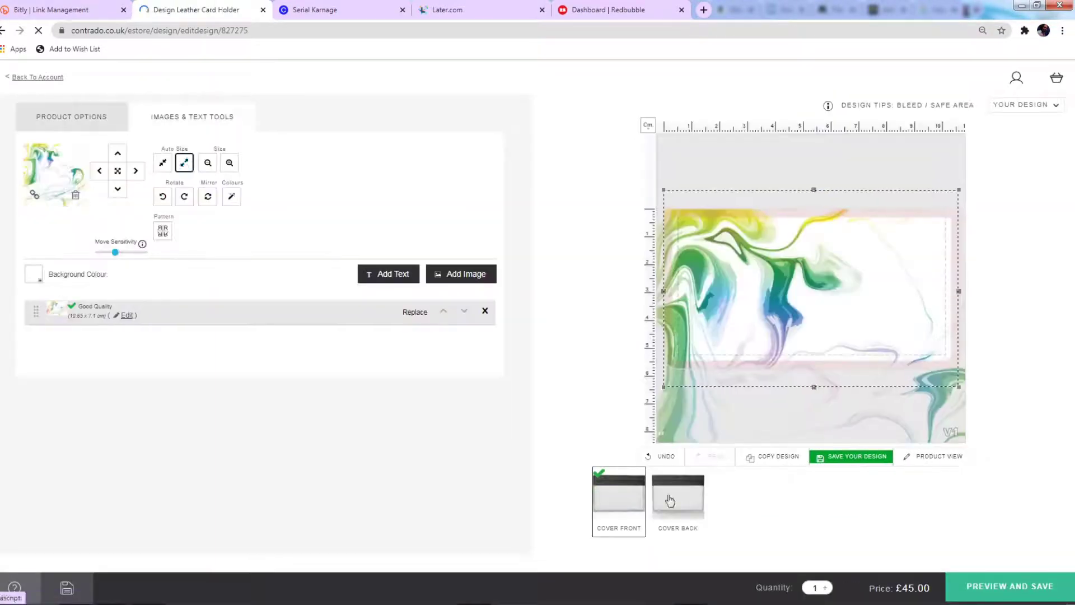
left_click(960, 344)
left_click(190, 531)
Step: Mirror the Leather Card Holder's cover back pattern, shift it right until the mirrored half fills the panel, and save the design
left_click(162, 230)
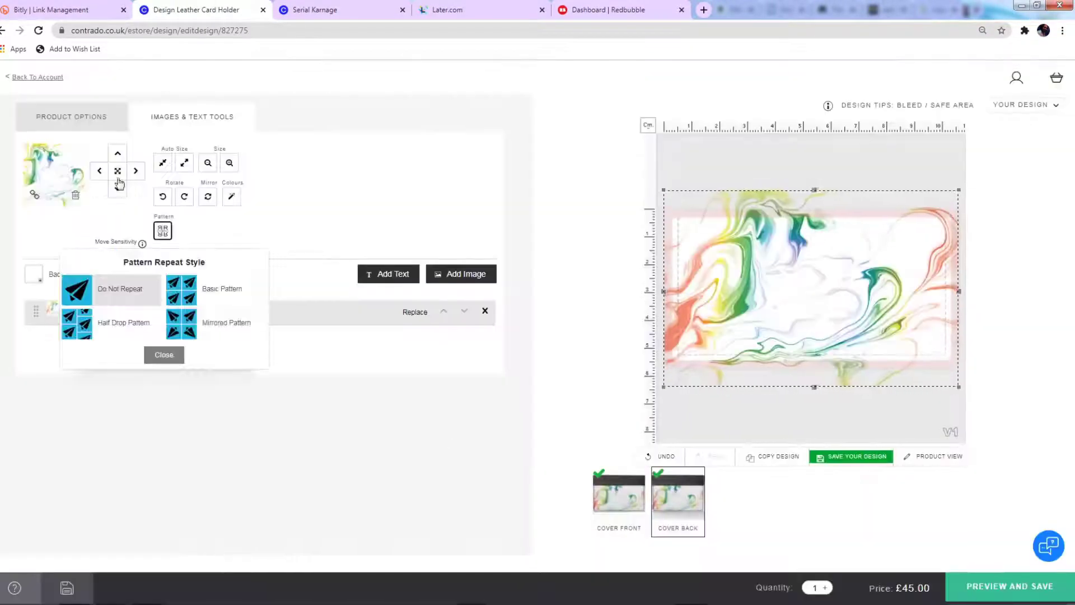
left_click(163, 353)
left_click(136, 171)
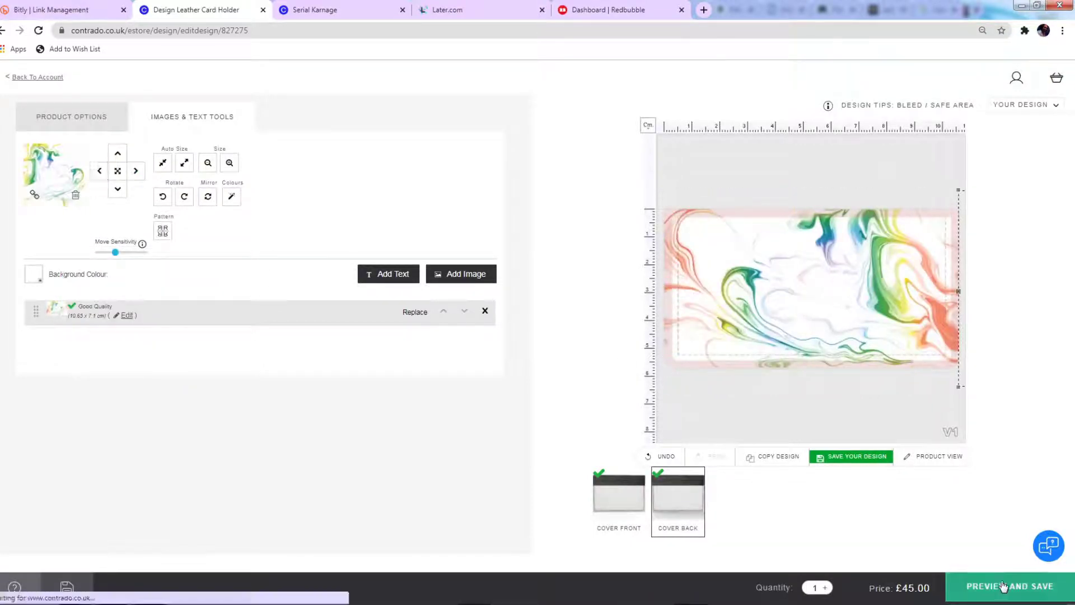
left_click(1025, 586)
left_click(1019, 570)
Step: Open the Leather Card Case for editing, add the marble image to its cover back, mirror the pattern and shift it right
scroll(771, 383, "down", 5)
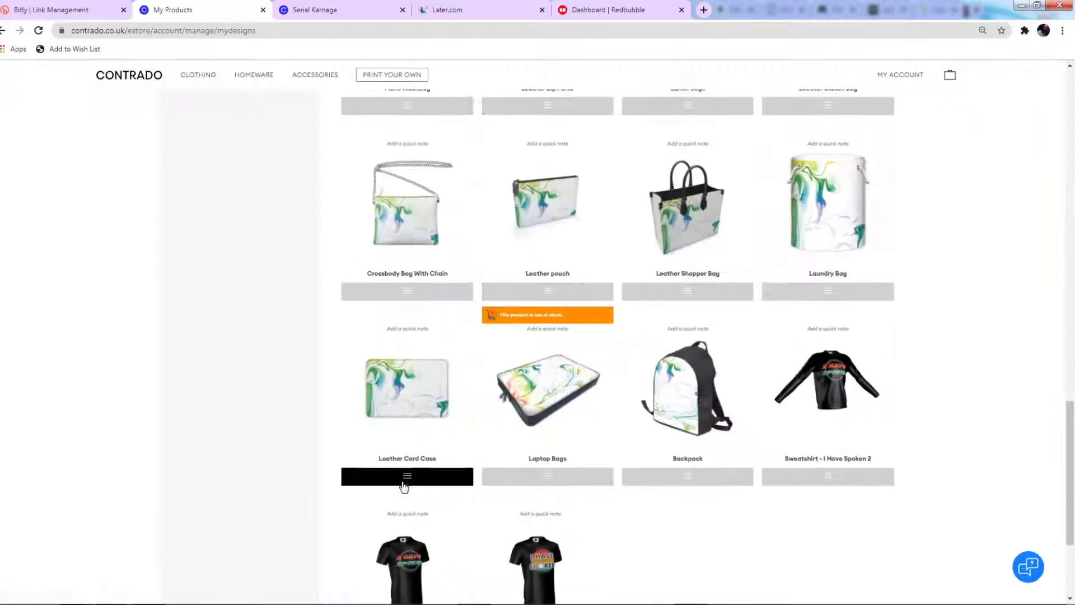
left_click(401, 478)
left_click(458, 221)
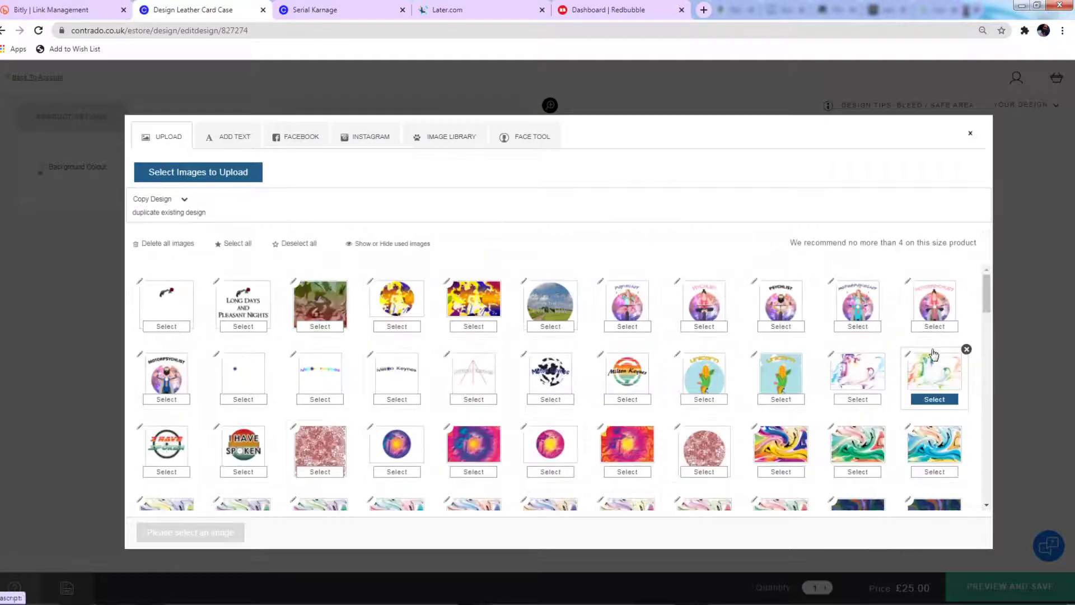
left_click(935, 383)
left_click(162, 230)
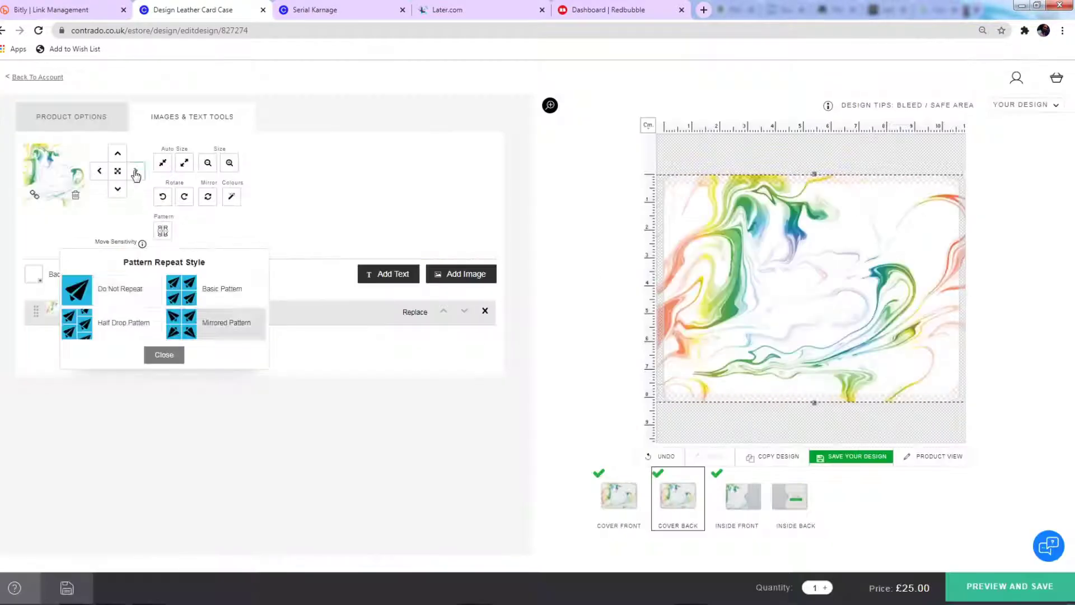
left_click(207, 320)
Step: Auto-size the marble image on the Leather Card Case's inside front, add it to the inside back and save the design
left_click(743, 496)
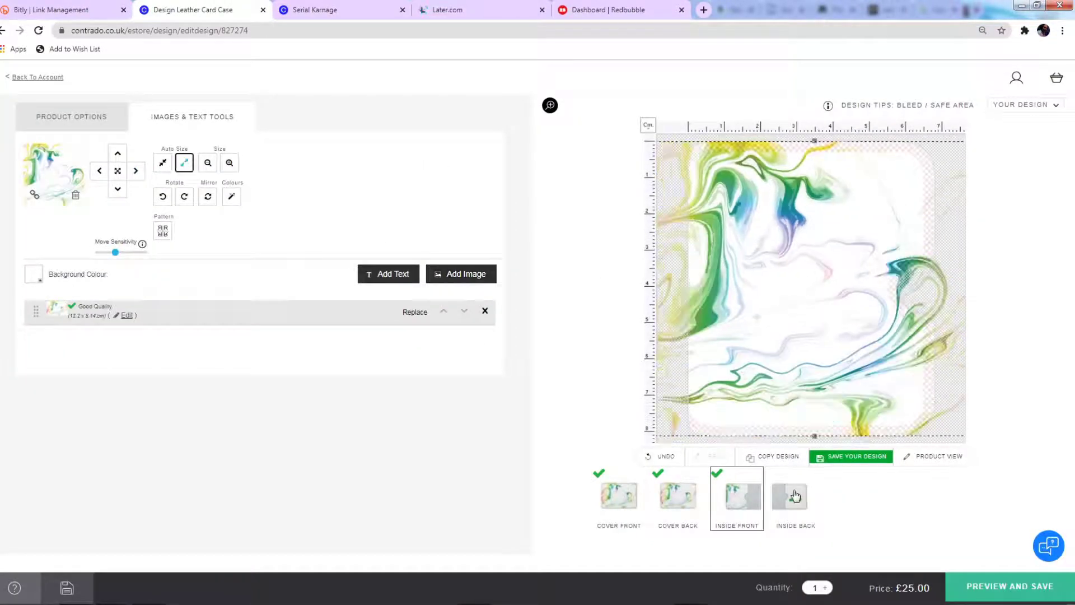
left_click(461, 274)
left_click(208, 533)
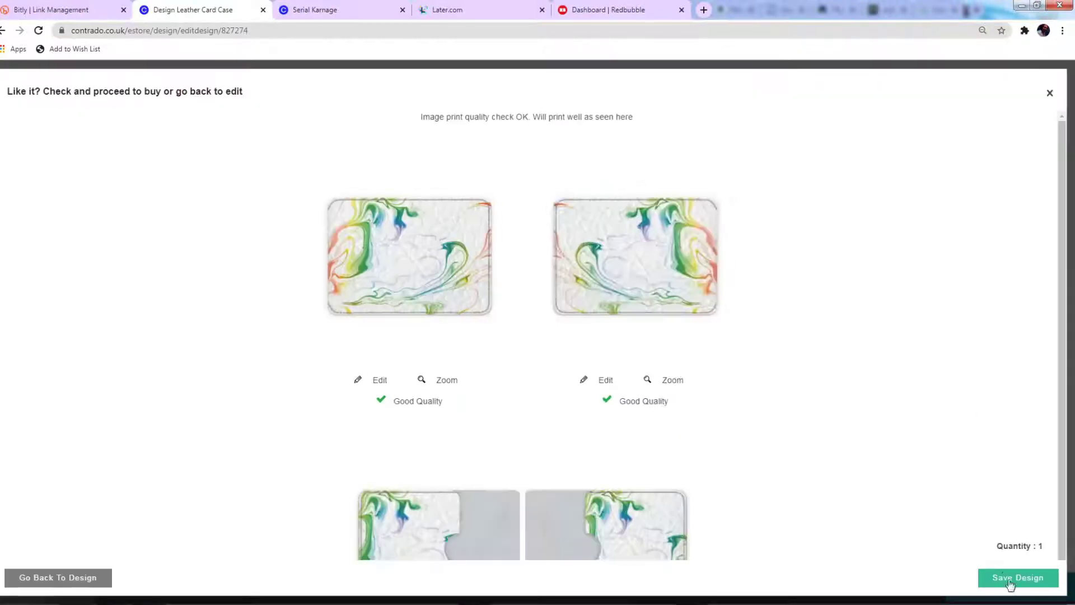
left_click(1003, 577)
Step: Open the Laundry Bag for editing and add the marble image to its back
scroll(495, 303, "down", 10)
scroll(495, 303, "down", 2)
left_click(408, 359)
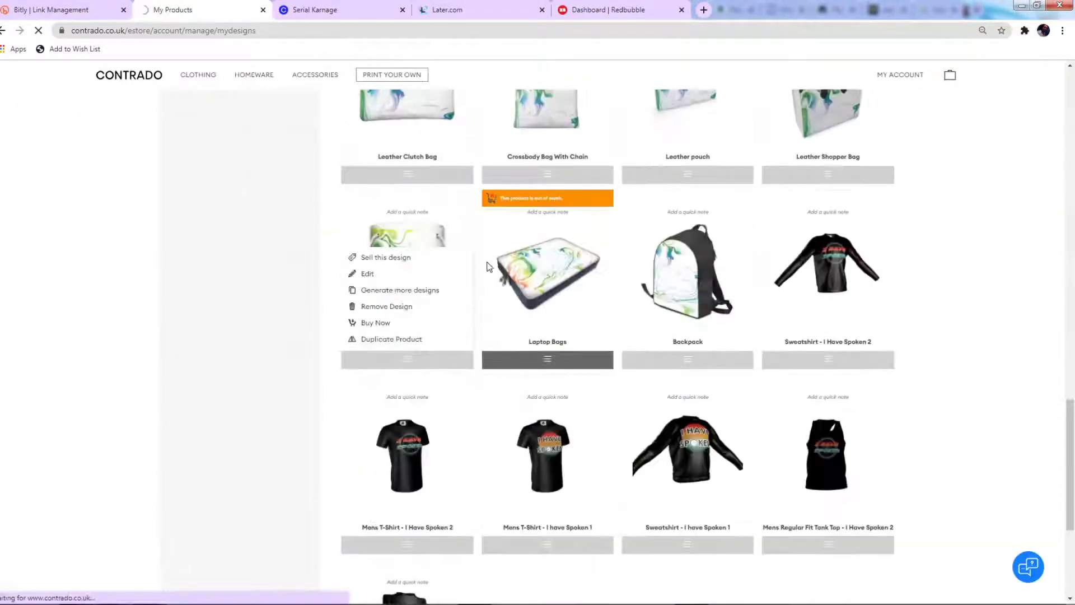
left_click(413, 285)
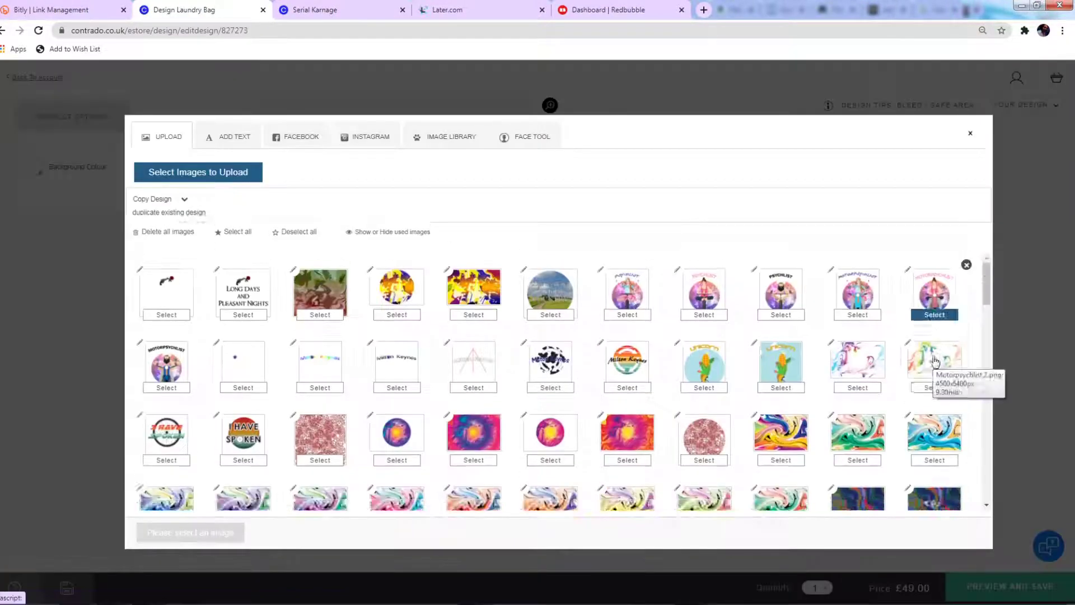
left_click(932, 372)
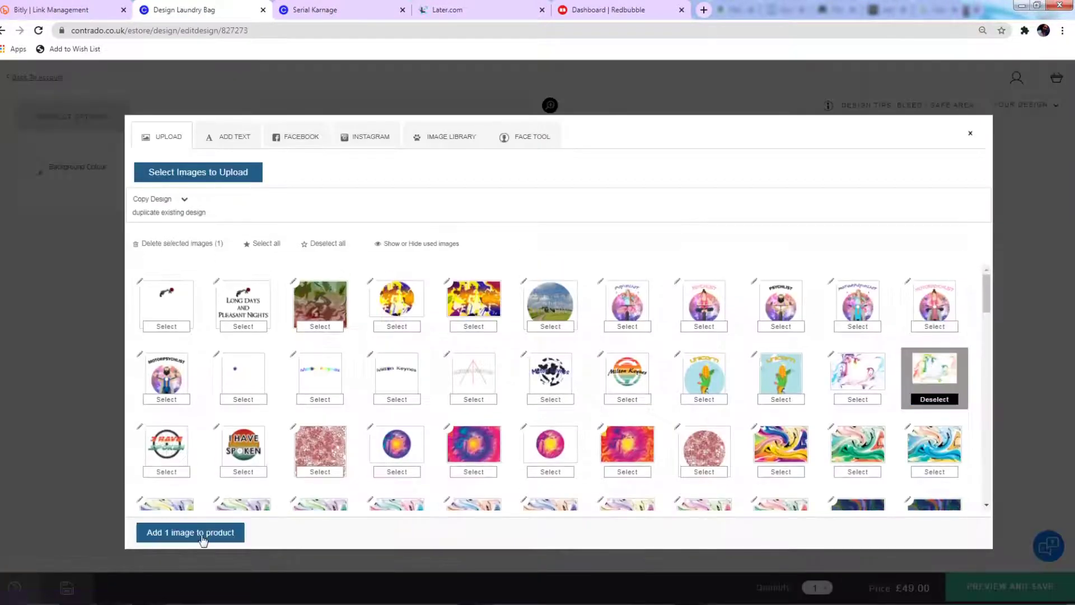
left_click(191, 532)
Step: Apply the Mirrored Pattern to the Laundry Bag's back, shift it right and save the design
left_click(163, 231)
left_click(226, 322)
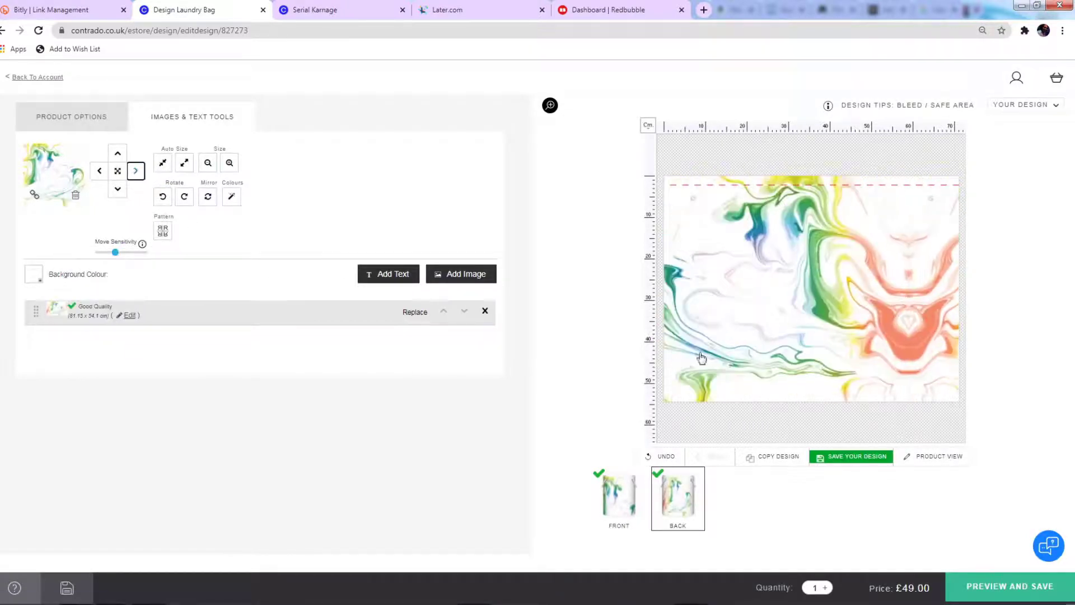
left_click(1010, 586)
left_click(1008, 578)
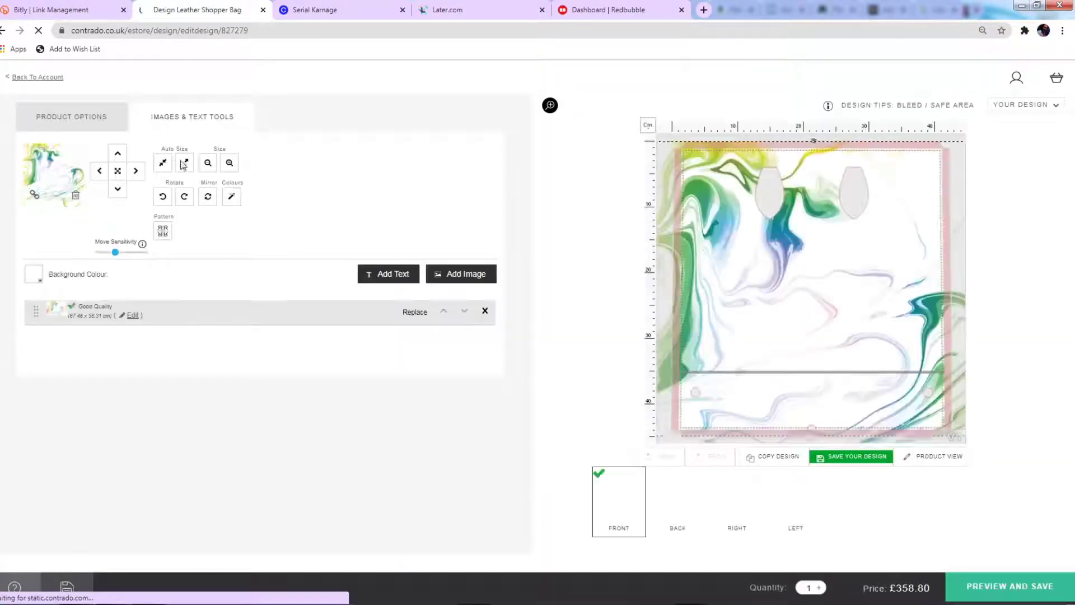
Step: Add the marble image to the back and right panels of the Leather Shopper Bag
left_click(678, 503)
left_click(461, 166)
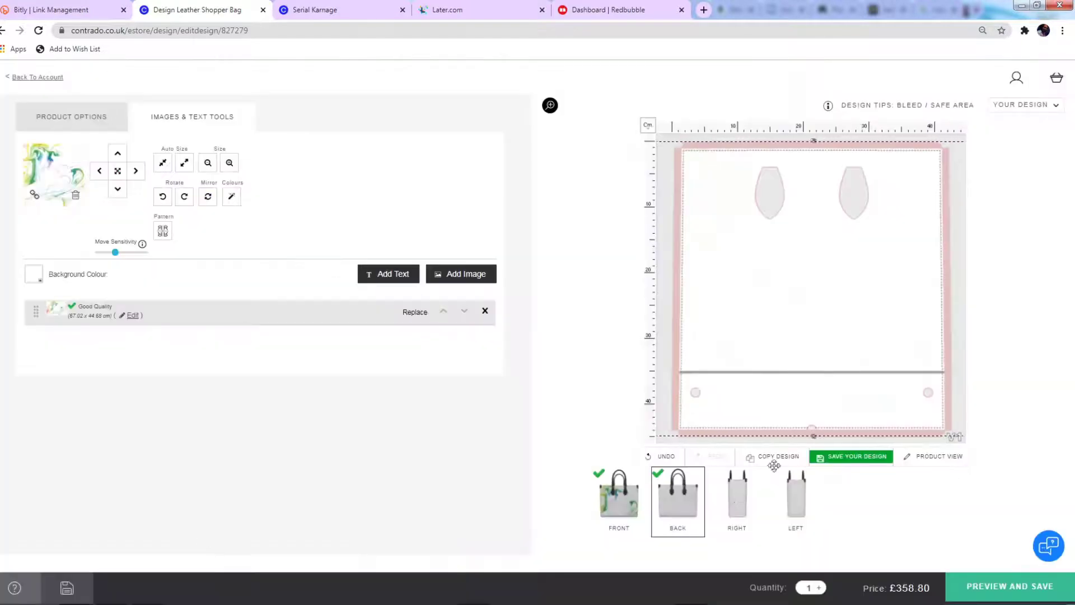
left_click(737, 501)
left_click(461, 166)
left_click(948, 373)
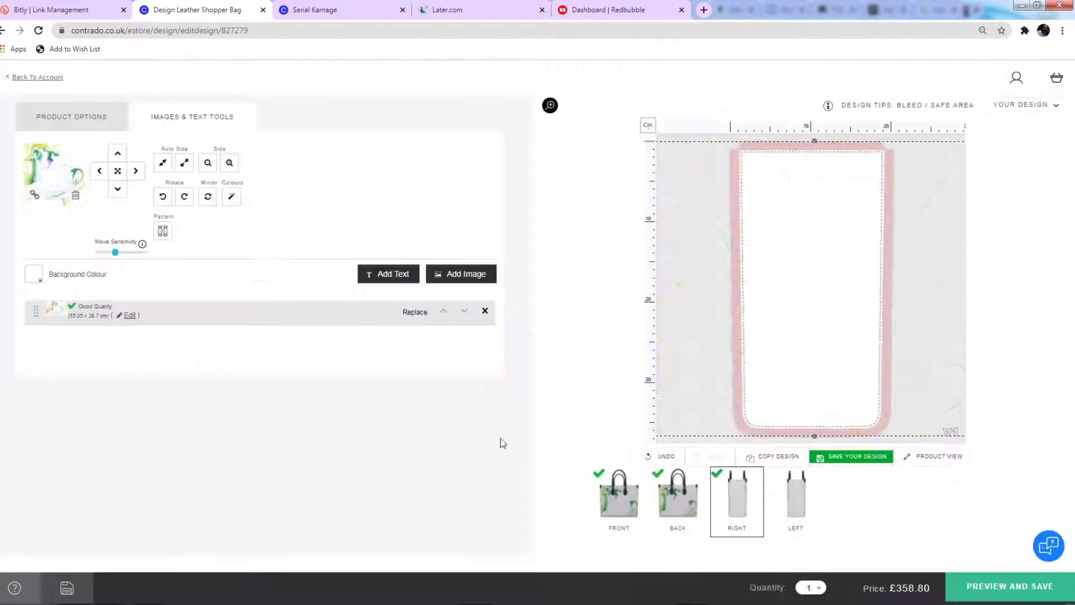
Step: Add the marble image to the Leather Shopper Bag's left panel and save the design
left_click(796, 501)
left_click(461, 166)
left_click(948, 381)
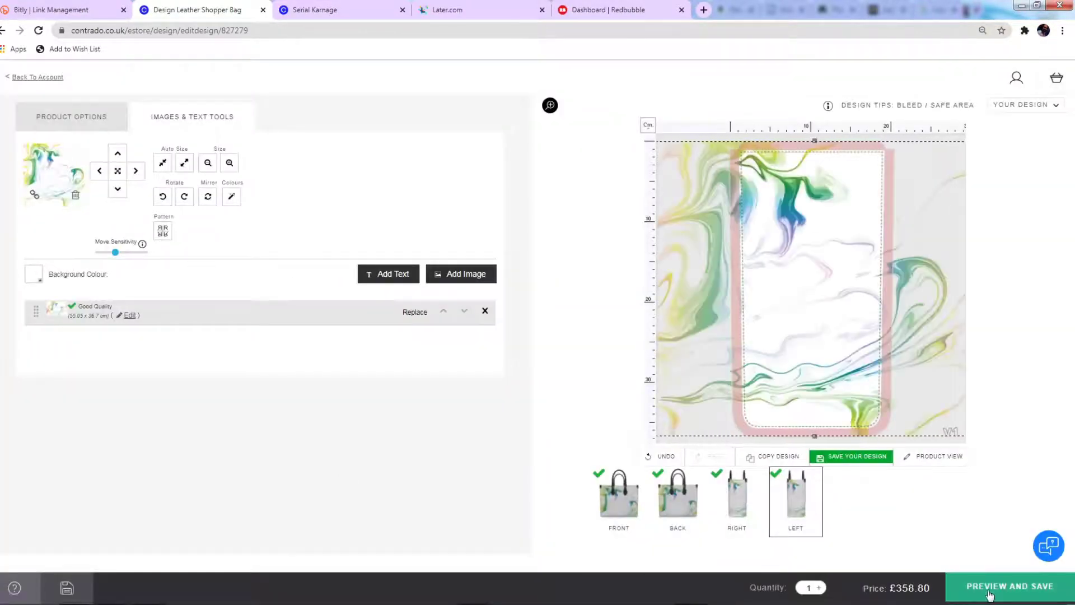
left_click(1002, 586)
left_click(1028, 577)
Step: Open the Leather pouch for editing and add the marble image to its back
scroll(761, 292, "down", 10)
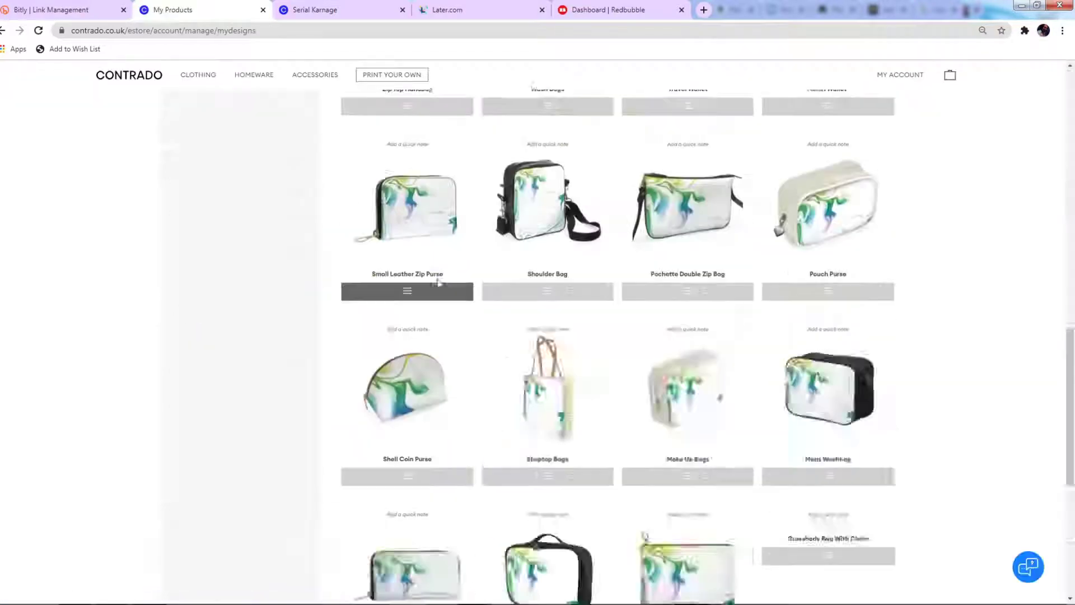
left_click(384, 392)
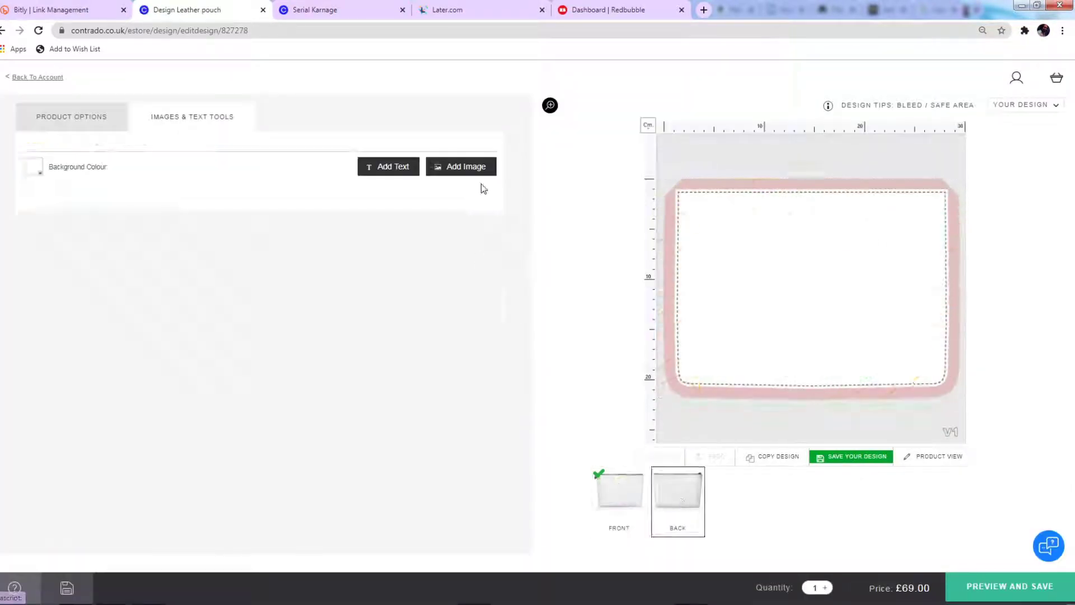
left_click(464, 166)
left_click(207, 535)
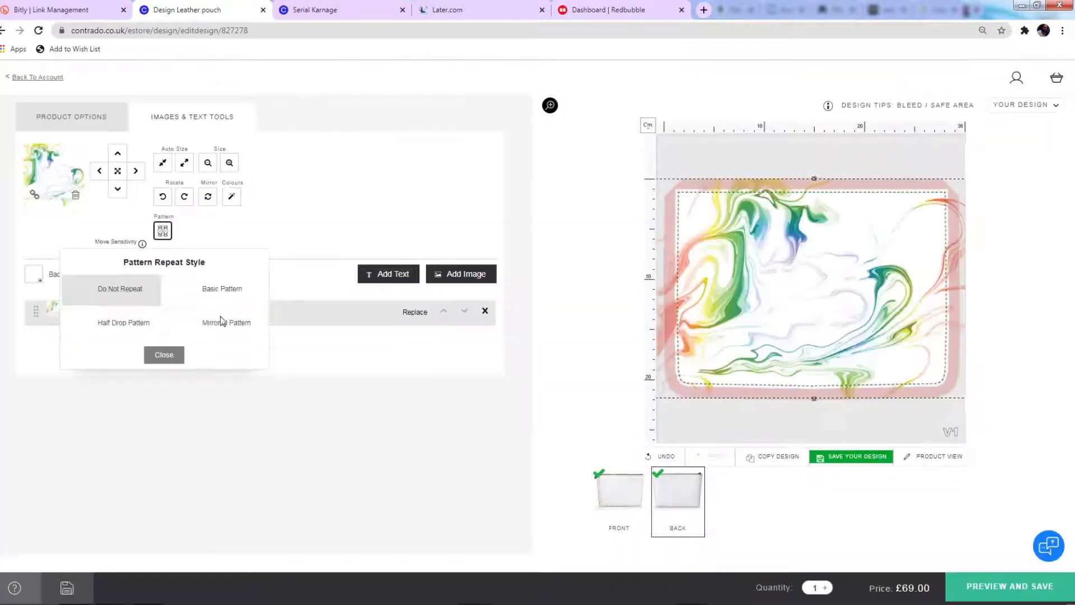
Step: Mirror the Leather pouch's back pattern, shift it right so the mirrored half covers most of the panel, and save the design
left_click(136, 173)
left_click(136, 172)
left_click(99, 171)
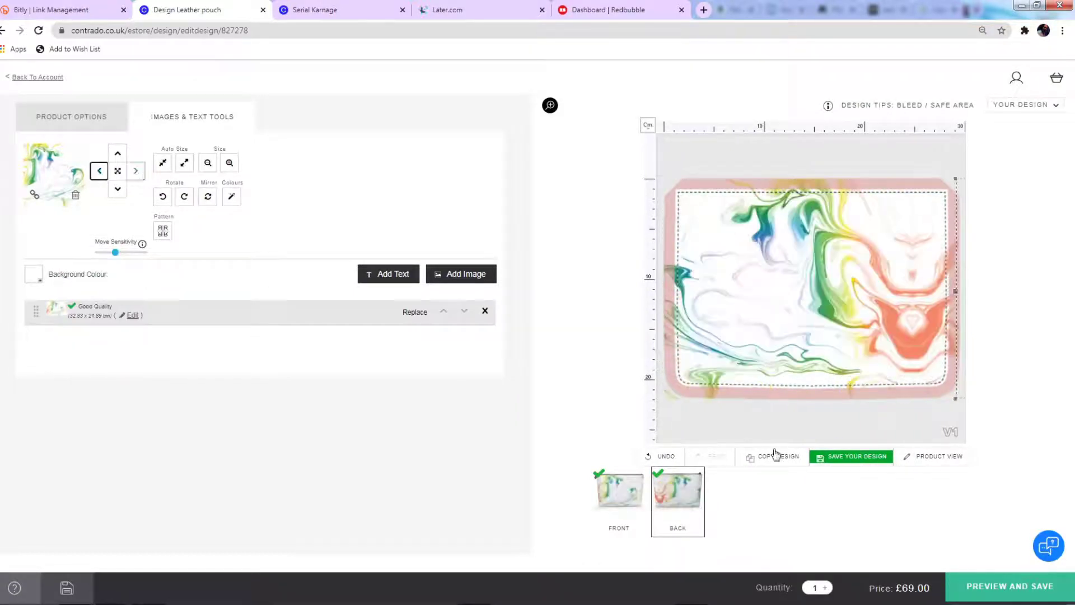
left_click(137, 173)
left_click(1010, 586)
left_click(1019, 570)
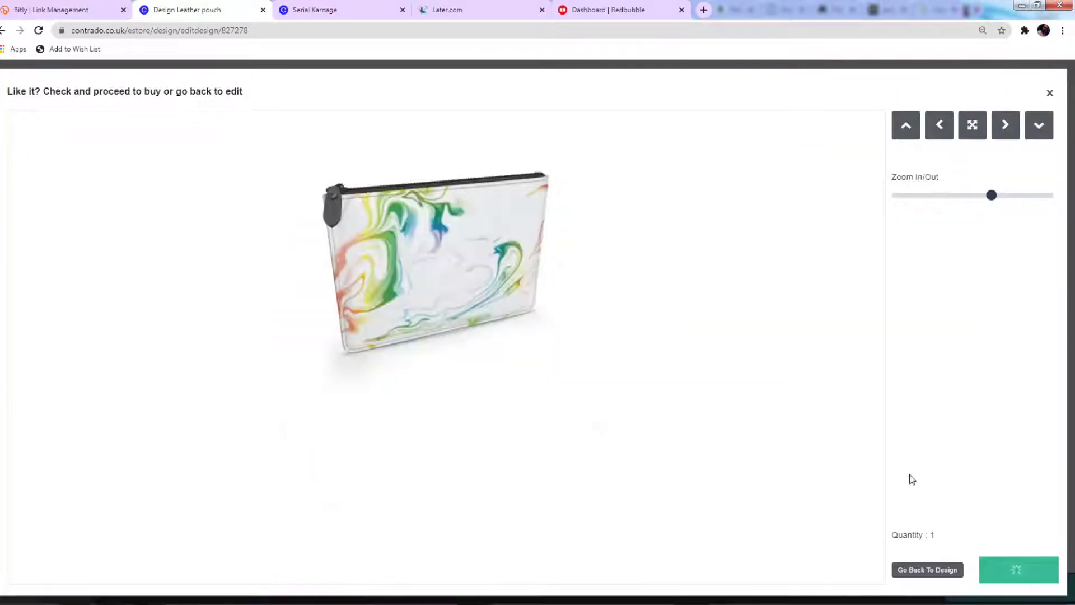
Step: Open the Crossbody Bag With Chain for editing and add the marble image to its back
scroll(545, 414, "down", 10)
left_click(408, 470)
left_click(372, 388)
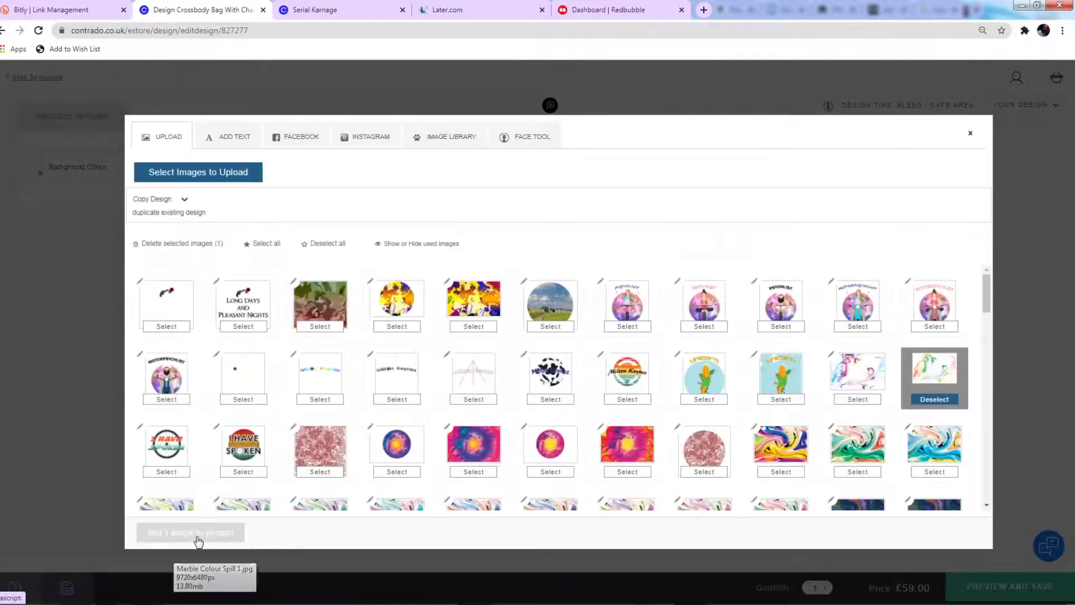
left_click(200, 540)
Step: Mirror the Crossbody Bag With Chain's back pattern, shift it right until the mirrored half fills the panel, and save the design
left_click(163, 231)
left_click(136, 171)
left_click(135, 171)
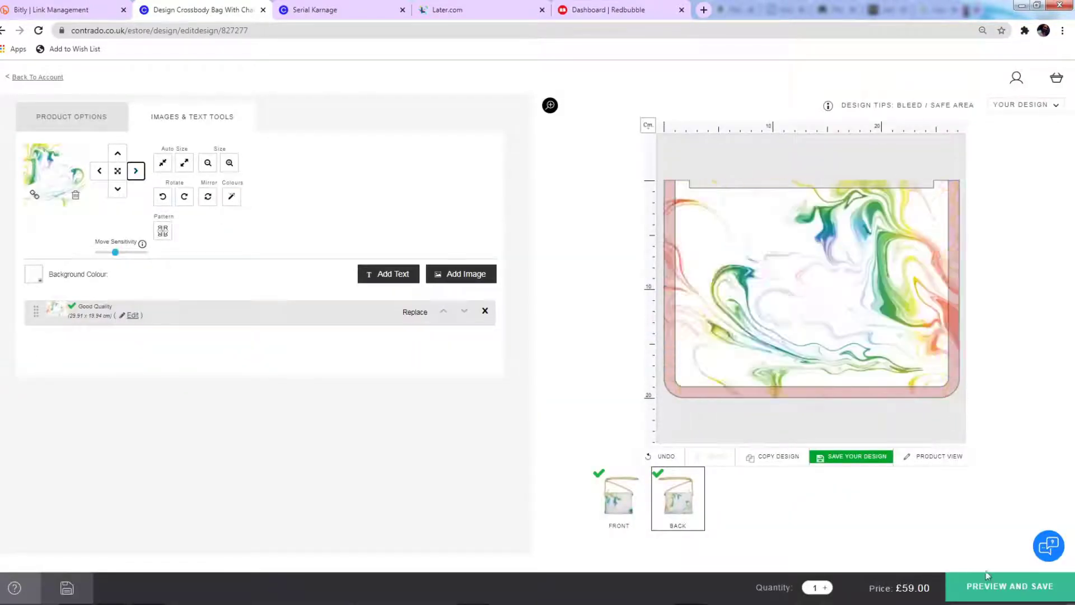
left_click(1010, 586)
left_click(1016, 599)
Step: Open the Leather Clutch Bag for editing and add the marble image to its back
scroll(493, 289, "down", 10)
left_click(410, 415)
left_click(574, 267)
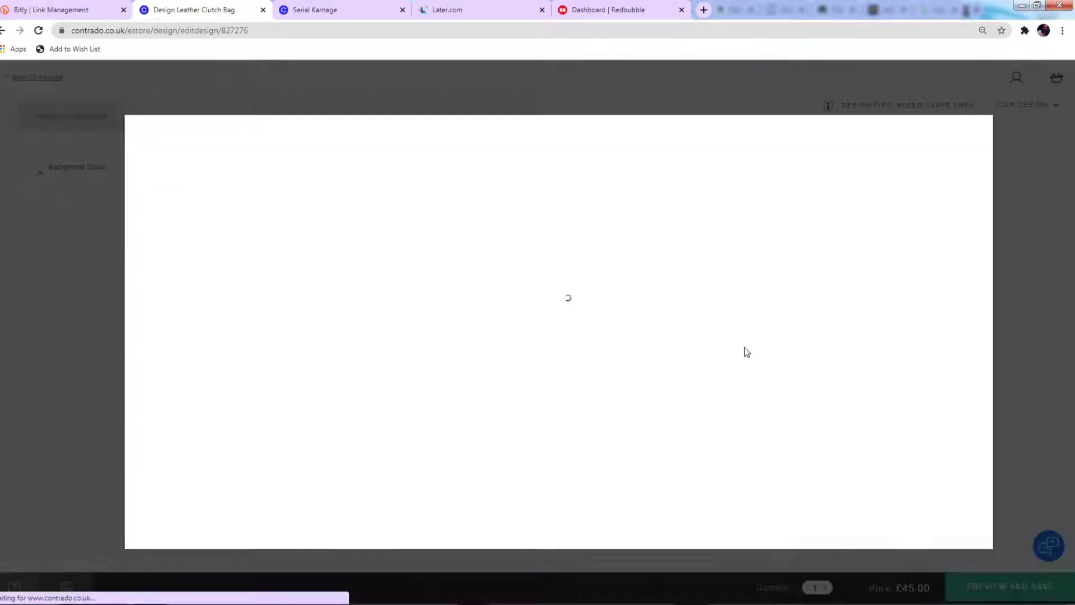
left_click(219, 533)
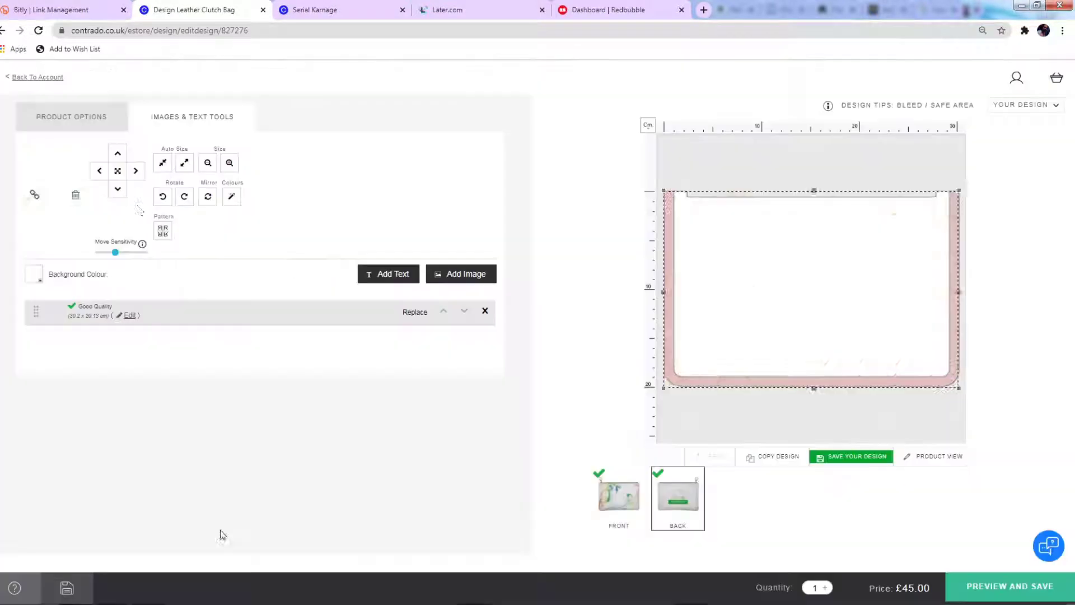
Step: Mirror the Leather Clutch Bag's back pattern, shift it right and save the design
left_click(163, 231)
left_click(136, 171)
left_click(1010, 586)
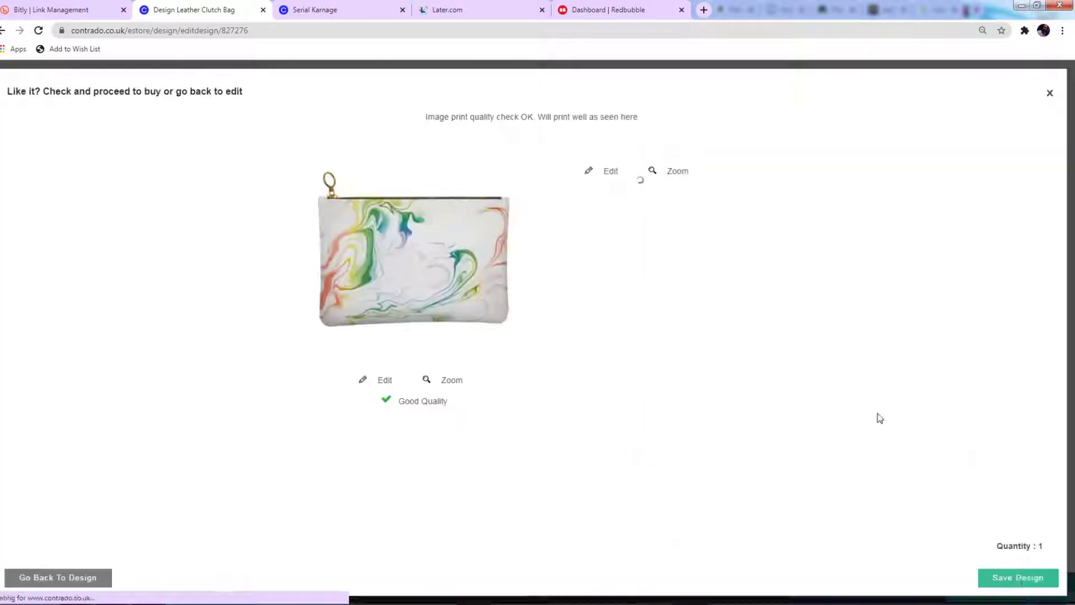
left_click(1016, 600)
Step: Open the Lunch Bags product for editing, add the marble image to its back and preview the design
scroll(436, 295, "down", 10)
left_click(407, 476)
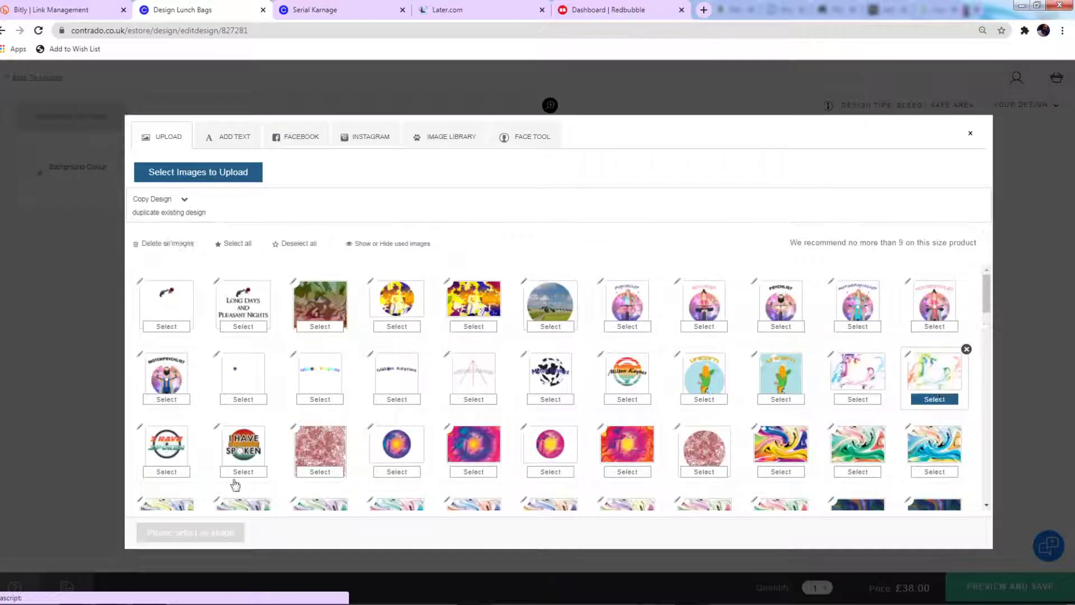
left_click(218, 532)
left_click(1010, 586)
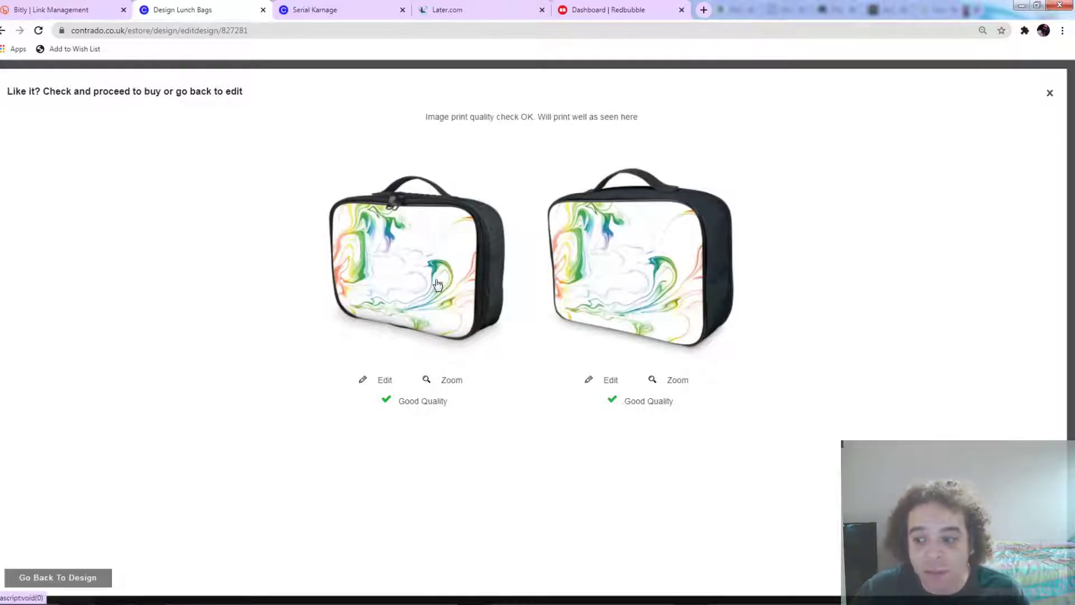
Step: Return from the preview to the Lunch Bags design and save it over the old version
left_click(74, 577)
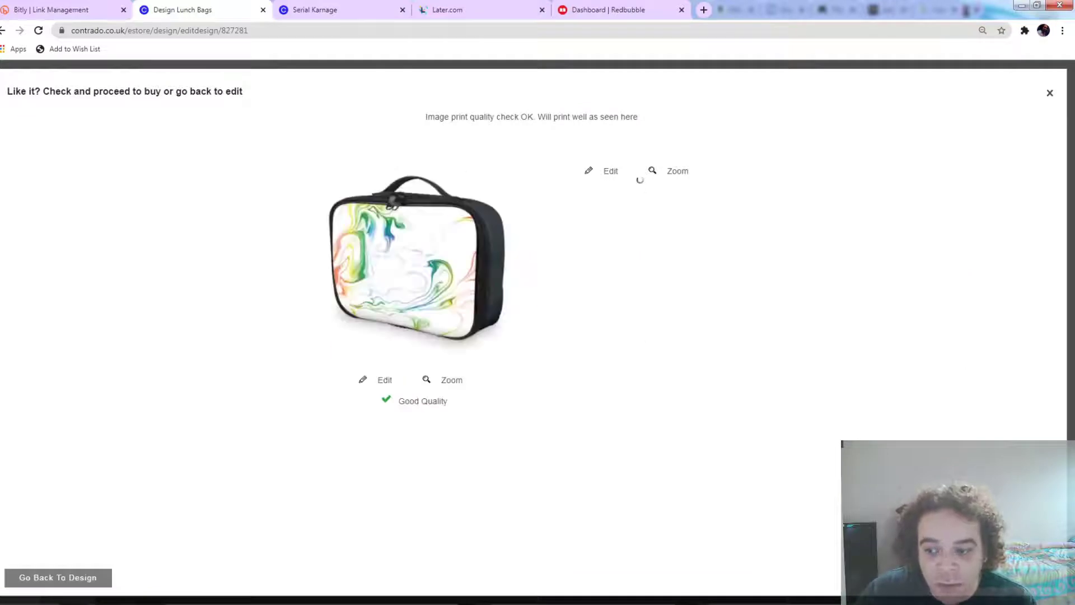
left_click(61, 577)
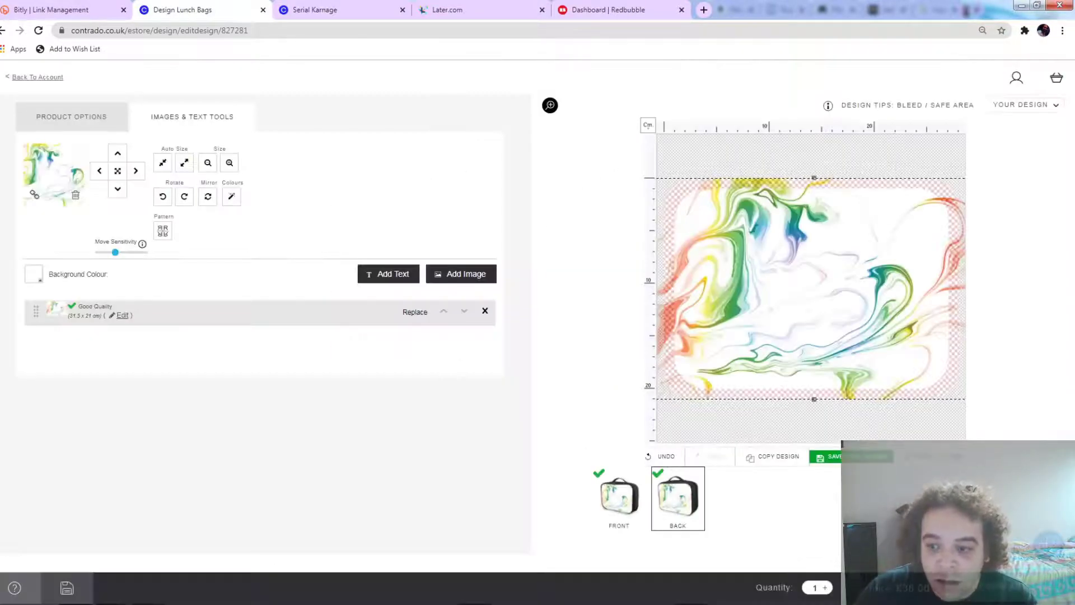
left_click(774, 456)
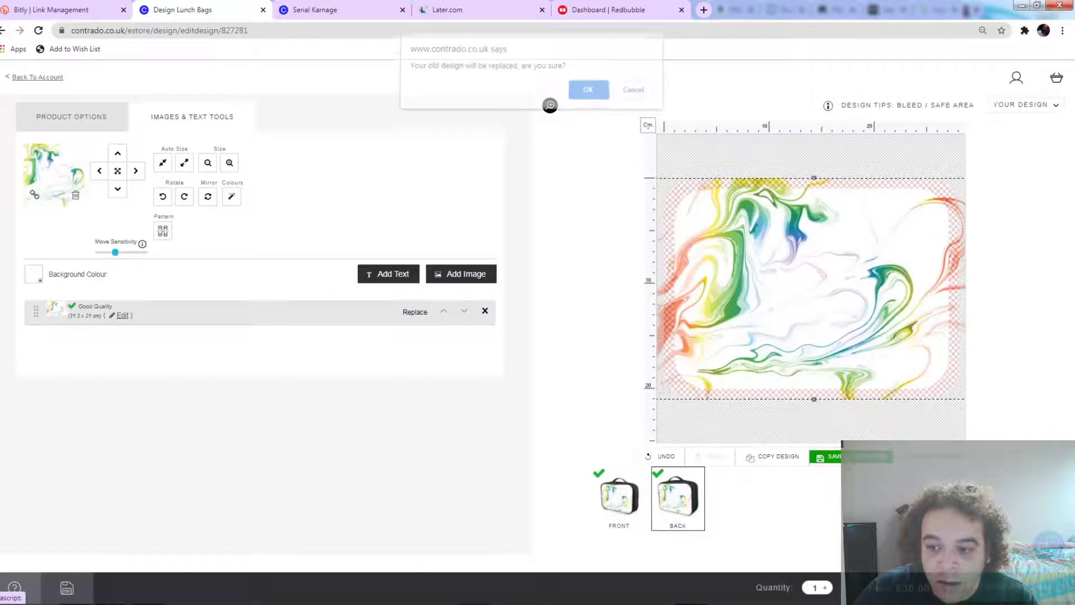
left_click(583, 95)
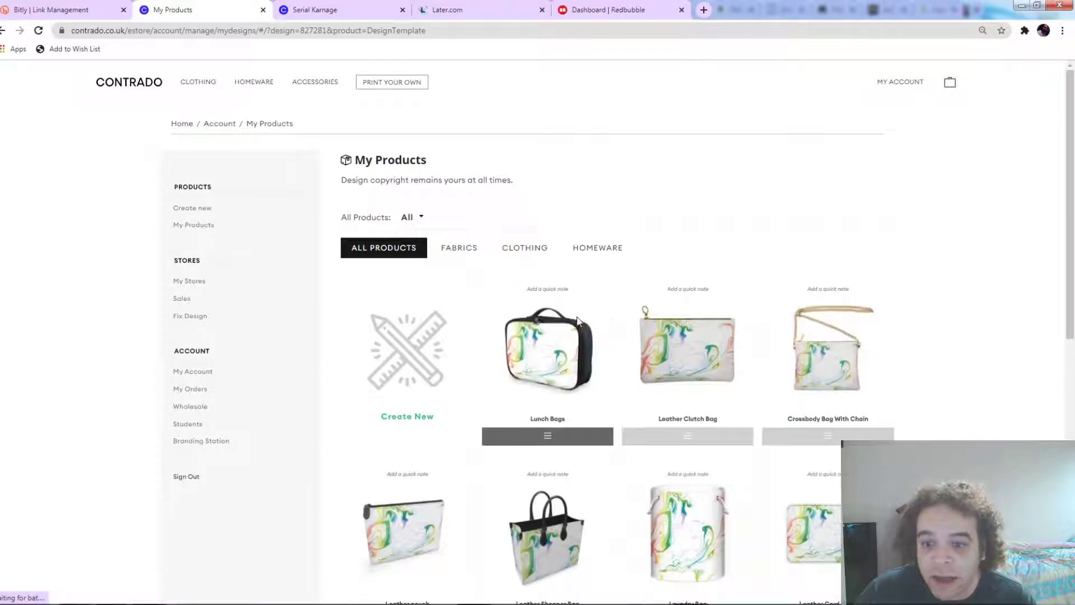
Step: Look through the My Products list to review the marble designs on the bags and purses
scroll(492, 326, "down", 12)
scroll(439, 307, "down", 10)
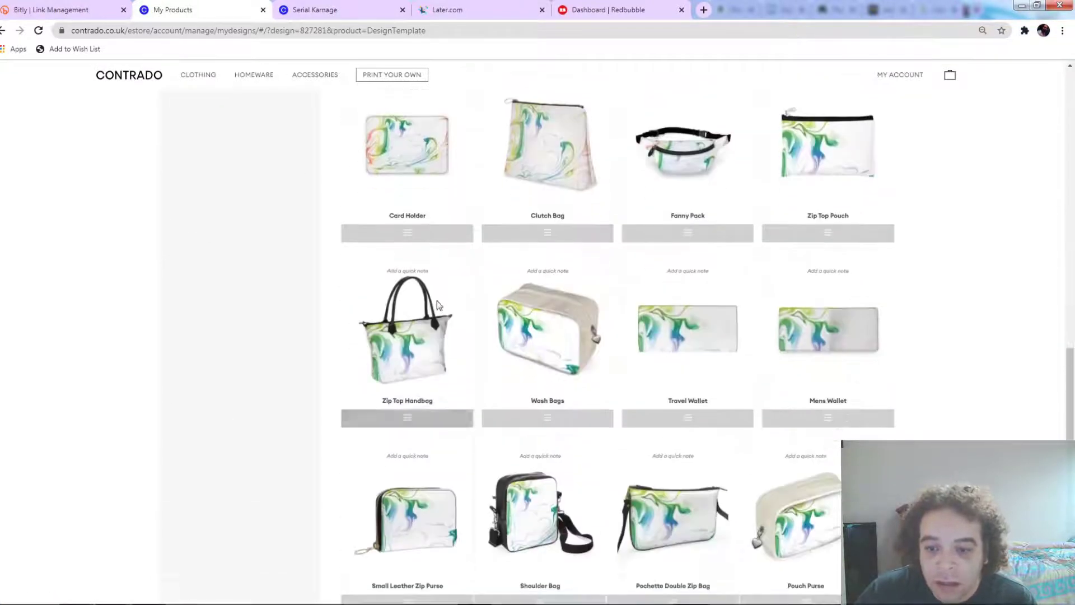
scroll(437, 300, "down", 2)
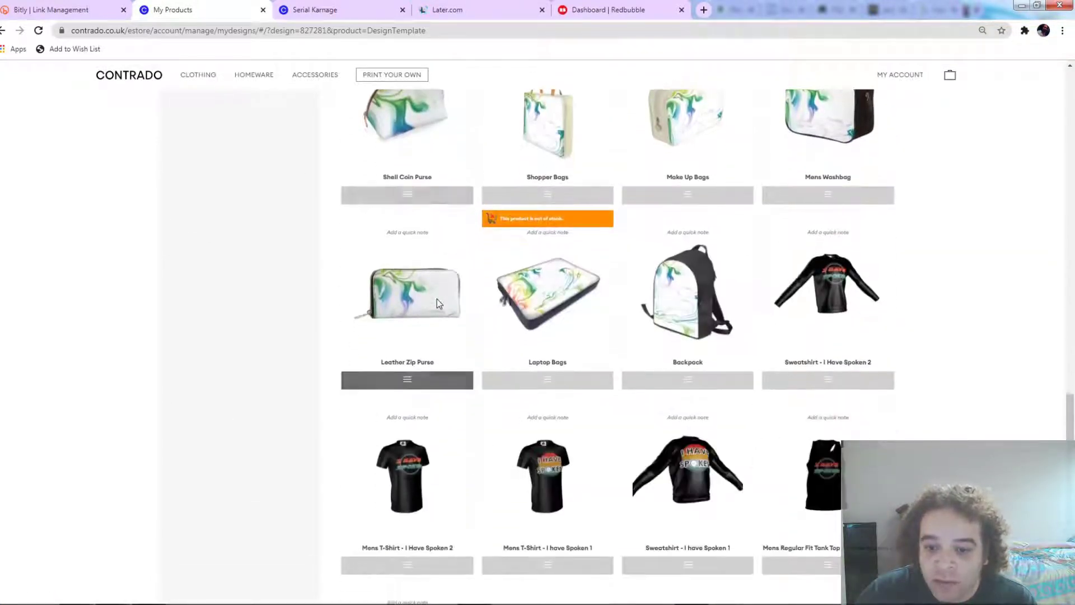
scroll(436, 300, "up", 5)
scroll(448, 306, "down", 4)
scroll(457, 312, "up", 20)
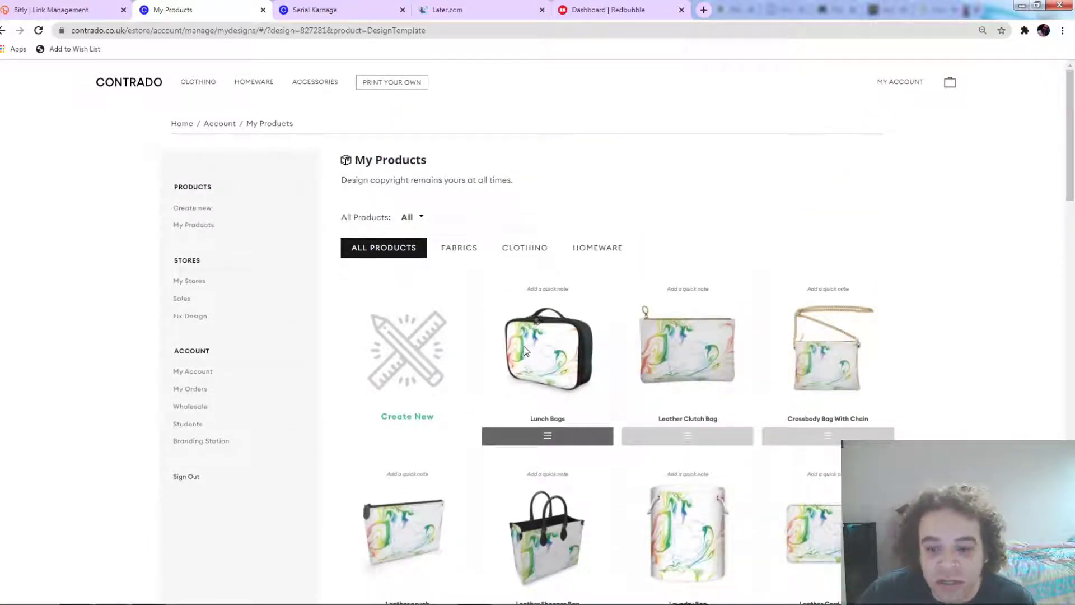
scroll(522, 331, "down", 1)
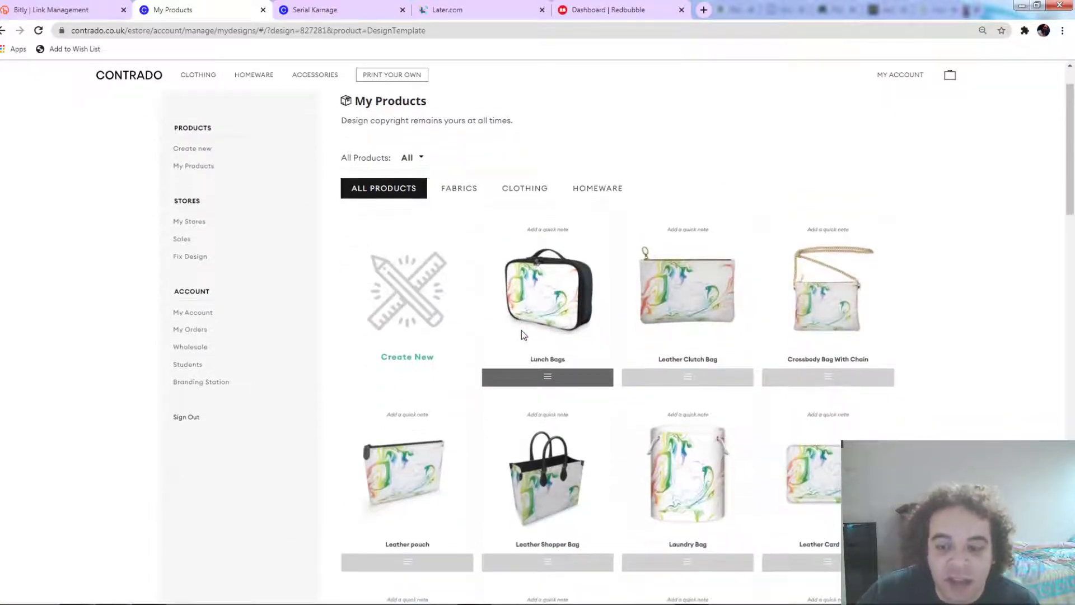
scroll(522, 331, "up", 1)
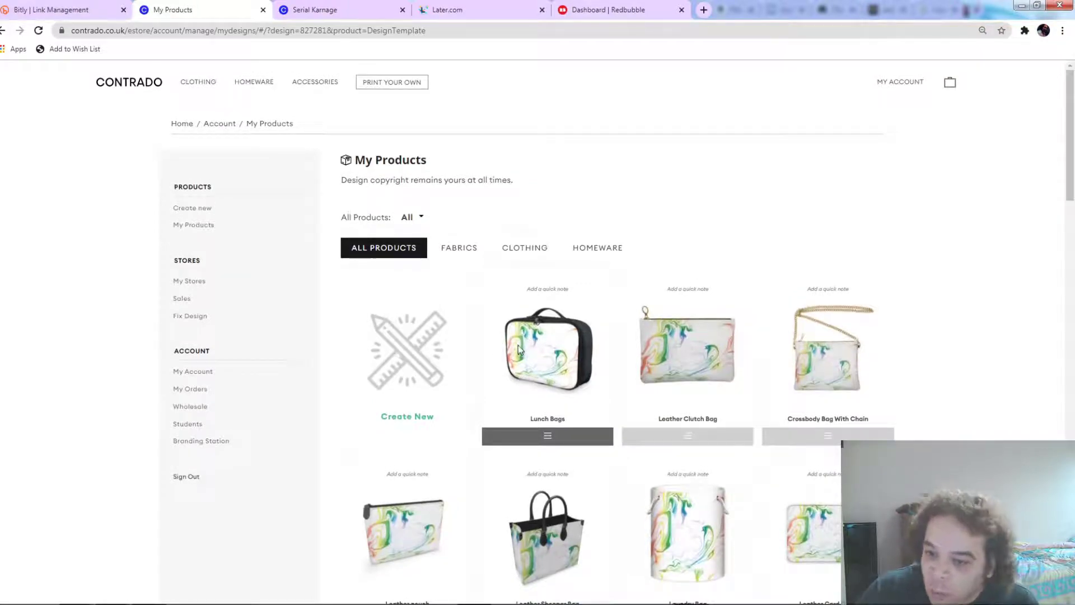
scroll(518, 344, "down", 15)
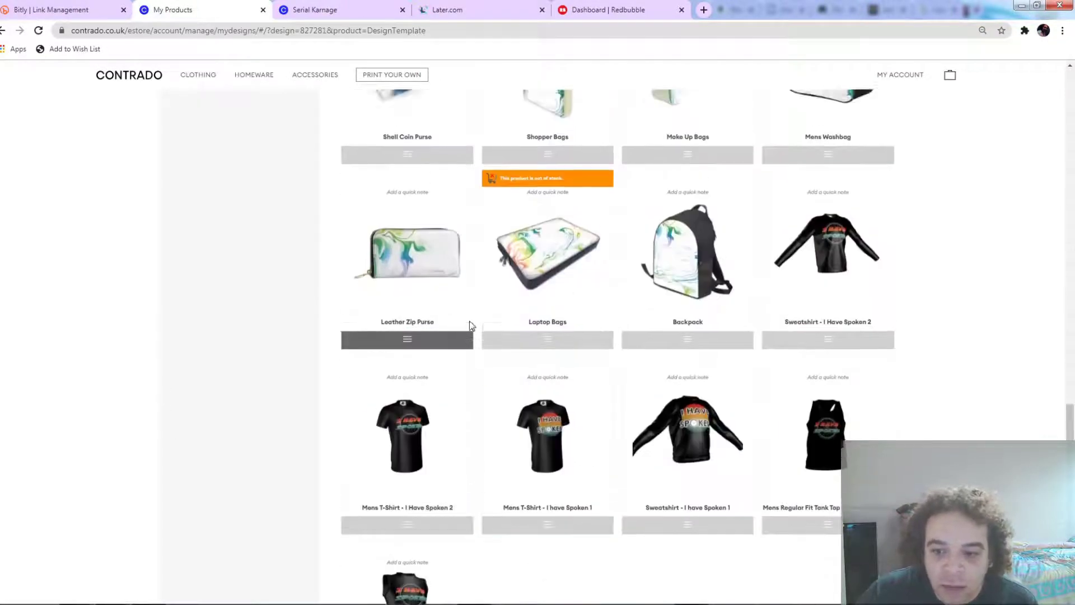
Step: Open the Leather Zip Purse for editing and add the marble image to its back
scroll(471, 324, "up", 15)
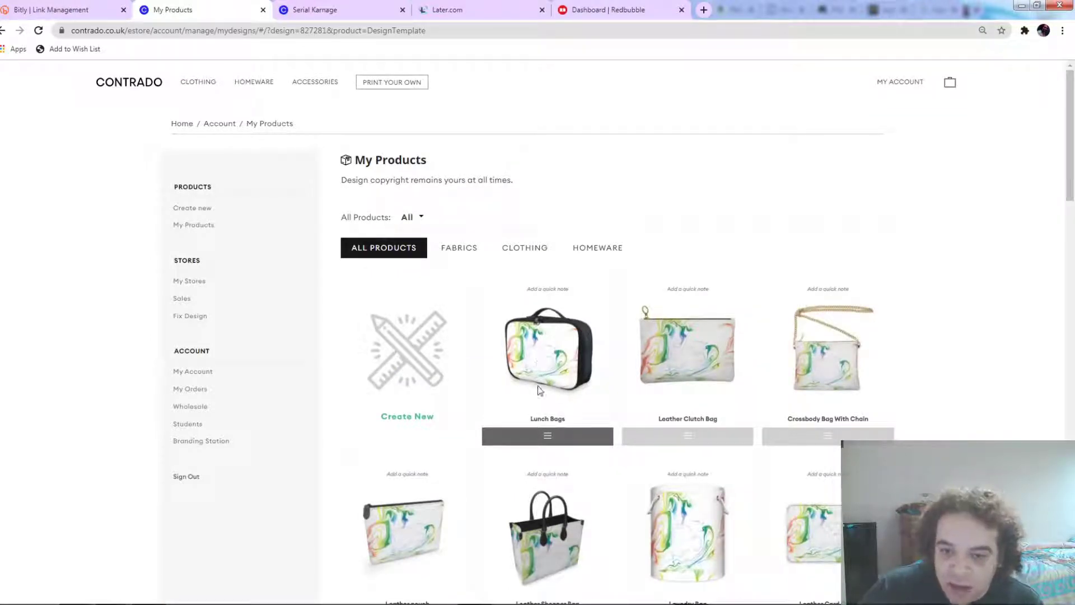
scroll(539, 368, "down", 18)
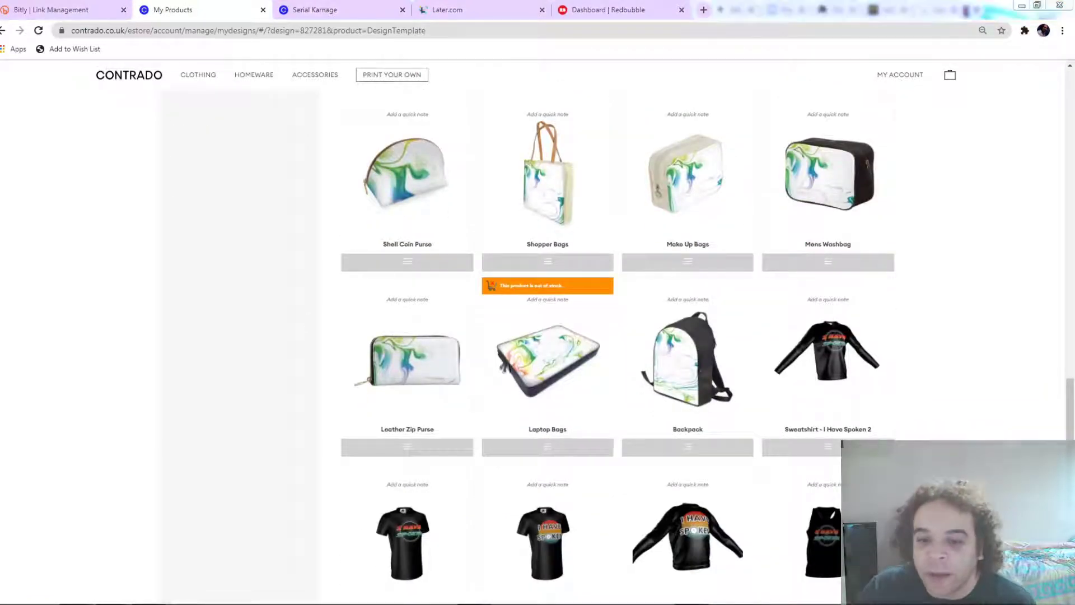
left_click(419, 447)
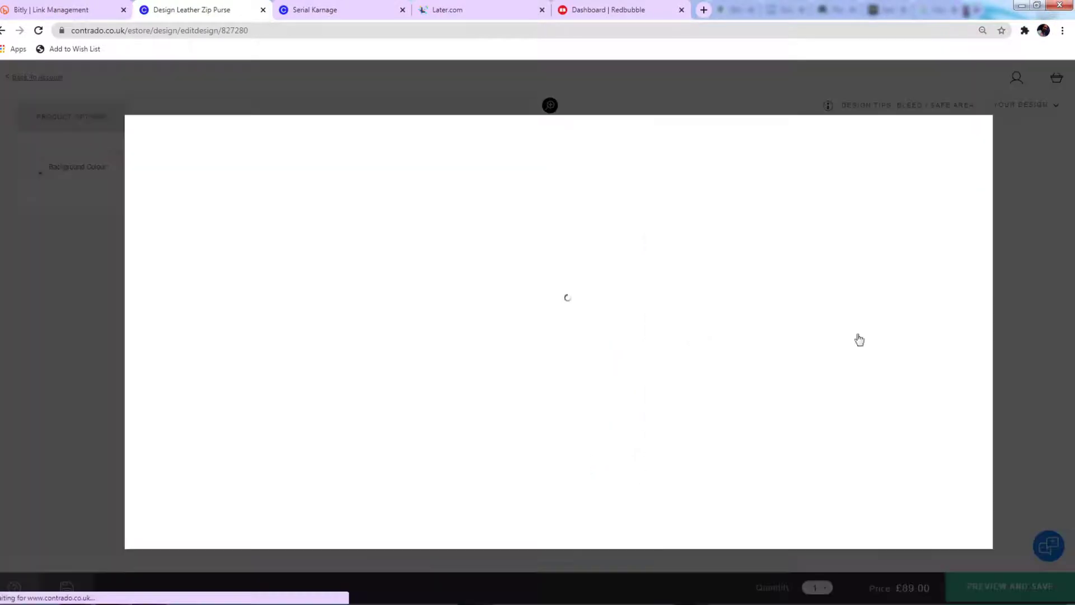
left_click(212, 540)
Step: Set the pattern repeat on the Leather Zip Purse's back image, shift it right and save the design
left_click(163, 230)
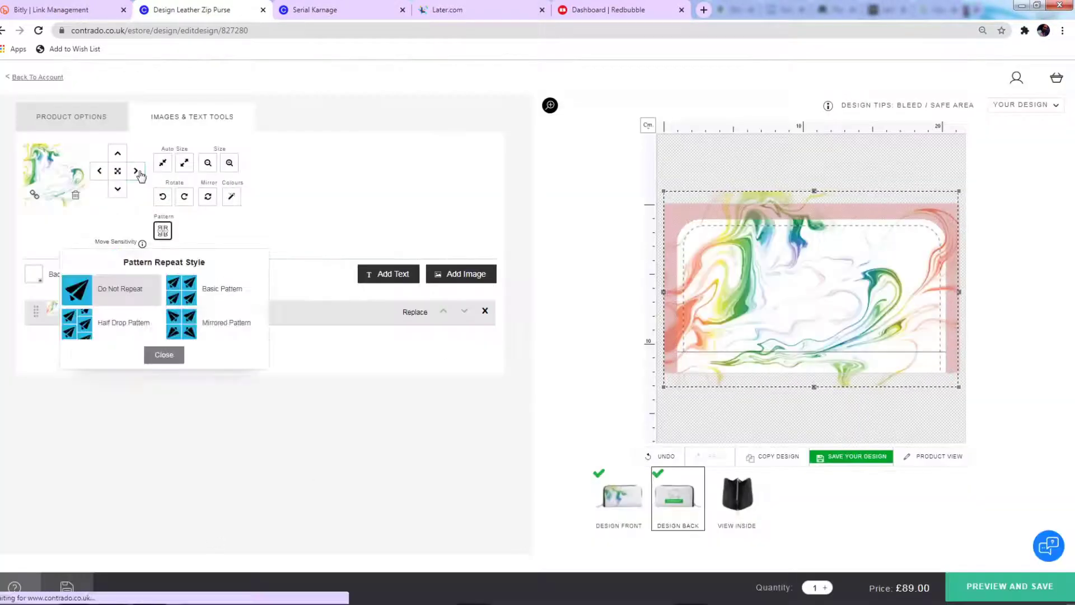
left_click(136, 171)
left_click(1010, 586)
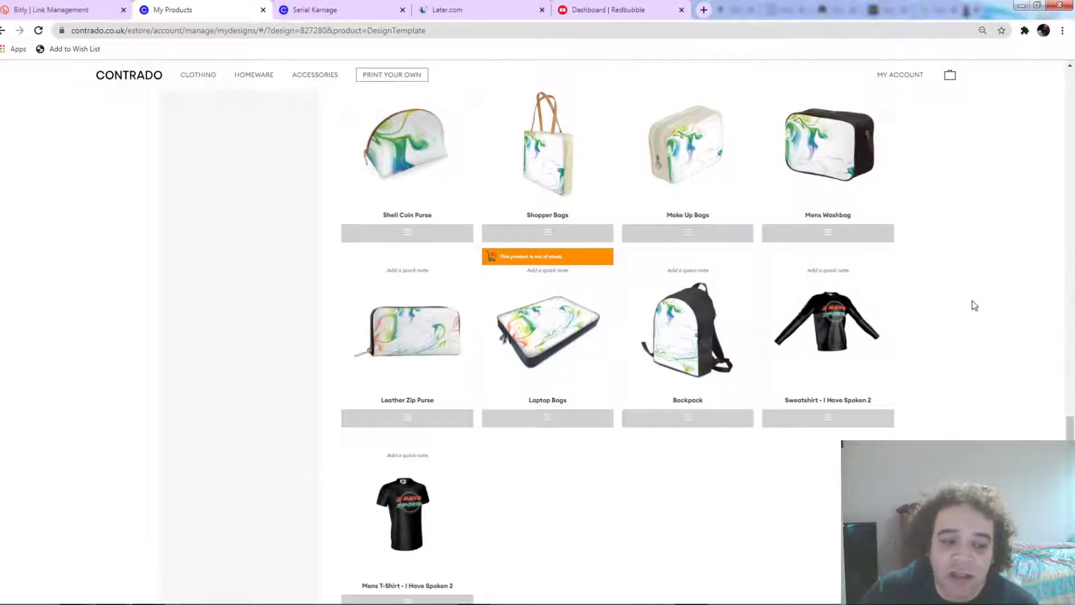
Step: Open the Mens Washbag for editing and add the marble image to its back
scroll(935, 325, "up", 3)
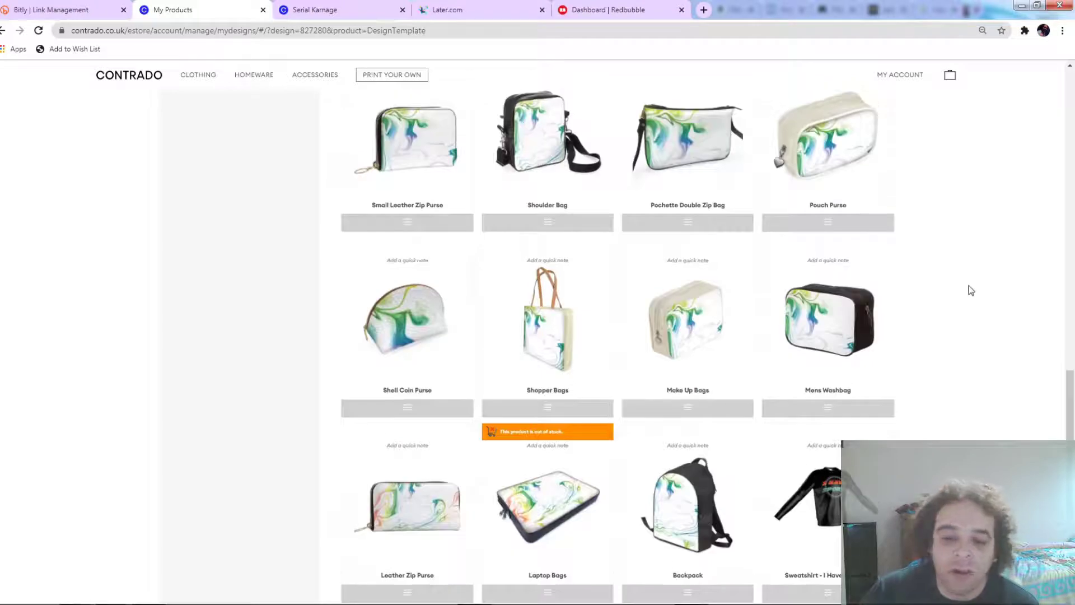
scroll(971, 307, "up", 3)
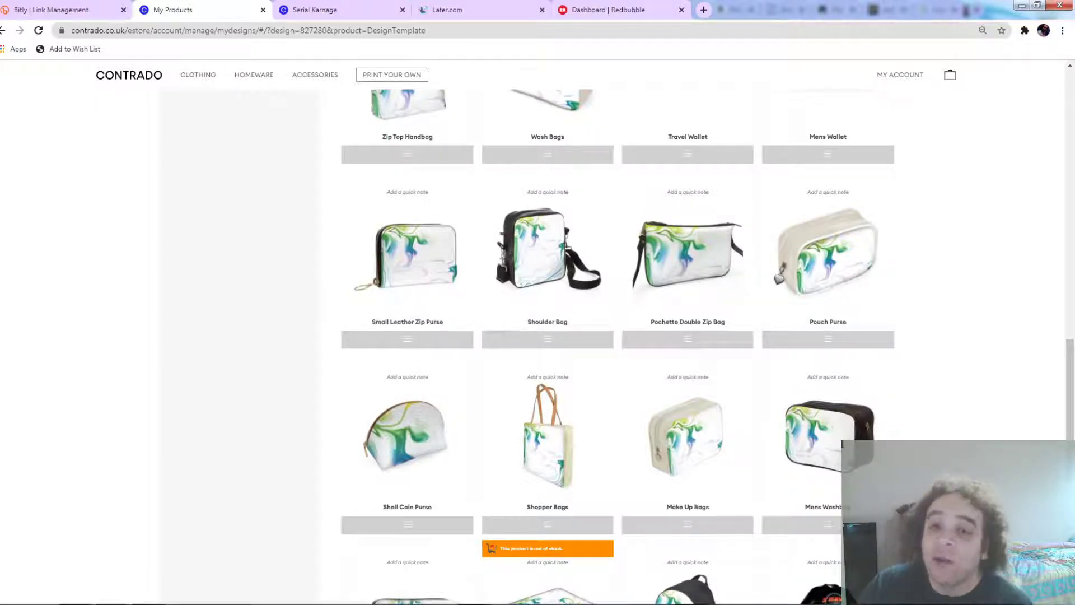
left_click(828, 524)
left_click(787, 439)
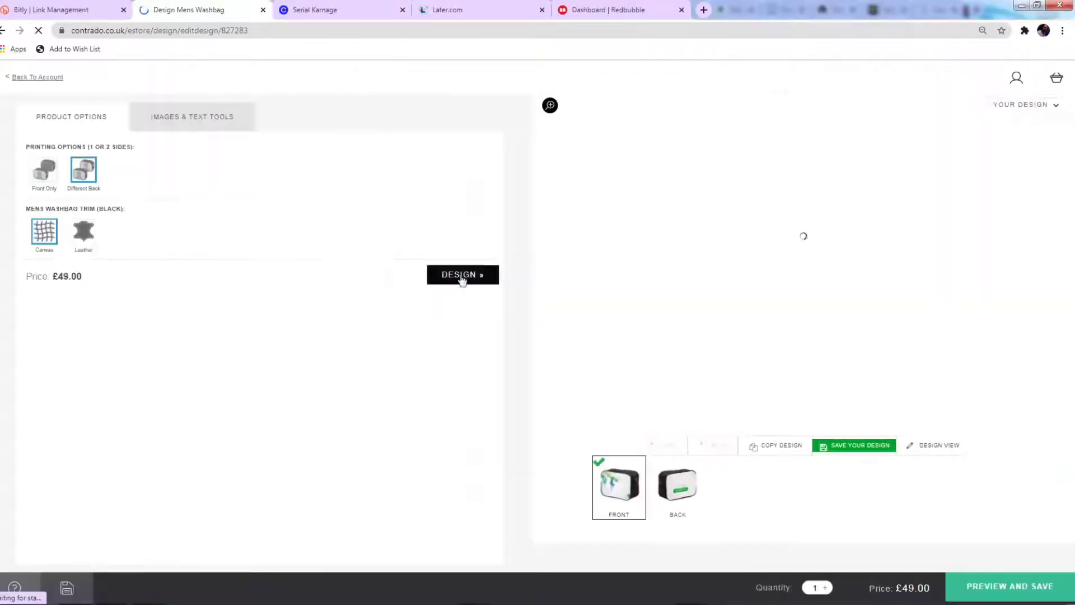
left_click(932, 369)
left_click(190, 533)
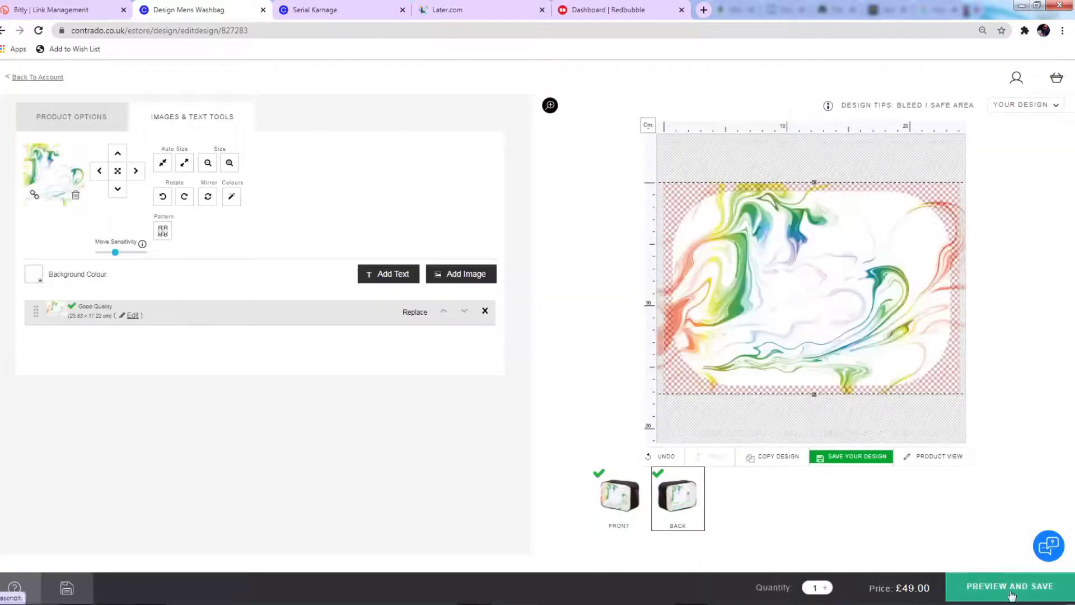
Step: Preview both sides of the Mens Washbag and save the design over the old version
left_click(1011, 585)
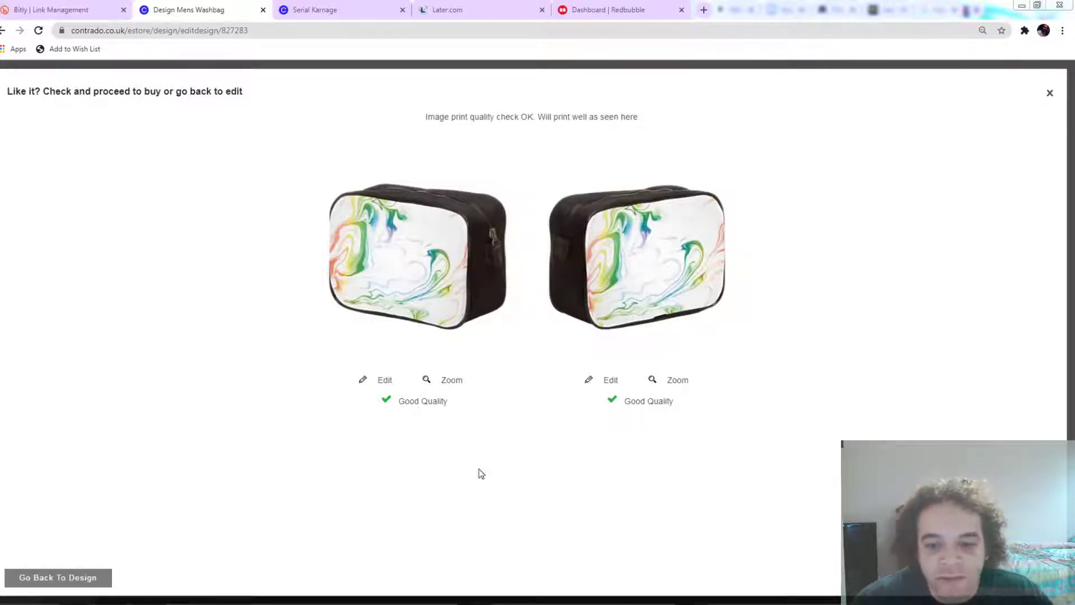
left_click(70, 584)
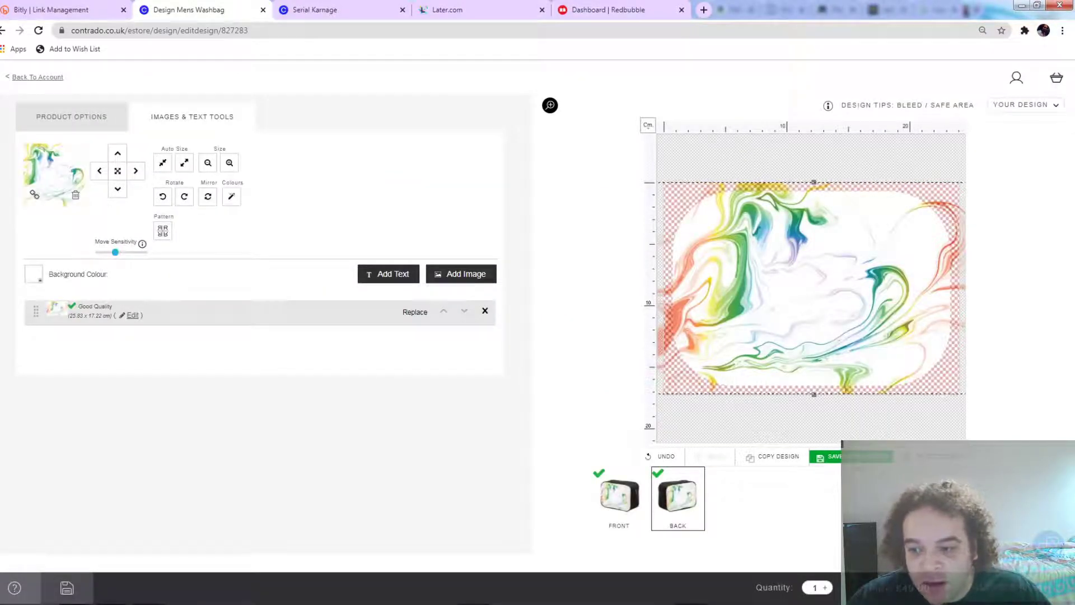
left_click(589, 97)
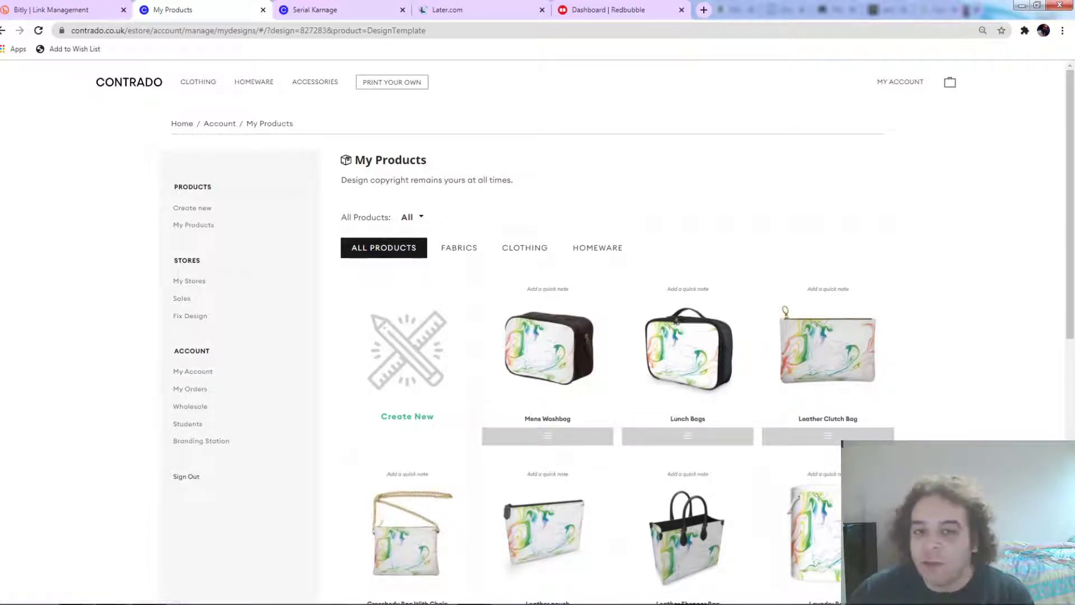
Step: Open the Make Up Bags product for editing, add the marble image to its back and save over the old design
scroll(492, 396, "down", 10)
left_click(402, 405)
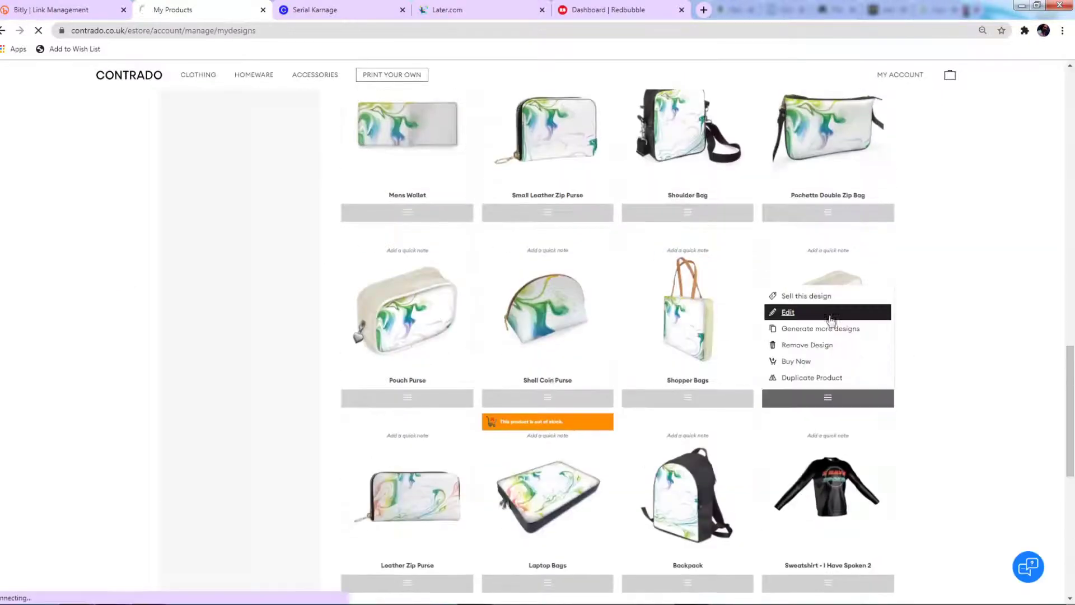
left_click(795, 313)
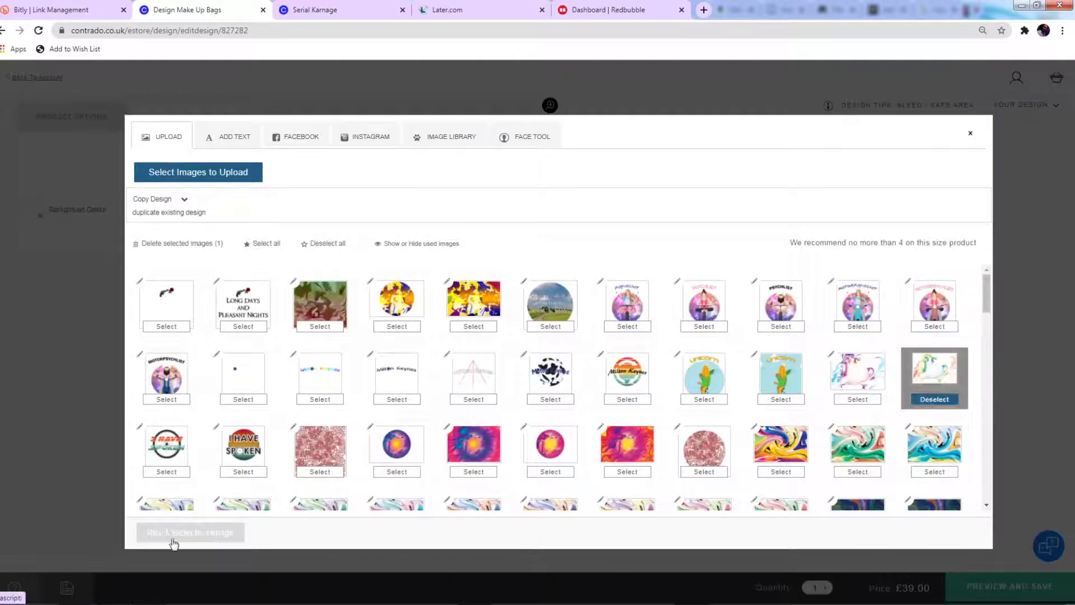
left_click(174, 542)
left_click(1021, 586)
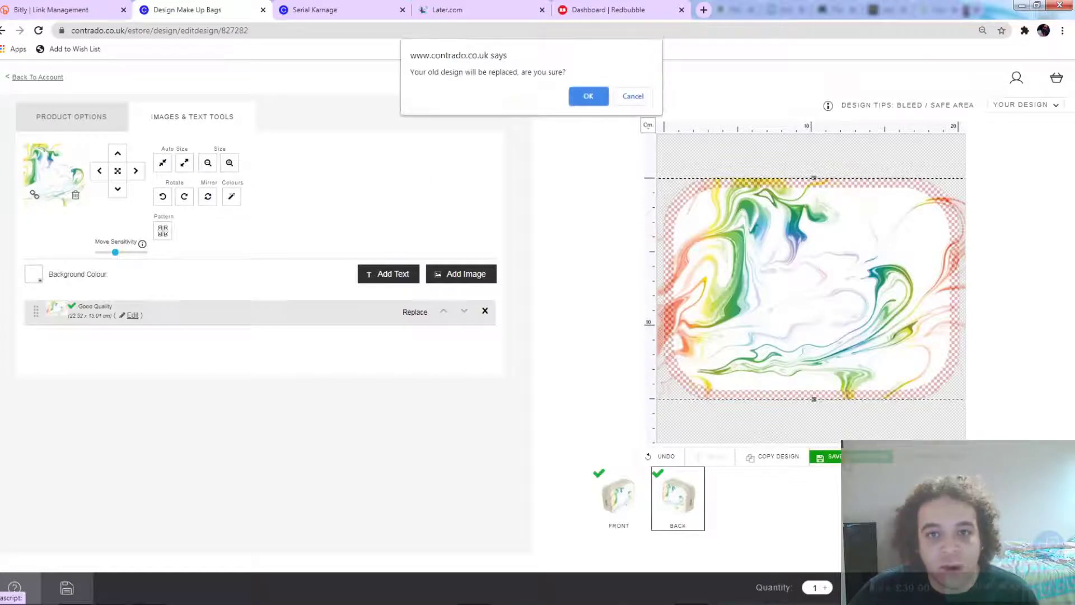
left_click(578, 103)
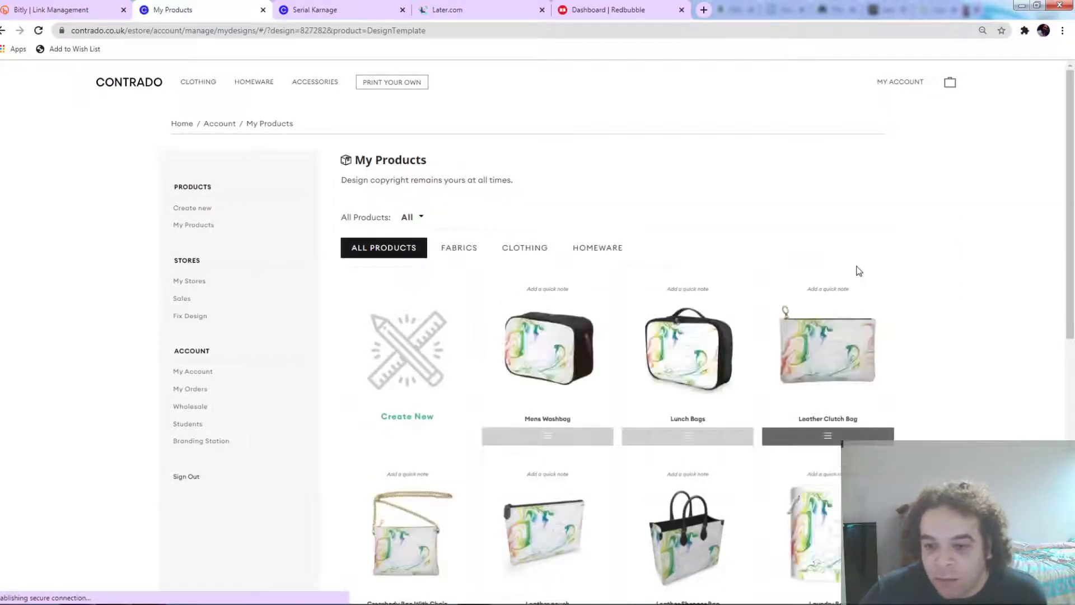
Step: Open the Shell Coin Purse for editing and choose the Maxi Shell Purse size with cream thread
scroll(883, 280, "down", 8)
scroll(880, 272, "down", 10)
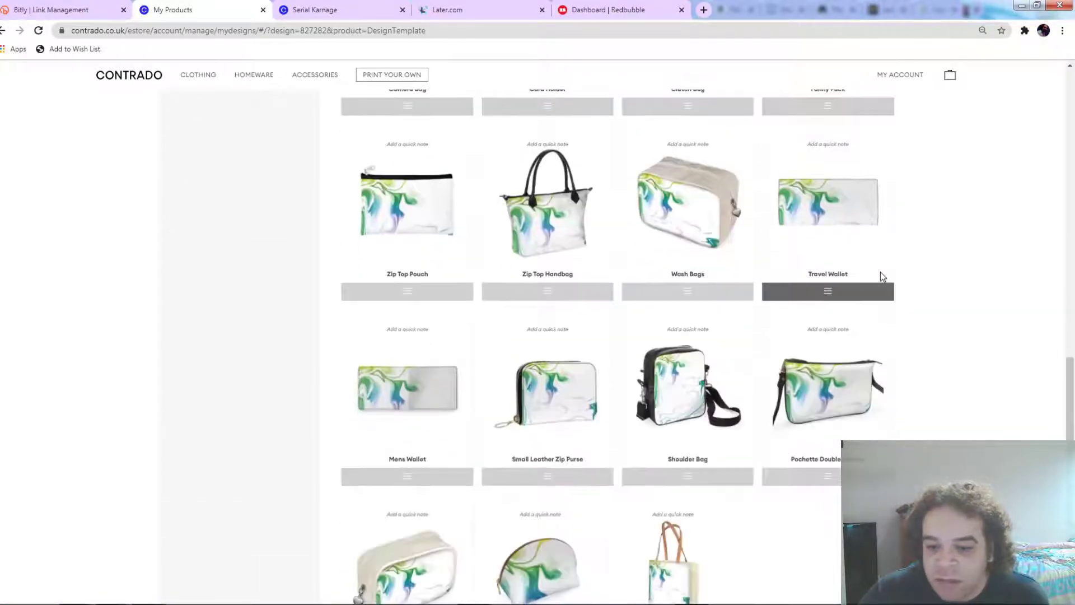
scroll(840, 274, "down", 6)
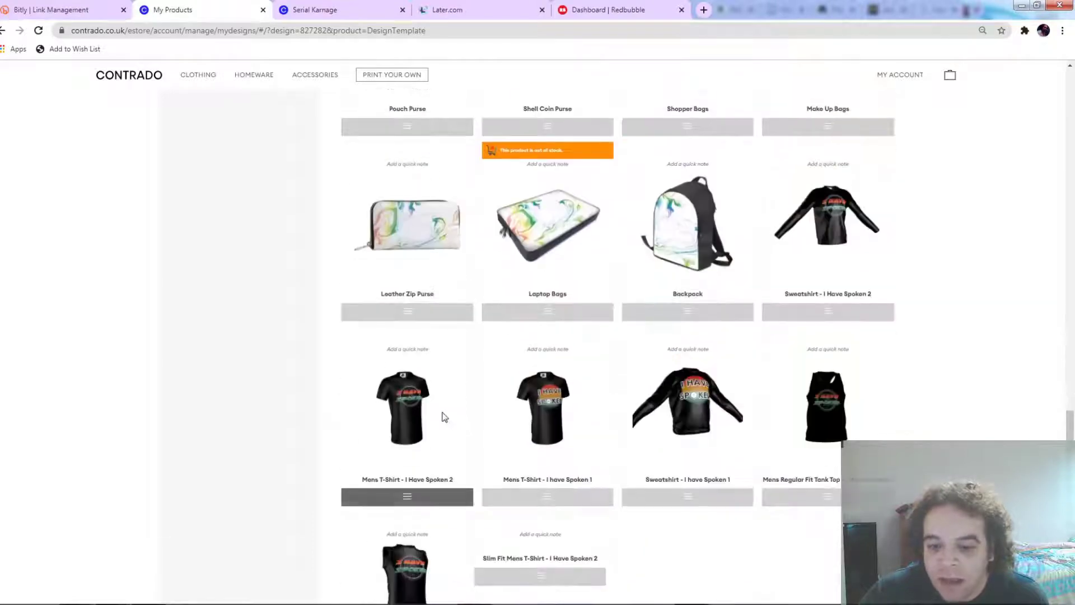
scroll(804, 267, "up", 4)
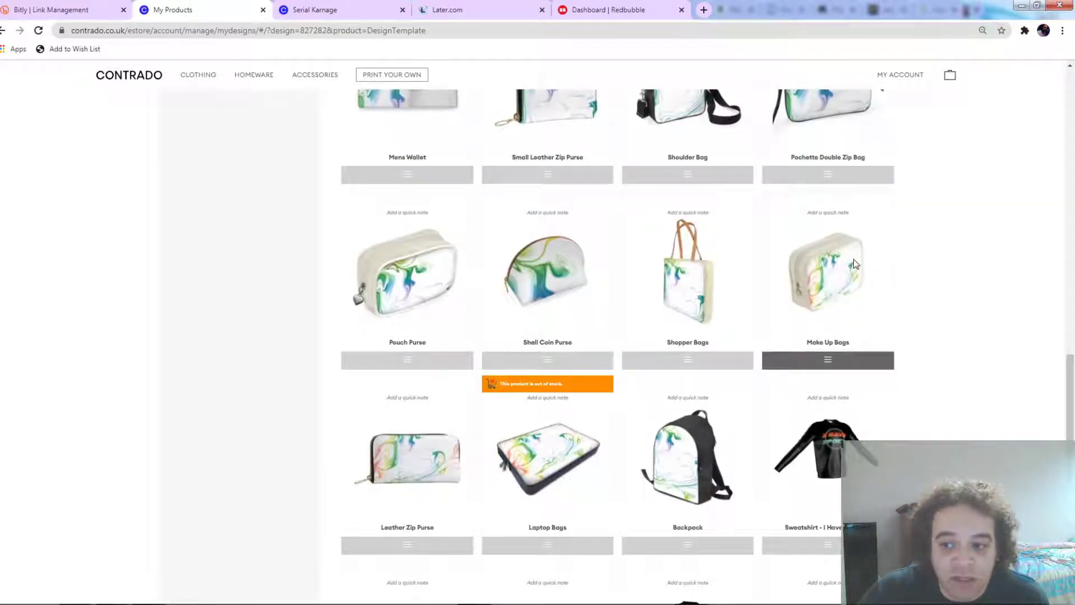
scroll(856, 303, "up", 3)
scroll(871, 319, "down", 3)
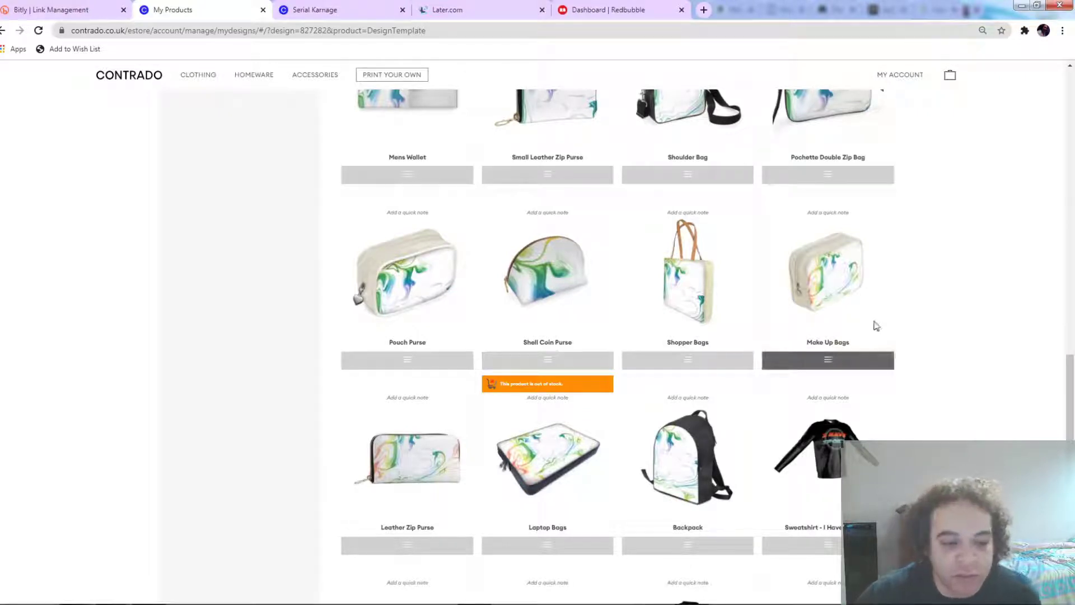
scroll(217, 473, "up", 2)
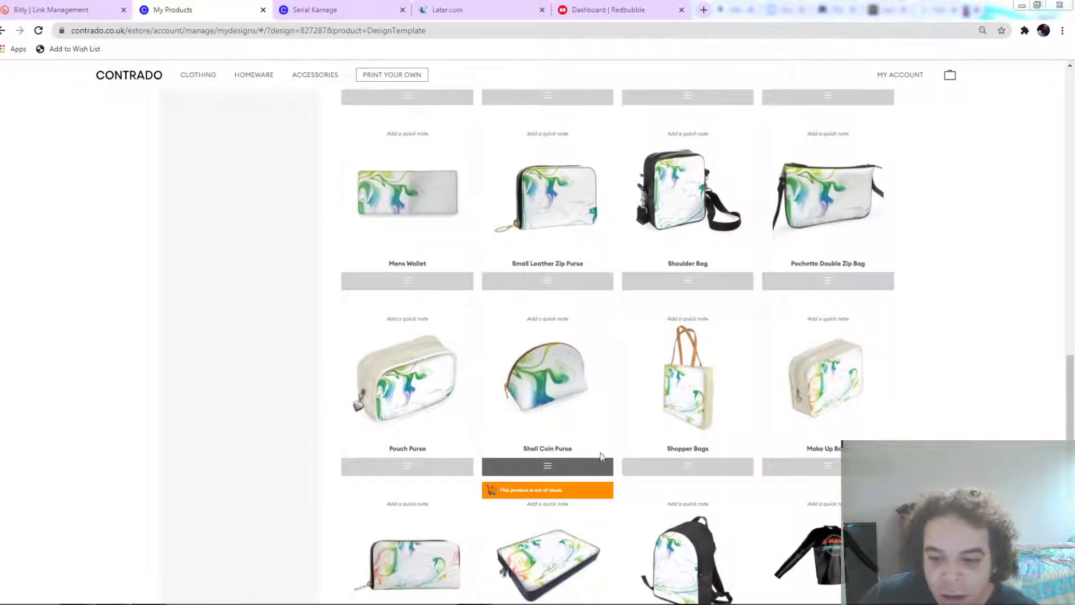
left_click(556, 469)
left_click(534, 382)
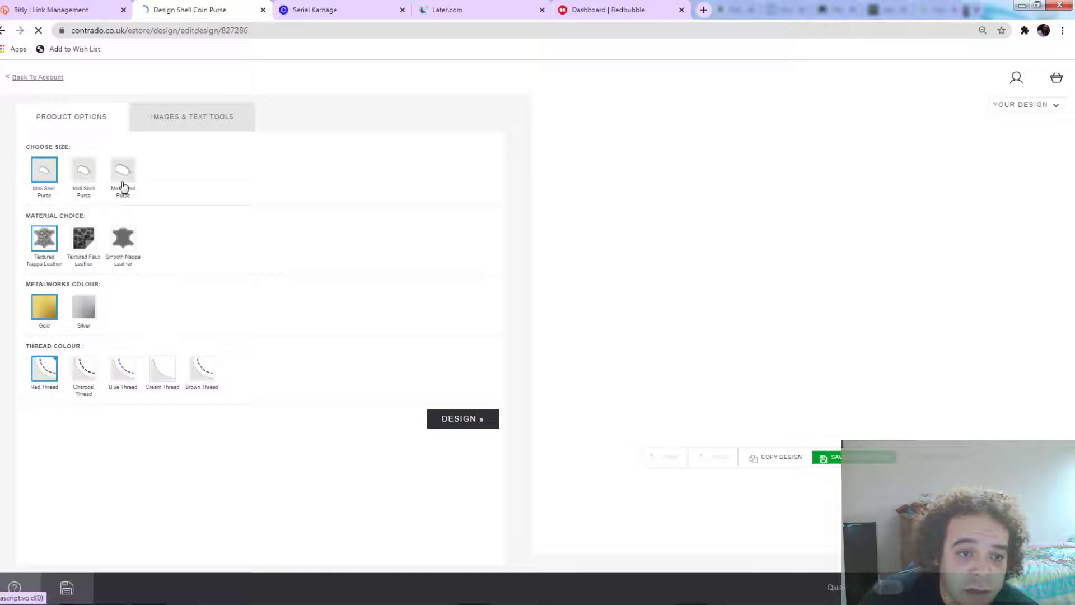
left_click(165, 374)
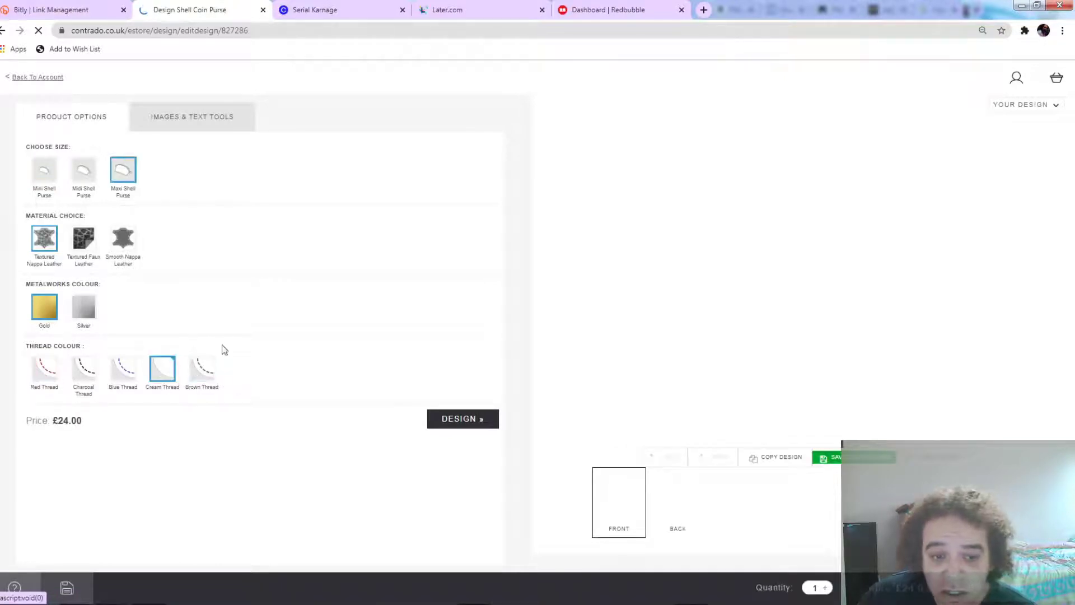
left_click(473, 421)
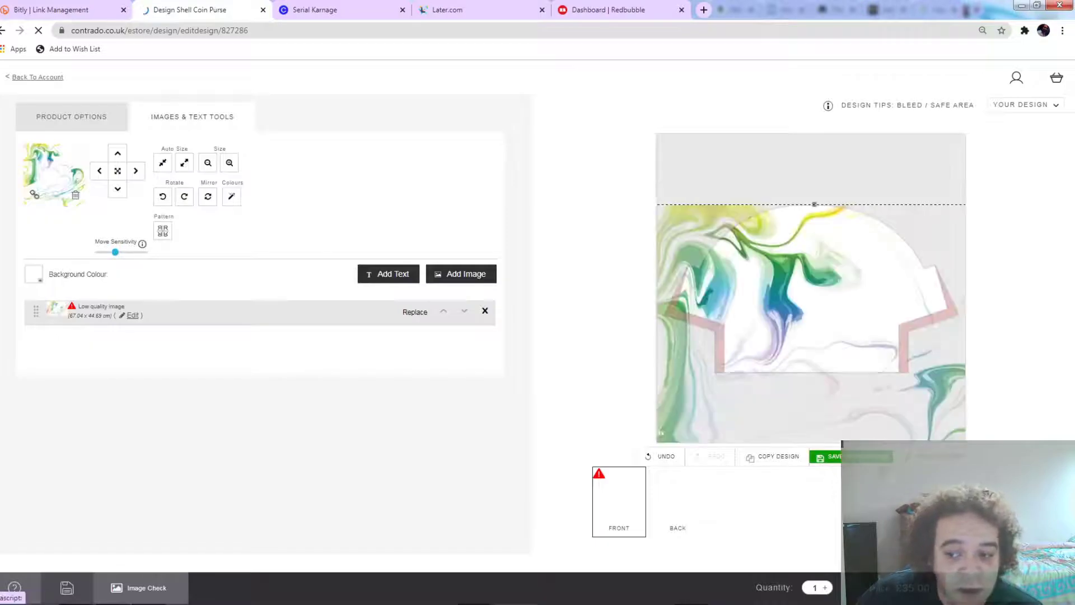
Step: Auto-size the Shell Coin Purse's front image to fit the panel and add the marble image to the back
left_click(185, 163)
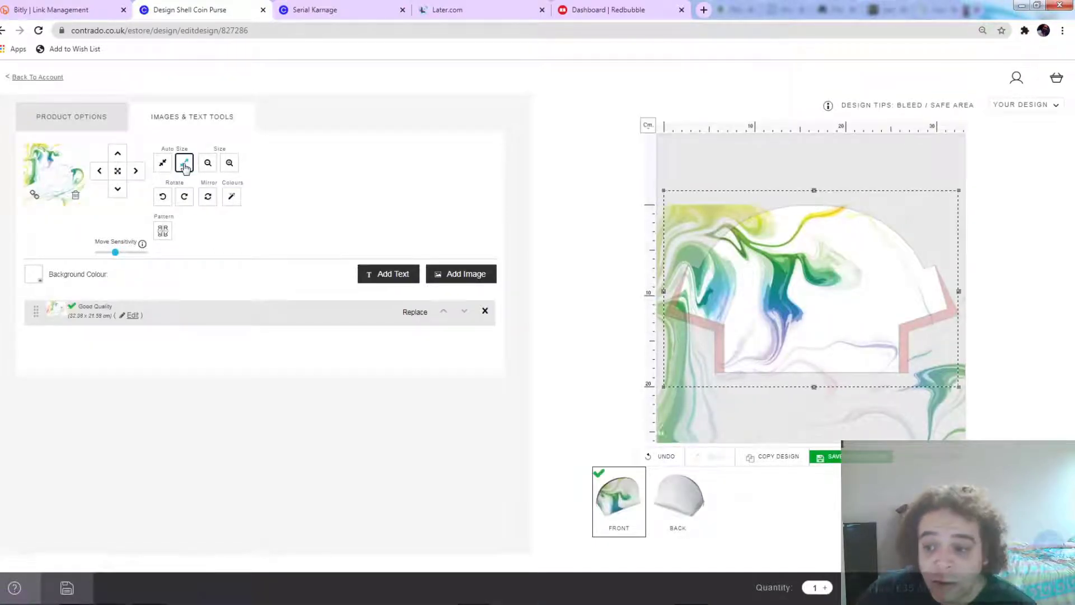
left_click(681, 499)
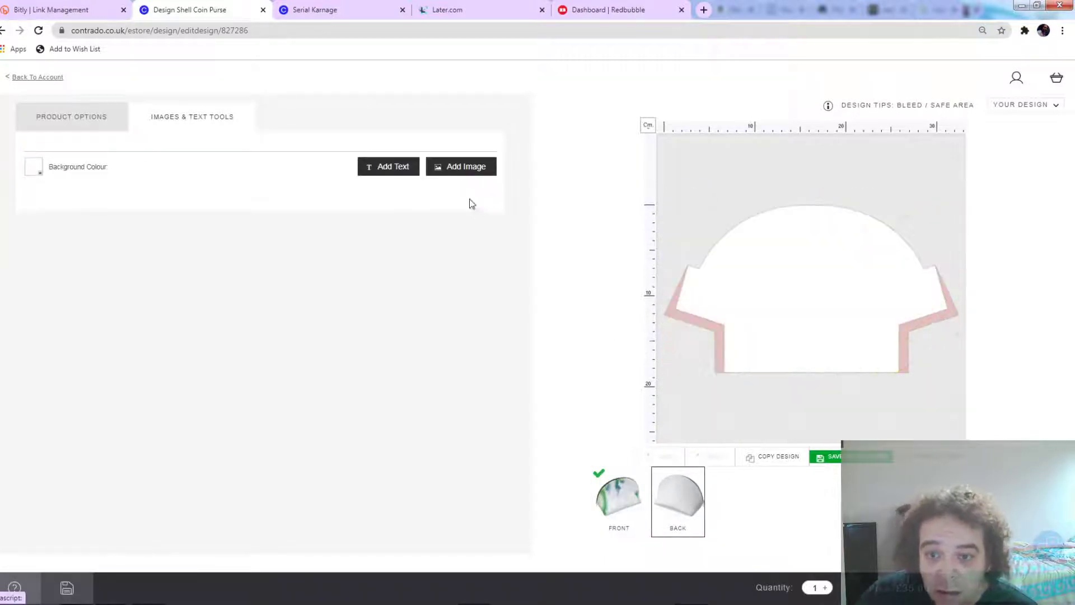
left_click(467, 176)
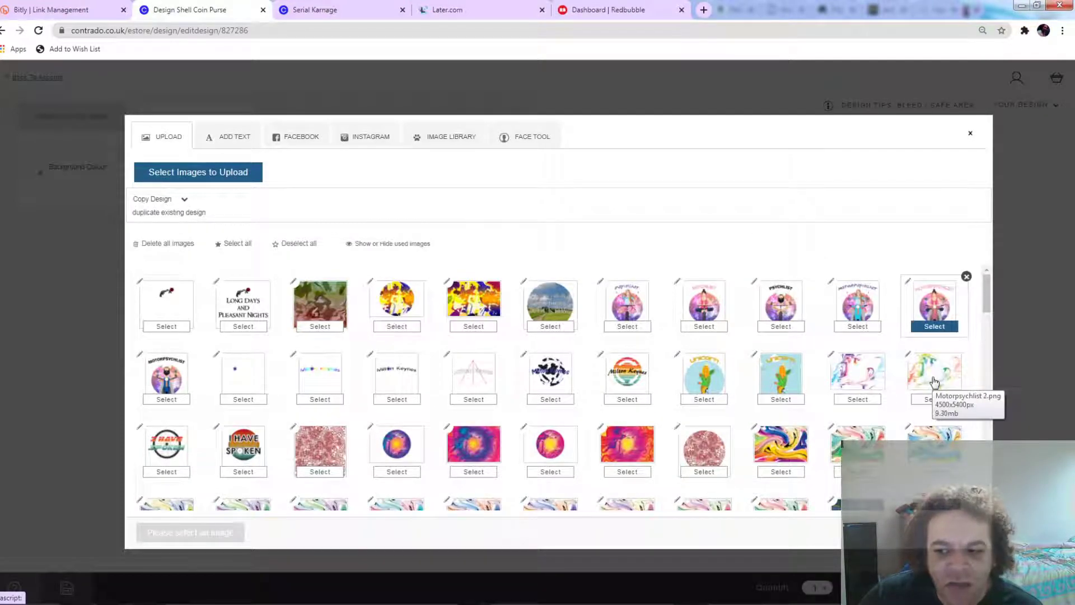
left_click(933, 384)
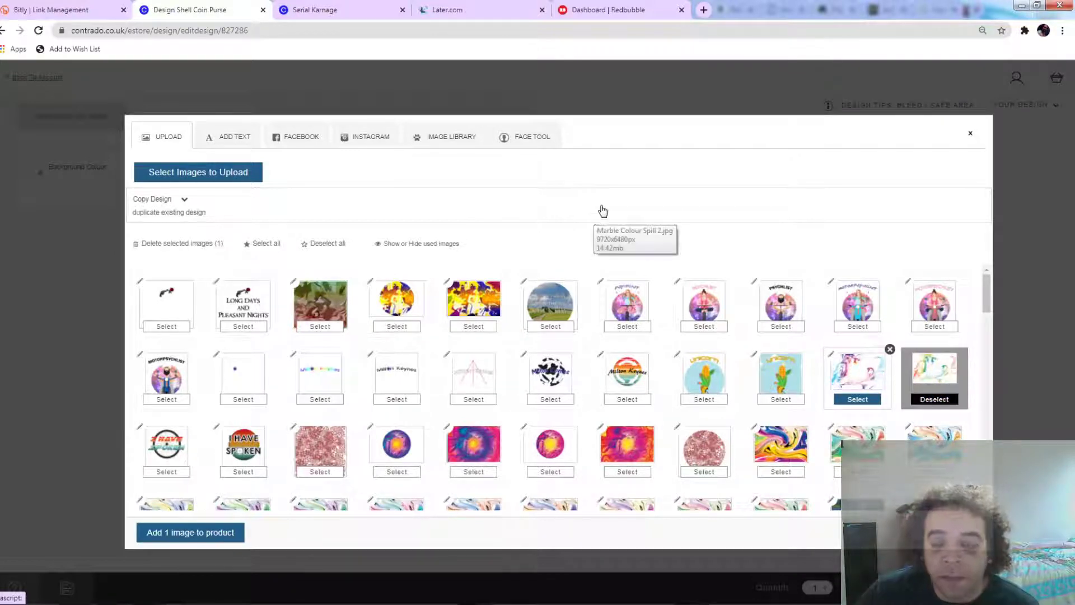
key("Return")
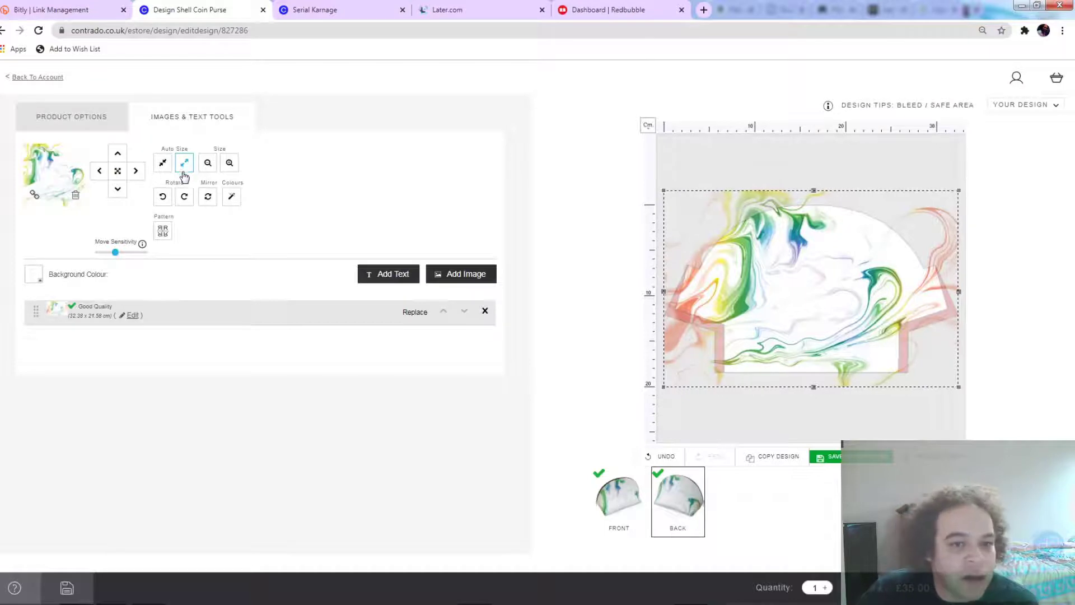
Step: Apply the Mirrored Pattern repeat style to the Shell Coin Purse's back image and shift it right
left_click(163, 232)
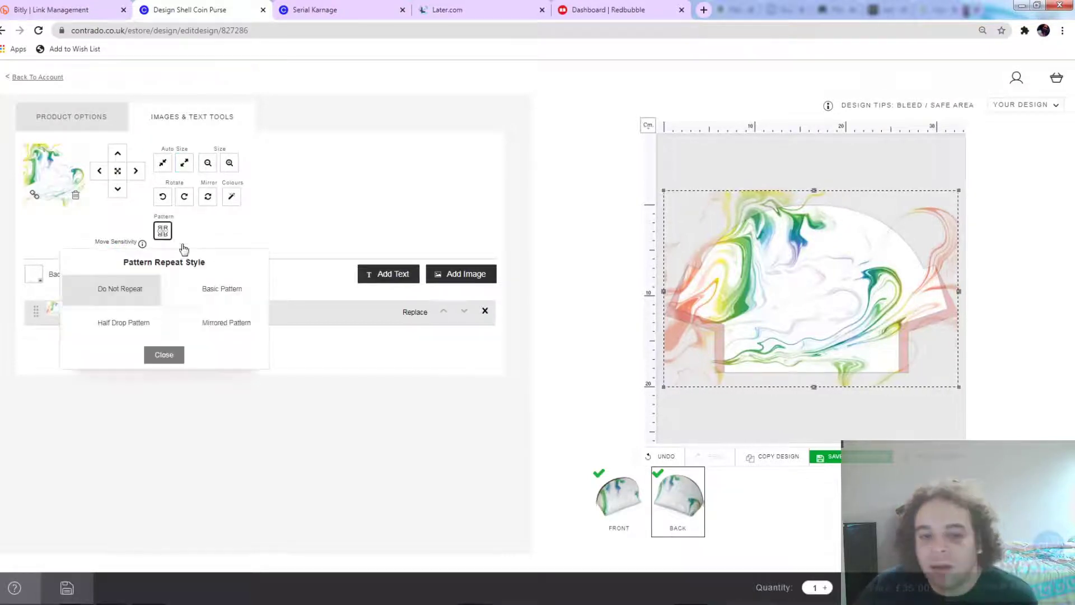
left_click(220, 325)
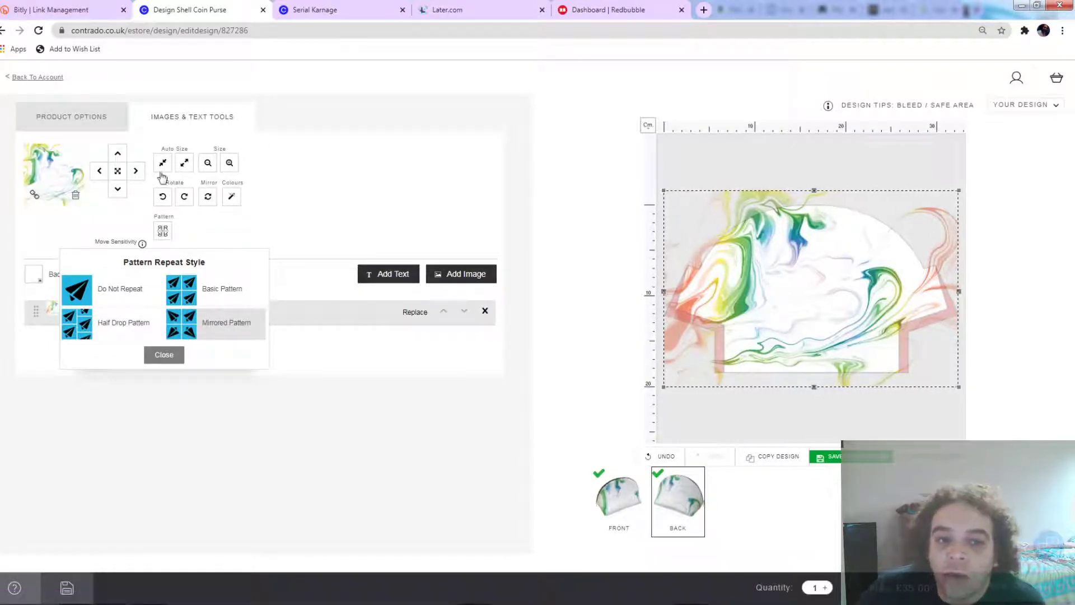
left_click(138, 173)
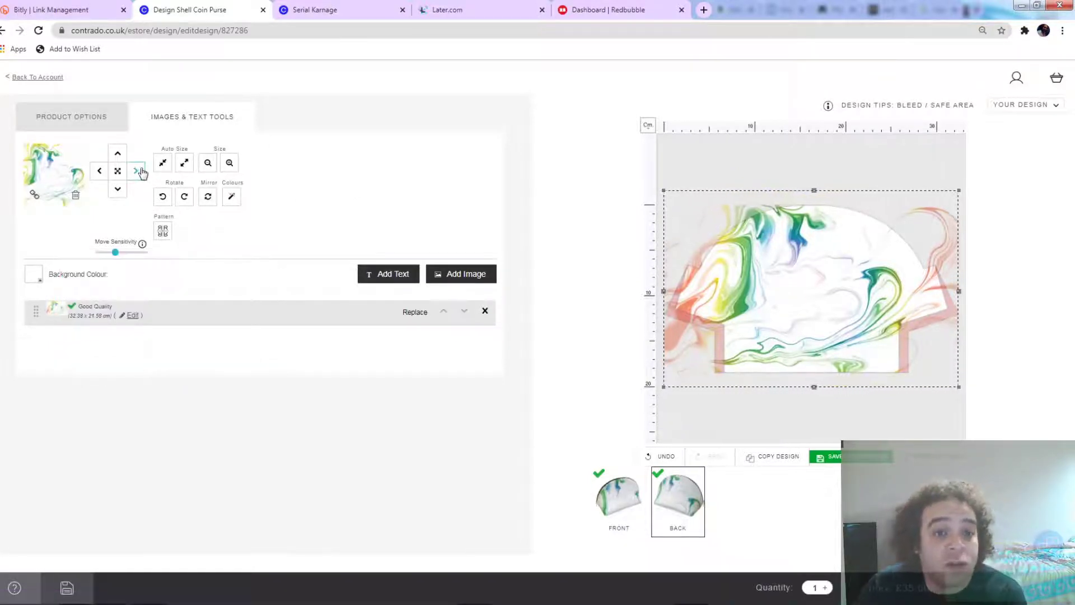
left_click(139, 175)
left_click(138, 174)
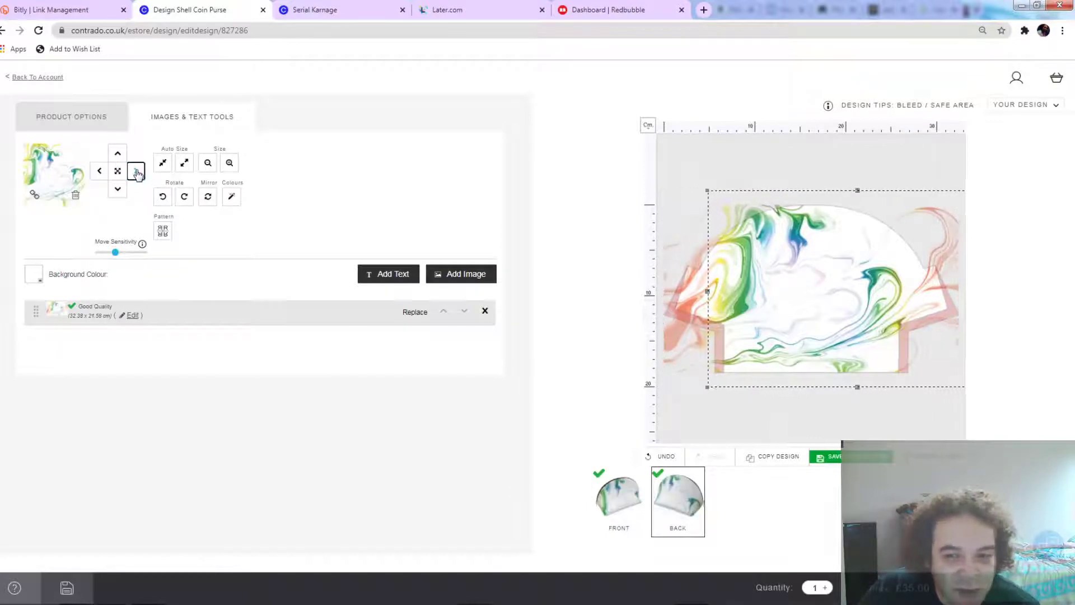
left_click(137, 175)
left_click(138, 174)
left_click(138, 174)
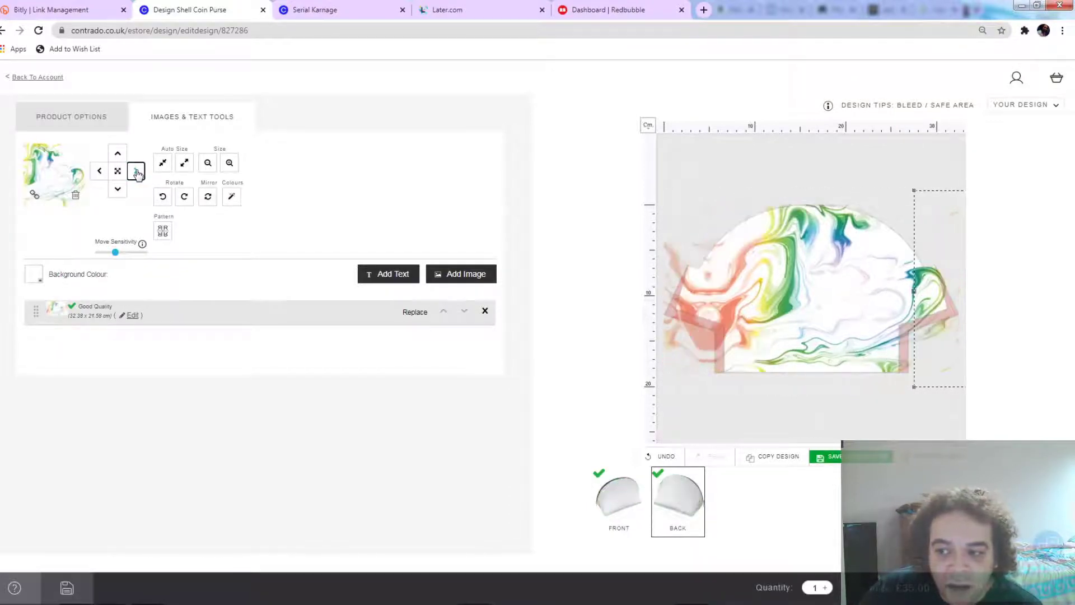
left_click(137, 174)
left_click(138, 174)
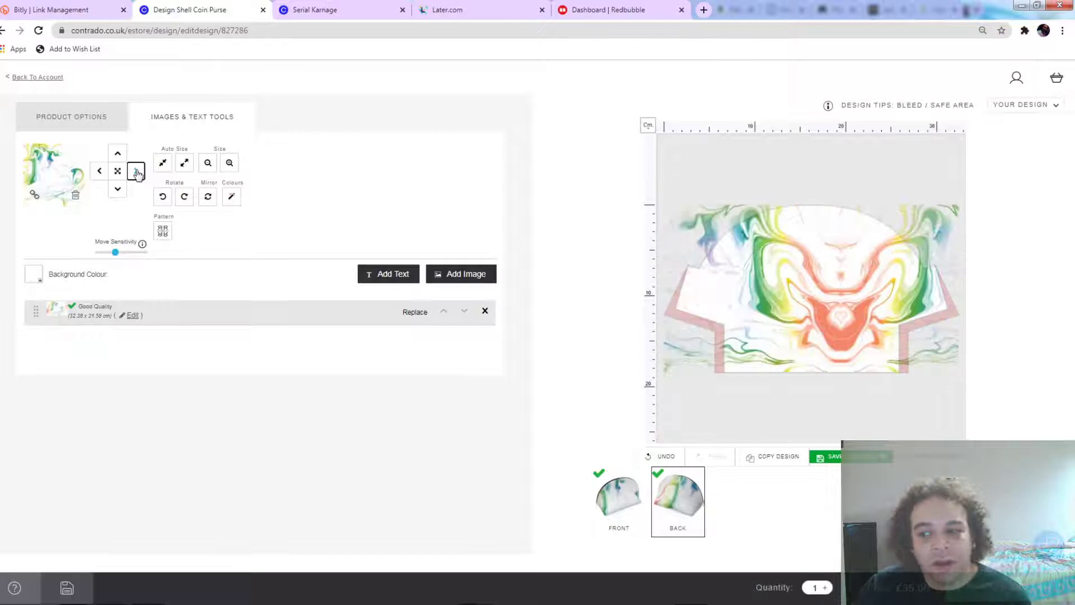
Step: Shift the Shell Coin Purse's mirrored back image to the left and save over the old design
left_click(99, 172)
left_click(98, 177)
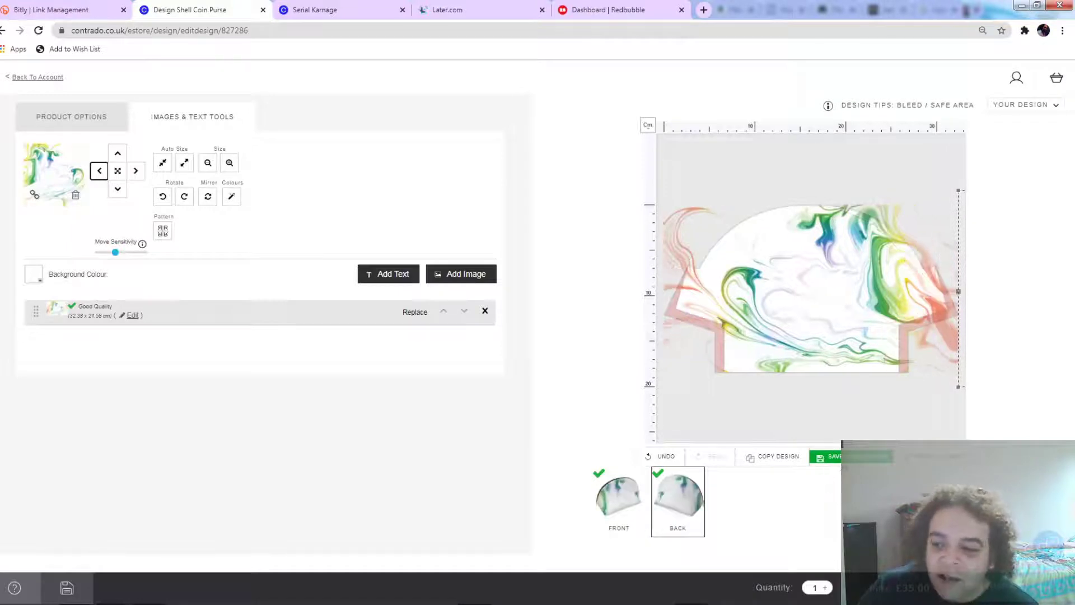
left_click(828, 457)
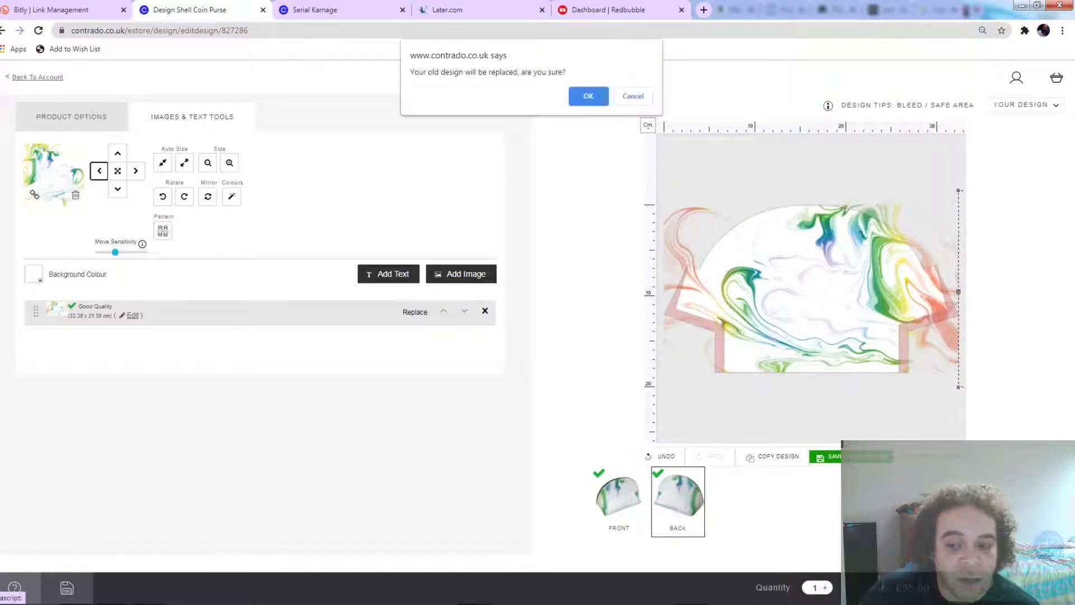
left_click(585, 99)
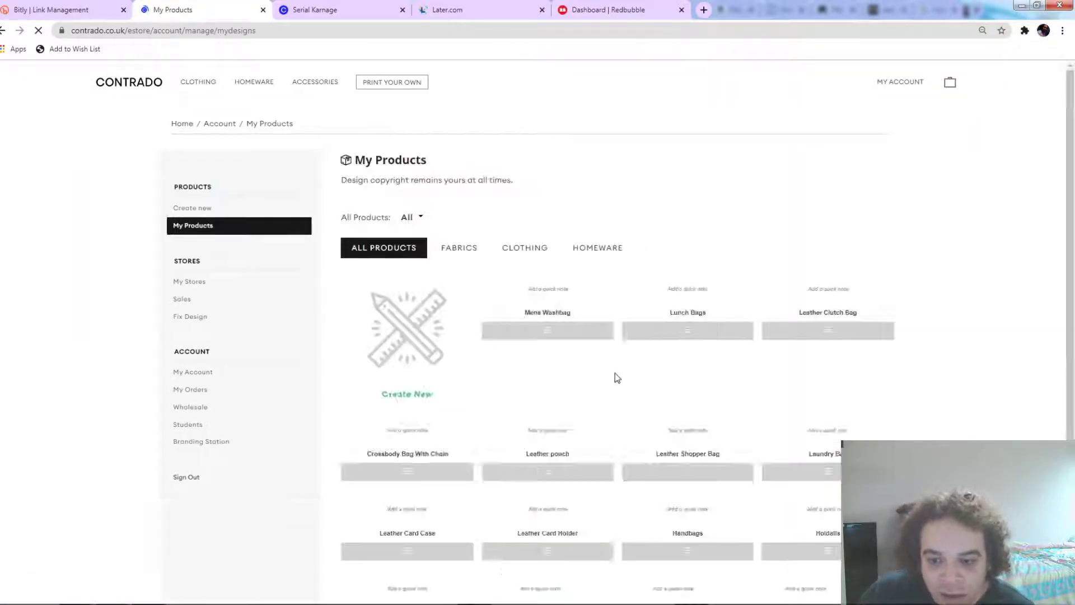
Step: Open the Pouch Purse from My Products for editing and show its image tools
scroll(821, 329, "down", 20)
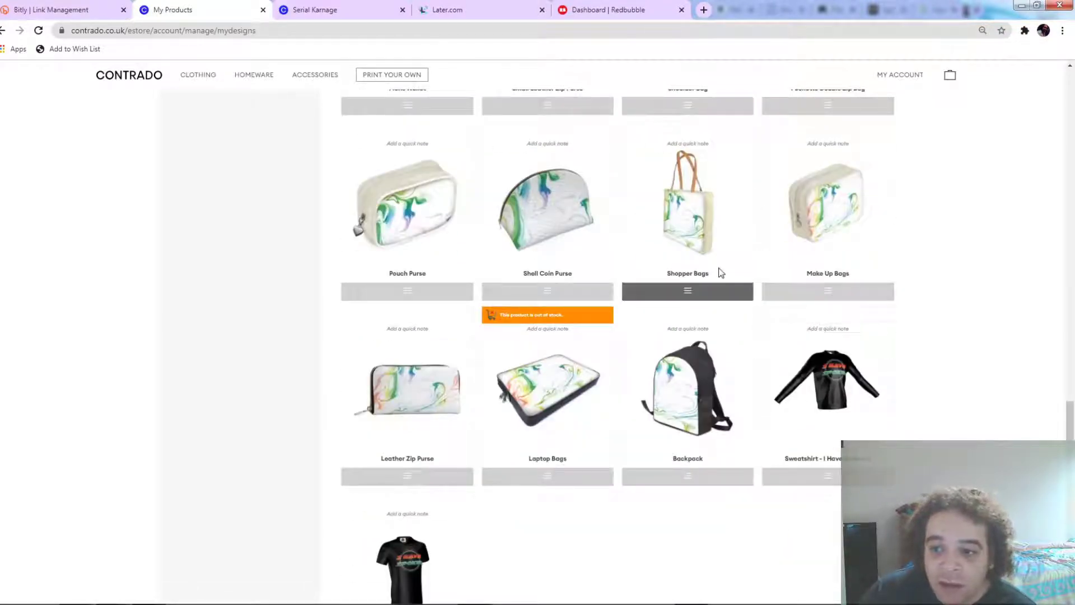
scroll(518, 274, "up", 2)
left_click(403, 408)
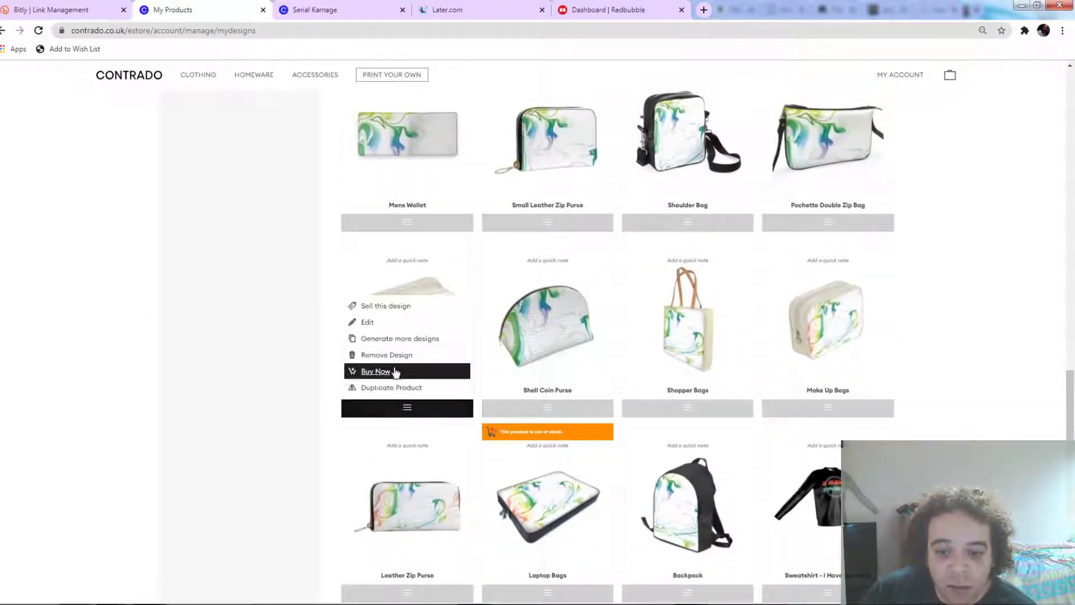
left_click(193, 115)
Step: Add the green and yellow marble image to the Pouch Purse's back and save over the old design
left_click(461, 274)
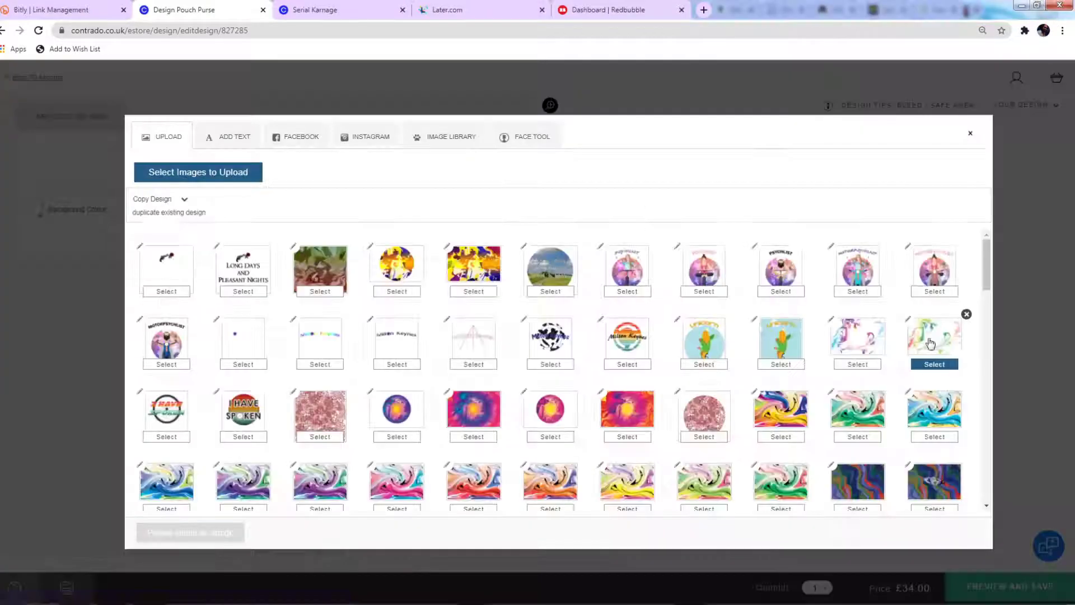
left_click(930, 365)
double_click(931, 365)
left_click(1008, 586)
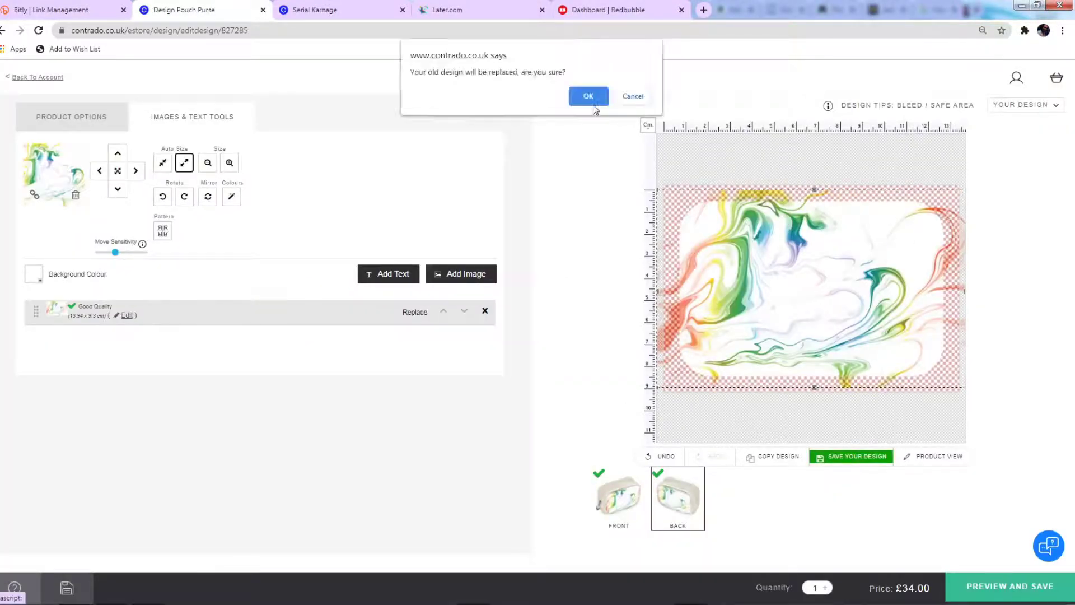
key("Return")
Step: Open the Pochette Double Zip Bag from My Products for editing and show its image tools
scroll(704, 389, "down", 10)
left_click(829, 408)
left_click(799, 324)
left_click(192, 116)
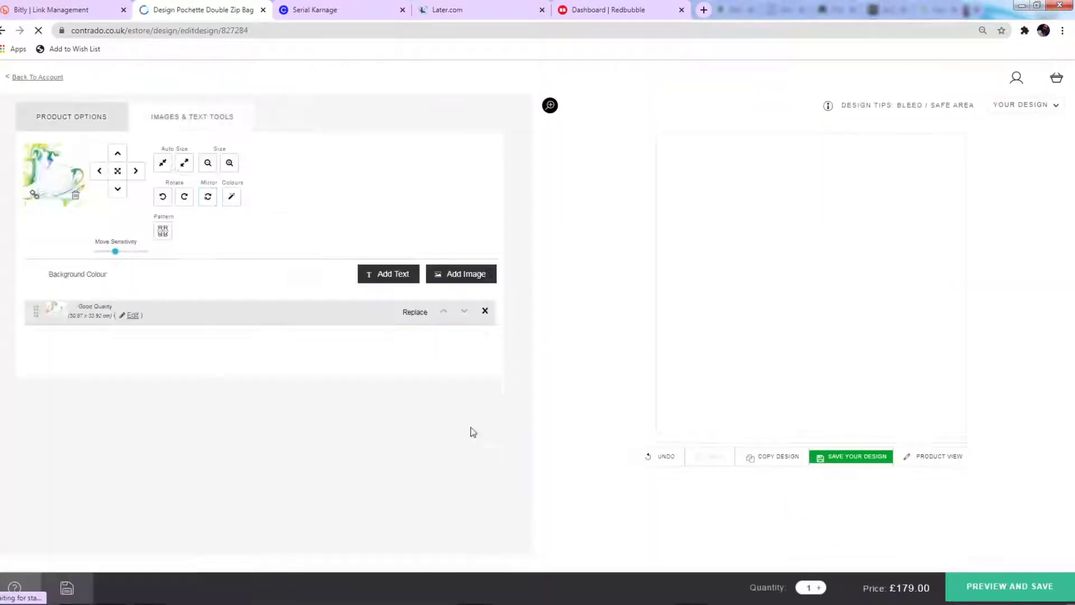
Step: Add the green and yellow marble image to the Pochette Double Zip Bag's centre front panel
left_click(676, 502)
left_click(463, 166)
double_click(931, 372)
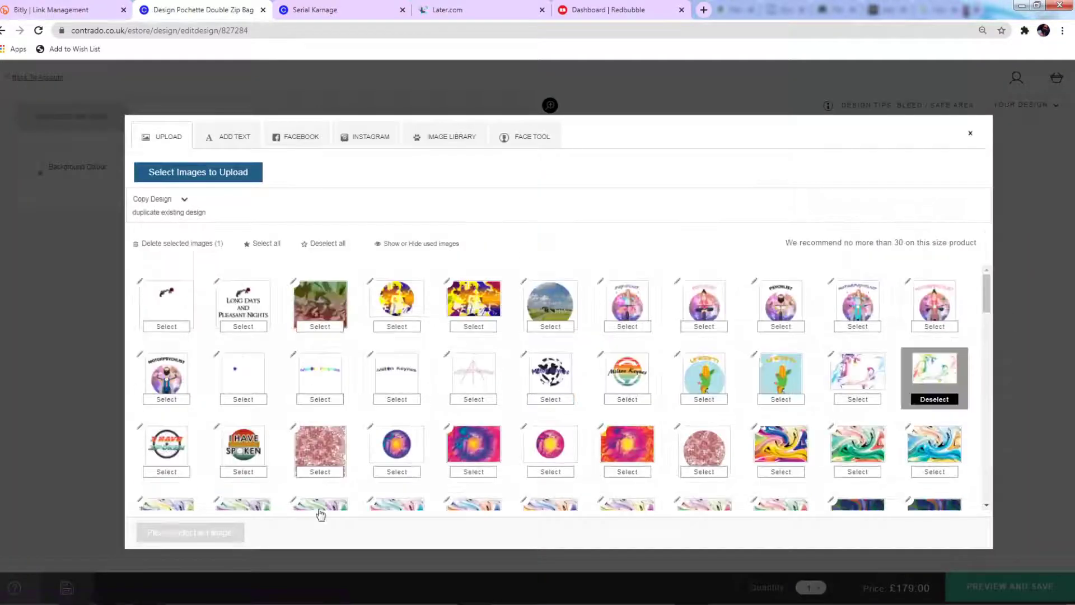
Step: Add the same marble image to the Pochette Double Zip Bag's back panel
left_click(738, 493)
left_click(469, 169)
left_click(931, 369)
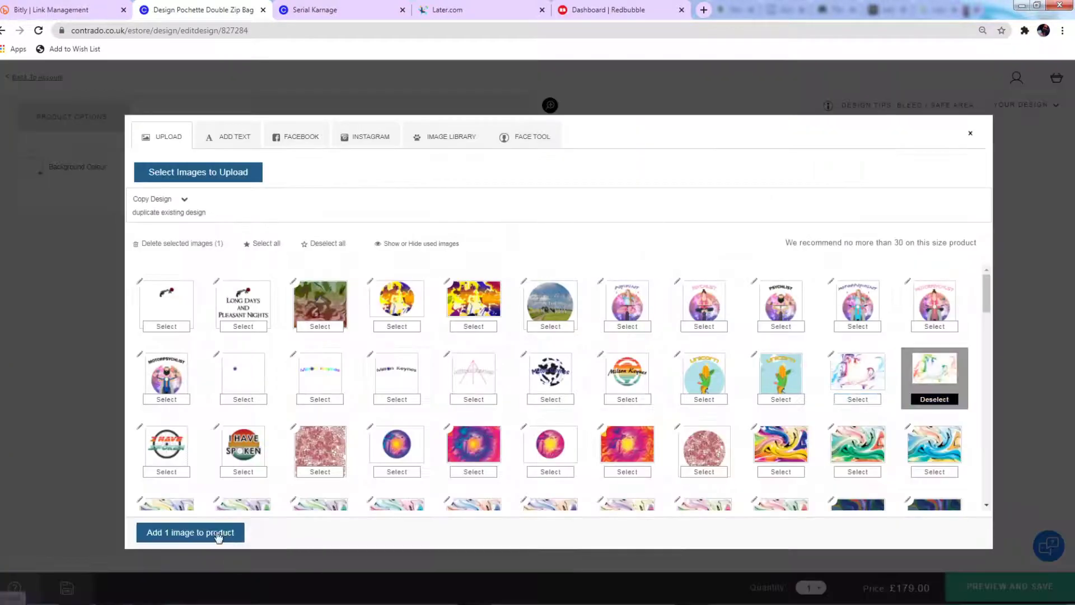
left_click(217, 532)
Step: Apply the Mirrored Pattern repeat style to the bag's back image and shift it right
left_click(162, 230)
left_click(193, 323)
left_click(136, 173)
left_click(136, 172)
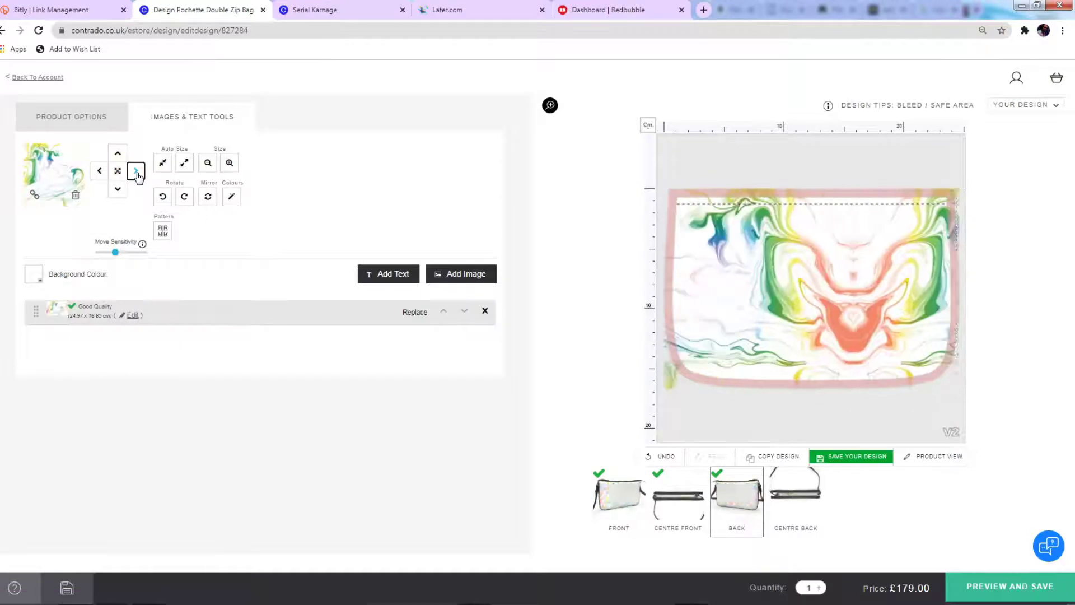
Step: Add the same marble image to the Pochette Double Zip Bag's centre back panel
left_click(793, 505)
left_click(461, 166)
left_click(931, 373)
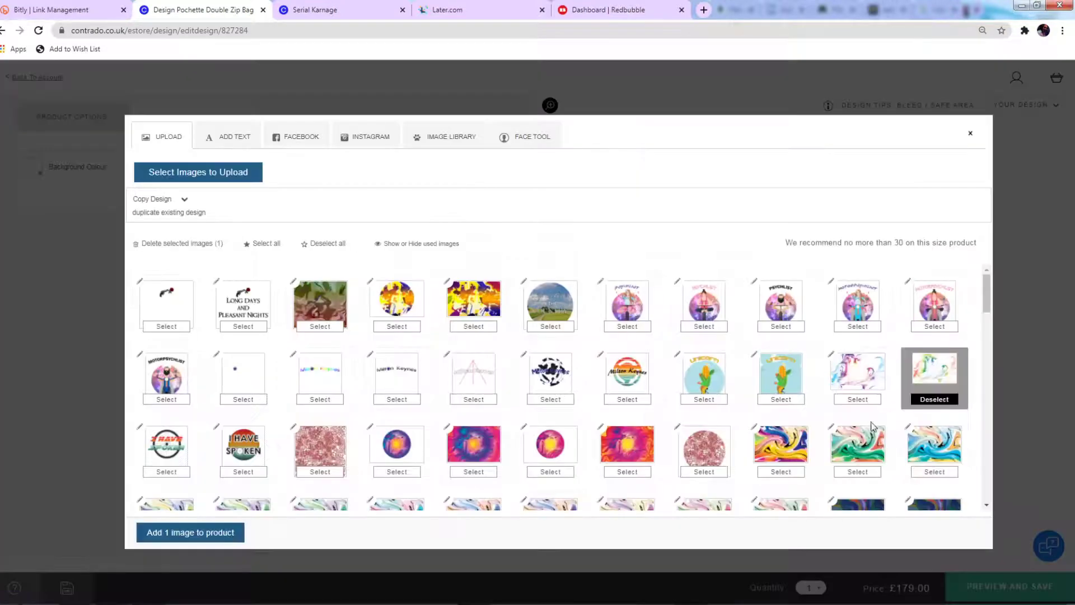
left_click(190, 530)
Step: Preview the Pochette Double Zip Bag in 3D, rotate it to check how the panels match, and return to editing
left_click(994, 593)
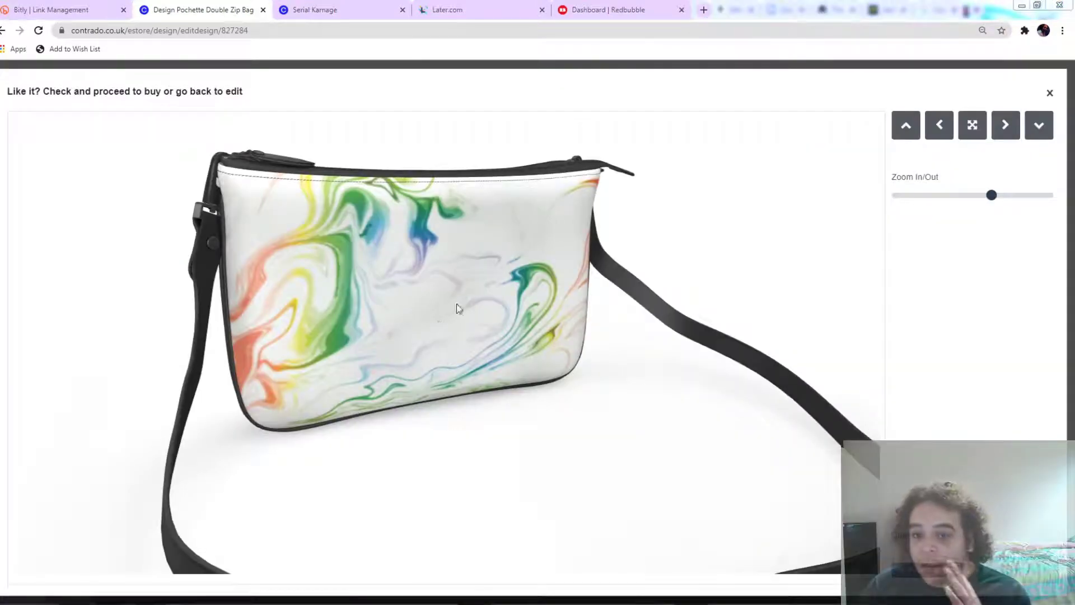
left_click_drag(402, 251, 808, 289)
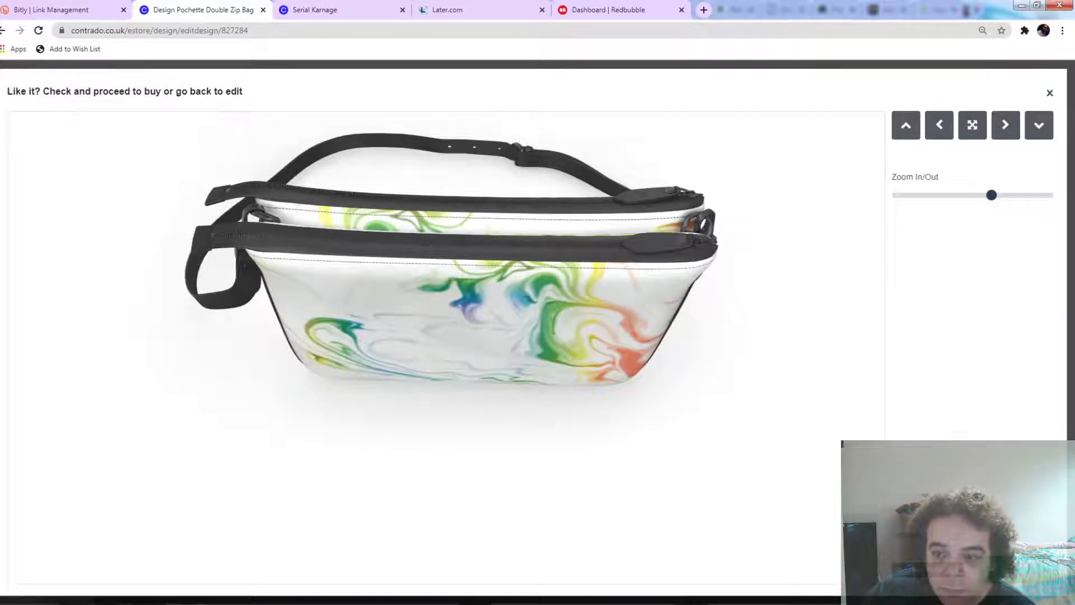
key("Escape")
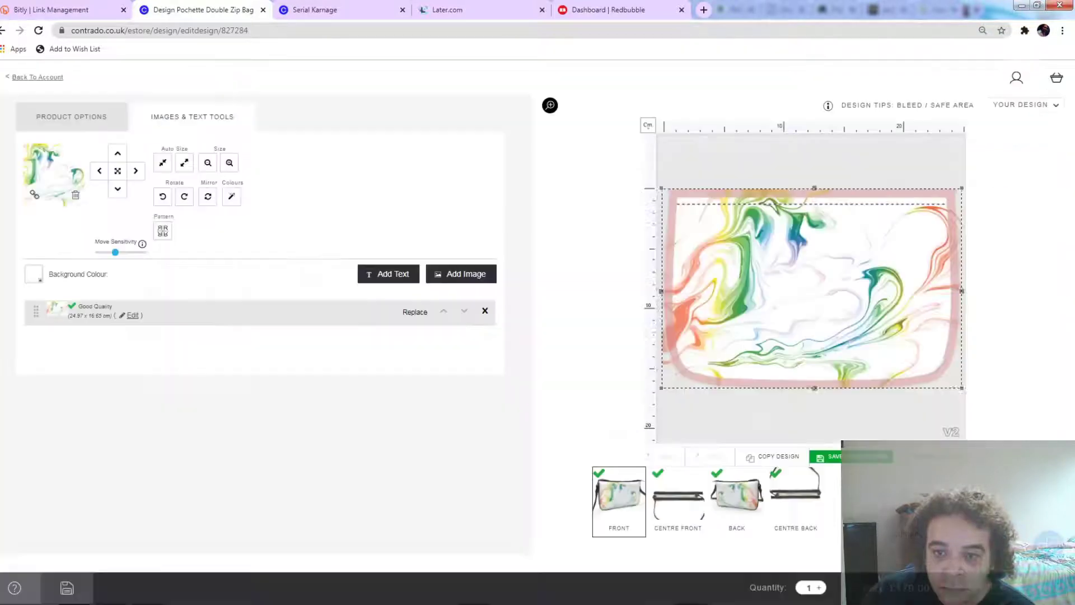
Step: Apply the Mirrored Pattern repeat style to the centre back image, shift it right and check the bag in the 3D preview
left_click(797, 502)
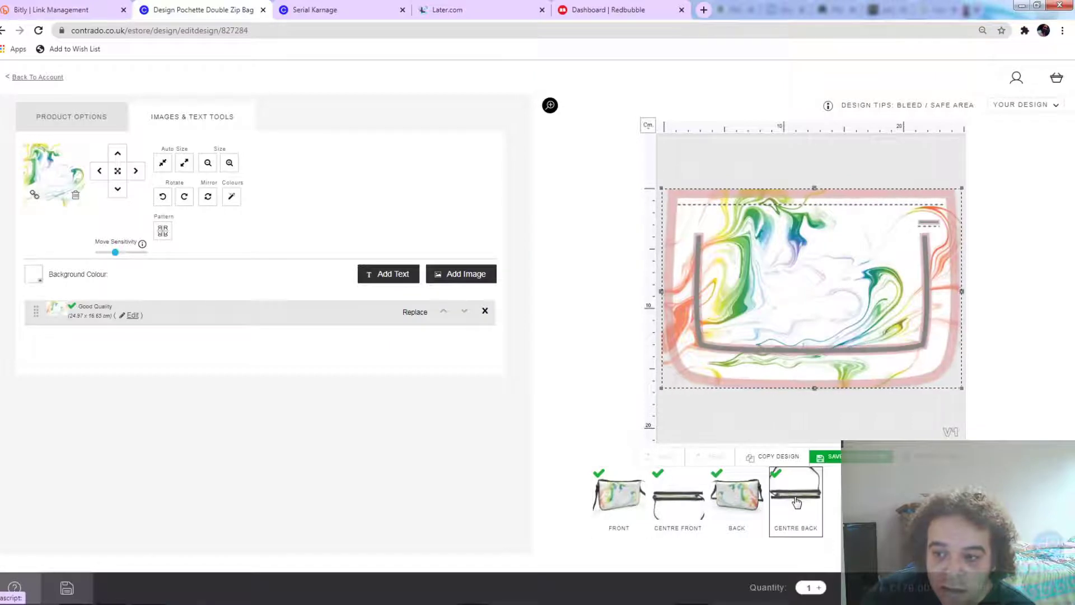
left_click(163, 231)
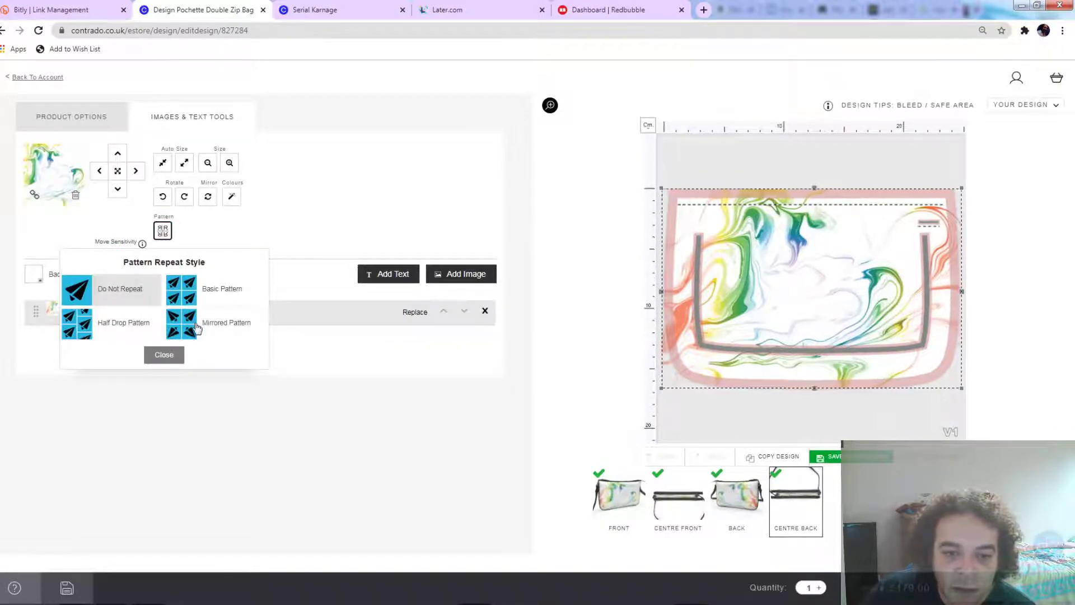
left_click(197, 327)
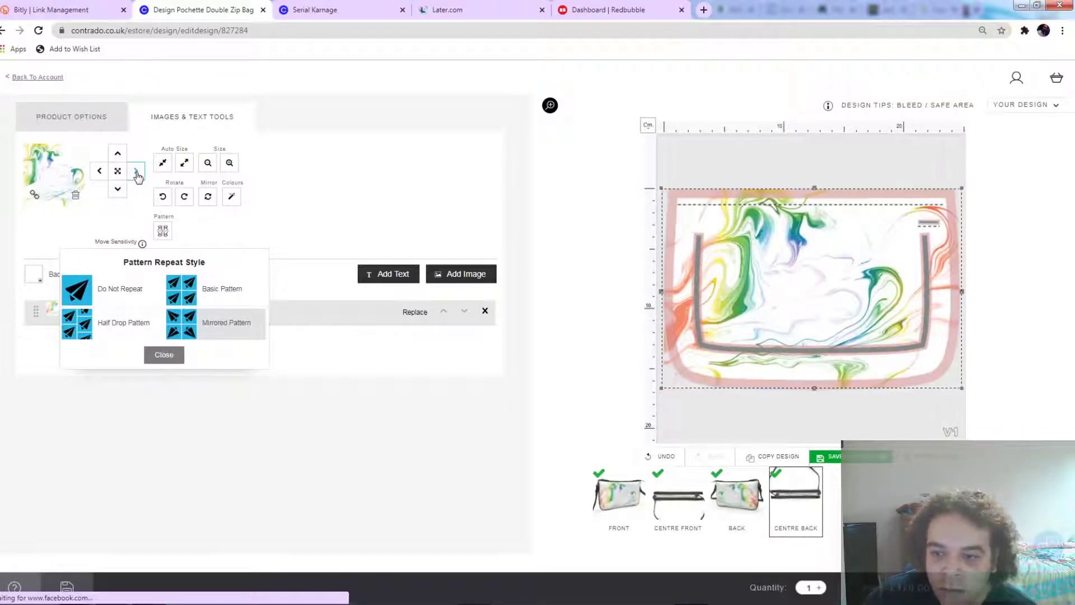
left_click(136, 173)
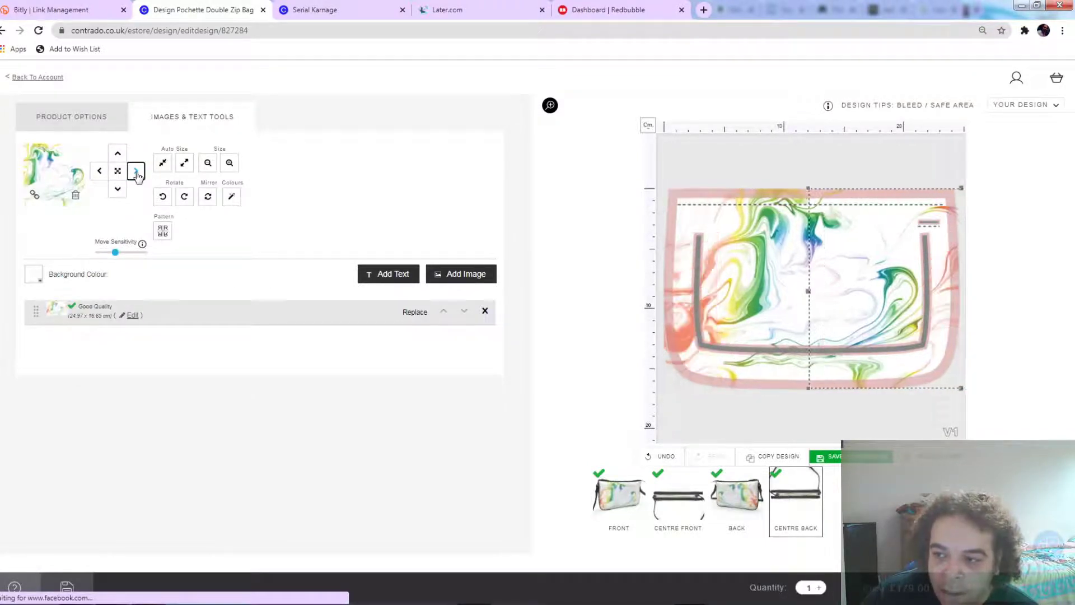
left_click(136, 173)
left_click(137, 173)
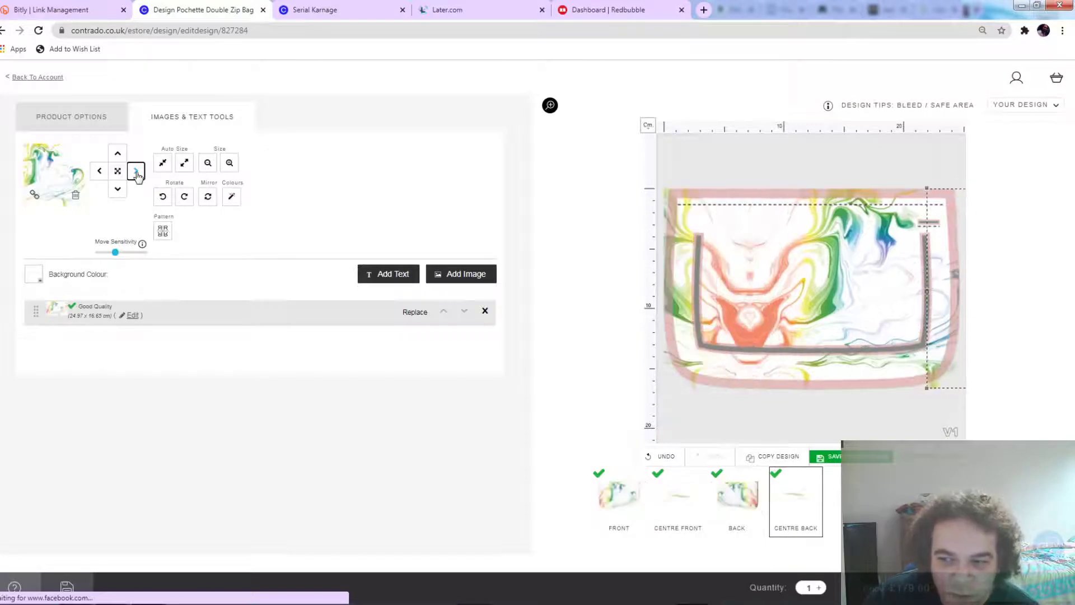
left_click(137, 173)
left_click(137, 173)
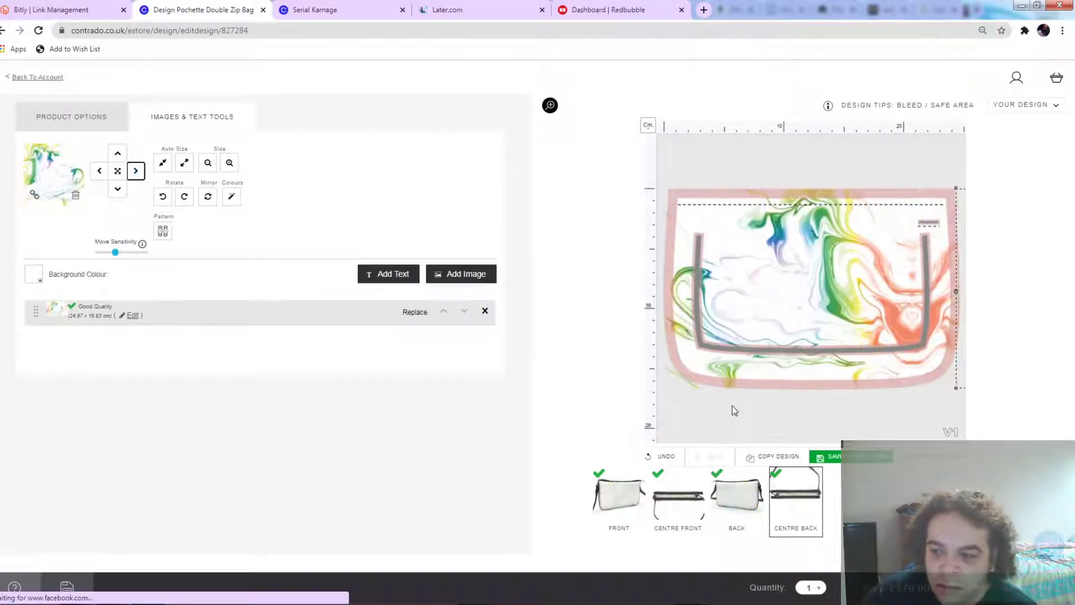
left_click(137, 173)
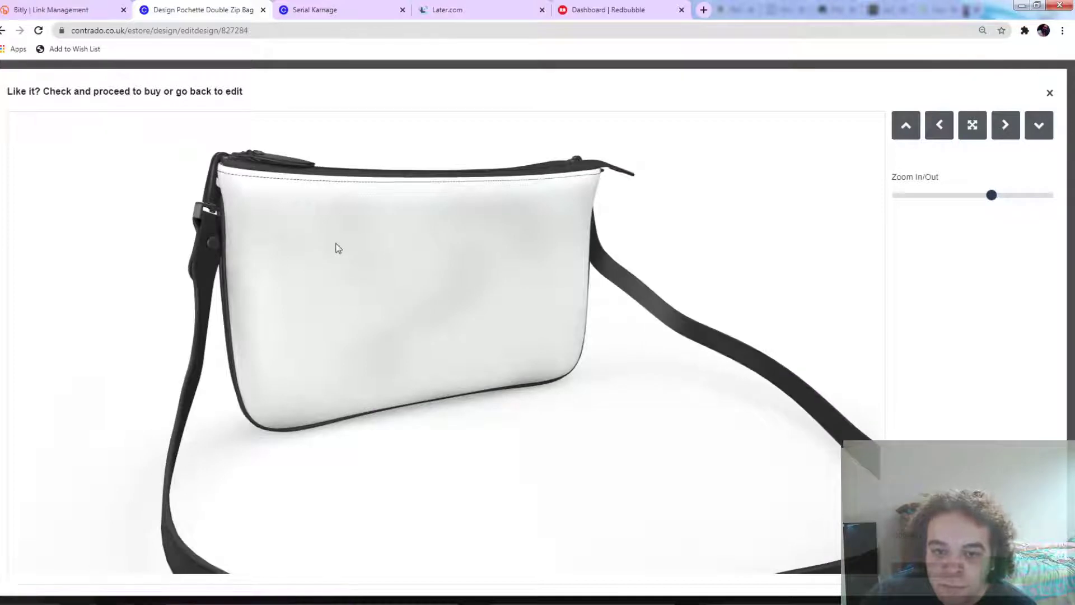
left_click_drag(336, 245, 309, 306)
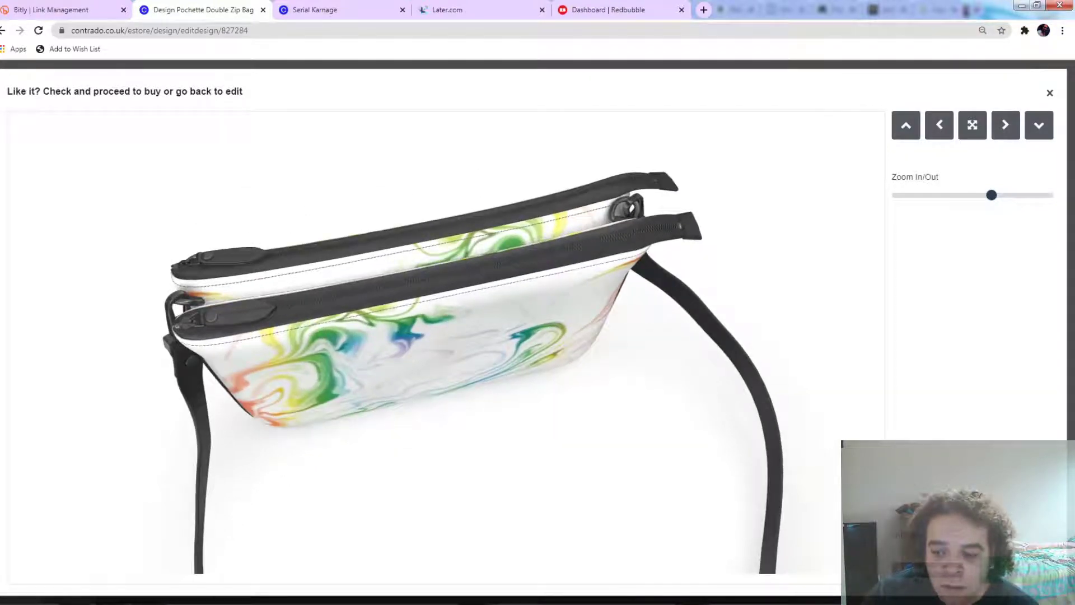
key("Escape")
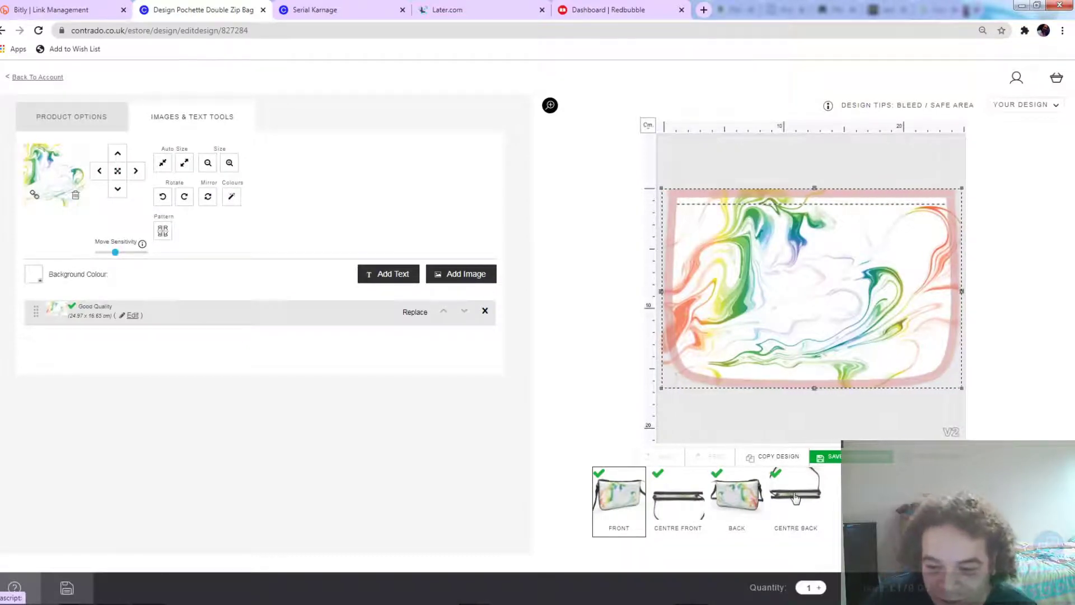
Step: Auto-size the centre back image to fill its panel
left_click(187, 166)
left_click(186, 166)
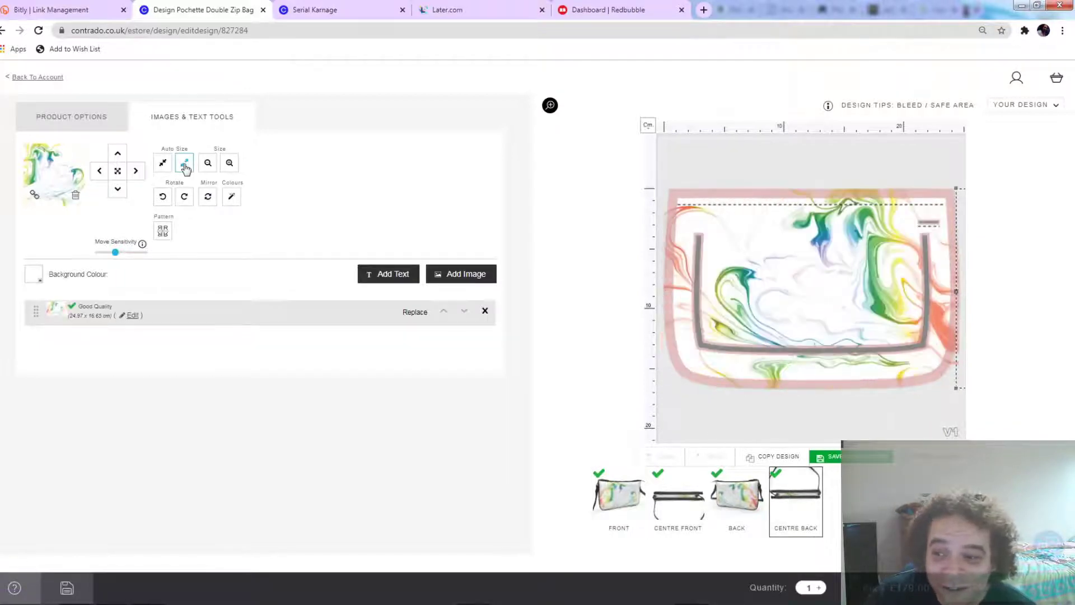
left_click(187, 166)
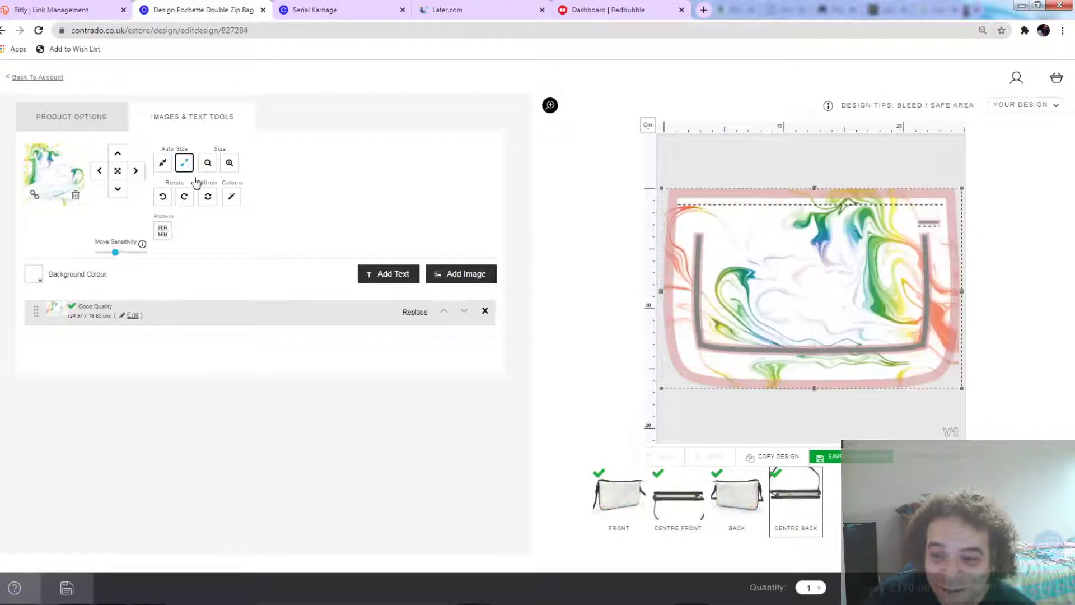
Step: Apply the Mirrored Pattern repeat style to the centre front image, shift it right and check the bag in the 3D preview
left_click(686, 509)
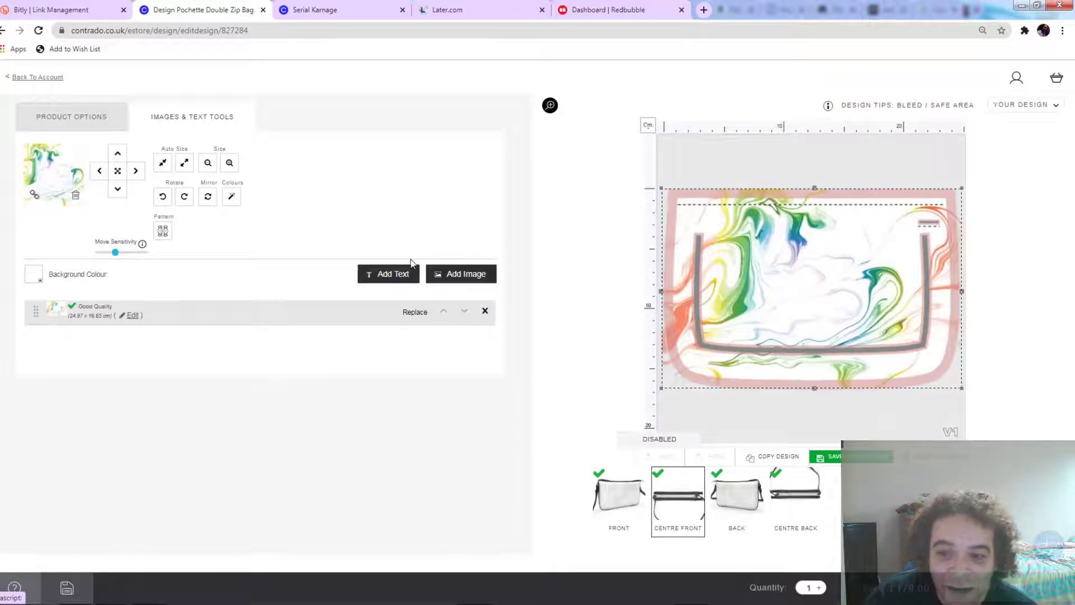
left_click(164, 232)
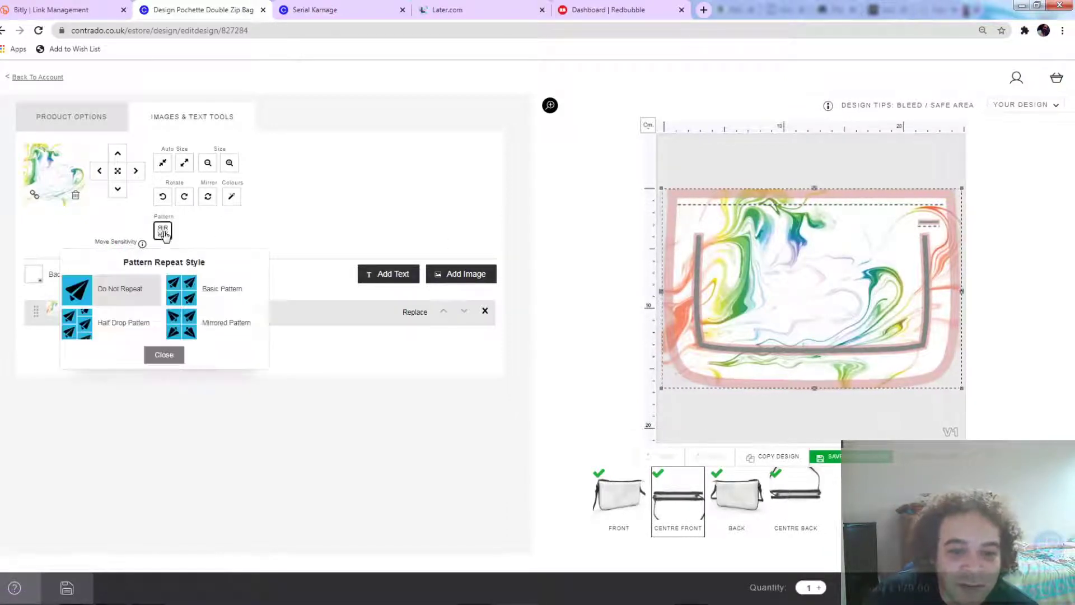
left_click(209, 331)
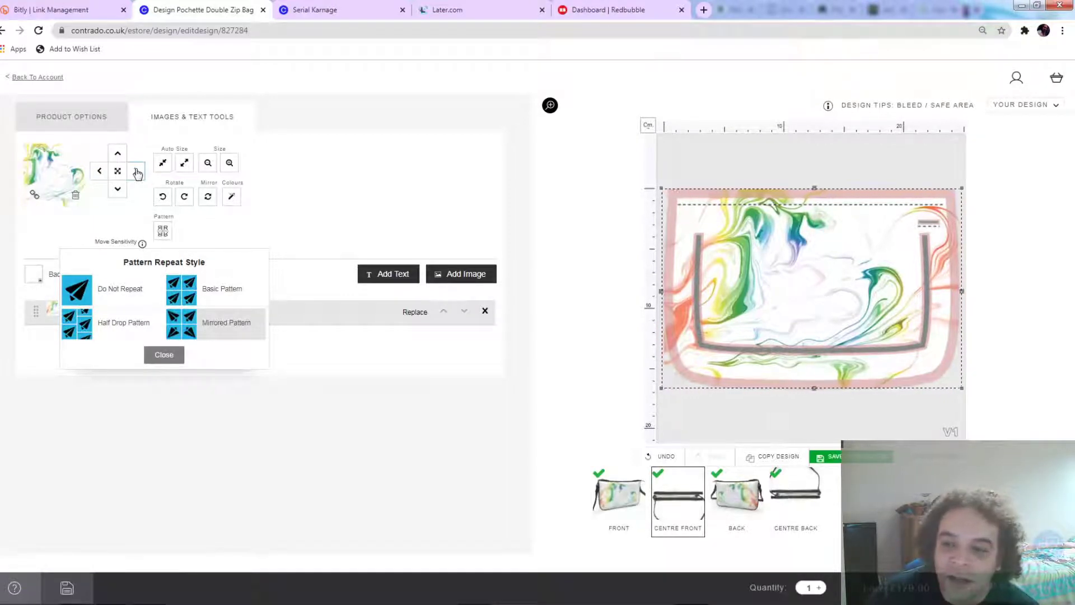
left_click(137, 173)
left_click(137, 174)
left_click(137, 173)
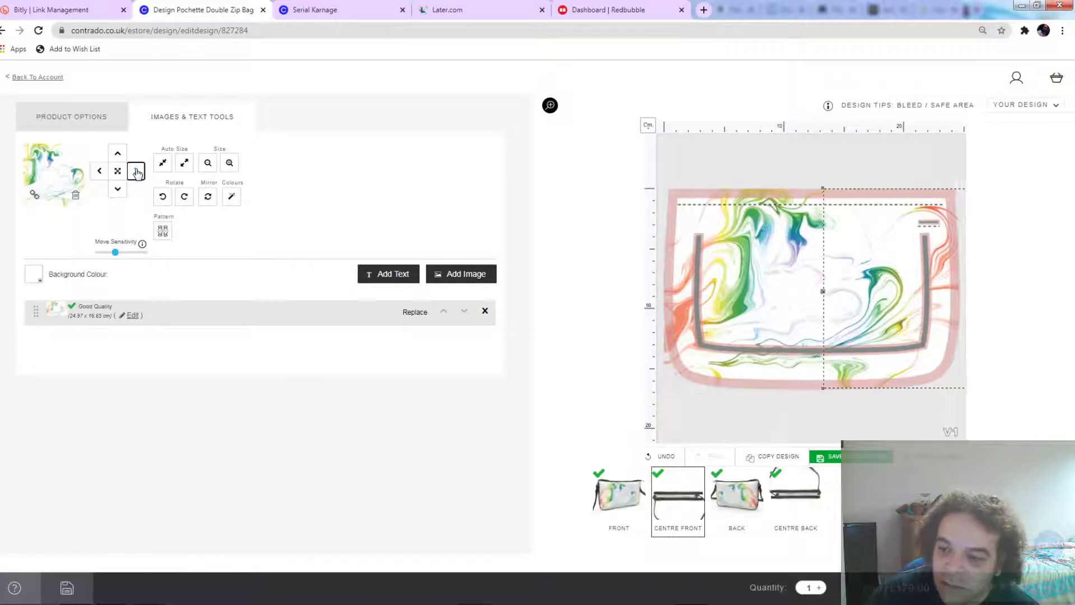
left_click(137, 174)
left_click(137, 173)
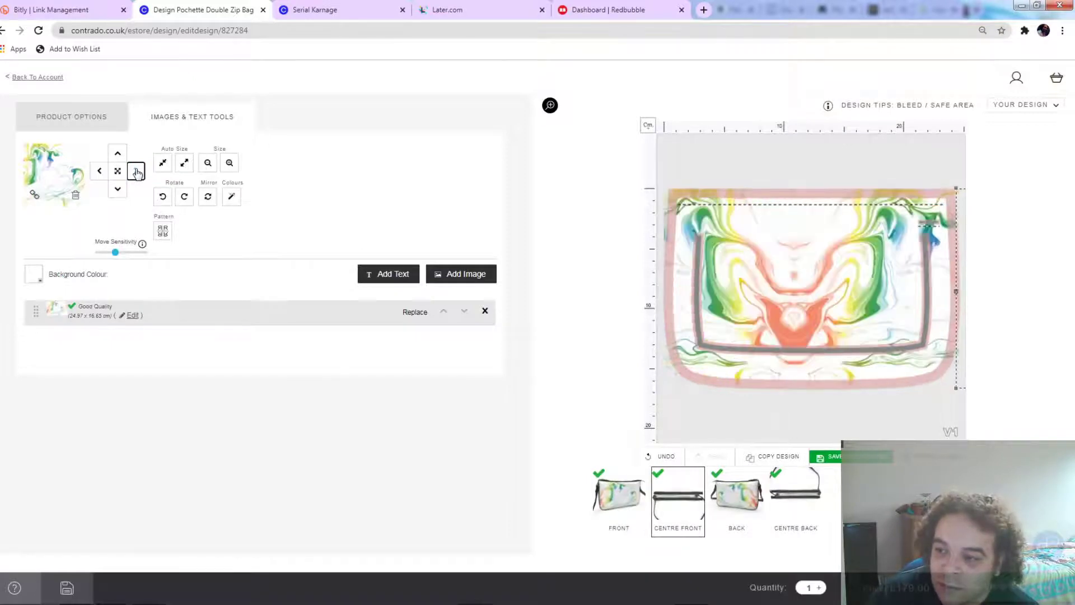
left_click(137, 174)
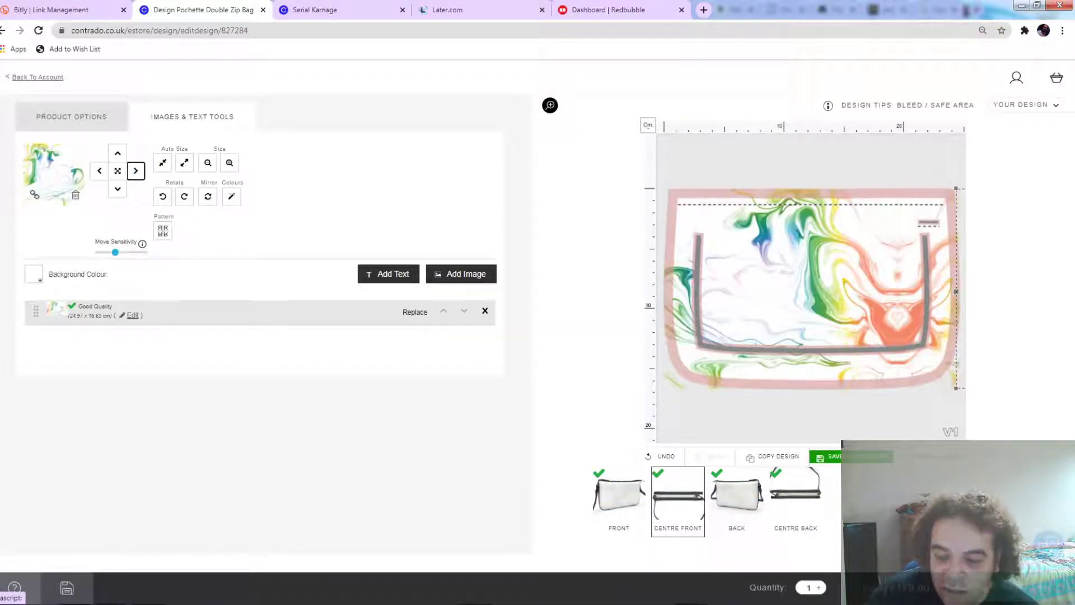
left_click(699, 425)
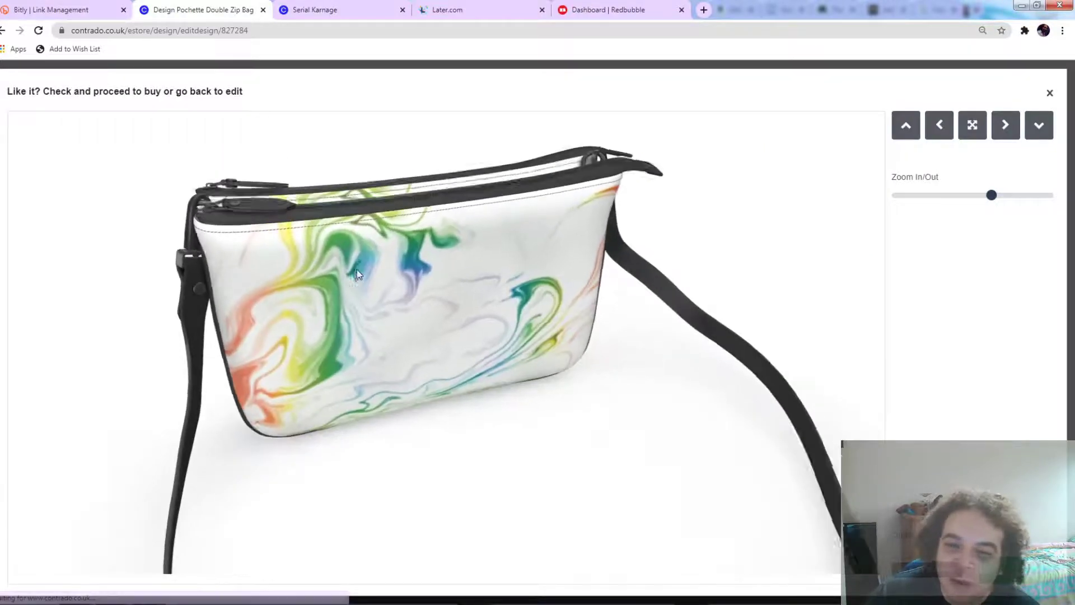
left_click_drag(314, 281, 183, 255)
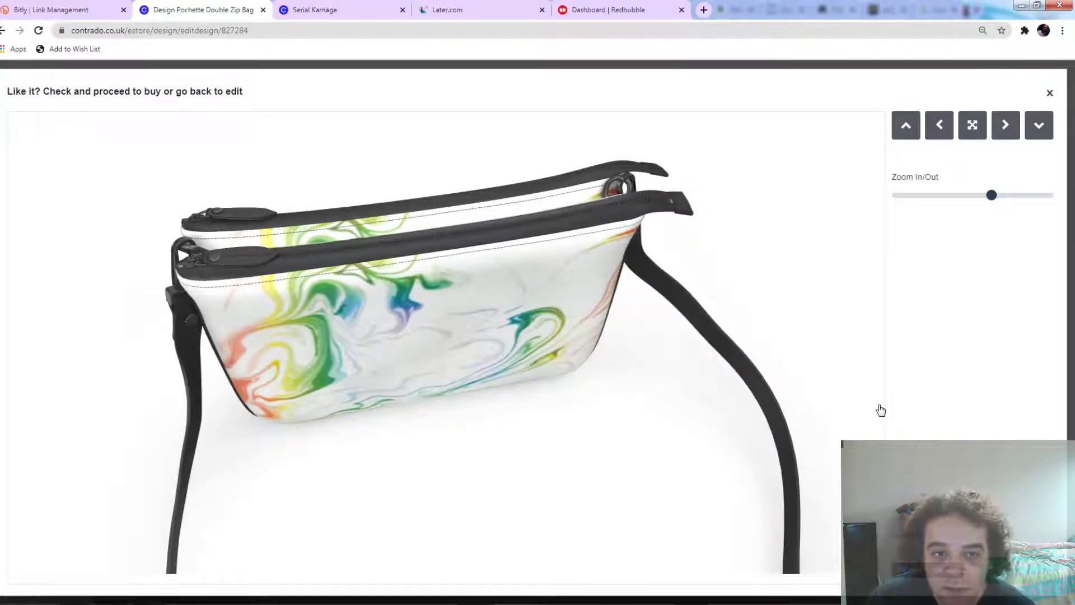
Step: Close the 3D preview and save the Pochette Double Zip Bag design over the old version
key("Escape")
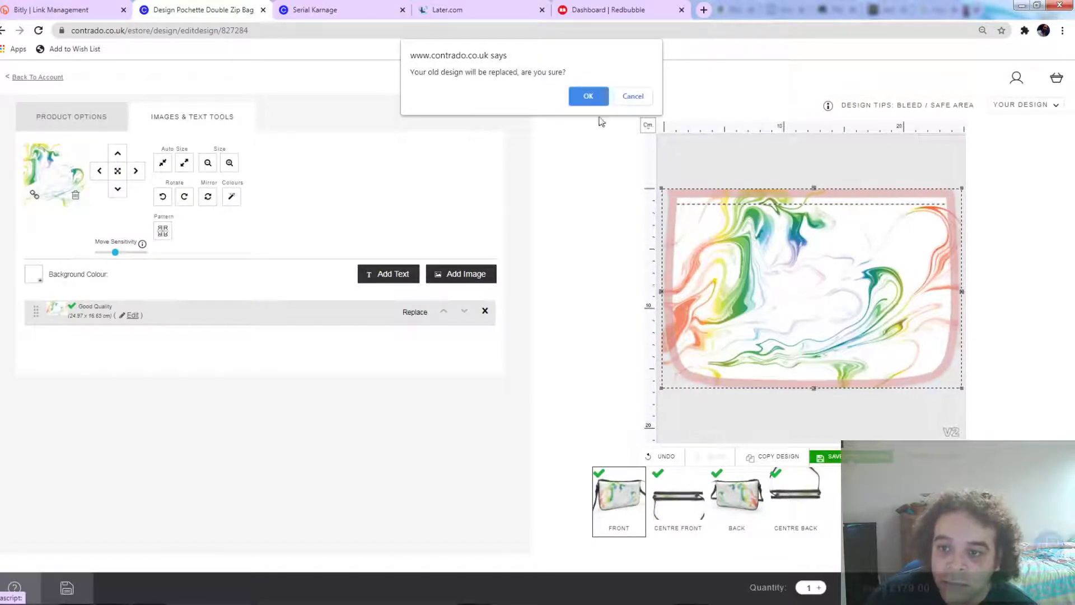
left_click(588, 93)
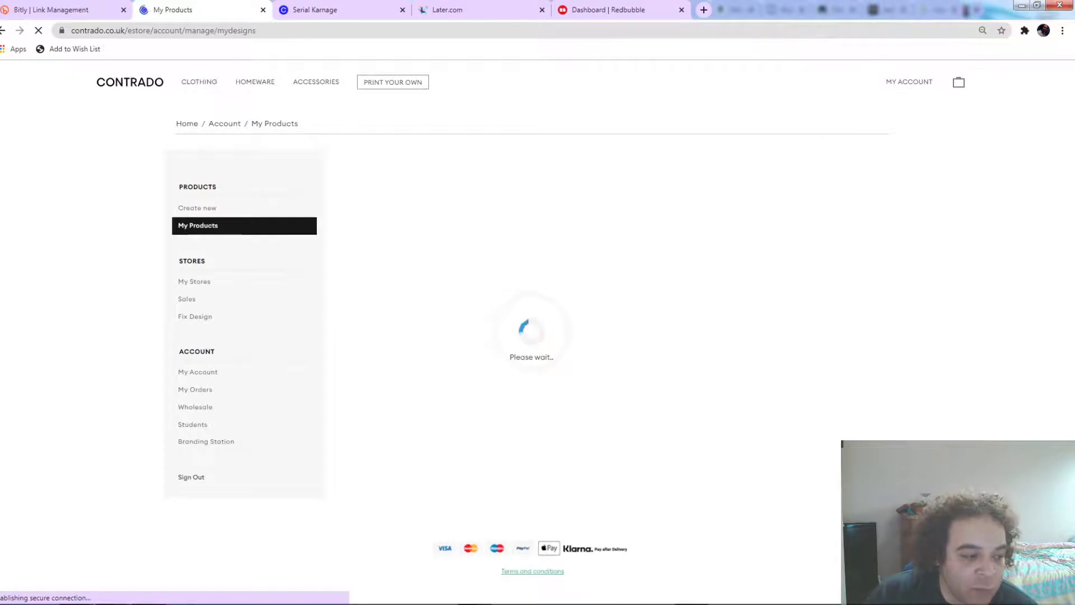
Step: Create the Shoulder Bag with the rainbow marble artwork on its front and save the design
scroll(699, 300, "down", 5)
left_click(695, 293)
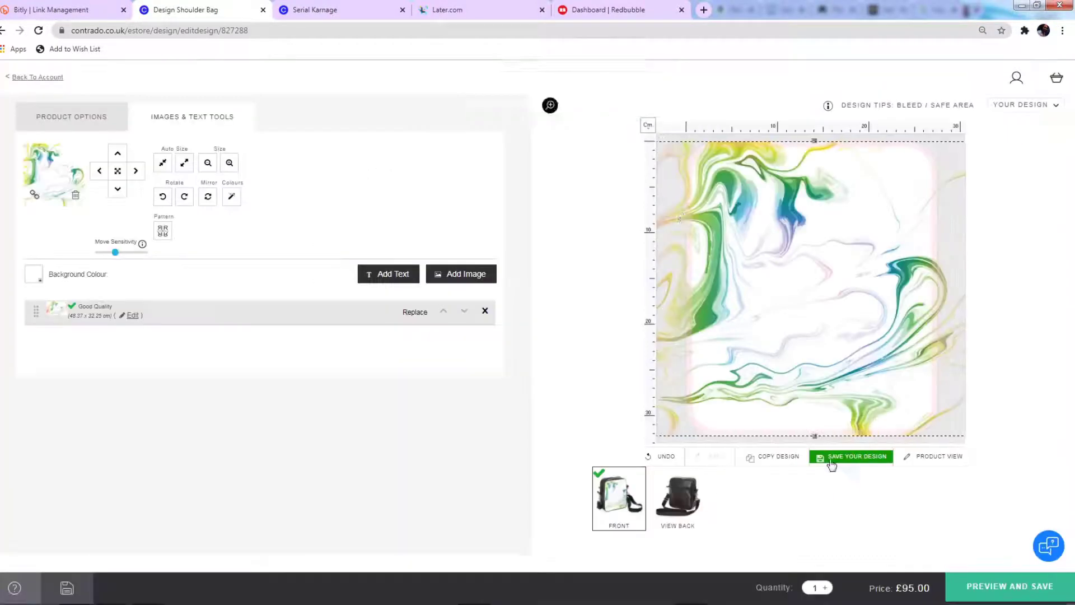
left_click(829, 458)
Step: Start a Small Leather Zip Purse, add the rainbow marble image and shift the artwork sideways on the back
scroll(548, 291, "down", 5)
left_click(548, 292)
left_click(536, 212)
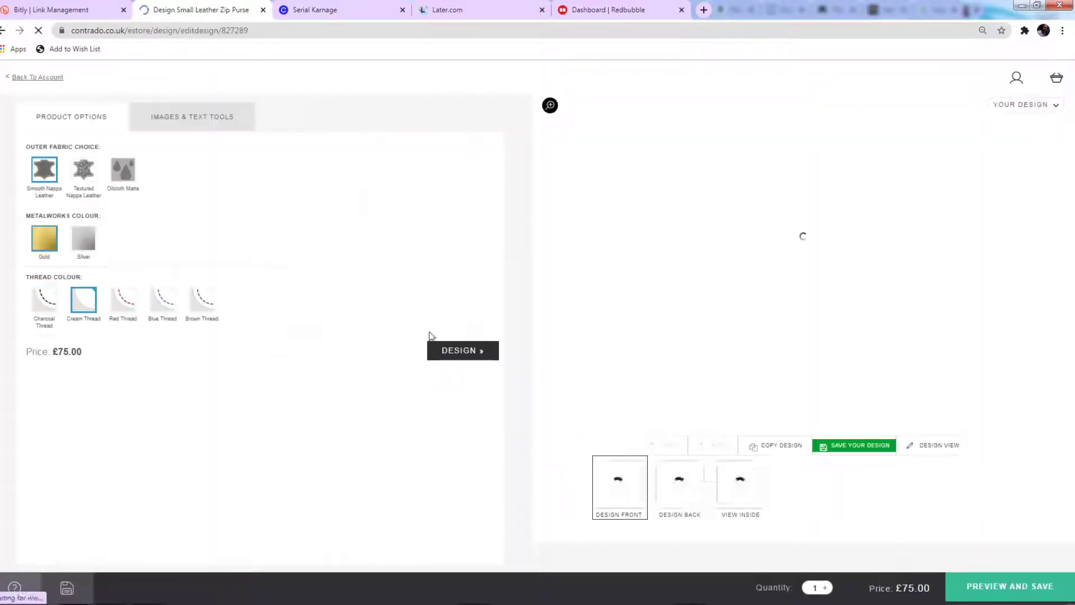
left_click(463, 274)
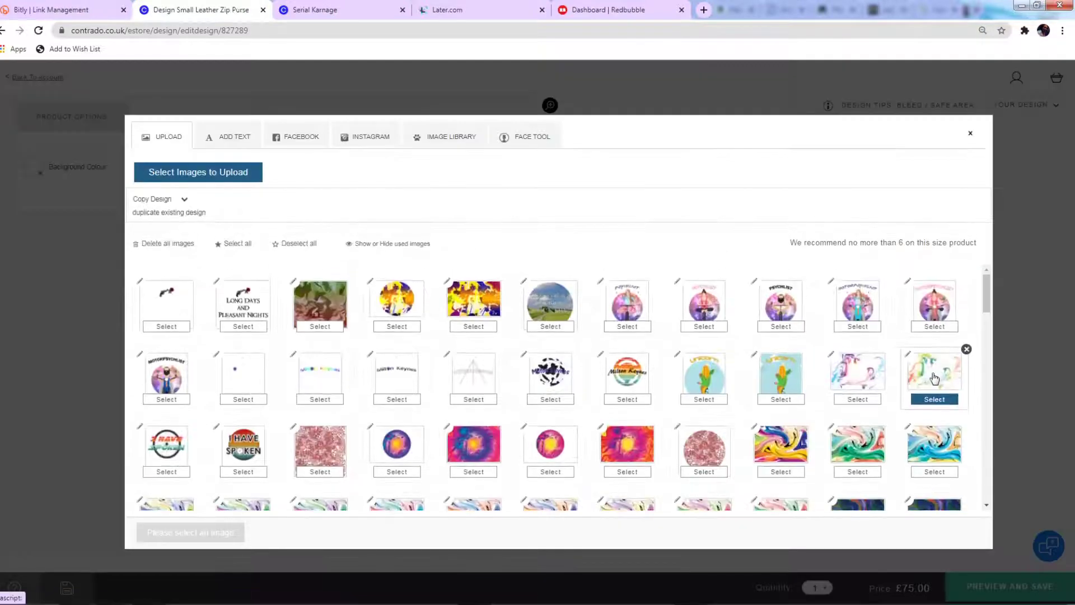
left_click(934, 388)
left_click(135, 171)
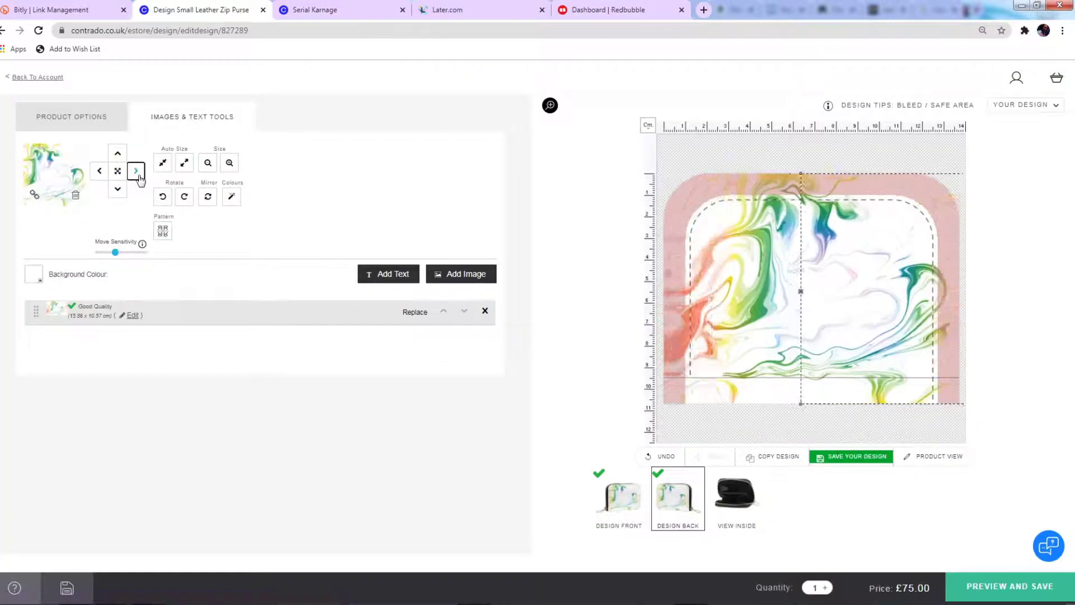
left_click(136, 171)
Step: Save the Small Leather Zip Purse design, agreeing to replace the old version
left_click(1009, 586)
left_click(75, 578)
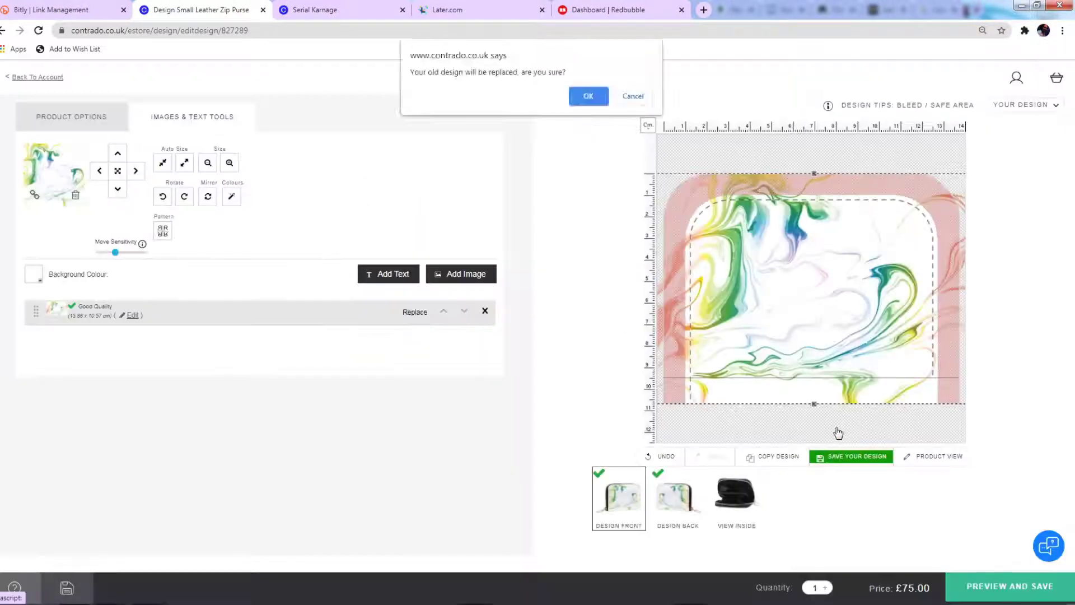
left_click(586, 95)
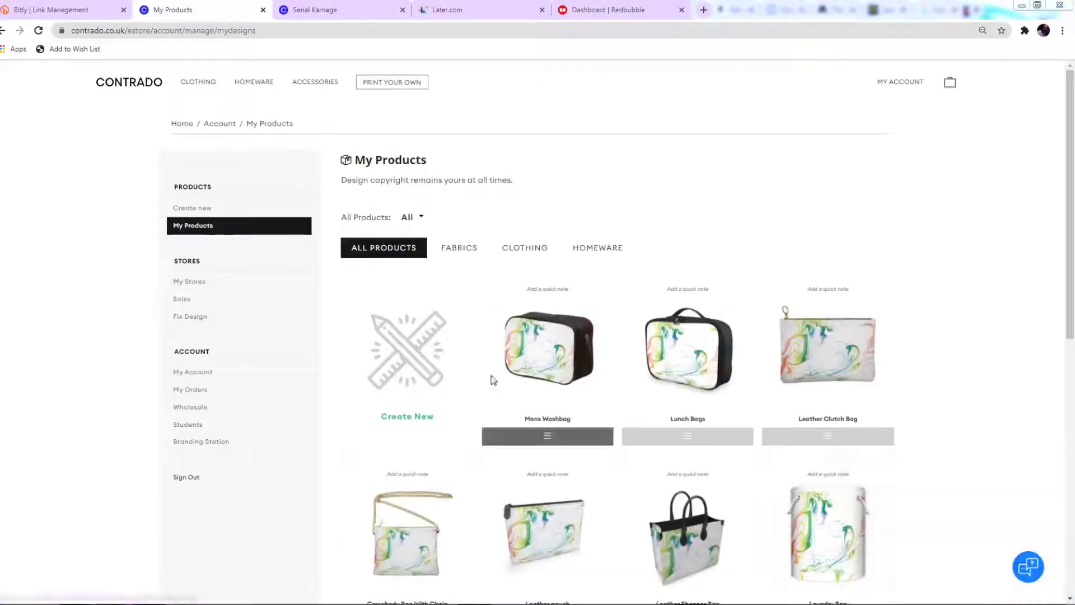
Step: Start a Mens Wallet, auto-size the rainbow marble artwork to cover the outside and save the design
scroll(492, 377, "down", 5)
left_click(499, 439)
left_click(184, 163)
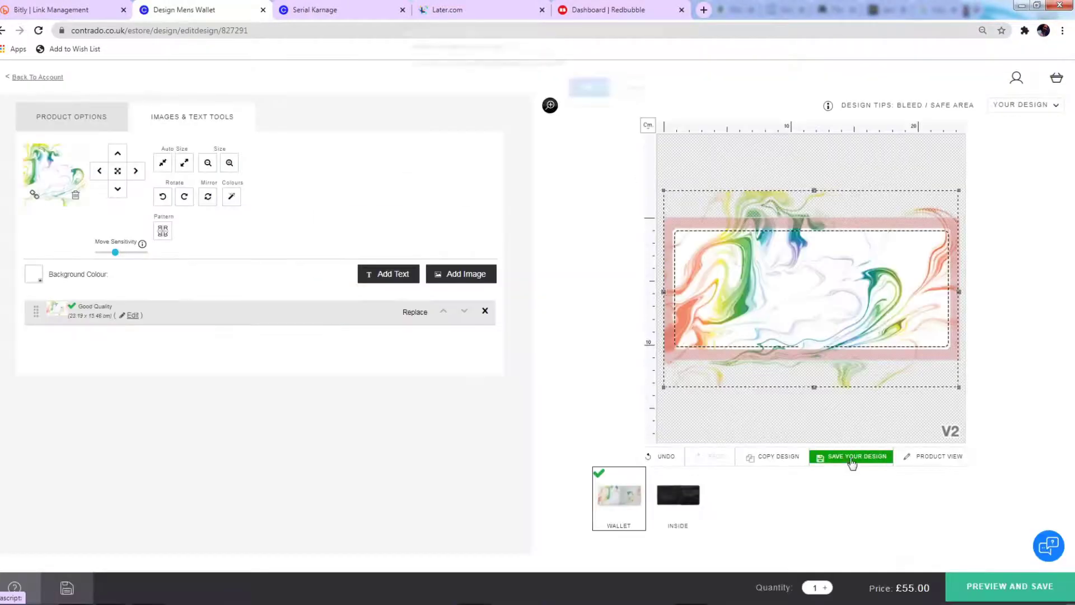
left_click(852, 456)
Step: Start a Travel Wallet and add the rainbow marble image to it
scroll(917, 312, "down", 5)
left_click(829, 268)
left_click(781, 295)
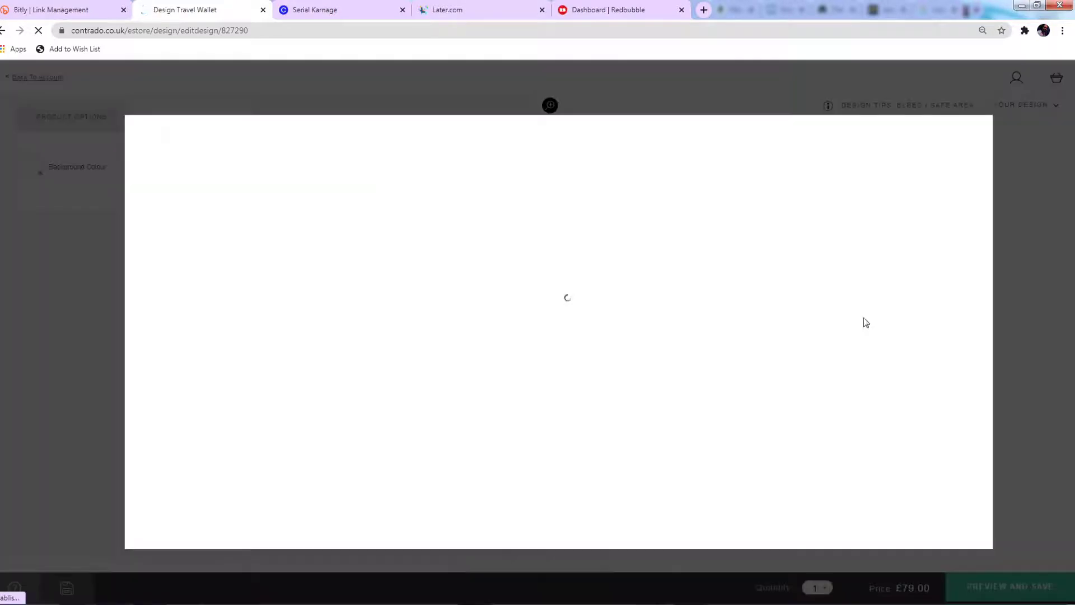
left_click(932, 374)
left_click(212, 532)
Step: Apply the Mirrored Pattern to the Travel Wallet's back, shift the artwork to the right and save the design
left_click(167, 238)
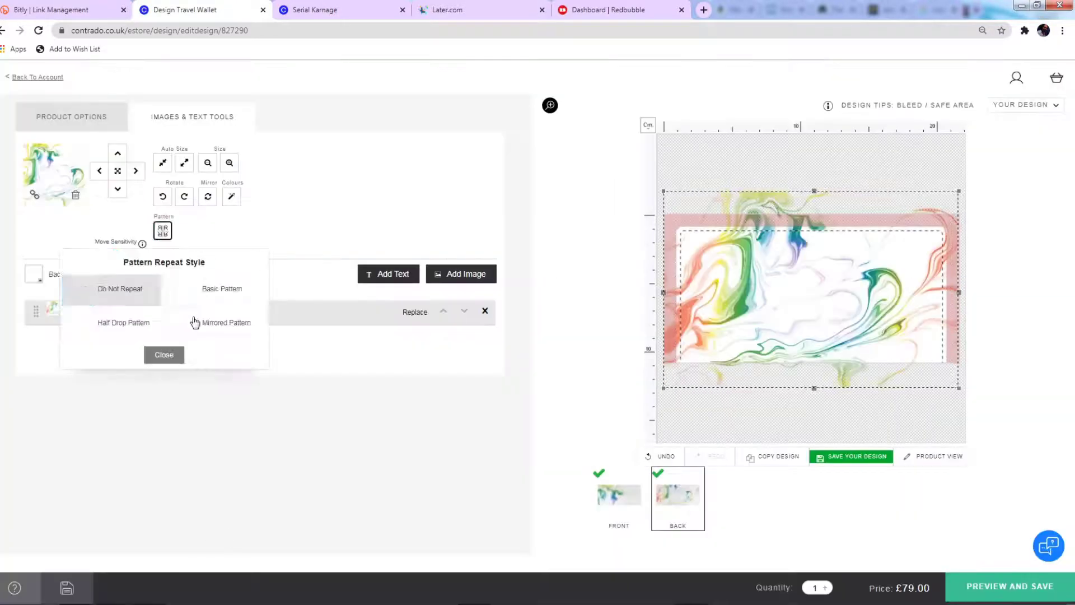
left_click(192, 319)
left_click(163, 353)
left_click(136, 171)
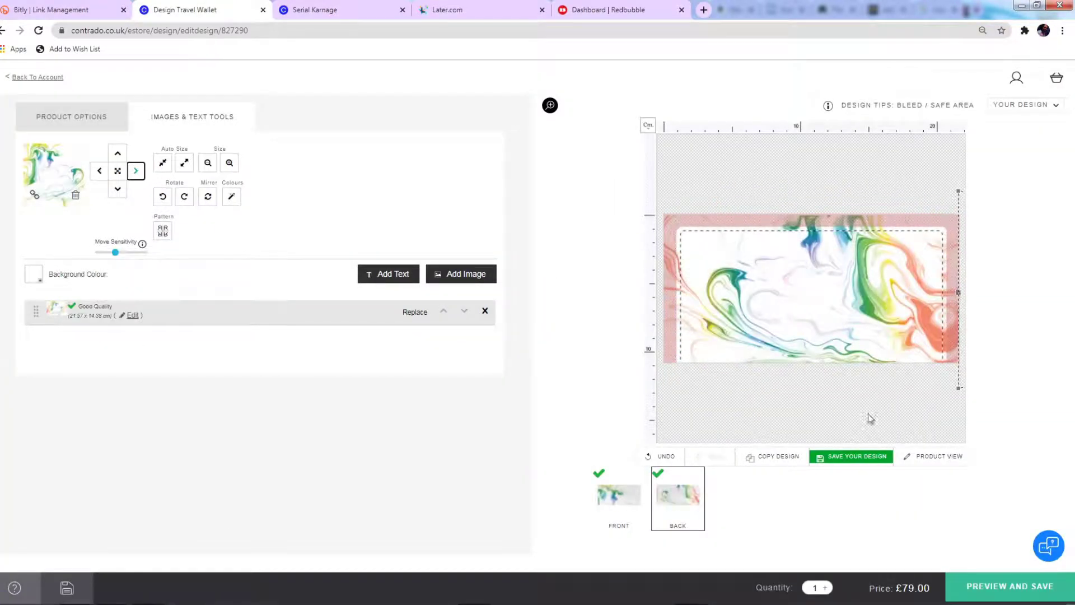
left_click(840, 456)
Step: Start the Wash Bags product, place the rainbow marble image on its front and back and save the design
left_click(665, 211)
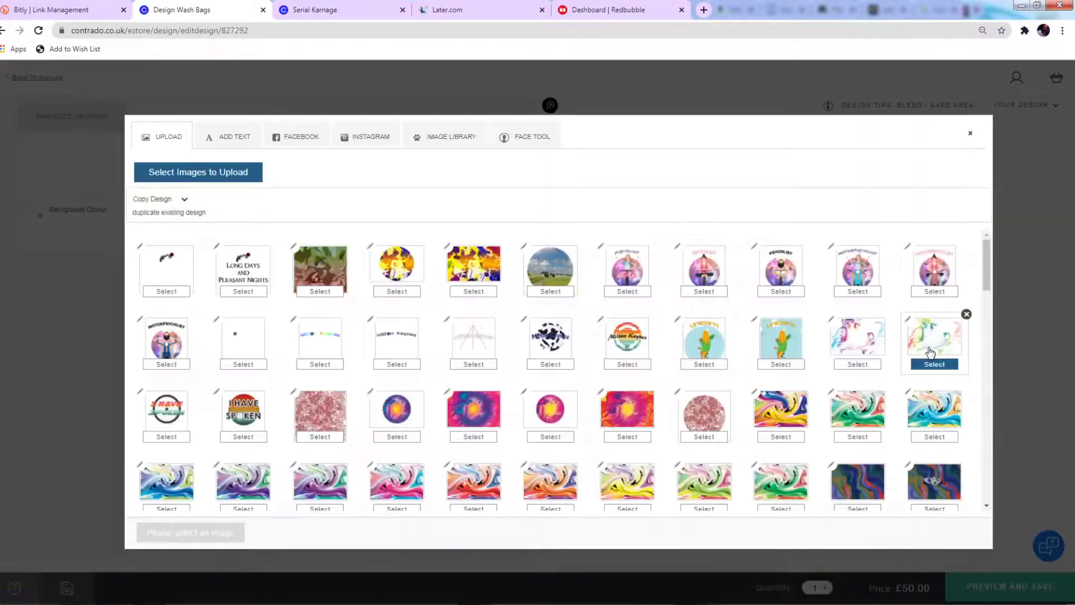
left_click(936, 360)
left_click(1003, 587)
left_click(1017, 578)
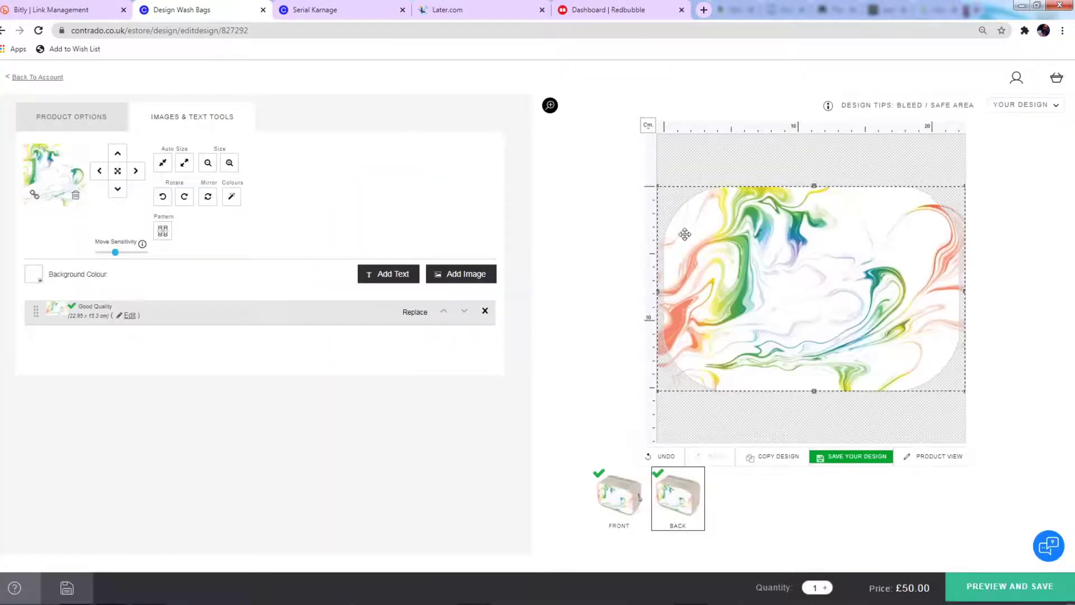
Step: Start a Zip Top Handbag and place the rainbow marble image on its front and back
scroll(683, 237, "down", 10)
left_click(548, 303)
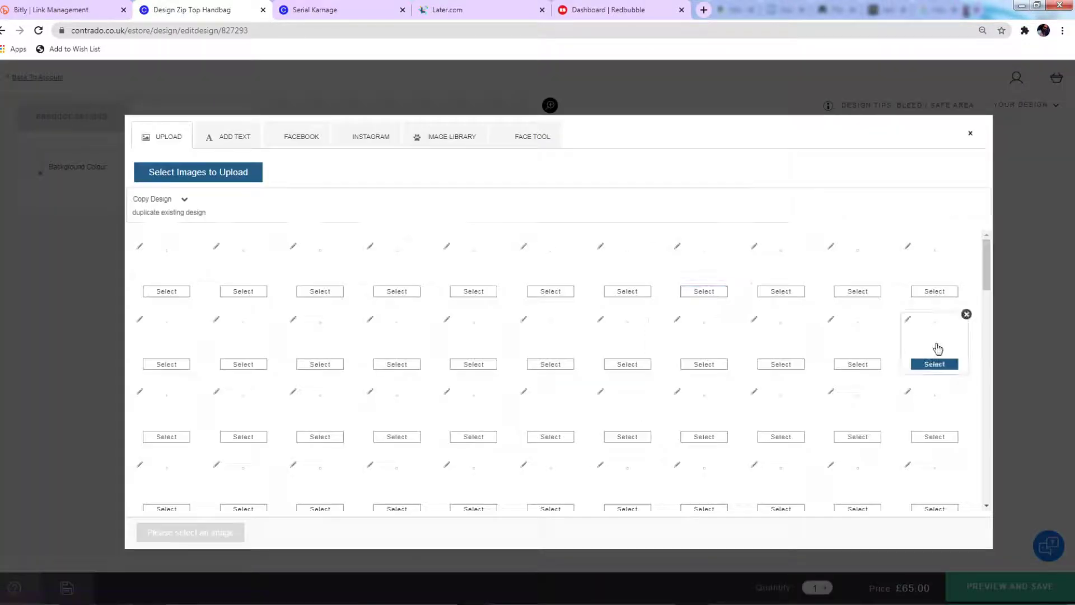
left_click(934, 361)
left_click(196, 533)
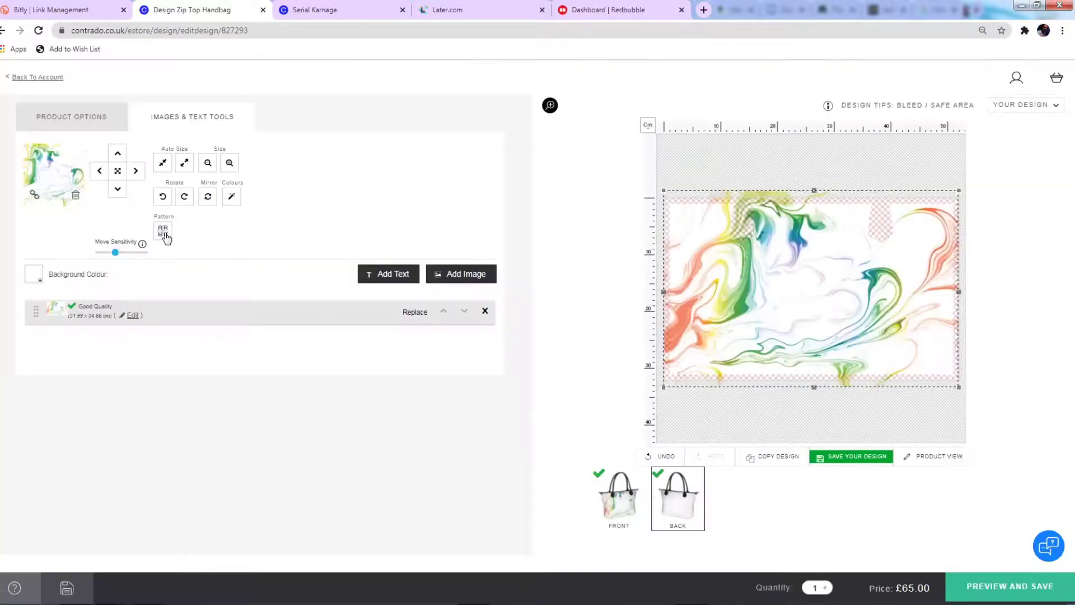
Step: Apply the Mirrored Pattern to the Zip Top Handbag's back and save the design
left_click(163, 230)
left_click(217, 320)
left_click(849, 463)
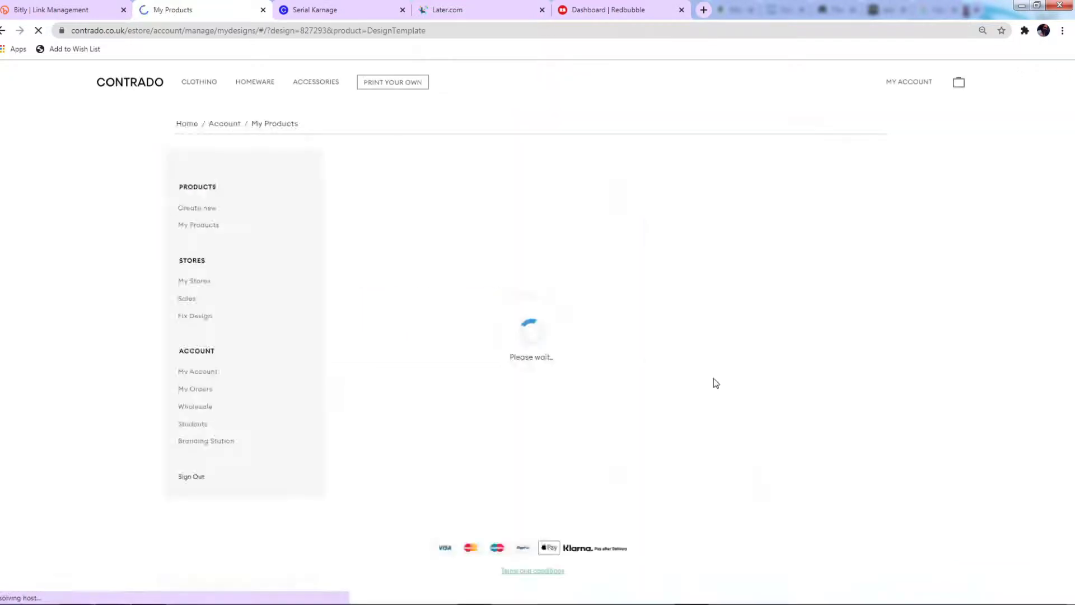
Step: Start a Zip Top Pouch and place the rainbow marble image on its front and back
scroll(713, 380, "down", 10)
left_click(353, 389)
left_click(384, 415)
left_click(446, 252)
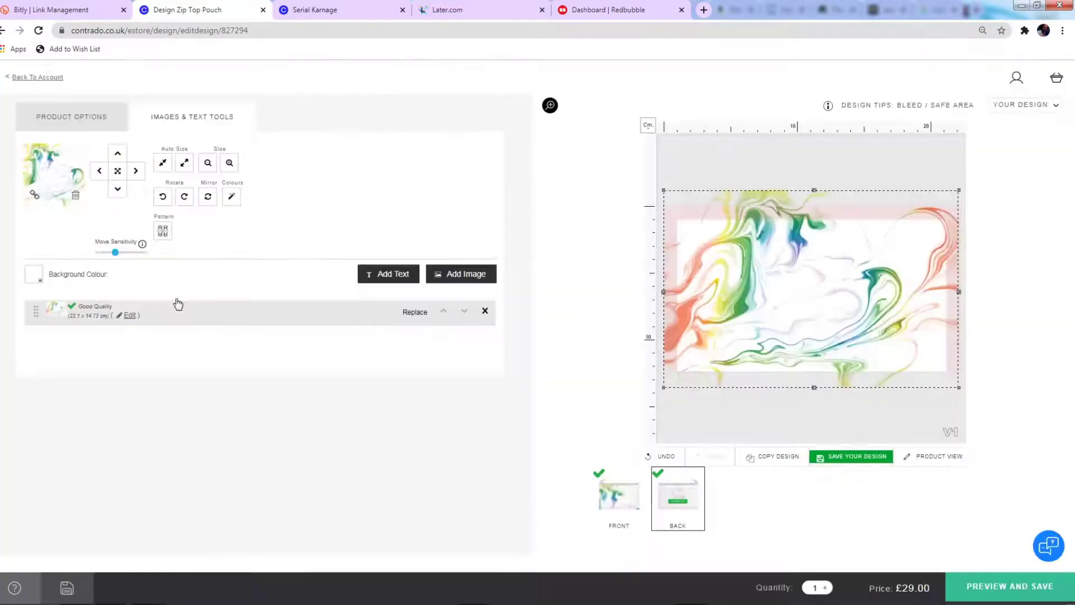
Step: Mirror and shift the artwork on the Zip Top Pouch's back, save the design and close its option check
left_click(163, 230)
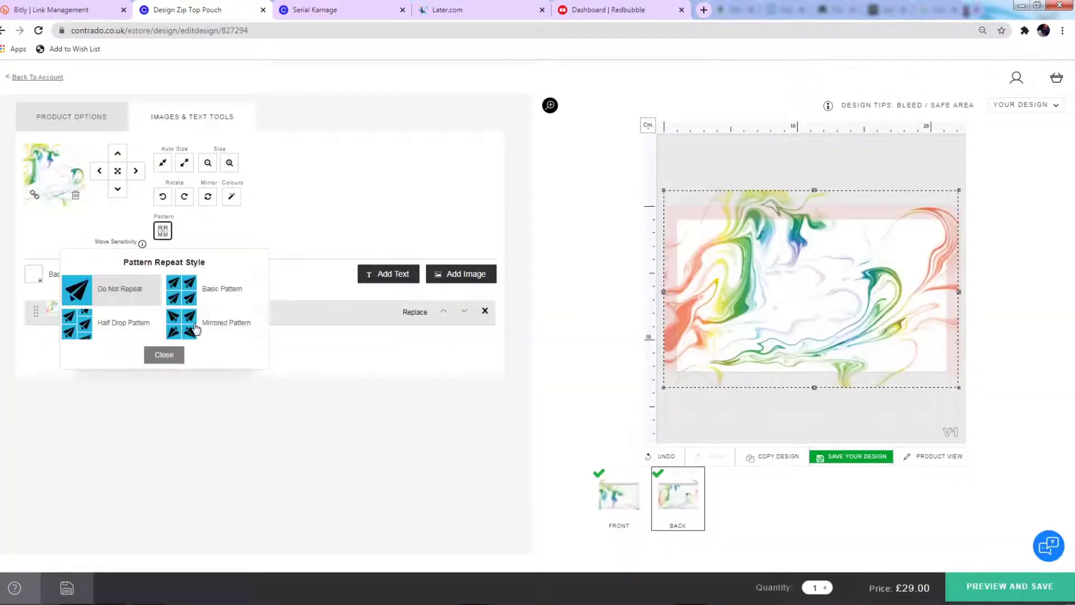
left_click(135, 171)
left_click(614, 498)
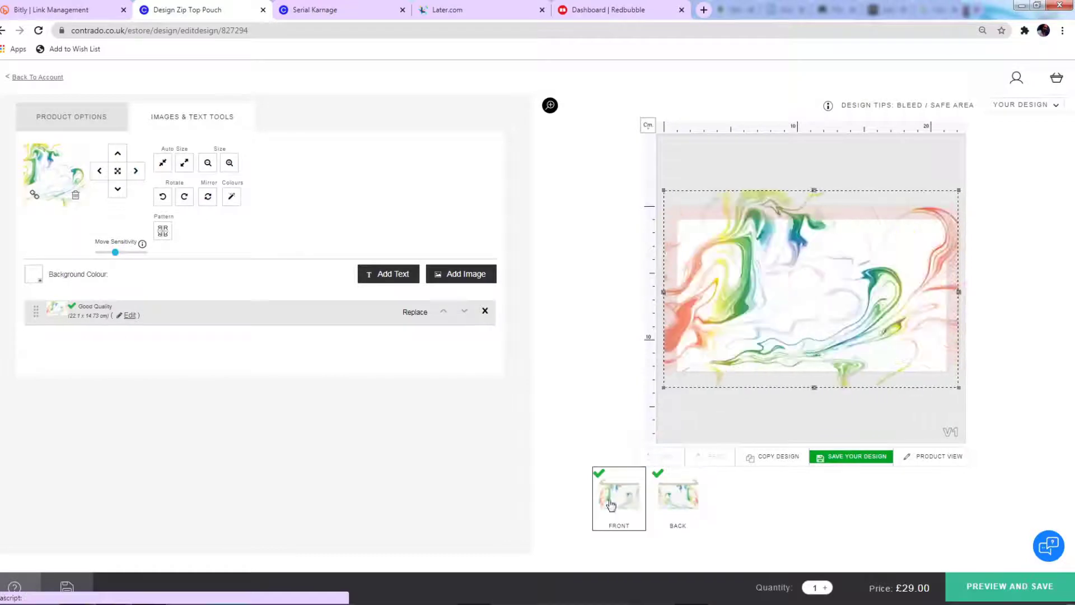
left_click(835, 456)
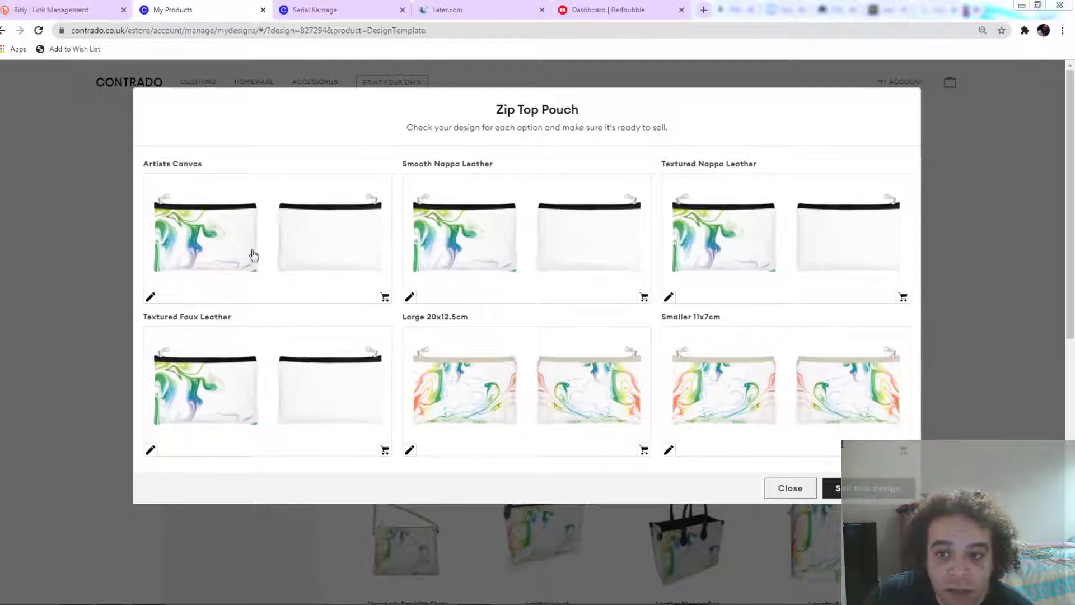
left_click(790, 488)
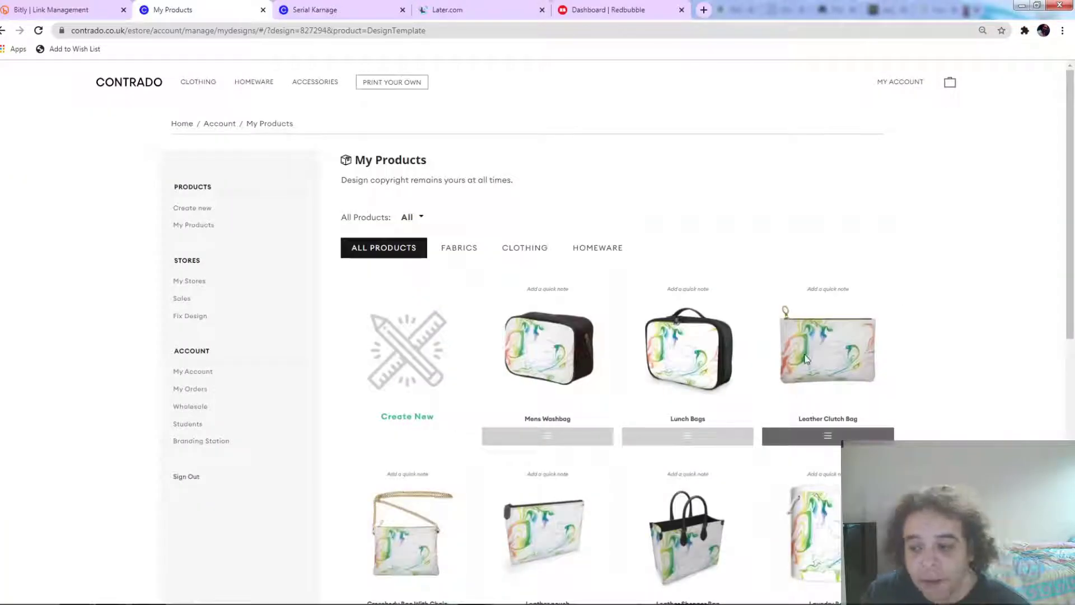
Step: Reopen the saved Zip Top Pouch for editing, save it over the old design and close its option check
scroll(776, 346, "down", 15)
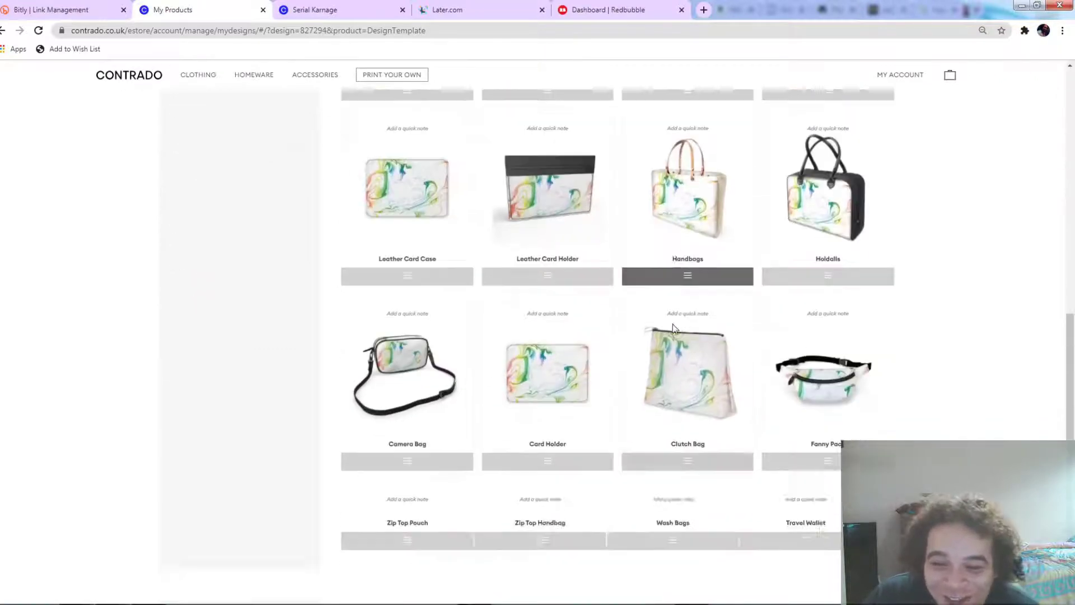
scroll(425, 312, "up", 3)
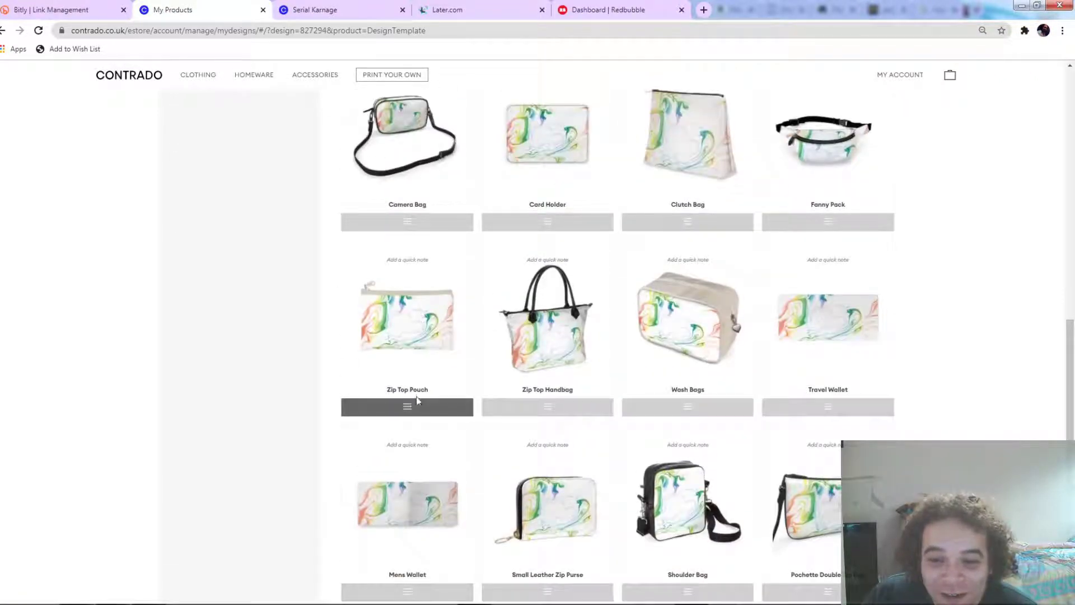
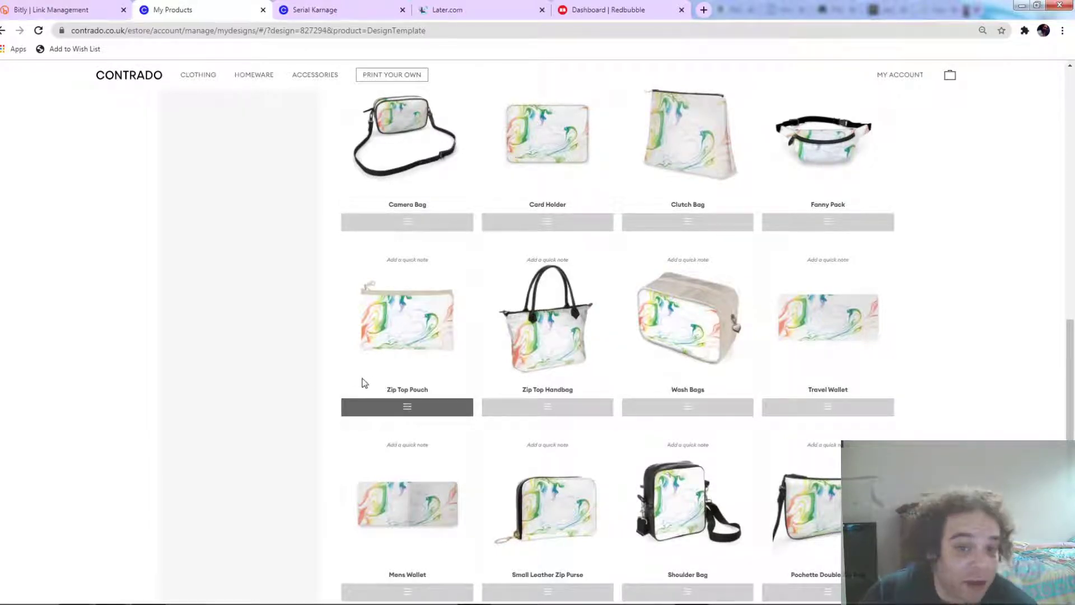
left_click(407, 416)
left_click(371, 305)
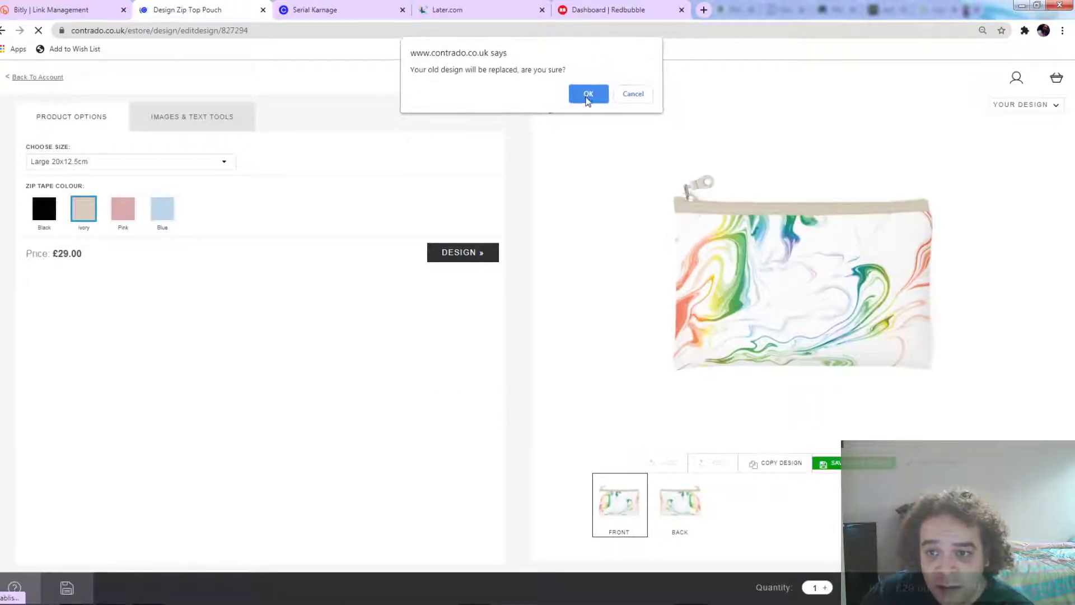
left_click(587, 96)
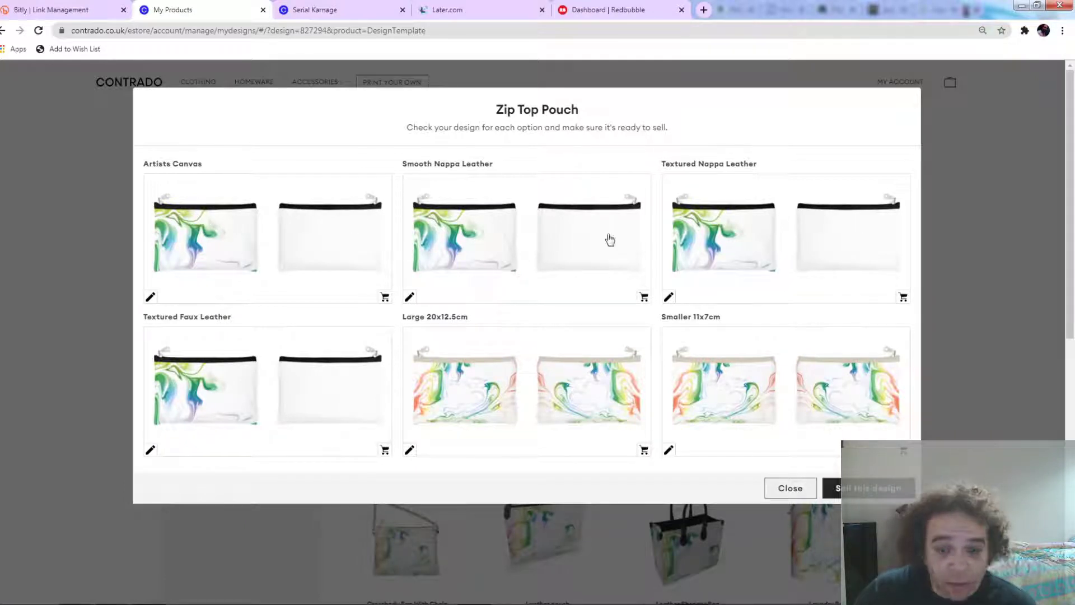
left_click(791, 488)
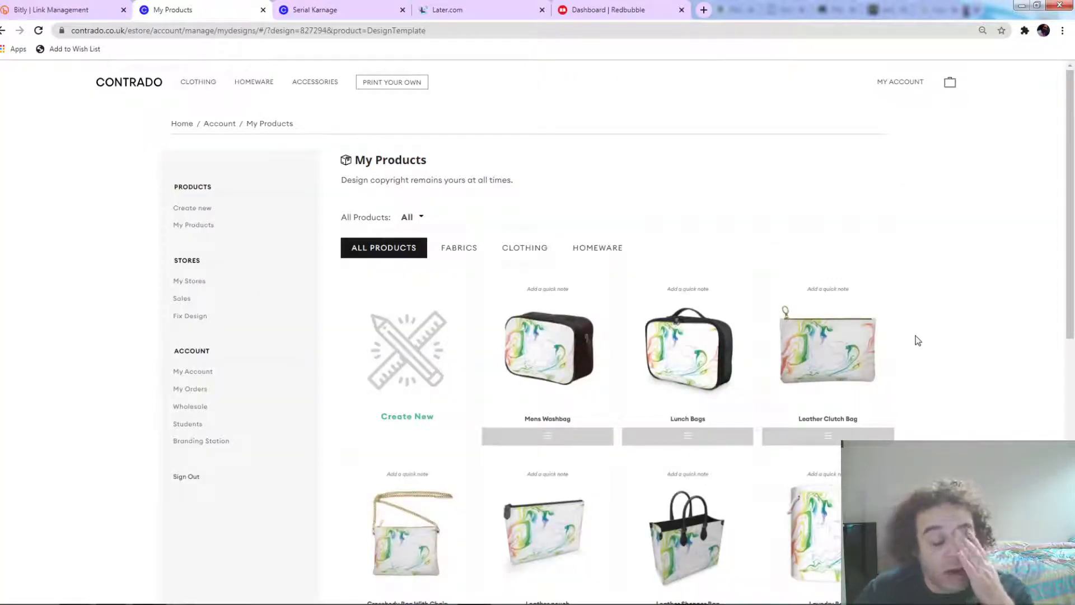
Step: Review the thumbnails of the bags, wallets and purses carrying the rainbow marble artwork in My Products
scroll(926, 342, "down", 4)
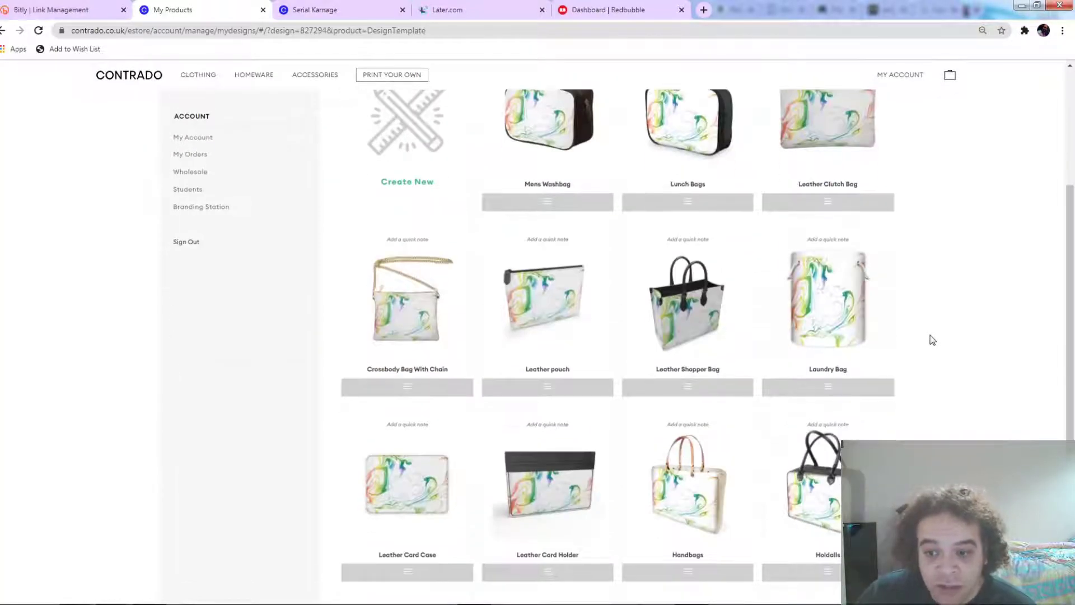
scroll(931, 341, "down", 9)
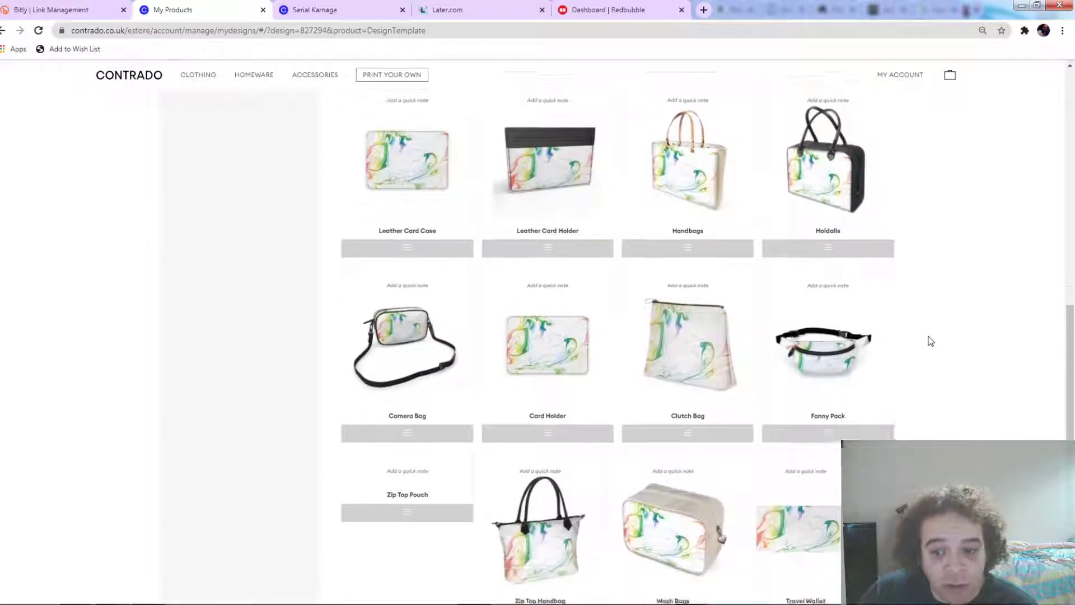
scroll(931, 341, "down", 2)
scroll(931, 341, "up", 7)
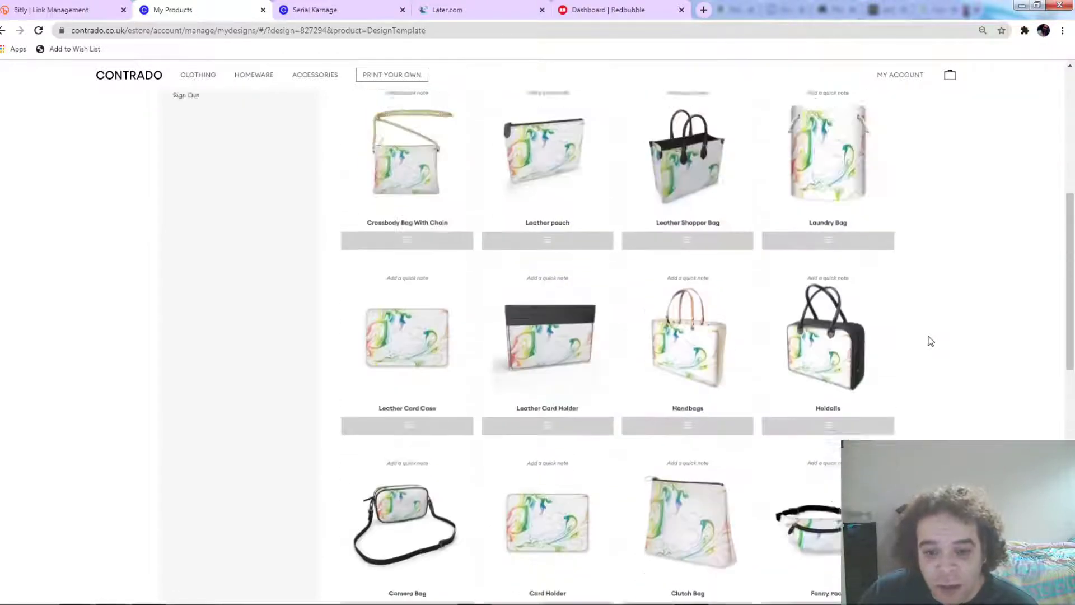
scroll(931, 341, "down", 6)
scroll(931, 341, "up", 5)
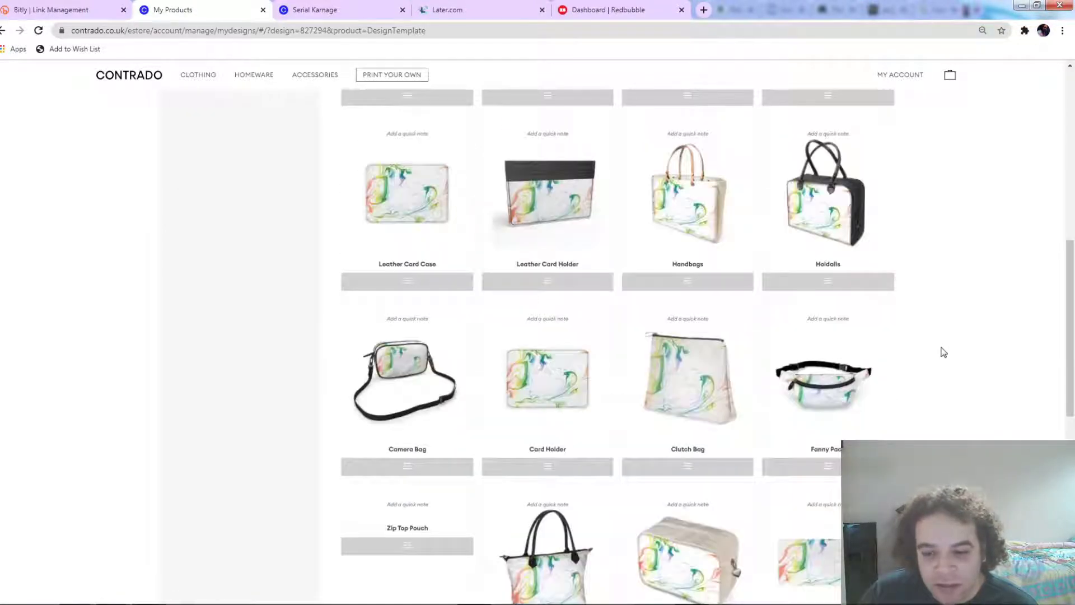
scroll(941, 351, "down", 5)
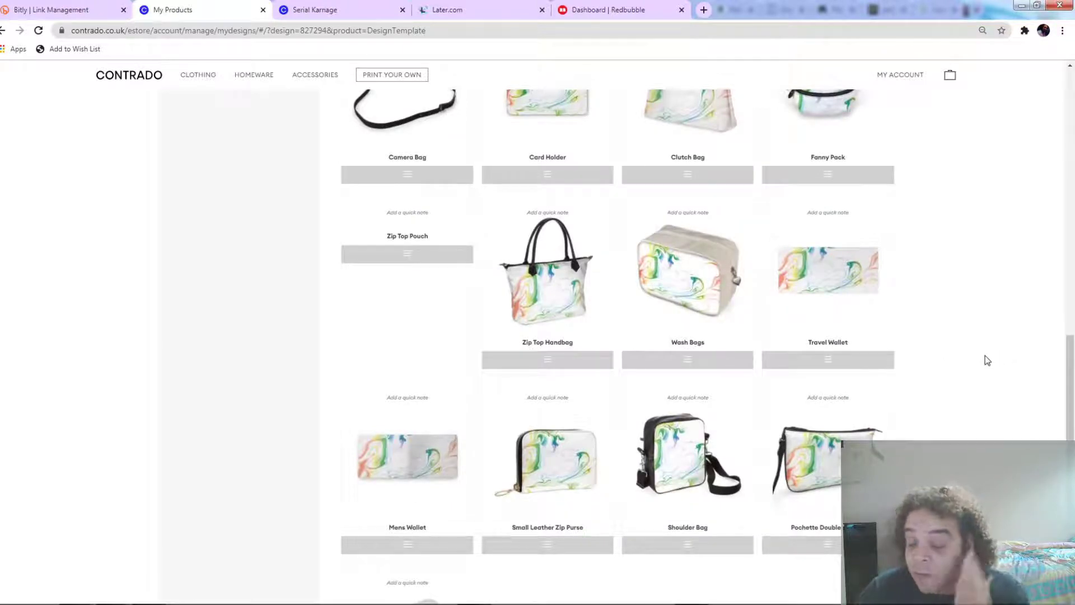
scroll(980, 357, "down", 4)
scroll(967, 340, "down", 3)
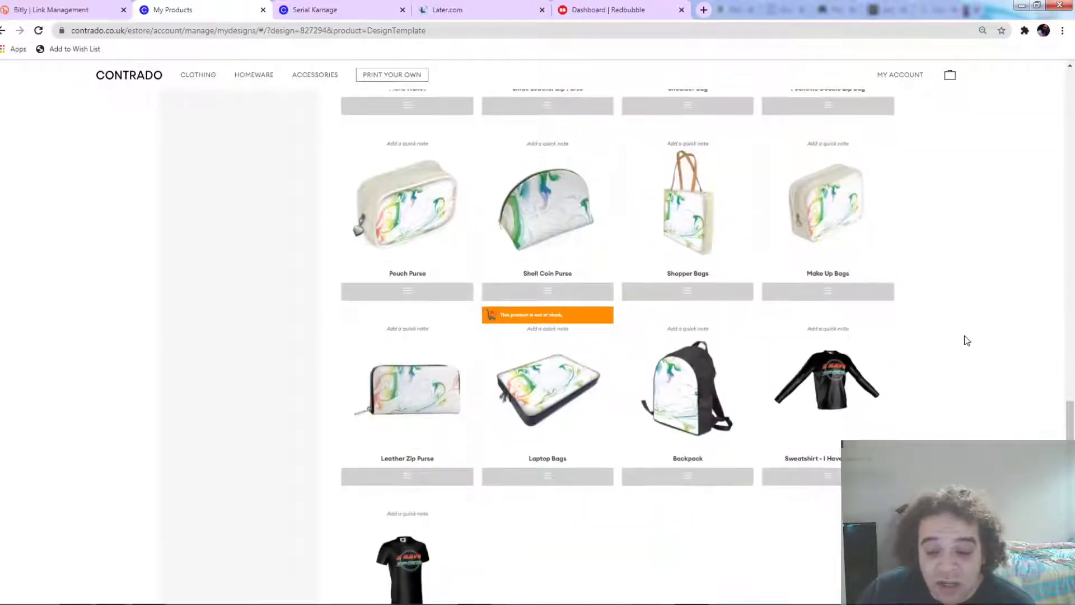
scroll(968, 340, "up", 8)
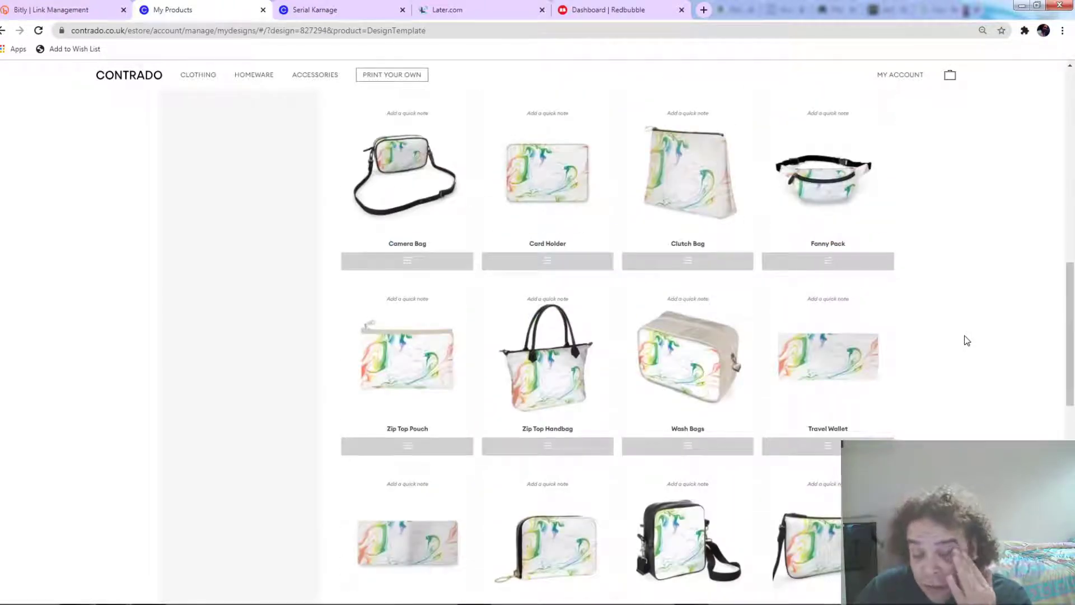
Step: Generate more designs from the saved Leather pouch in My Products
scroll(971, 305, "up", 10)
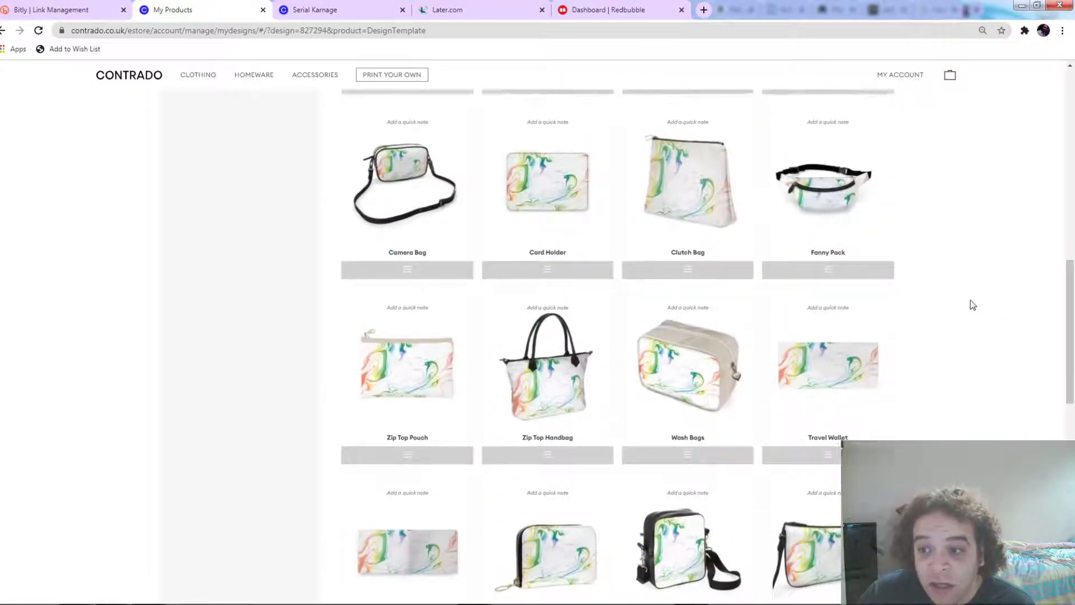
scroll(973, 304, "up", 1)
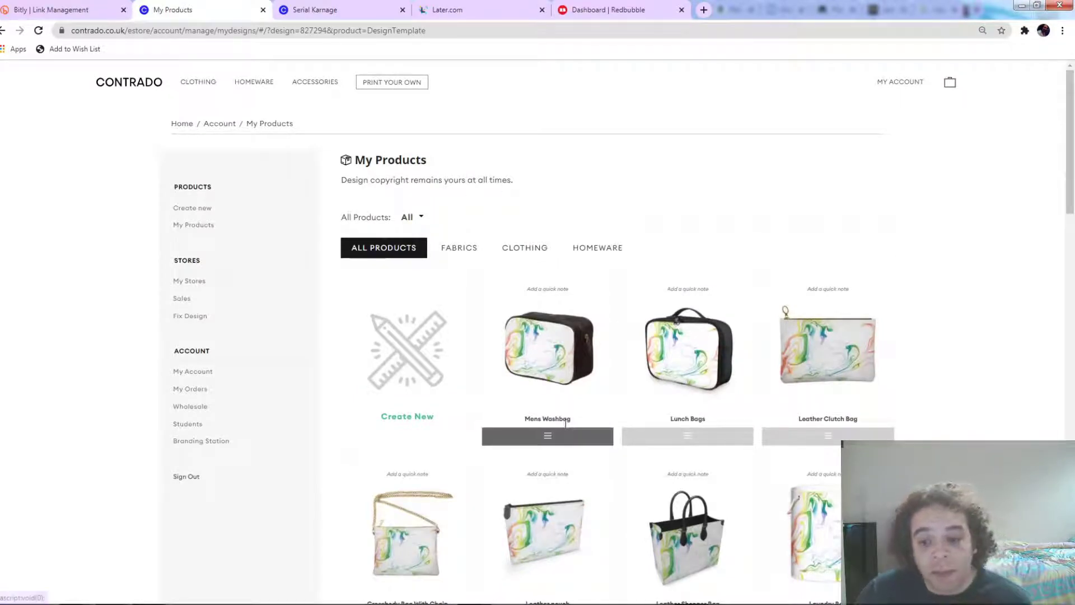
left_click(569, 441)
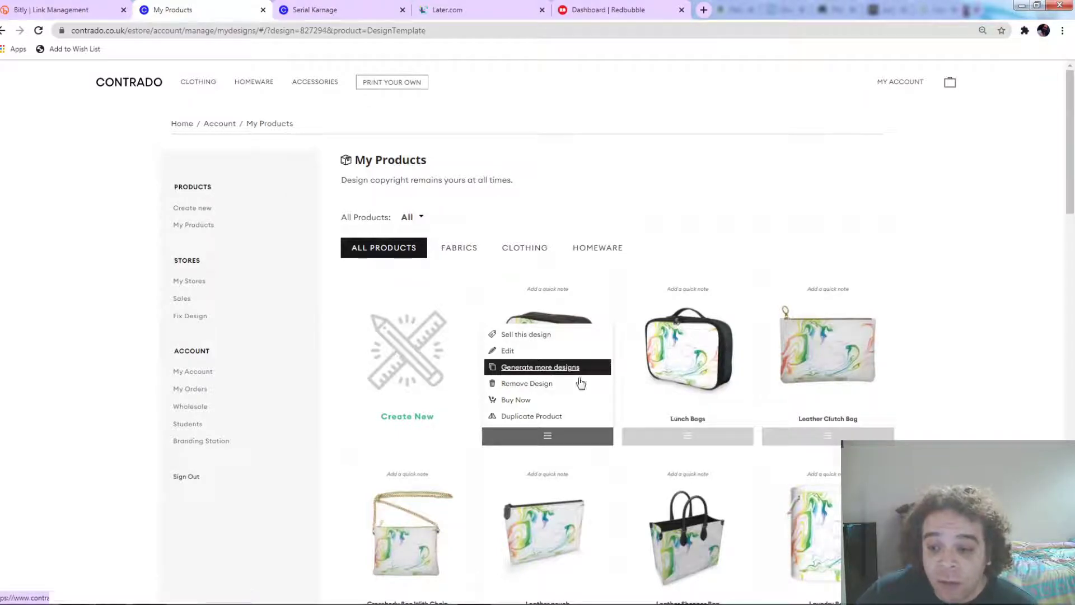
scroll(564, 459, "down", 3)
left_click(563, 448)
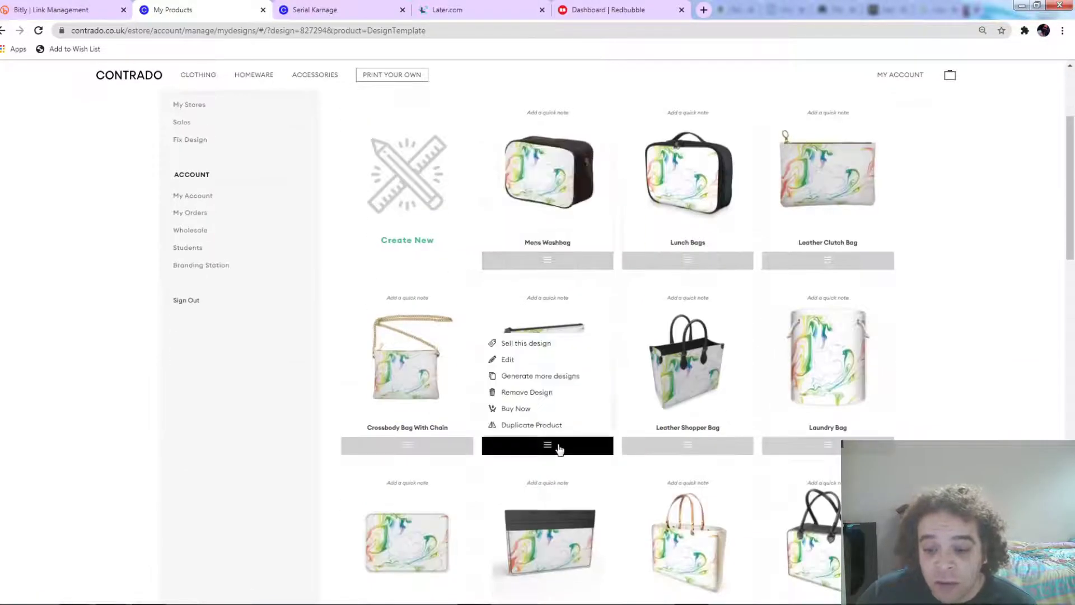
left_click(547, 376)
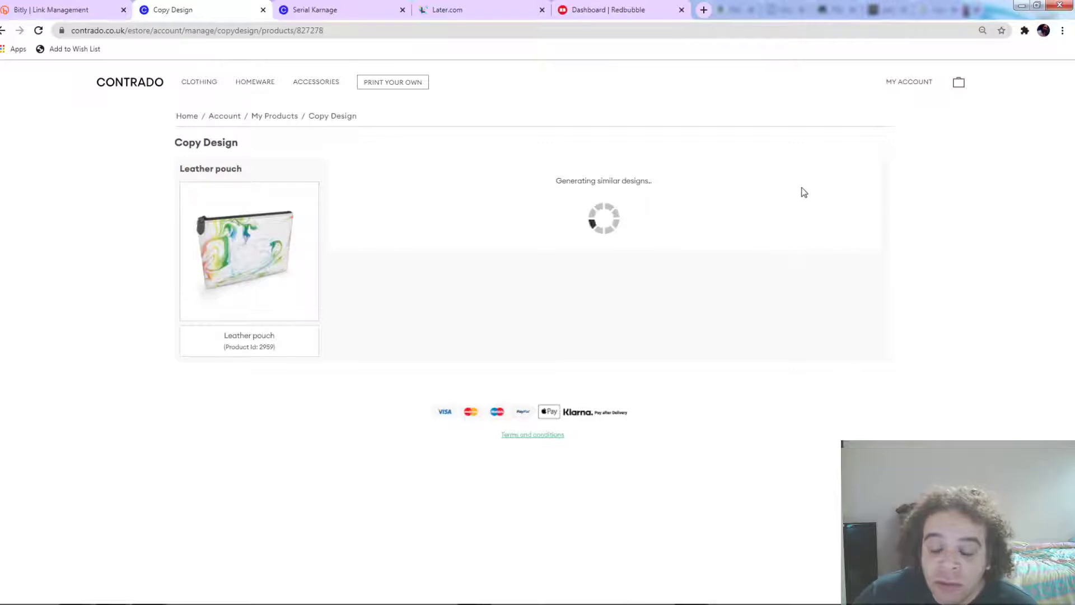
Step: Add the Curve Hobo Bag and the Square Hobo Bag to the products copying the Leather pouch design
left_click(813, 170)
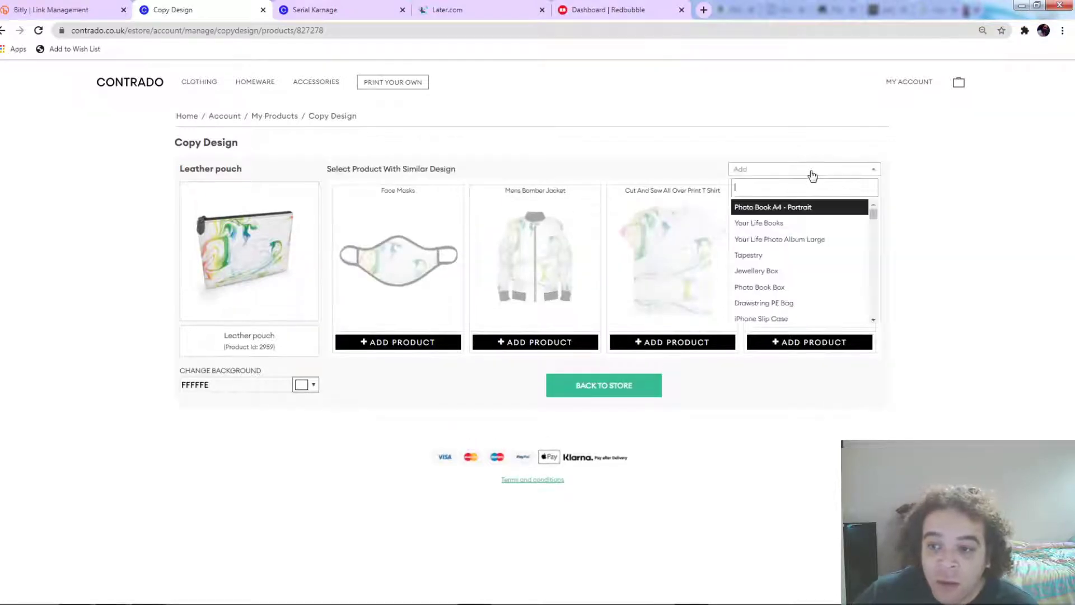
type("HOBO")
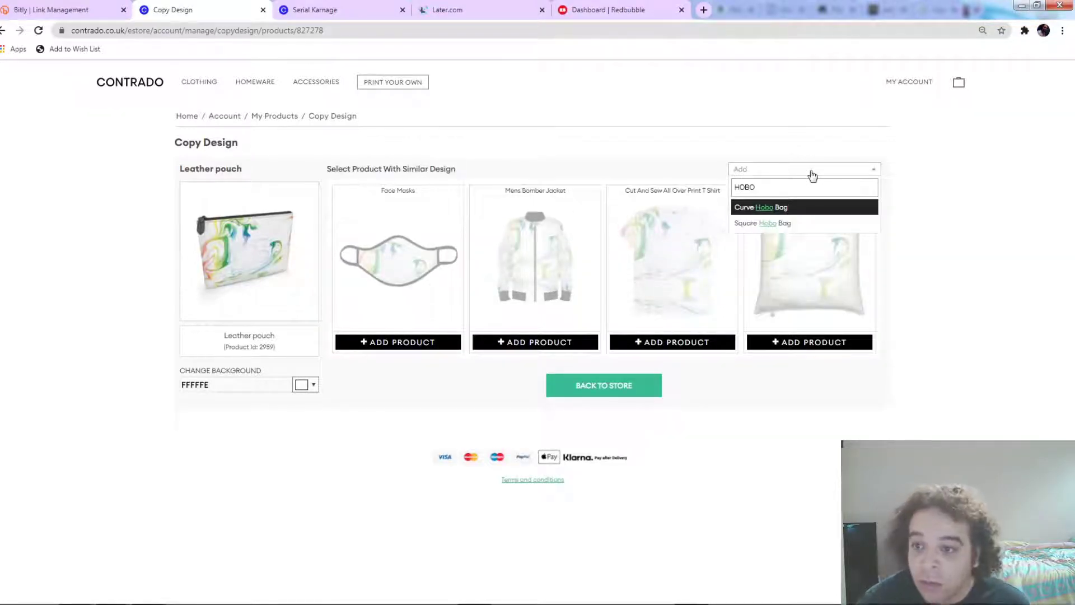
key("Return")
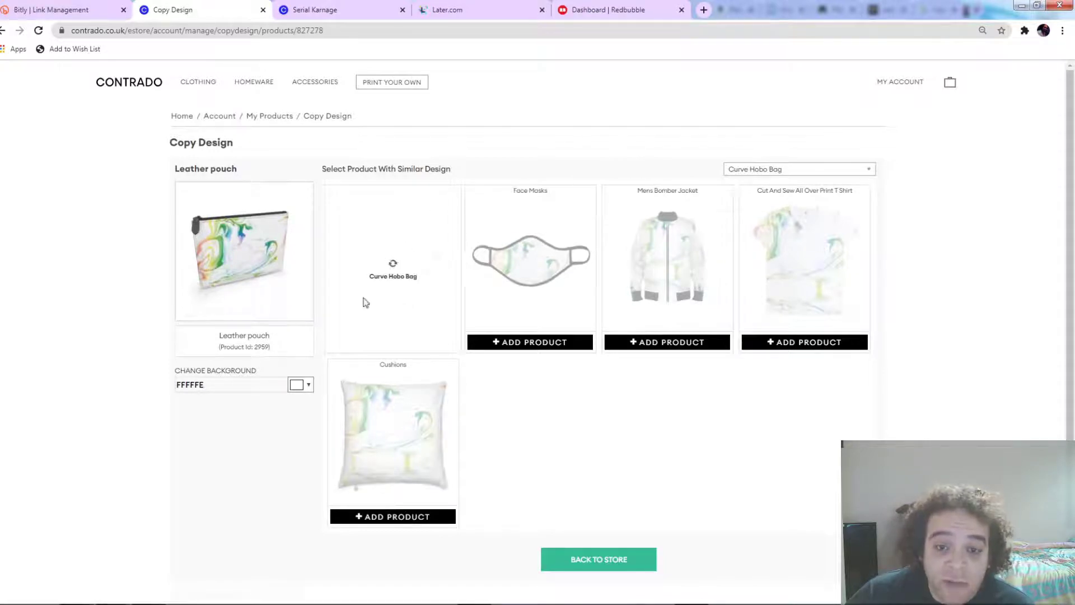
left_click(799, 169)
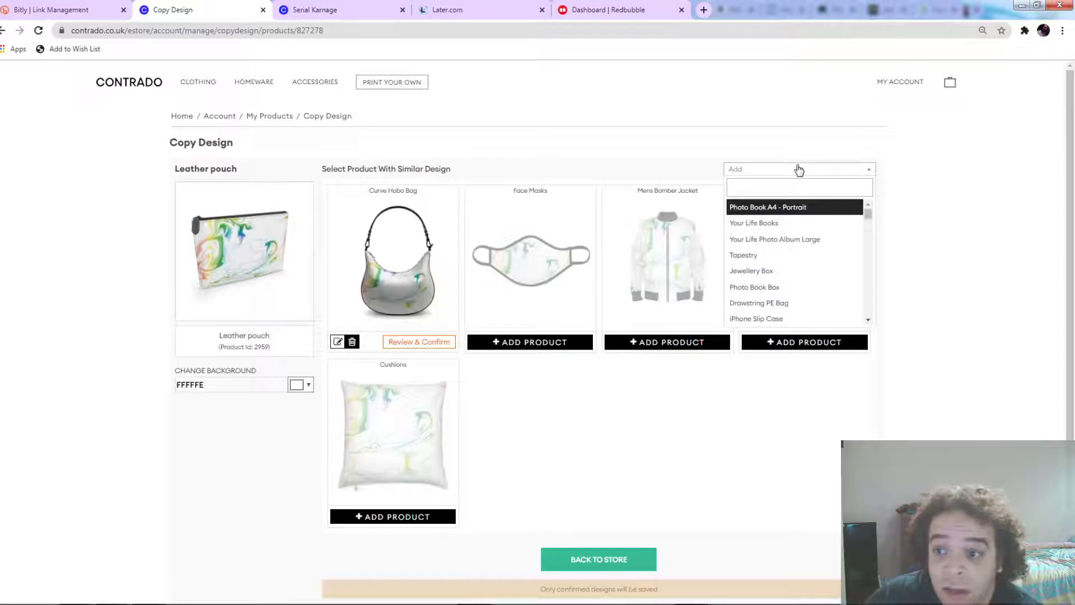
type("HOBO")
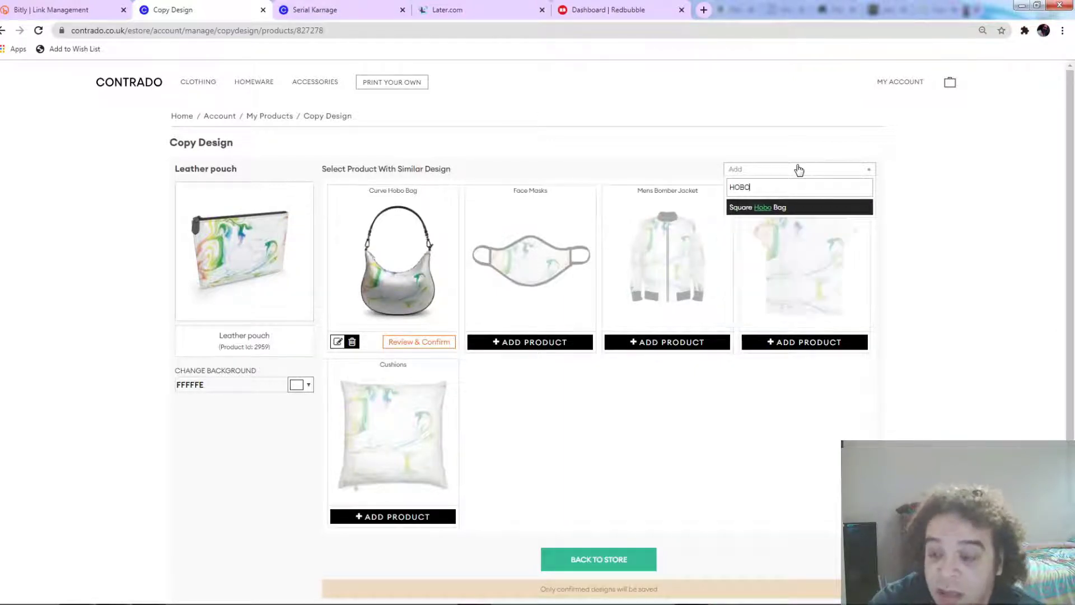
key("Return")
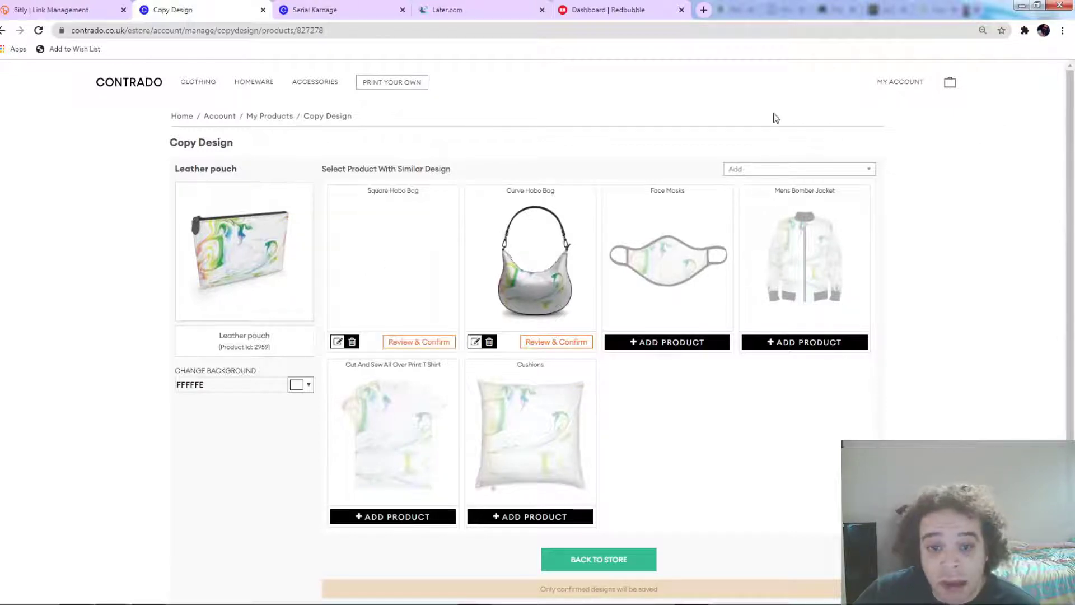
Step: Add the Oana Evening bag and the Belt Bag to the products copying the Leather pouch design
left_click(772, 174)
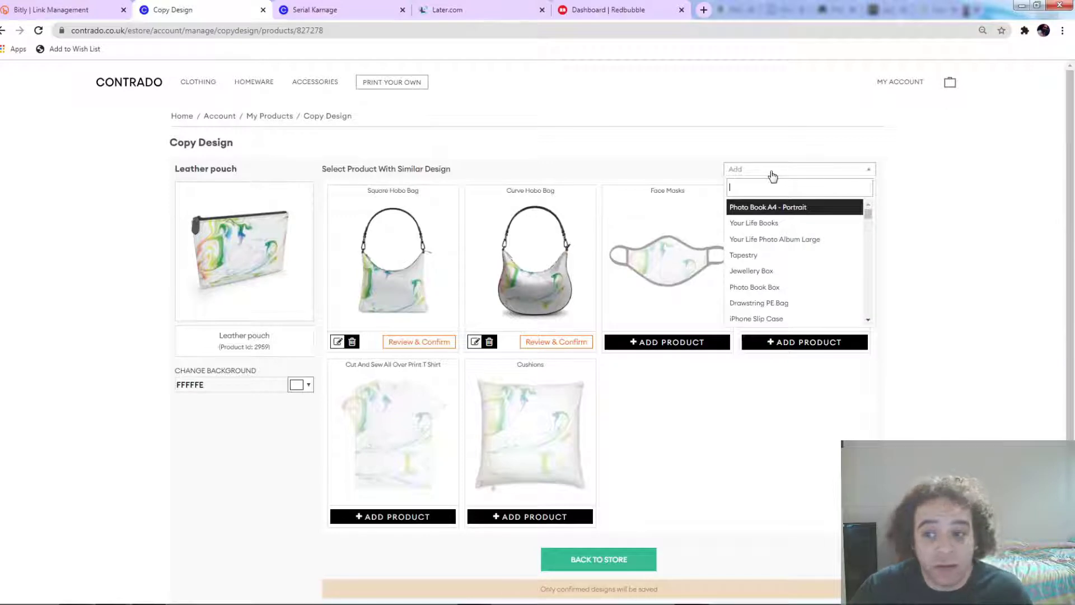
type("OANA")
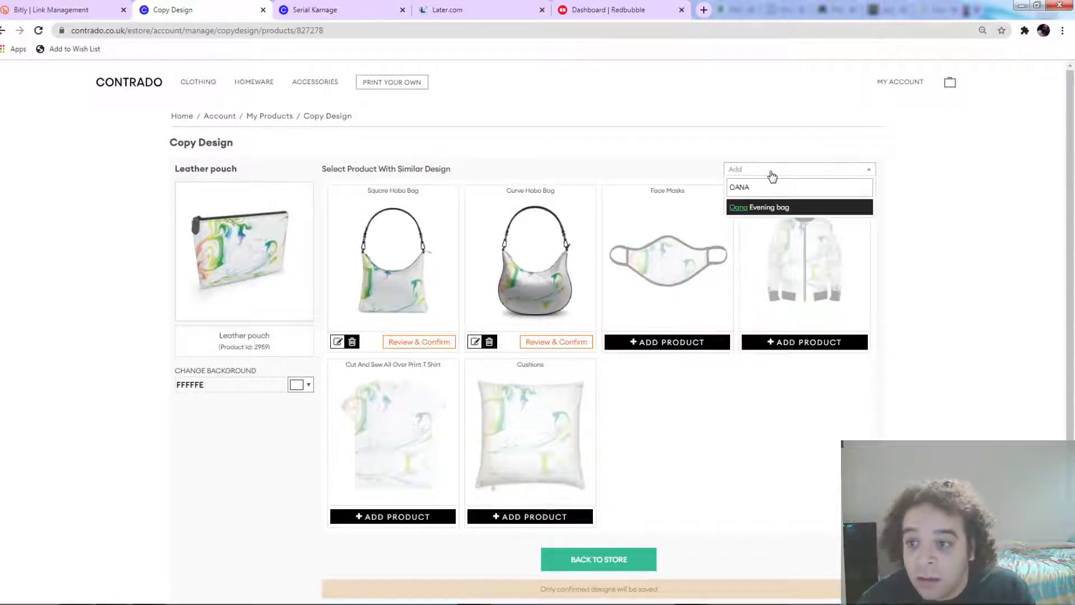
key("Return")
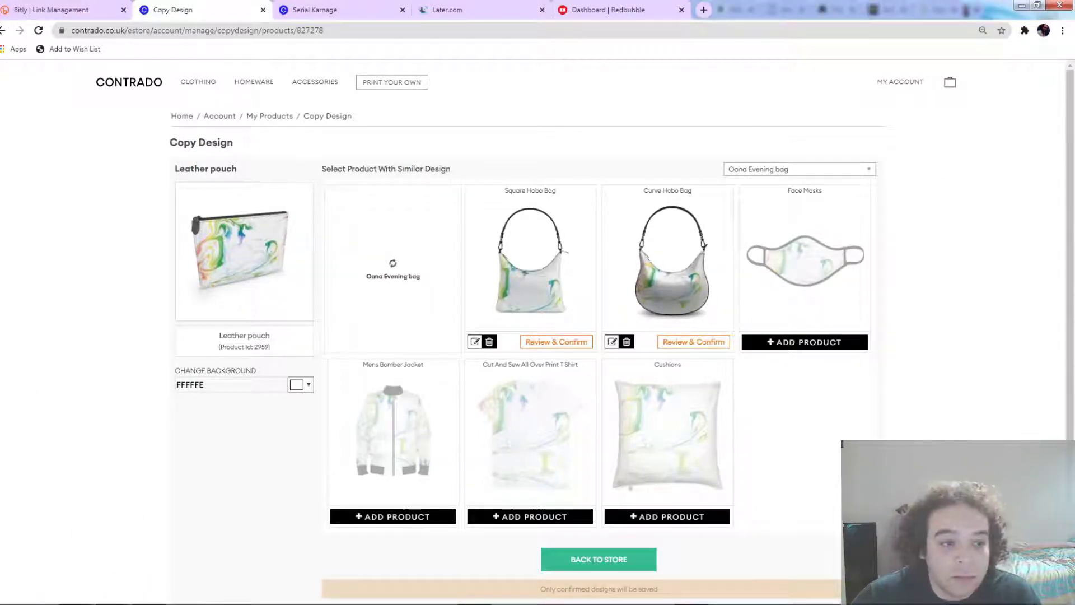
left_click(786, 173)
type("BELT")
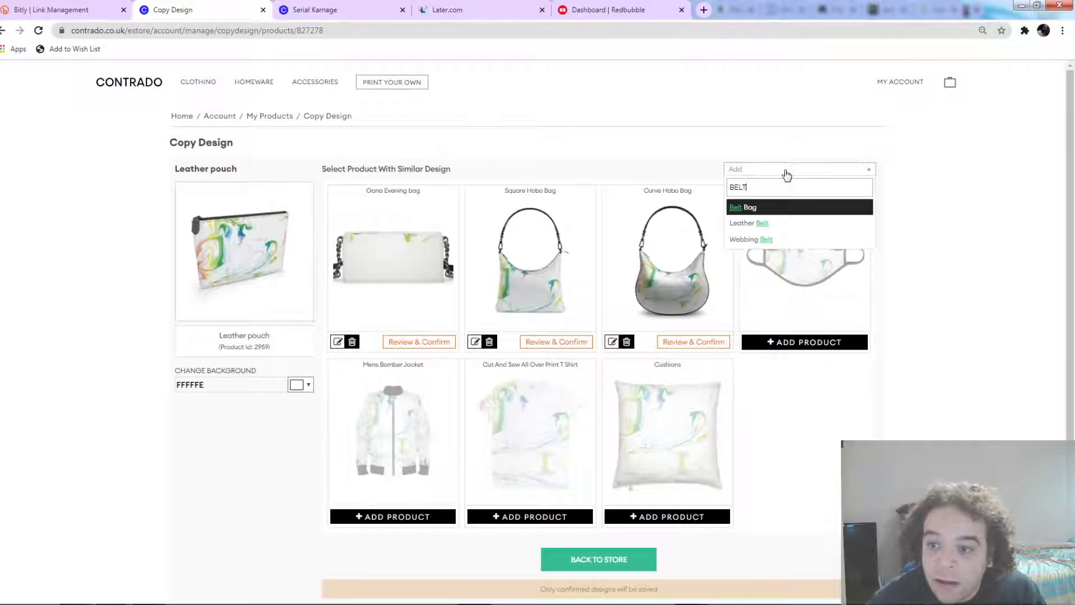
key("Return")
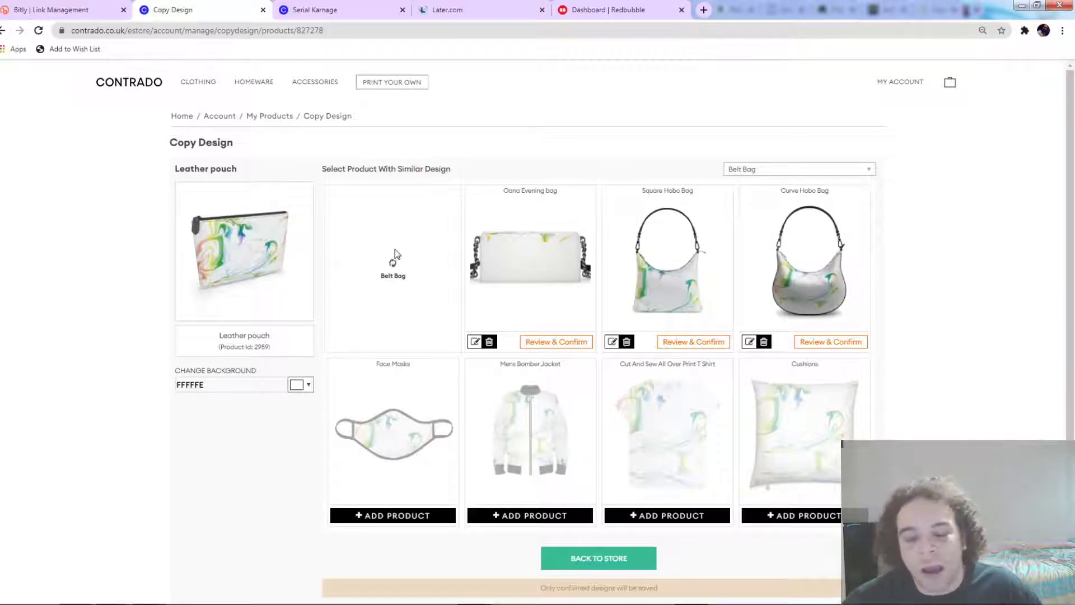
Step: Confirm the Curve Hobo Bag, Square Hobo Bag, Oana Evening bag and Belt Bag designs and save them all
left_click(846, 348)
left_click(688, 287)
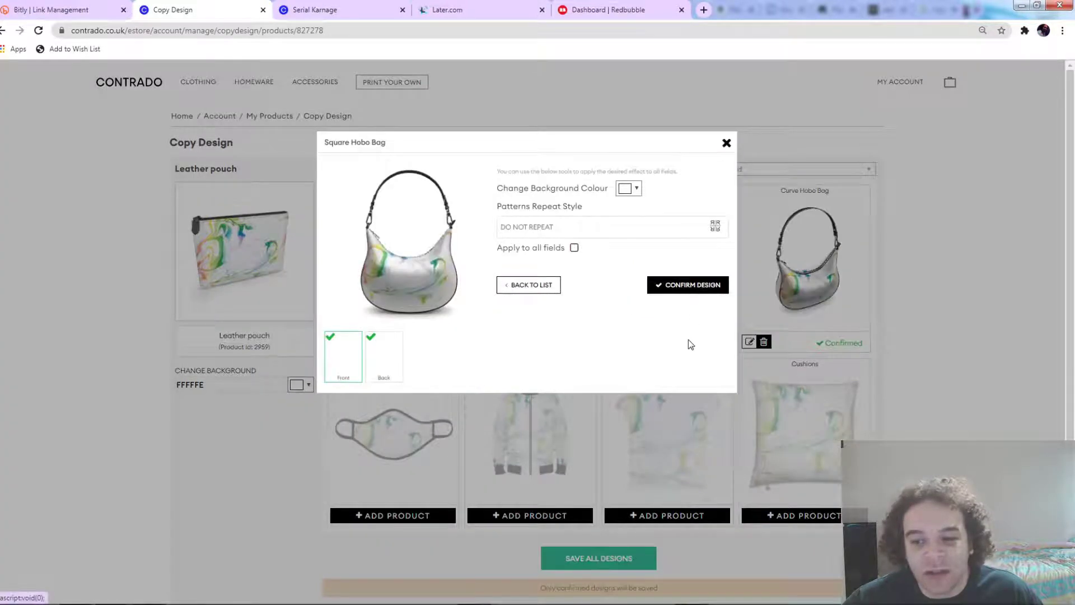
left_click(694, 287)
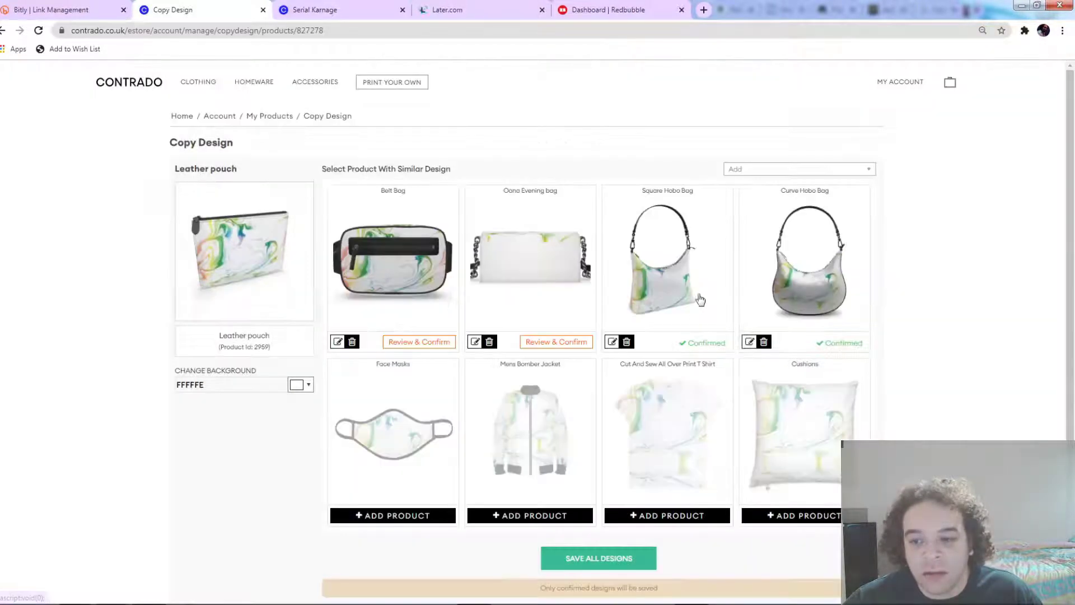
left_click(568, 342)
left_click(692, 284)
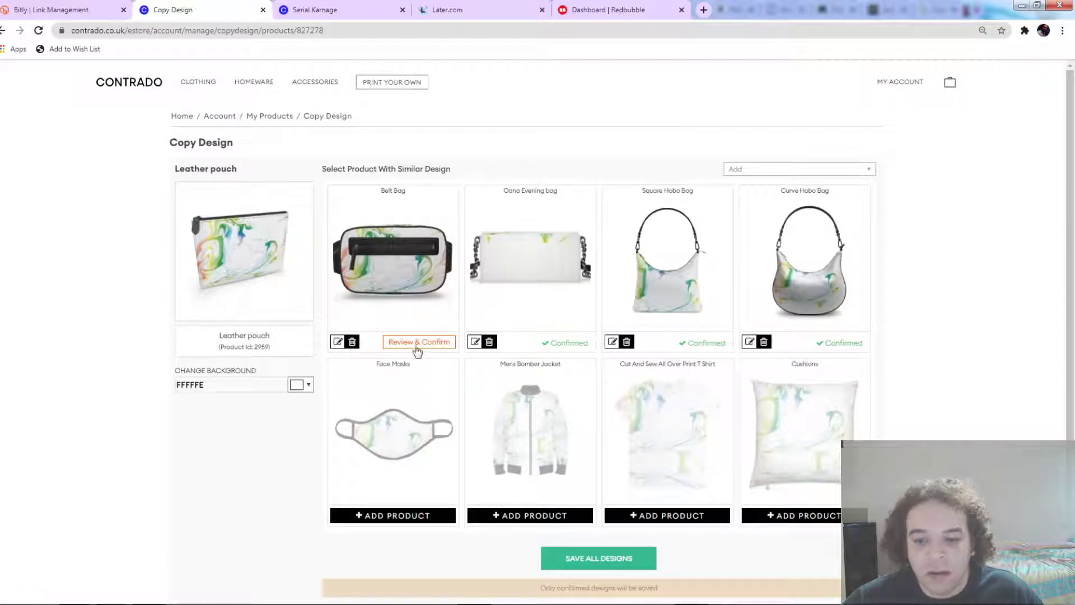
left_click(417, 344)
left_click(688, 286)
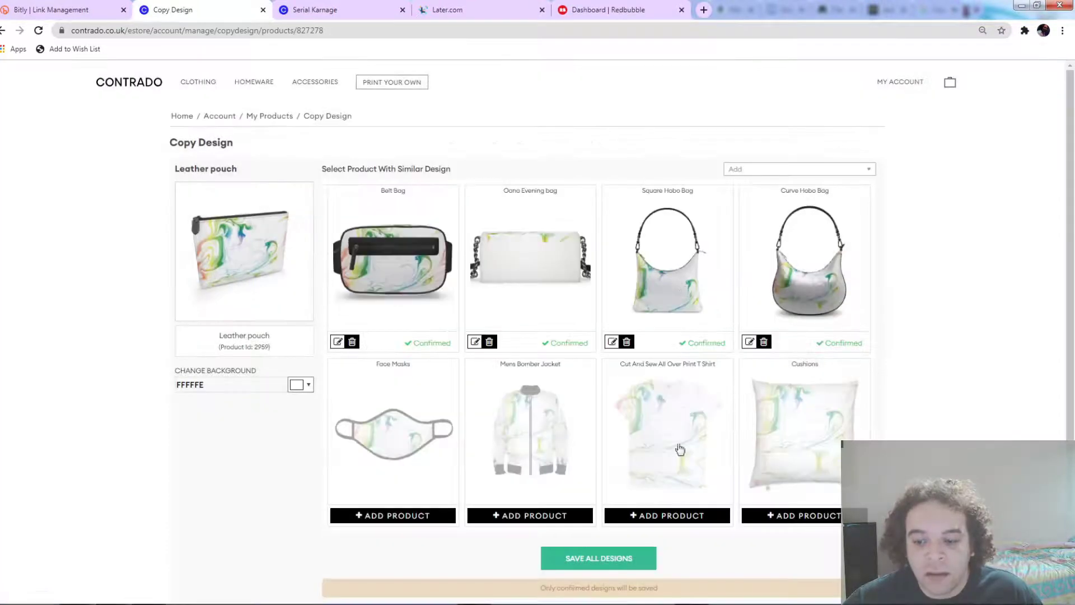
left_click(617, 556)
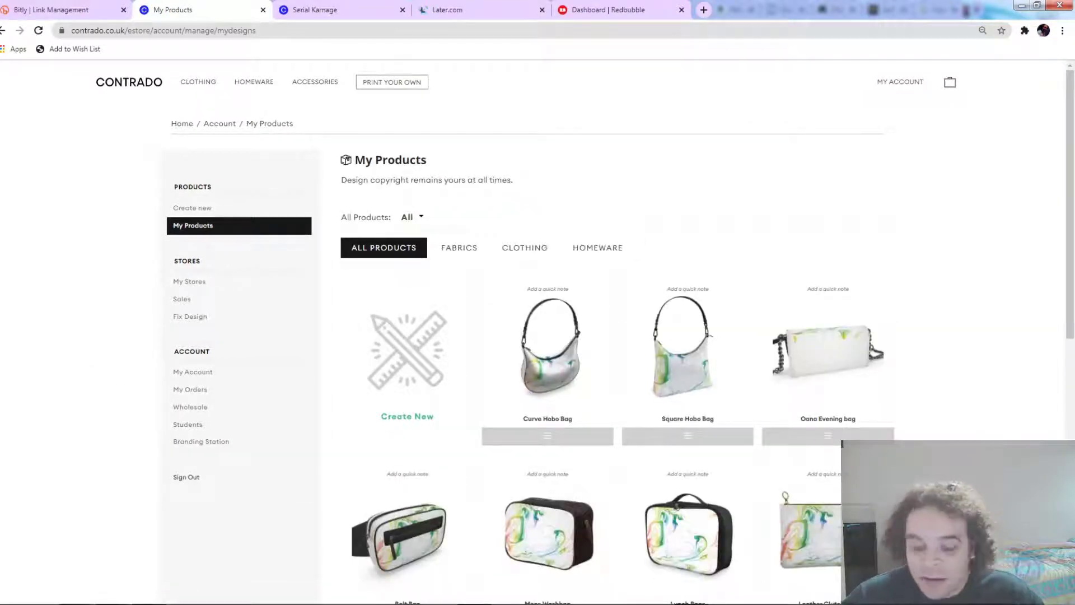
Step: Open the saved Belt Bag for editing and add the rainbow marble image to its empty panel
scroll(405, 352, "down", 4)
left_click(407, 387)
left_click(405, 351)
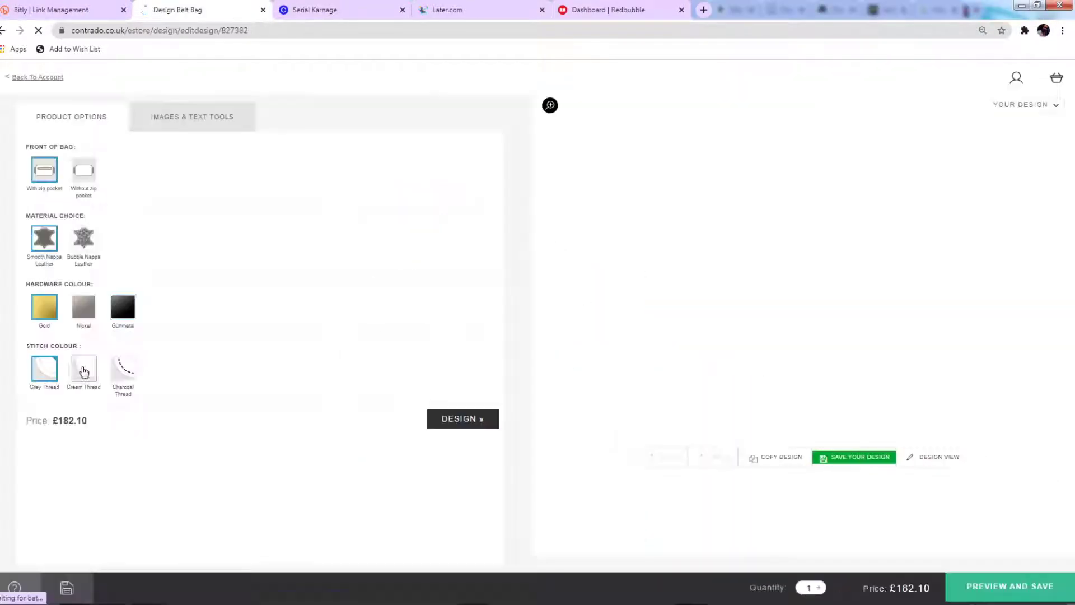
left_click(678, 493)
left_click(755, 512)
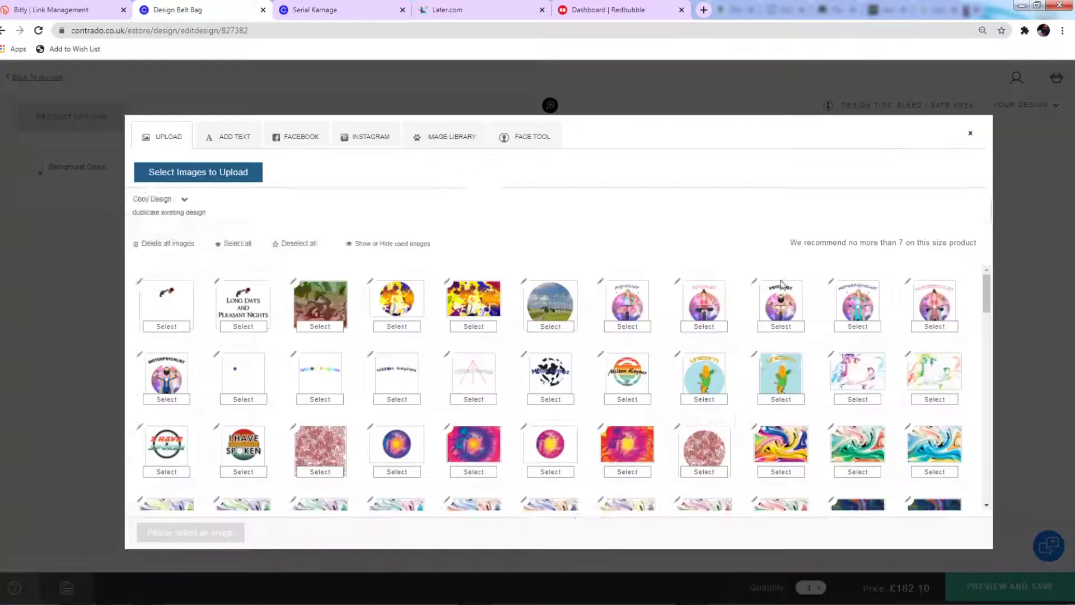
scroll(781, 283, "down", 1)
left_click(935, 364)
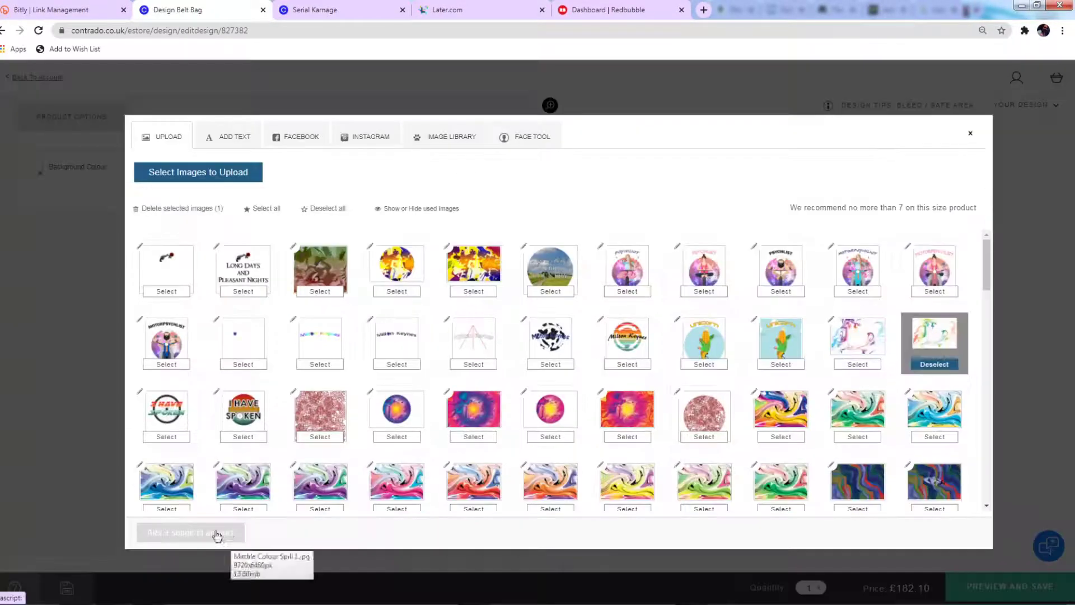
left_click(216, 533)
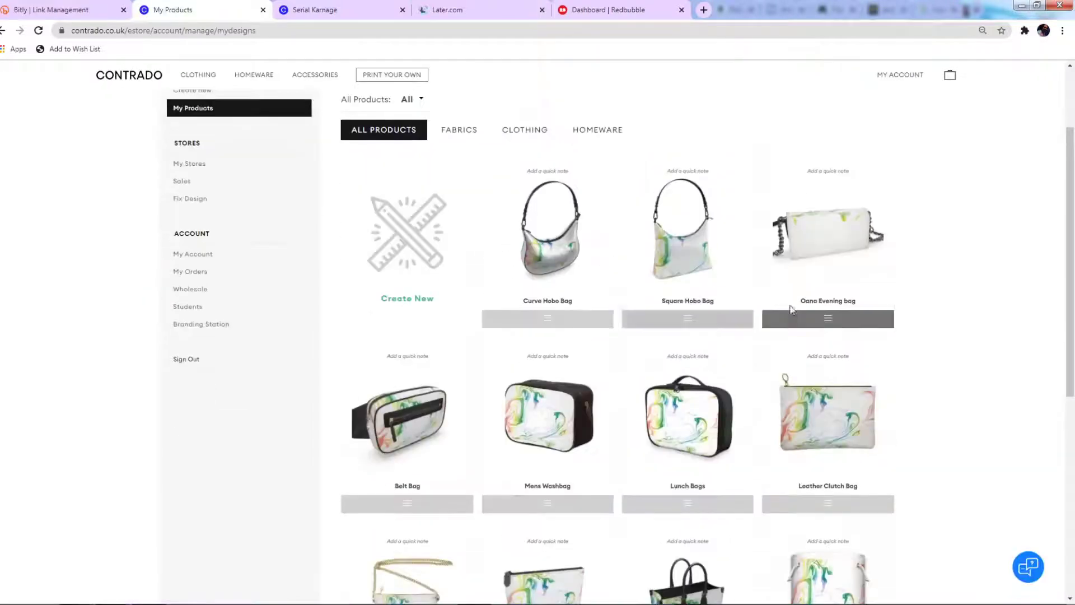
Step: Open the Oana Evening bag for editing, check its inner panel, and preview and save the design
left_click(829, 314)
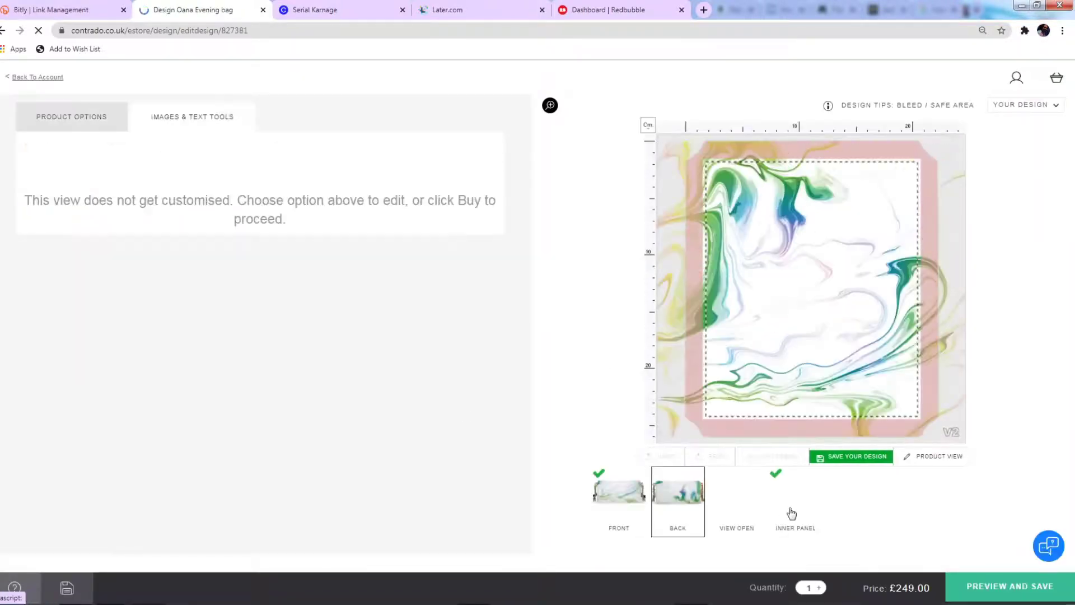
left_click(790, 507)
left_click(974, 586)
left_click(928, 570)
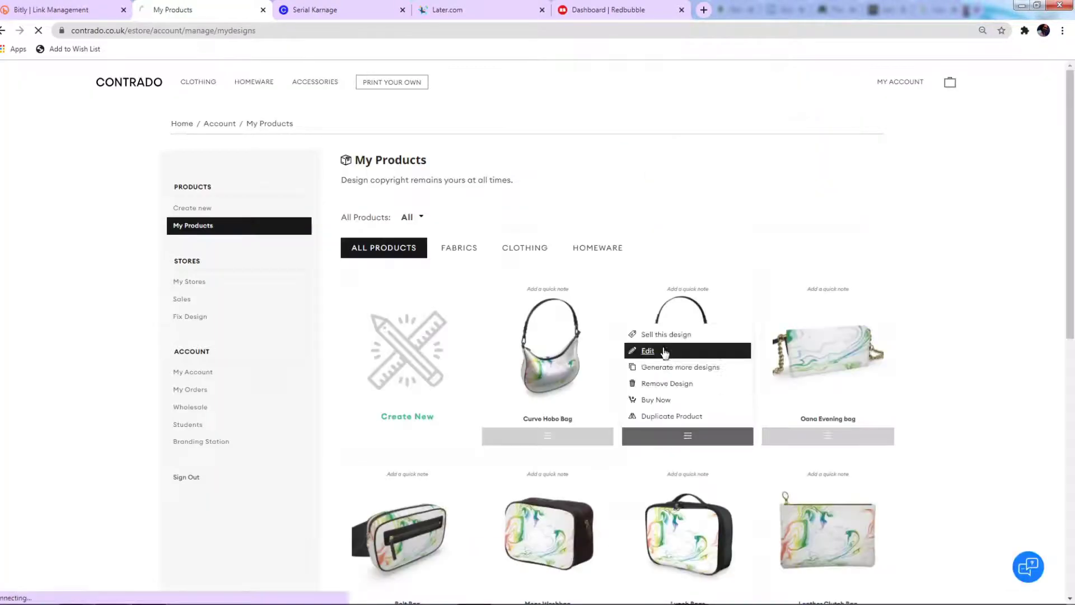
Step: Edit the Square Hobo Bag's back with a mirrored repeat, auto-size the artwork to fill, shift it right and save the design
left_click(667, 351)
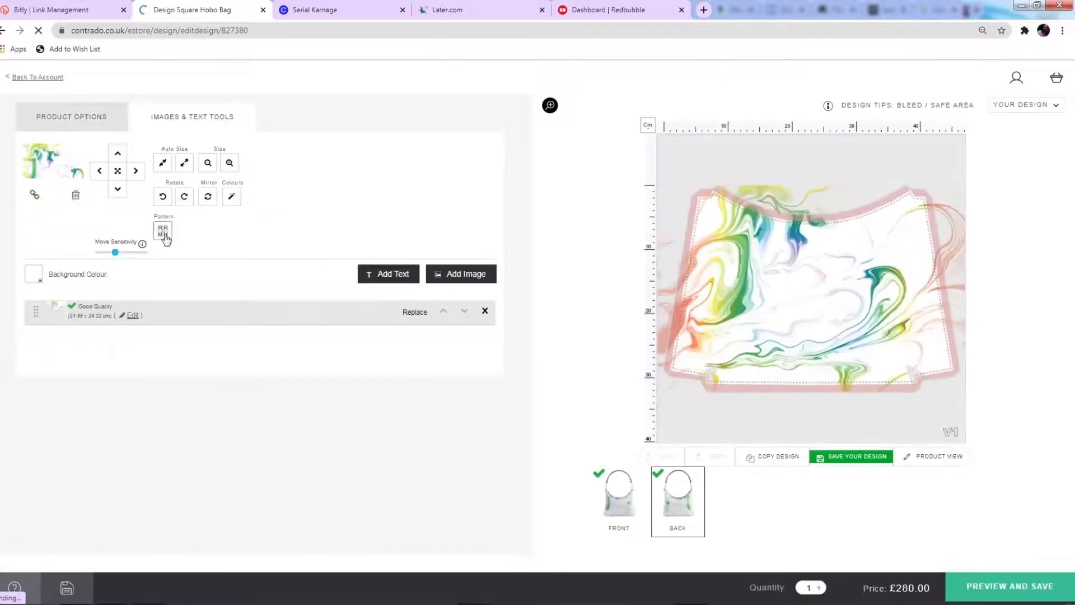
left_click(163, 230)
left_click(185, 163)
left_click(136, 170)
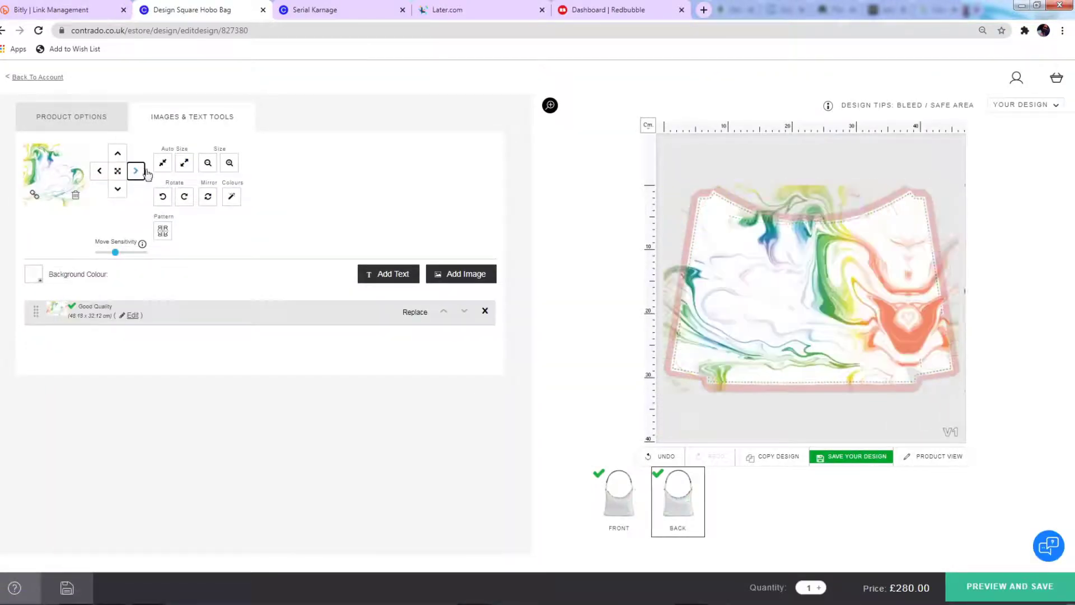
left_click(985, 587)
left_click(533, 293)
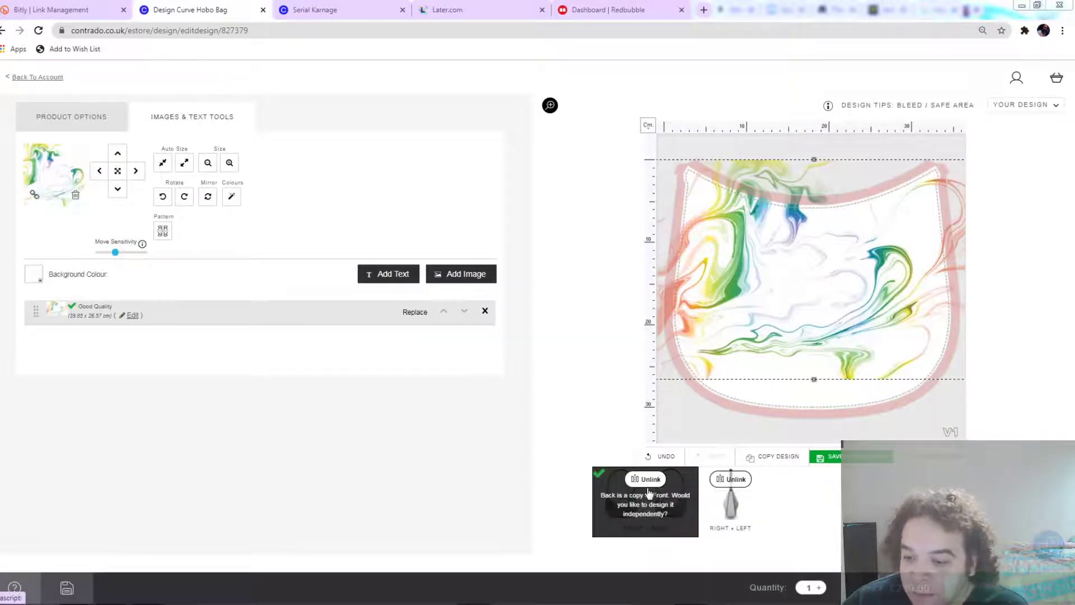
Step: Auto-size the artwork to fill the Curve Hobo Bag's front and back, add the rainbow marble image to its sides and save
left_click(185, 165)
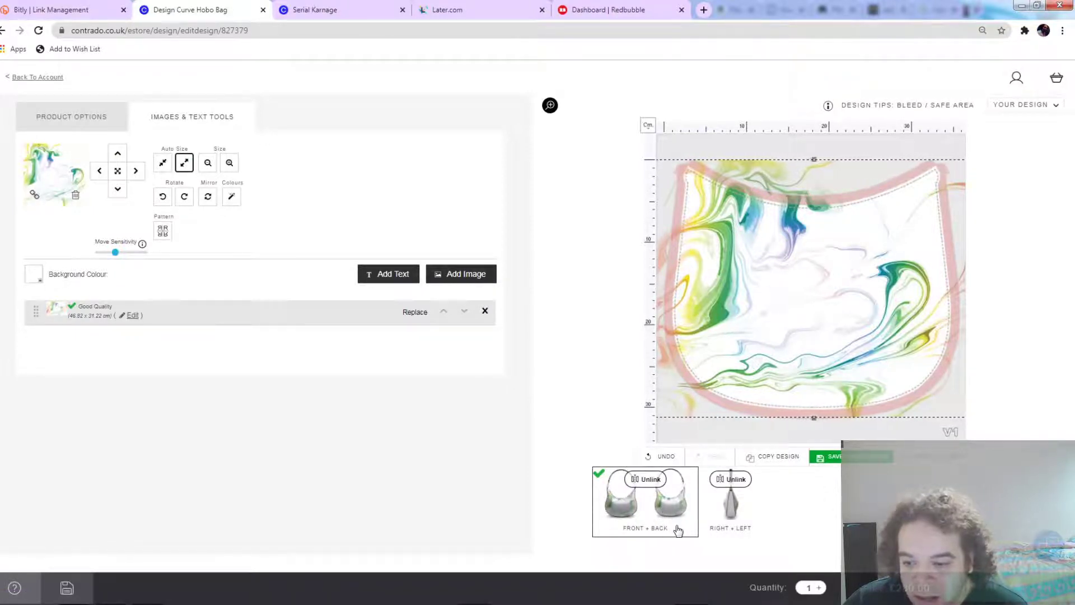
left_click(727, 513)
left_click(464, 167)
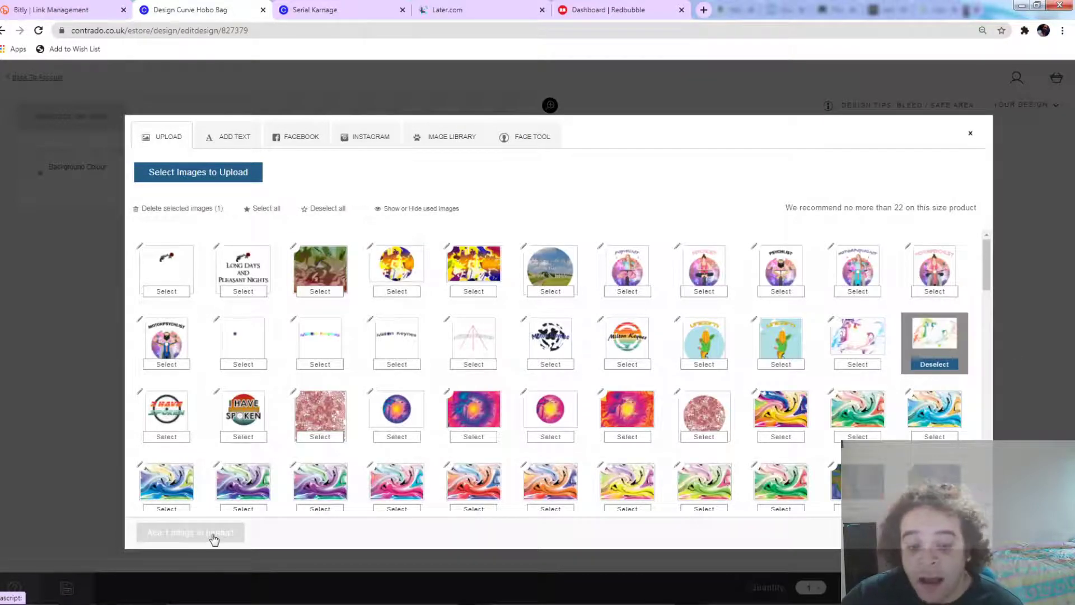
left_click(214, 535)
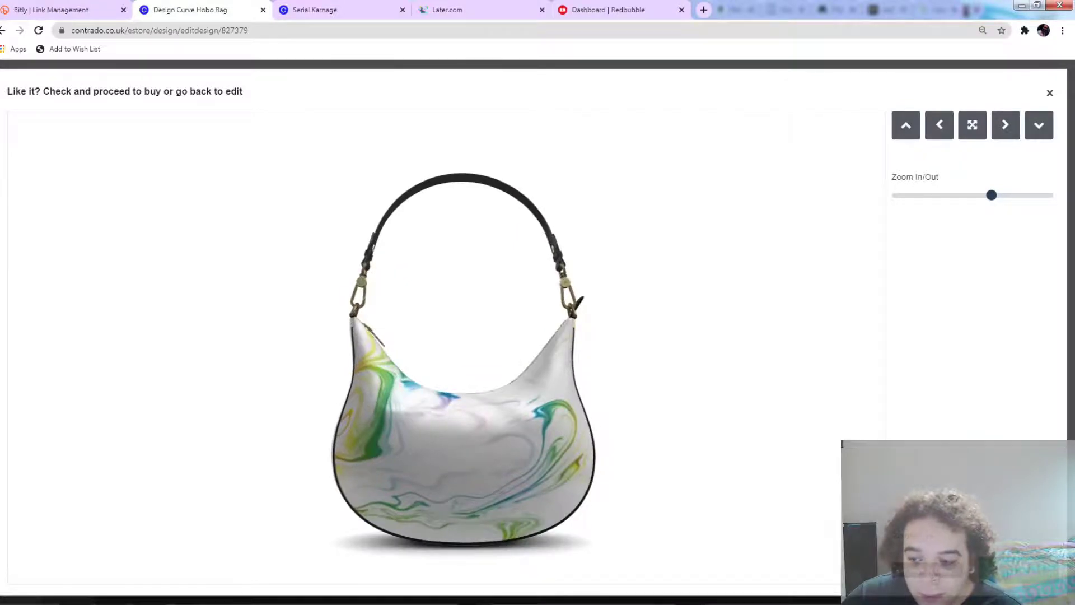
left_click(934, 573)
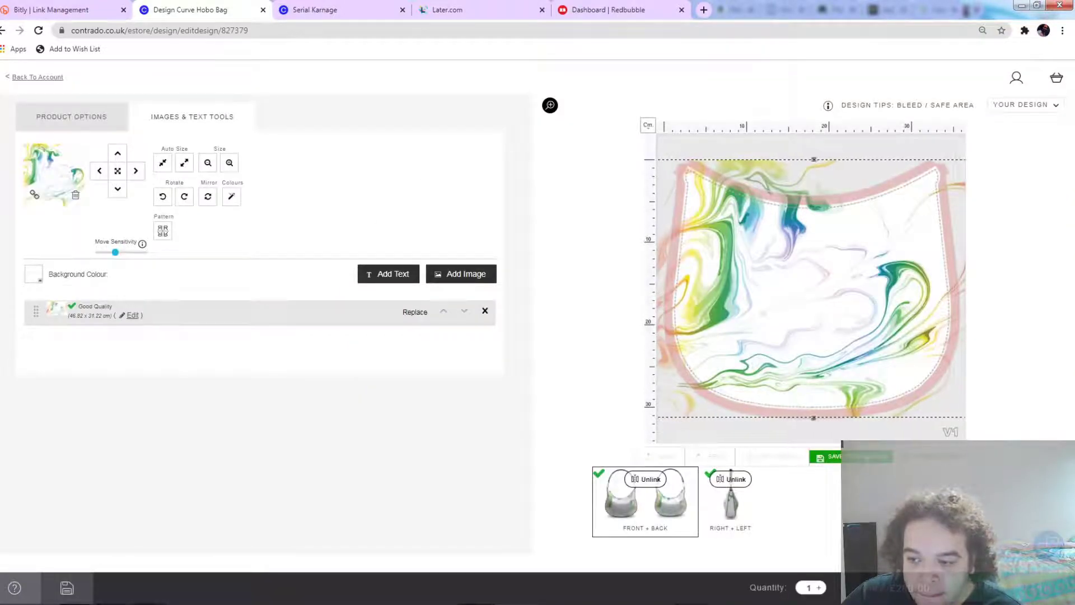
left_click(588, 95)
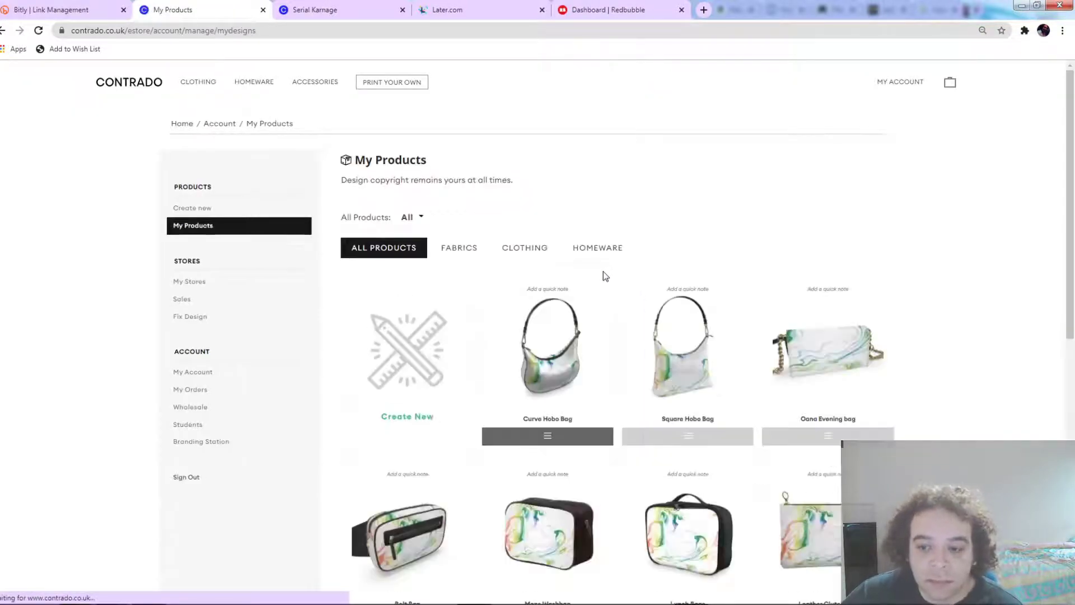
Step: Review the saved bags, wallets and purses with the rainbow marble artwork throughout the My Products list
scroll(942, 367, "down", 2)
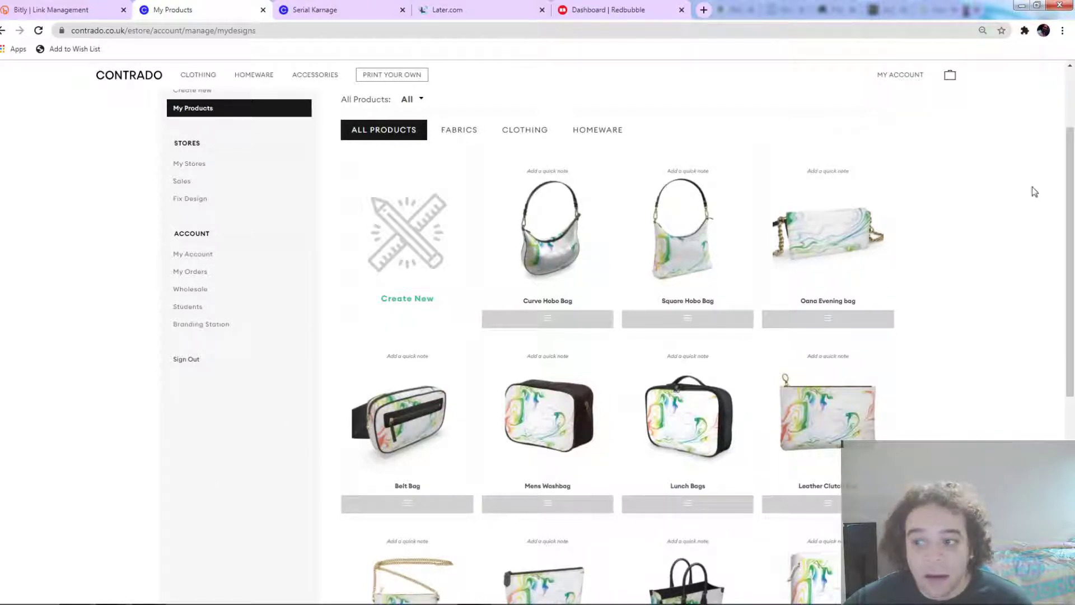
scroll(1060, 161, "up", 3)
scroll(1046, 160, "down", 9)
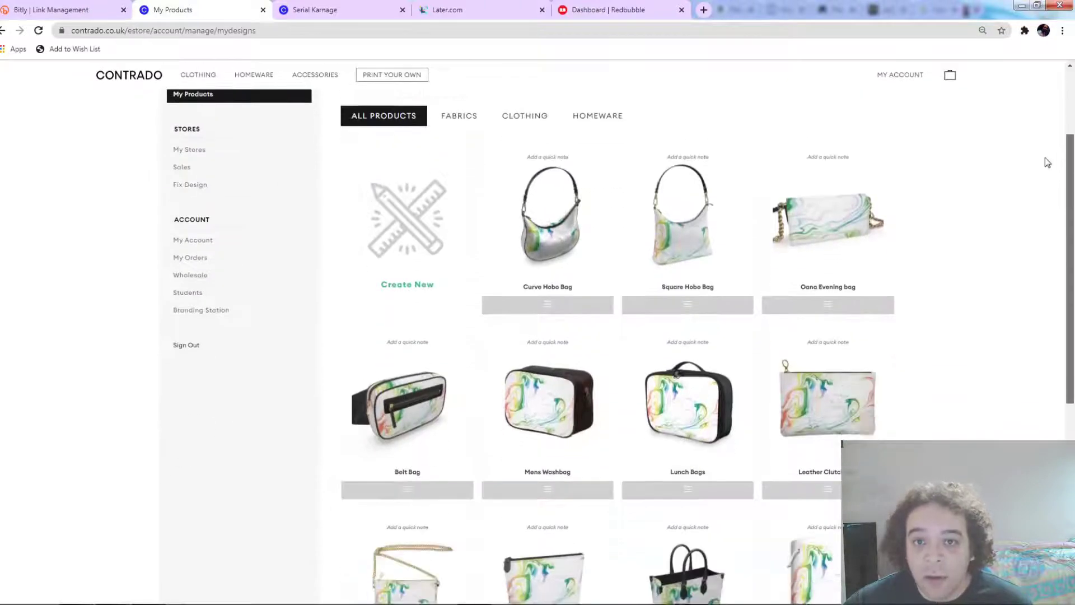
scroll(1060, 359, "down", 15)
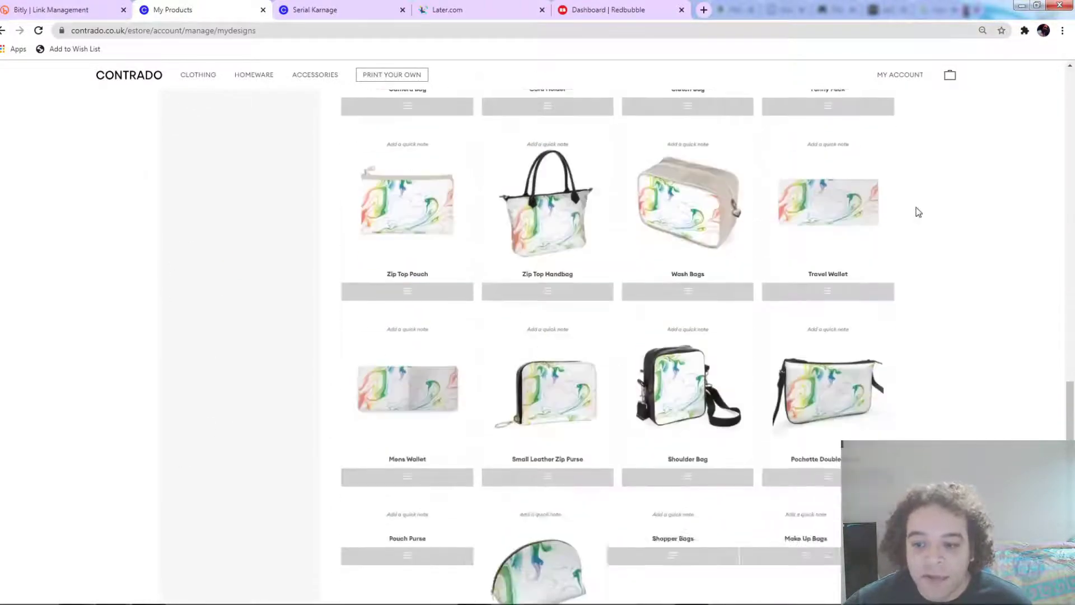
scroll(921, 196, "down", 5)
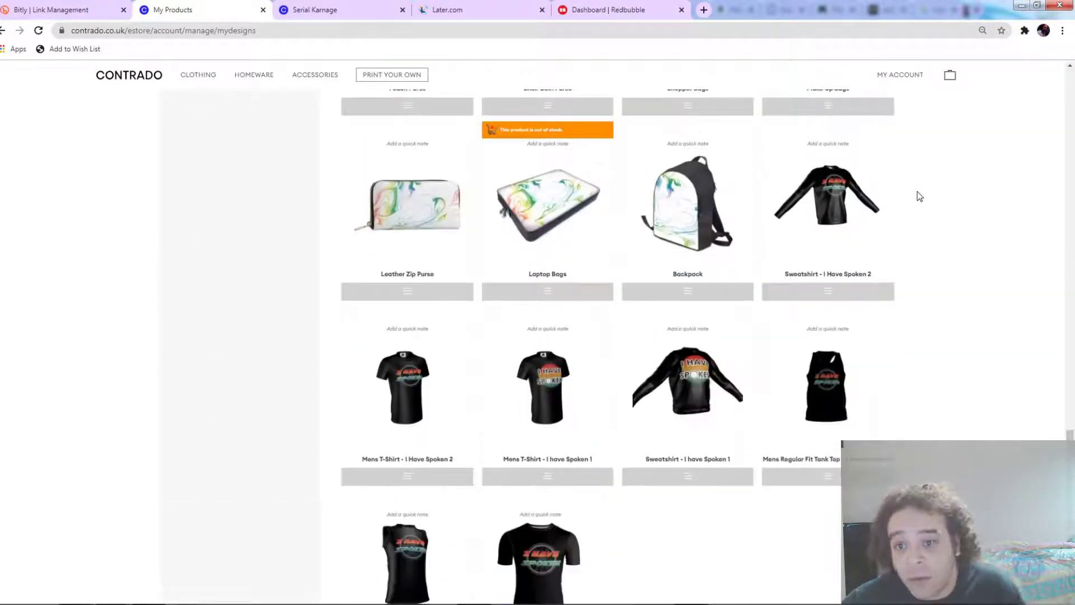
scroll(918, 196, "up", 7)
scroll(912, 213, "down", 6)
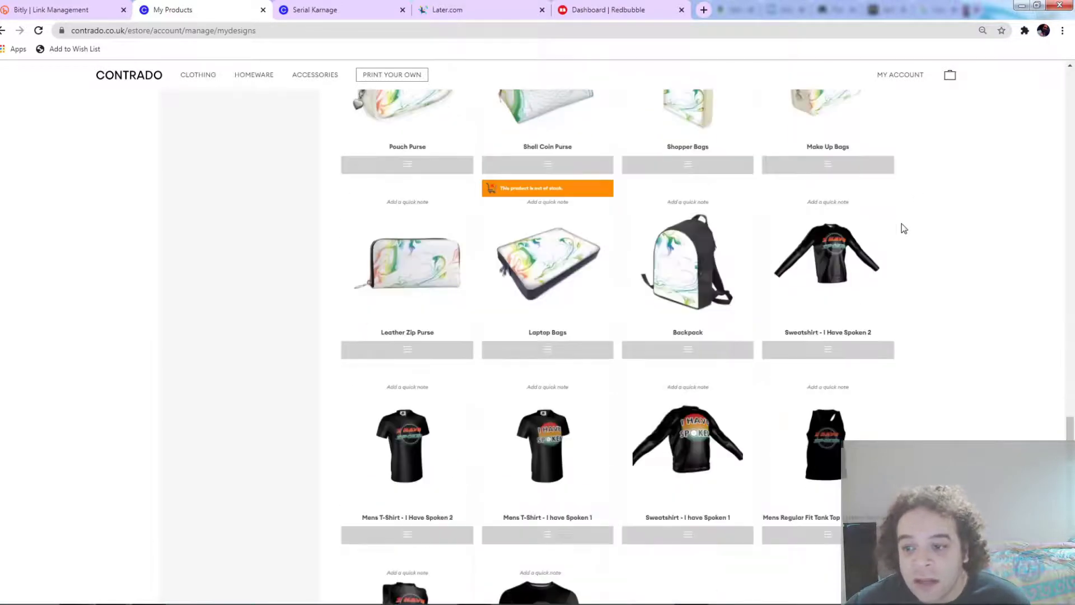
scroll(901, 228, "up", 20)
scroll(904, 226, "down", 12)
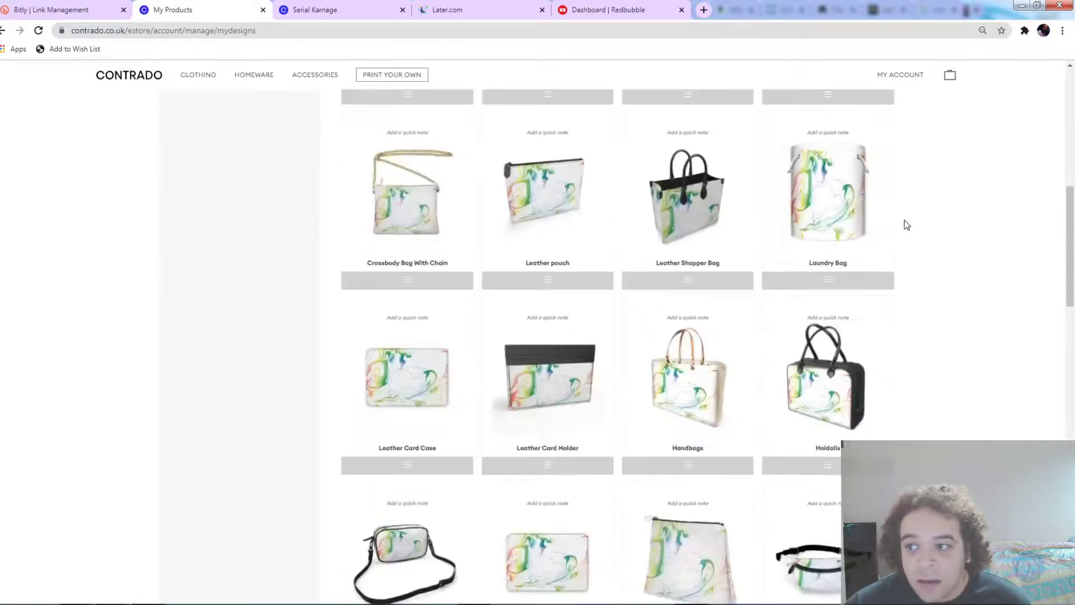
scroll(911, 220, "up", 3)
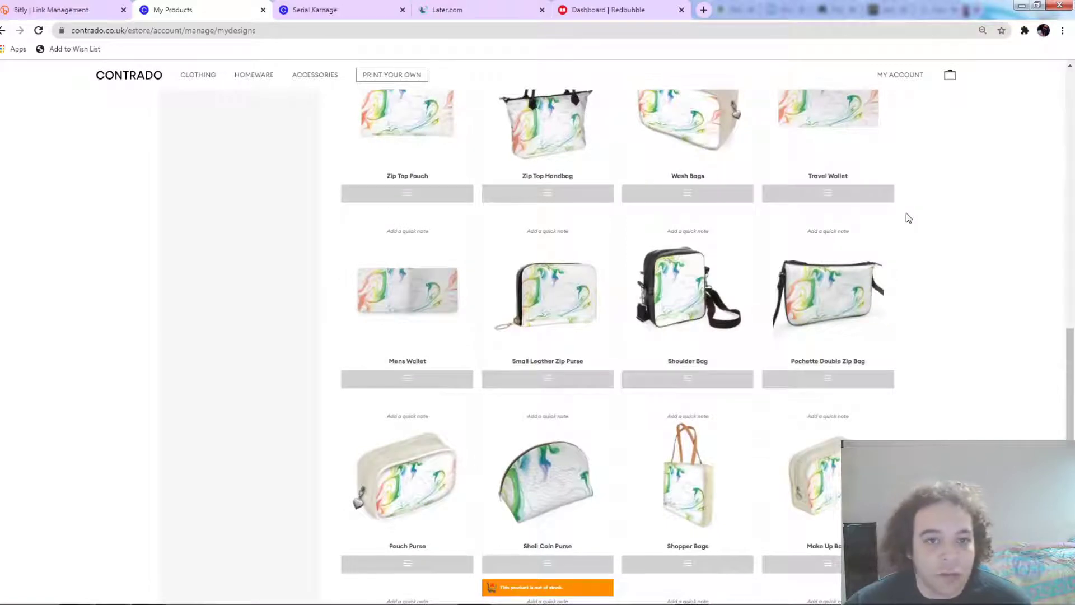
scroll(908, 219, "up", 9)
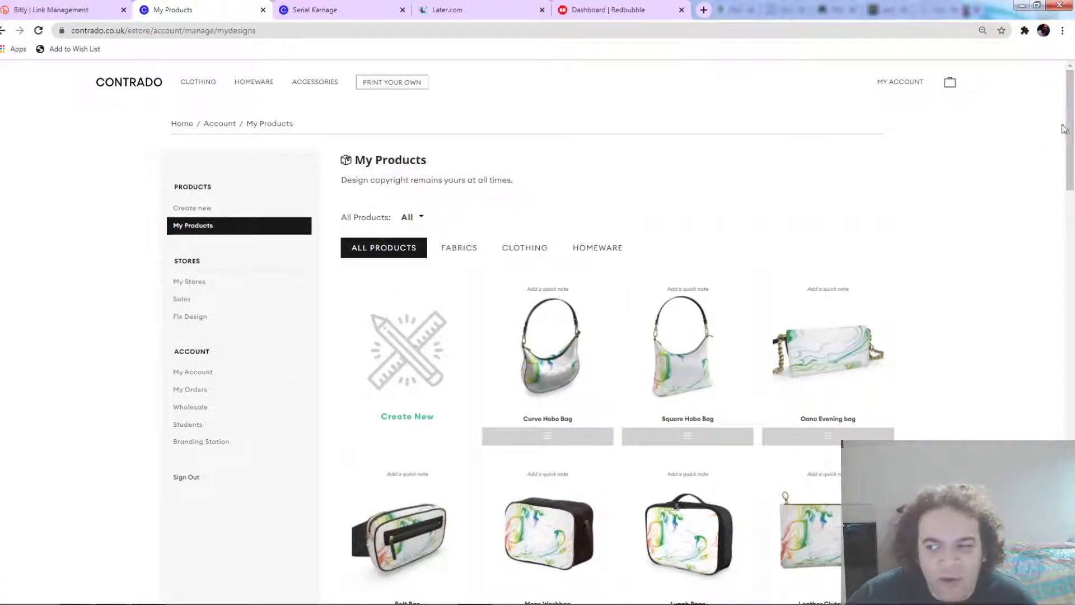
left_click_drag(1064, 129, 1037, 154)
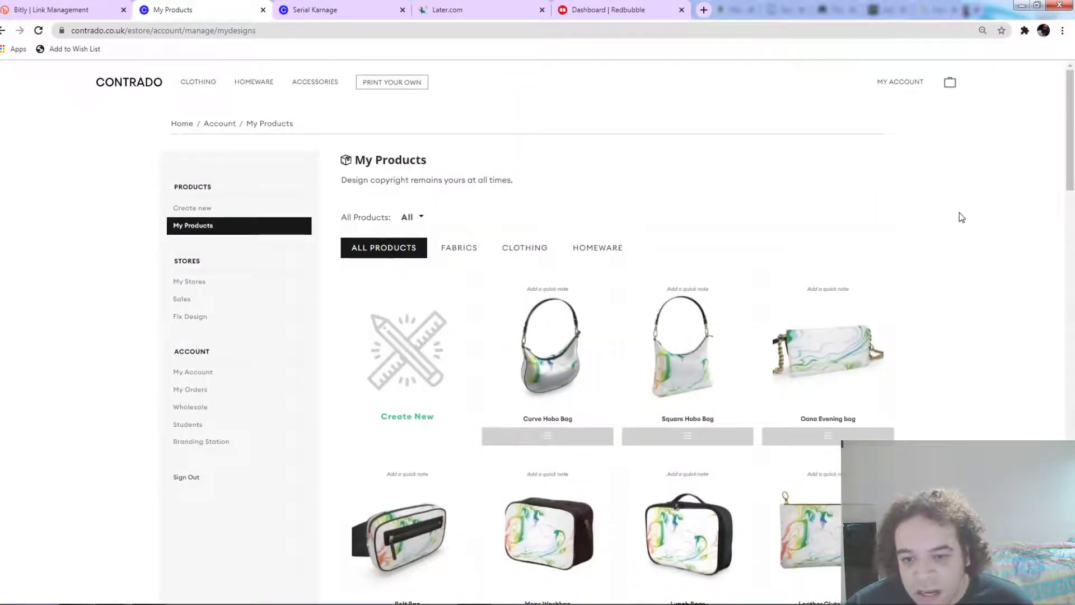
scroll(961, 217, "down", 5)
scroll(960, 207, "up", 4)
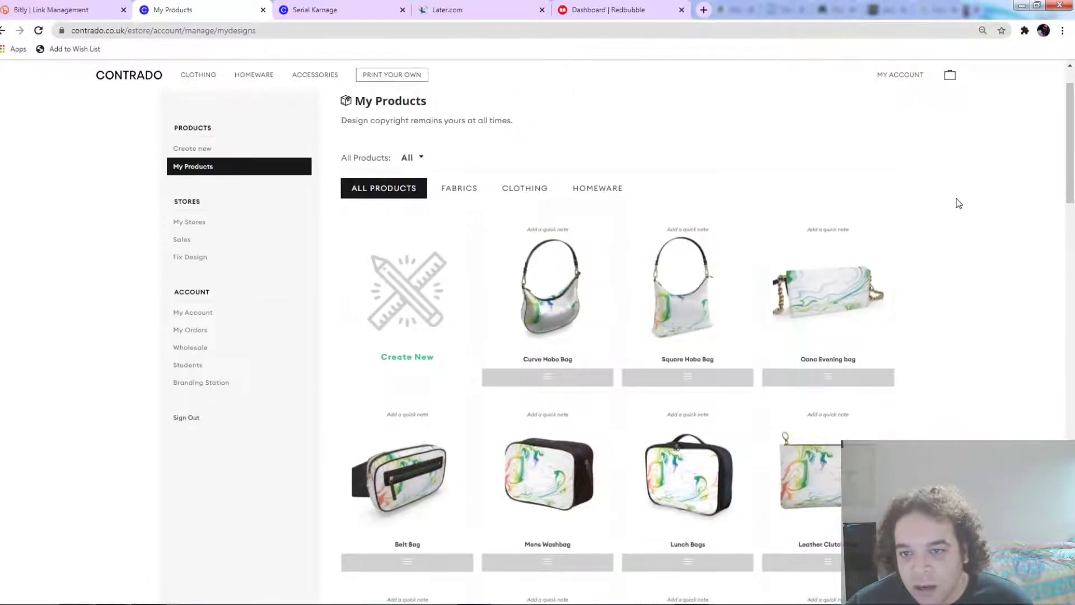
mouse_move(1071, 112)
left_mouse_down()
mouse_move(1071, 142)
mouse_move(1057, 98)
left_mouse_up()
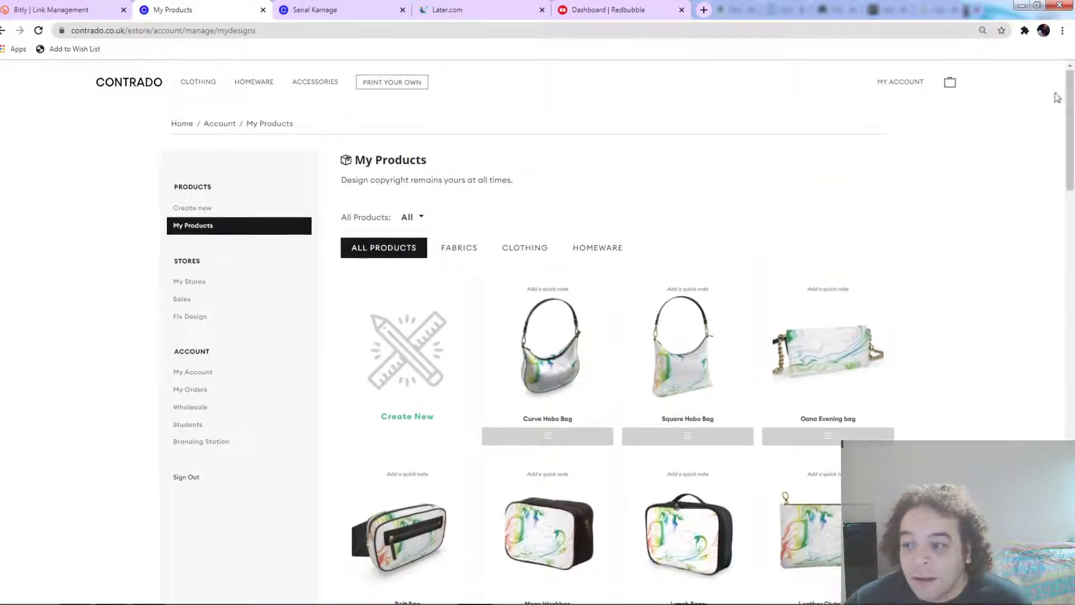
scroll(1008, 180, "down", 7)
scroll(989, 176, "up", 7)
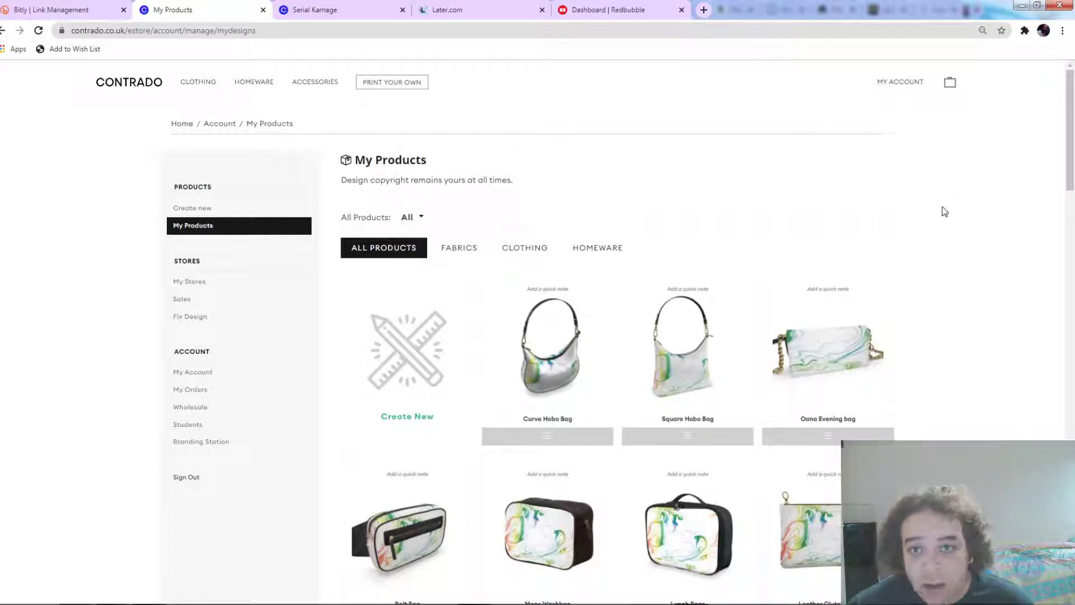
scroll(944, 212, "down", 20)
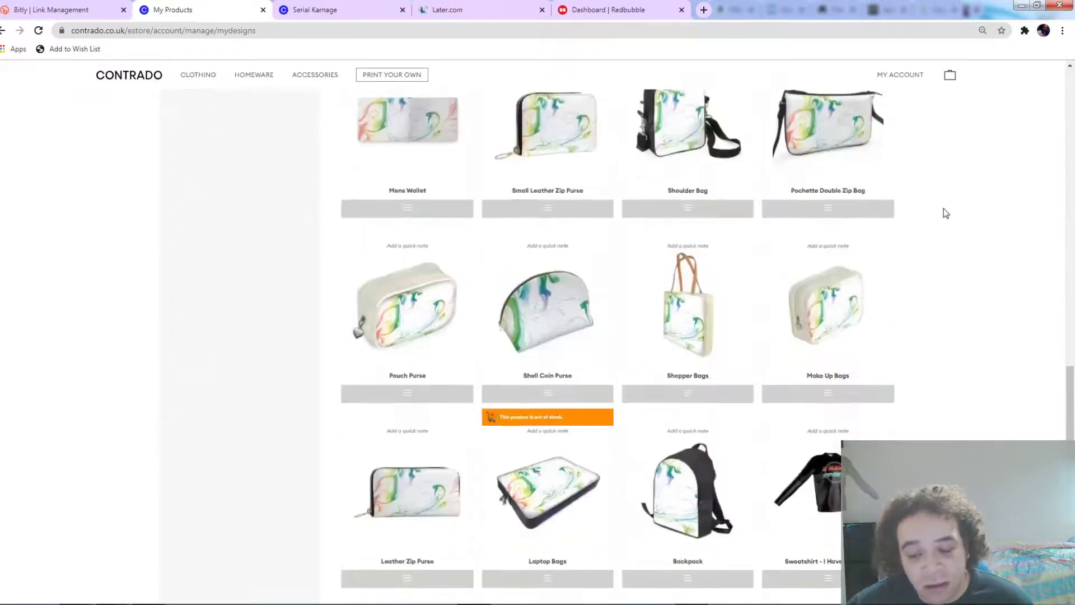
scroll(945, 211, "up", 7)
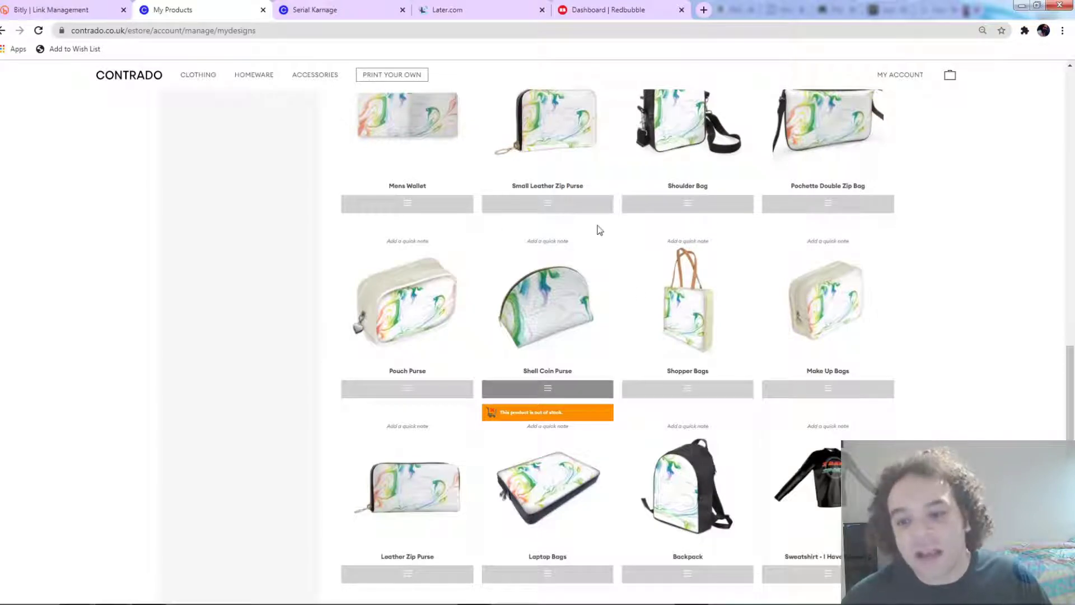
scroll(647, 267, "up", 15)
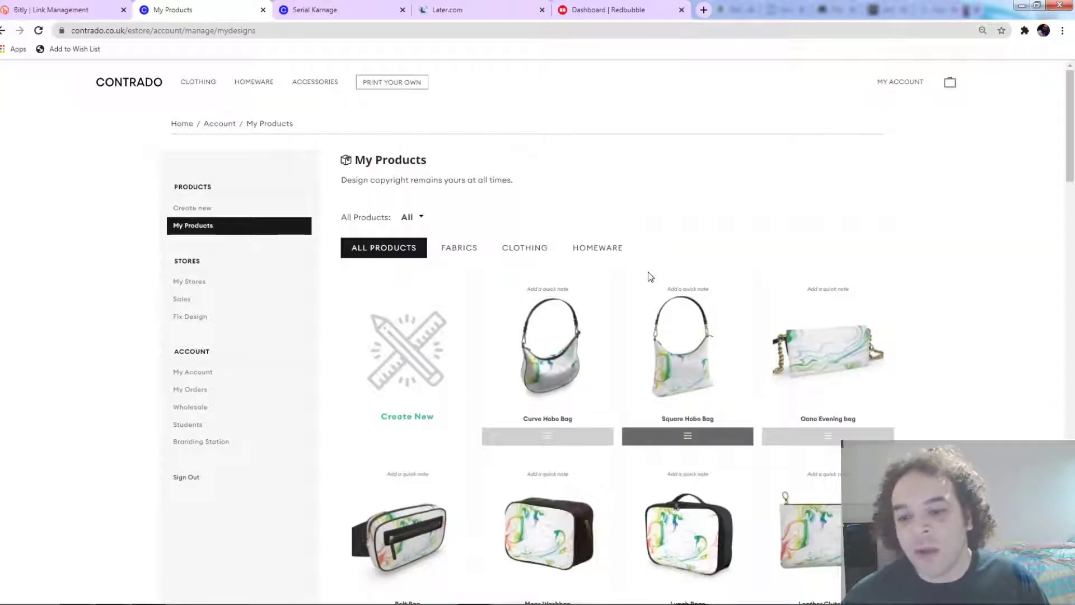
Step: Open the Oana Evening bag for editing, view the images available to add, and return to My Products without changing the design
left_click(828, 436)
left_click(793, 351)
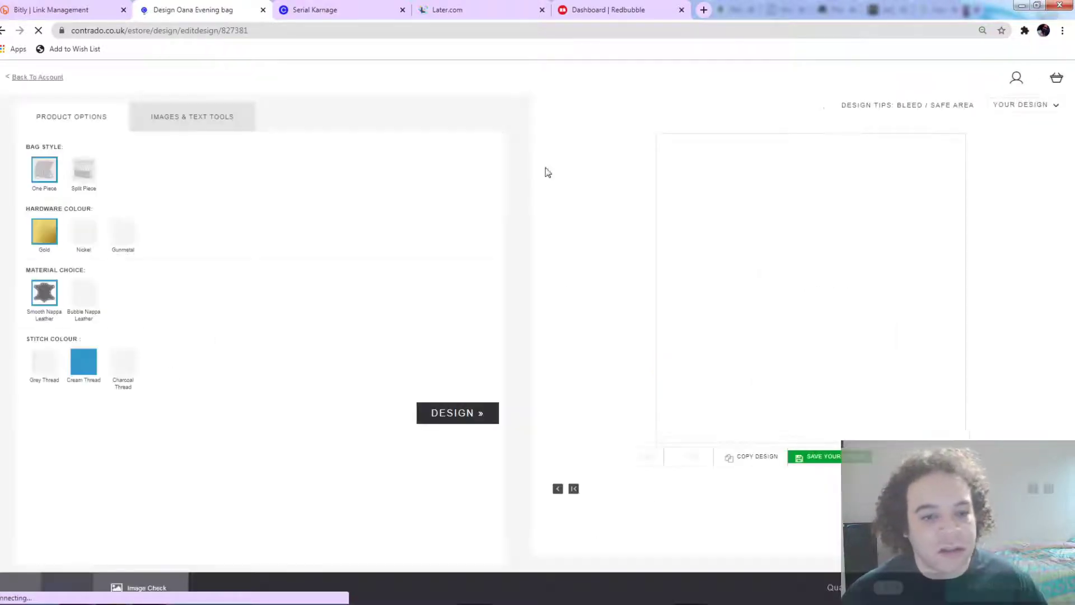
left_click(460, 415)
left_click(468, 276)
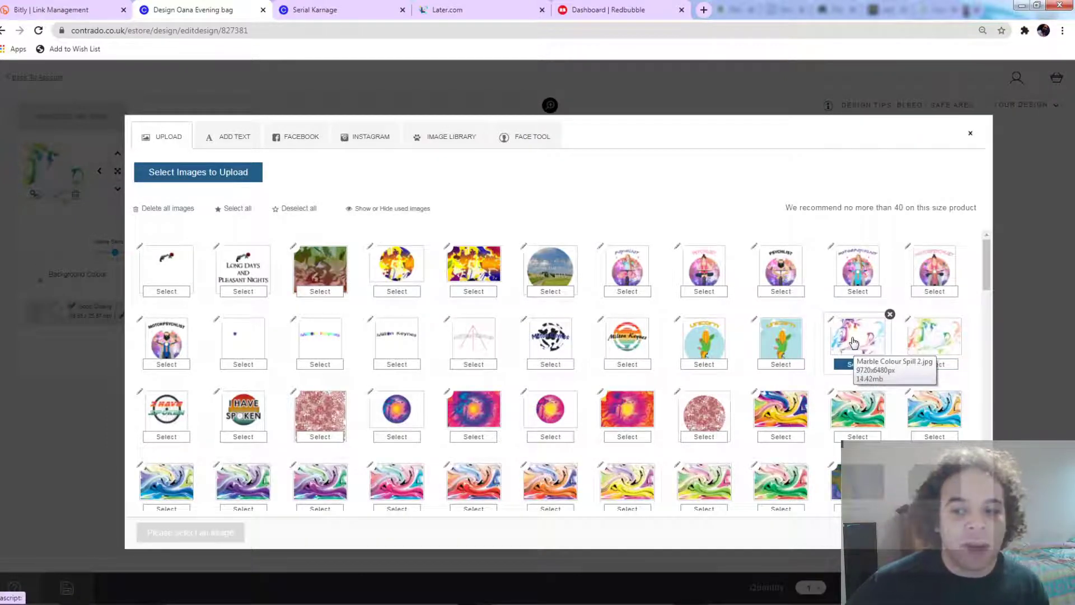
left_click(970, 136)
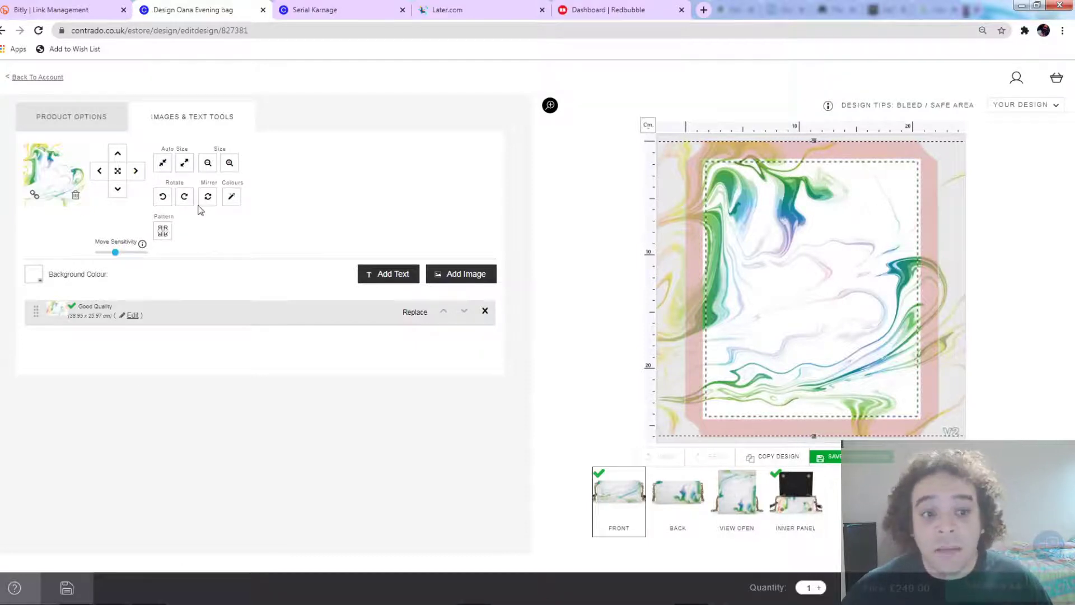
left_click(51, 79)
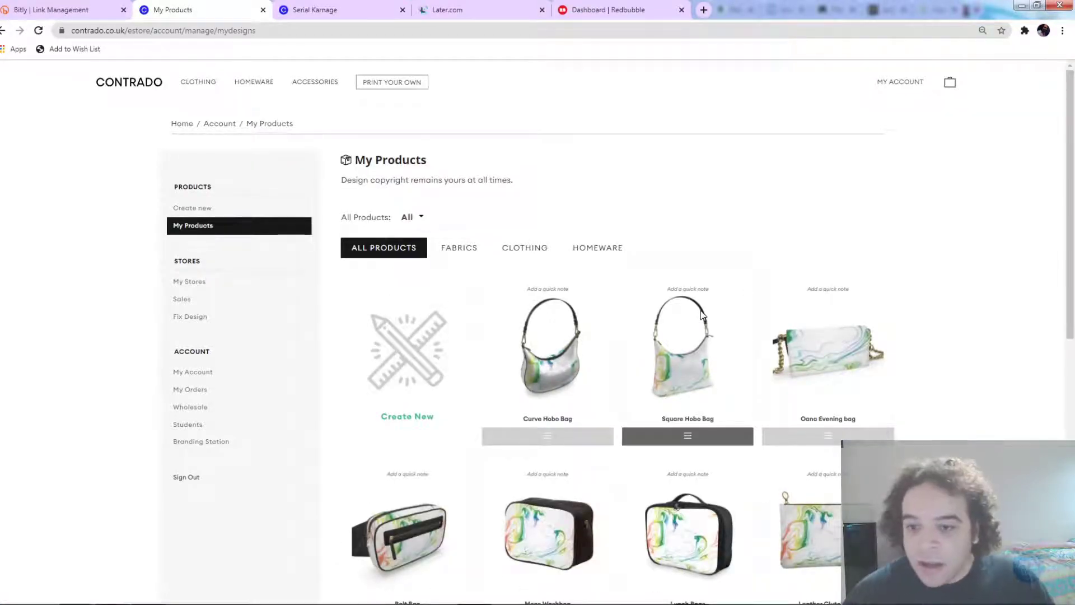
Step: Duplicate the rainbow marble Backpack from My Products and open the copy's image editing tools
scroll(941, 250, "down", 12)
scroll(941, 251, "down", 10)
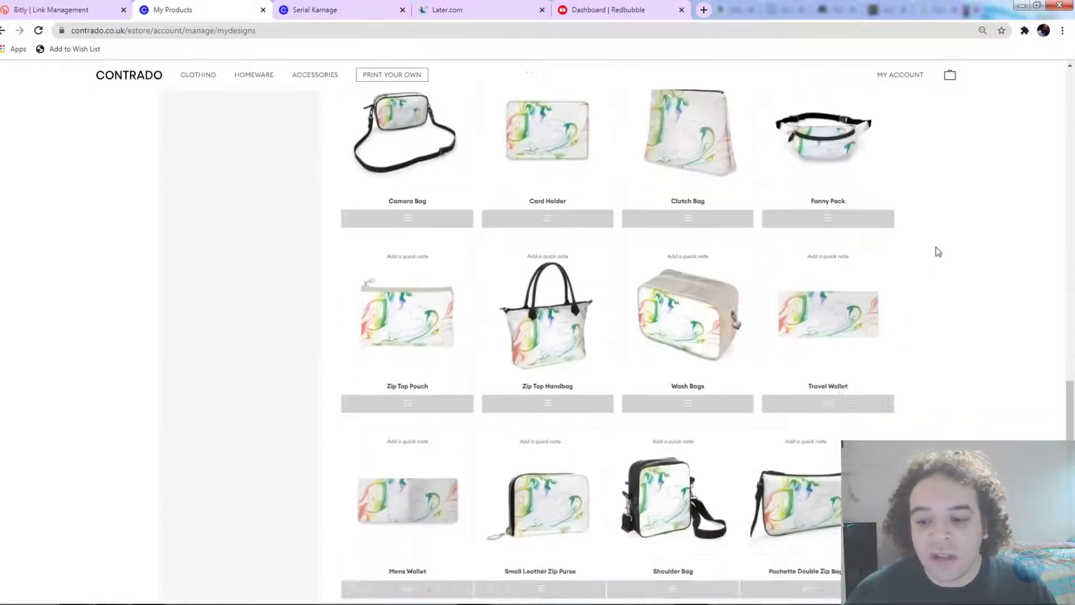
scroll(922, 305, "down", 1)
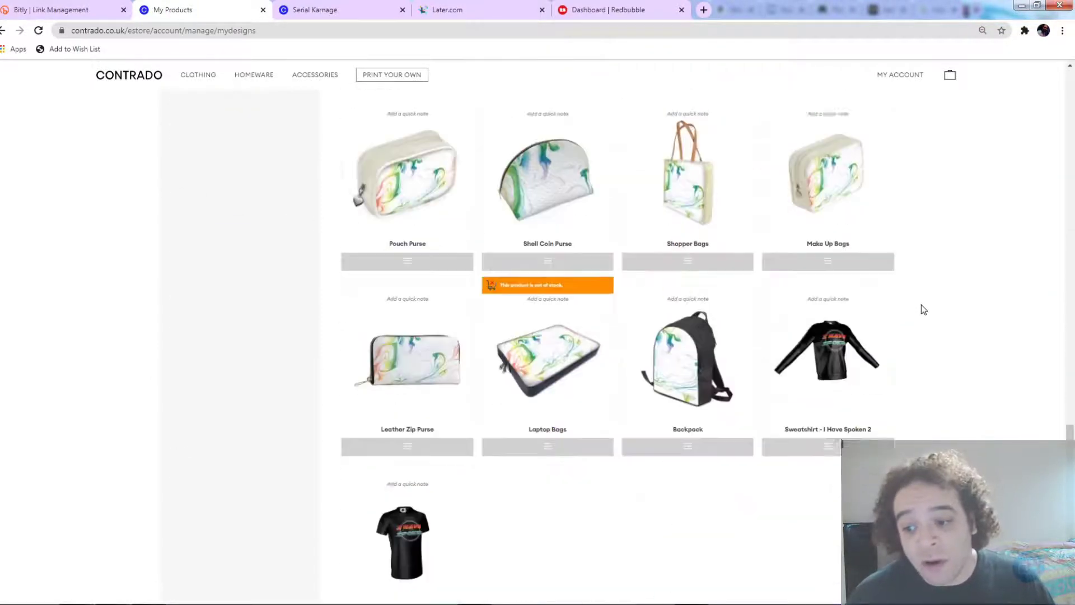
left_click(689, 417)
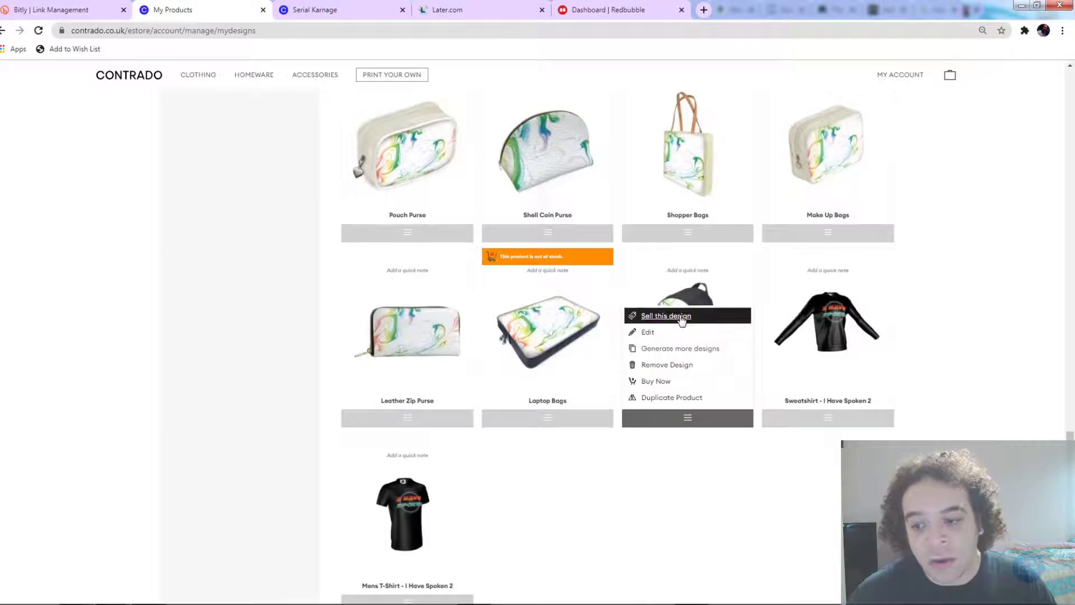
left_click(677, 398)
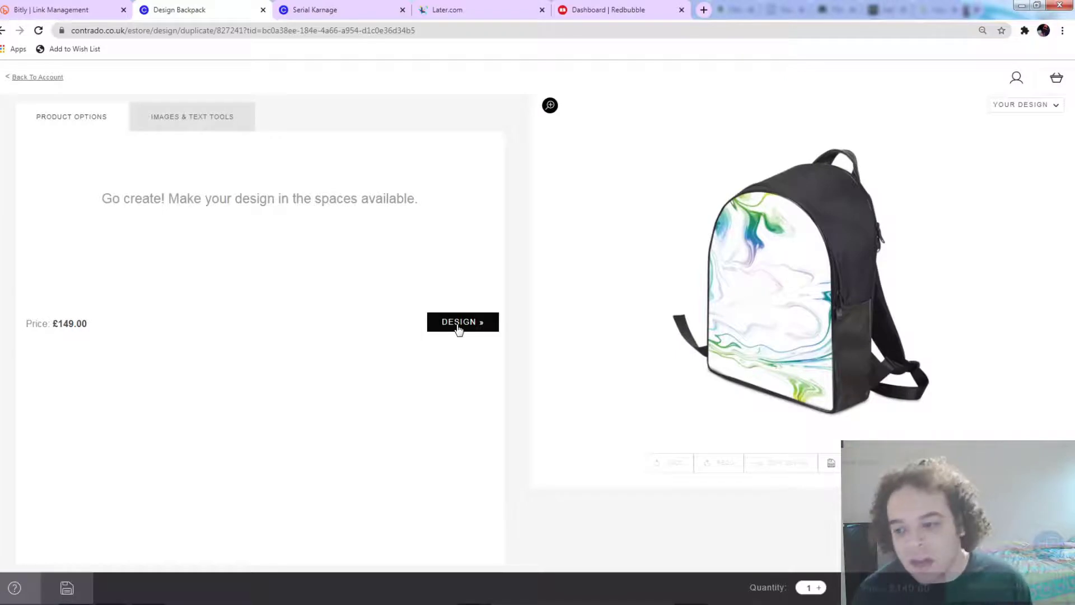
left_click(458, 325)
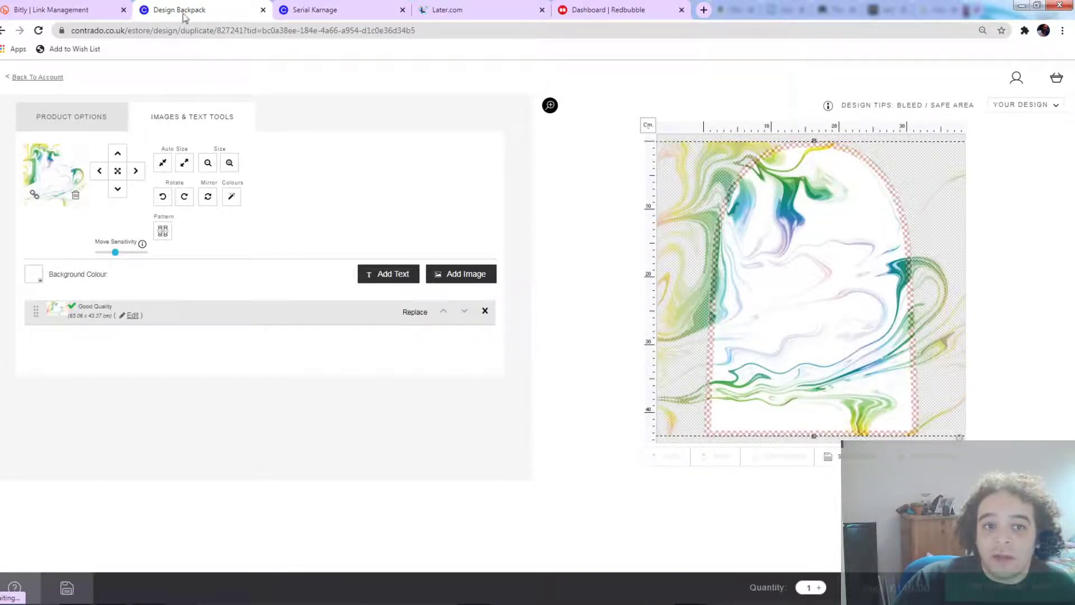
Step: Replace the copied Backpack's artwork with the Marble Colour Spill 2 image and save the design
left_click_drag(181, 30, 207, 30)
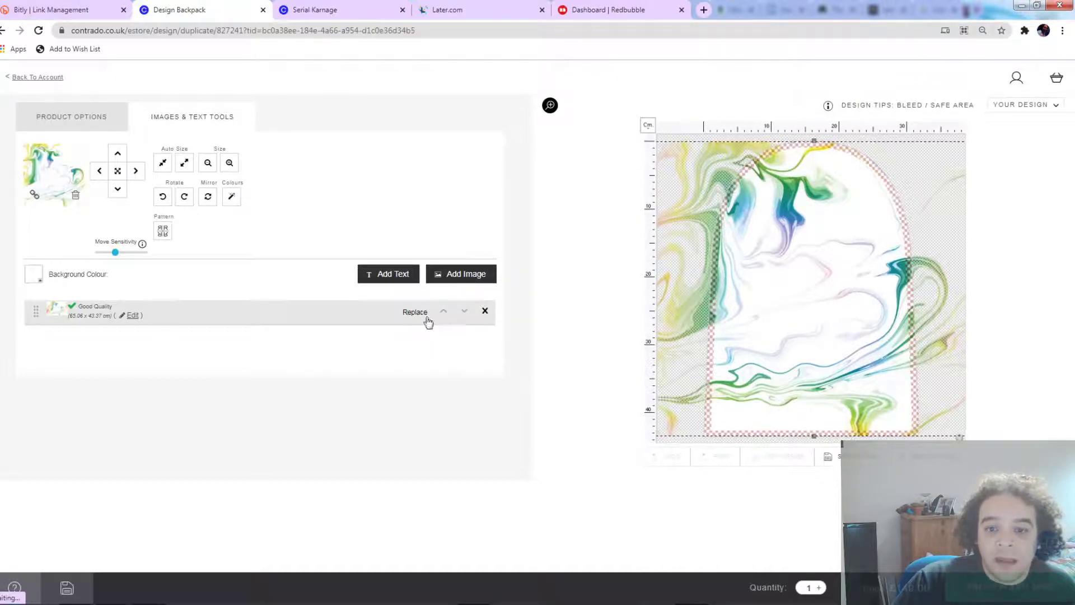
left_click(421, 313)
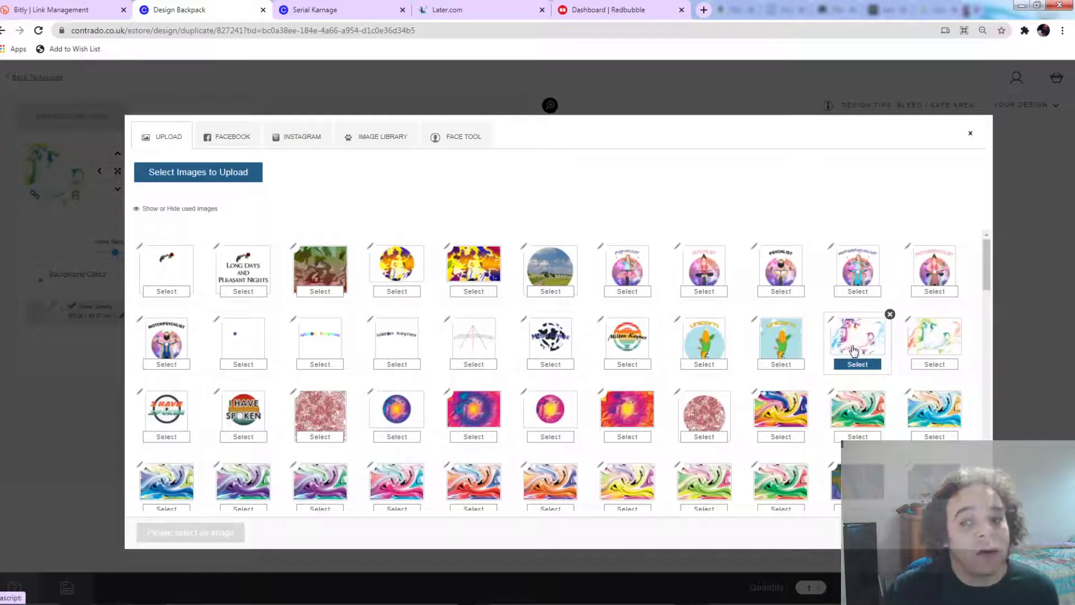
left_click(854, 352)
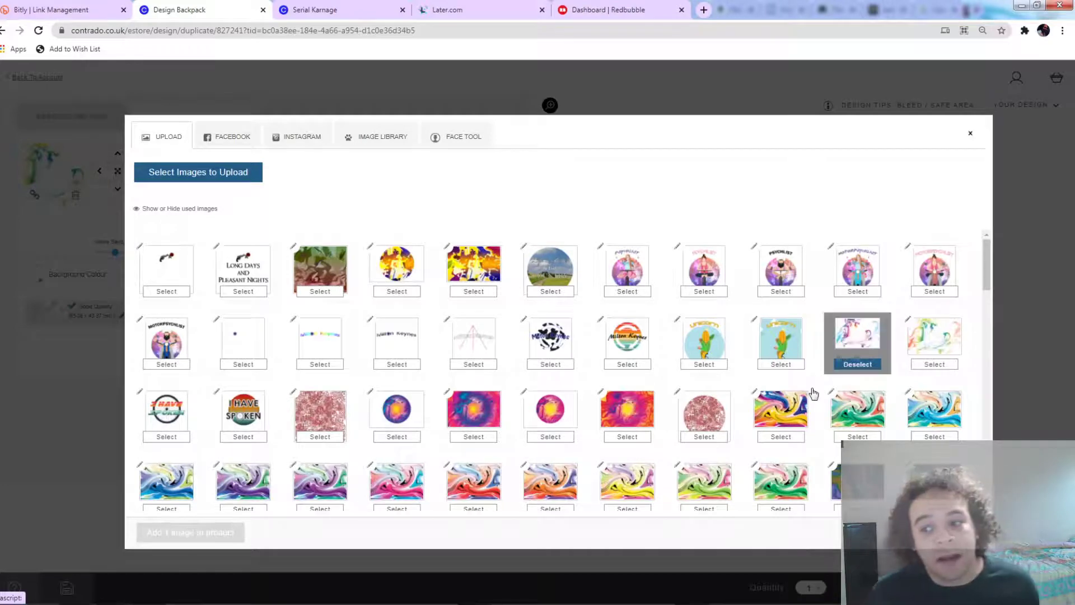
left_click(211, 535)
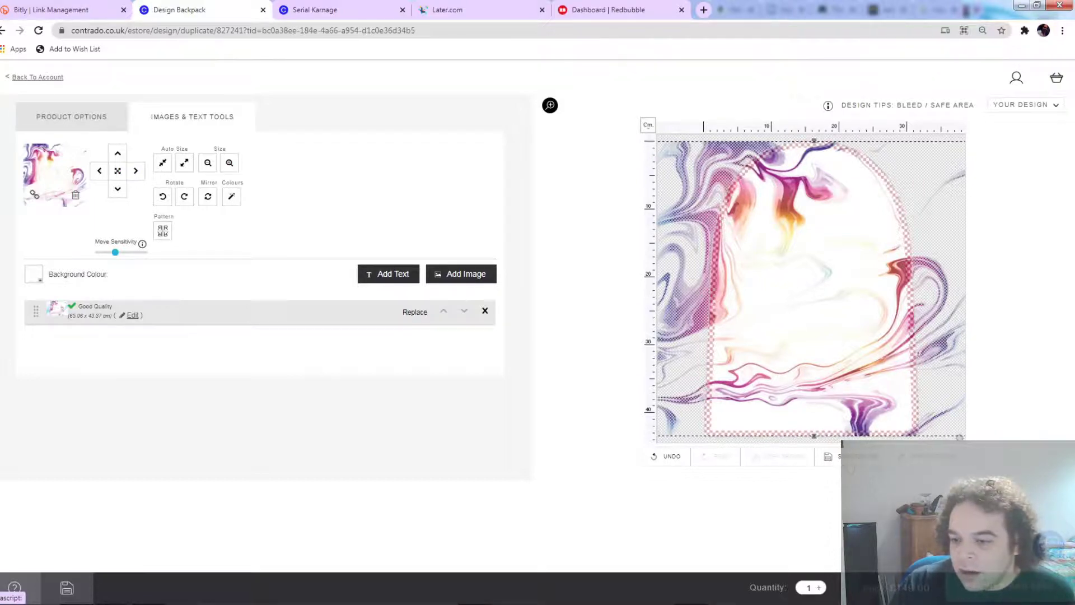
left_click(840, 465)
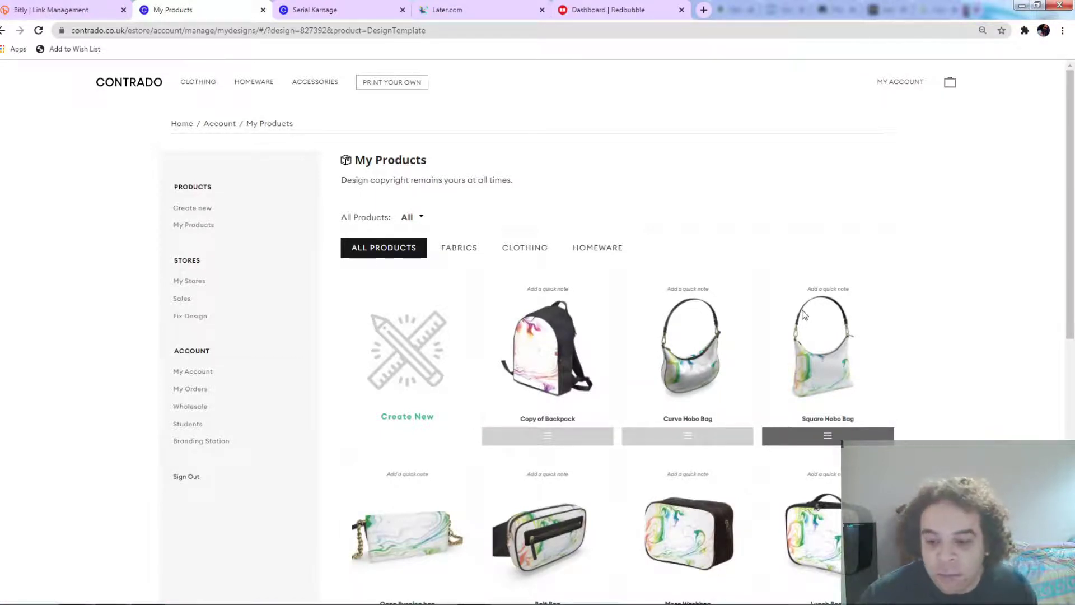
Step: Look over My Products to compare the original marble designs with the copies in the second colourway
scroll(946, 297, "down", 5)
scroll(946, 293, "up", 5)
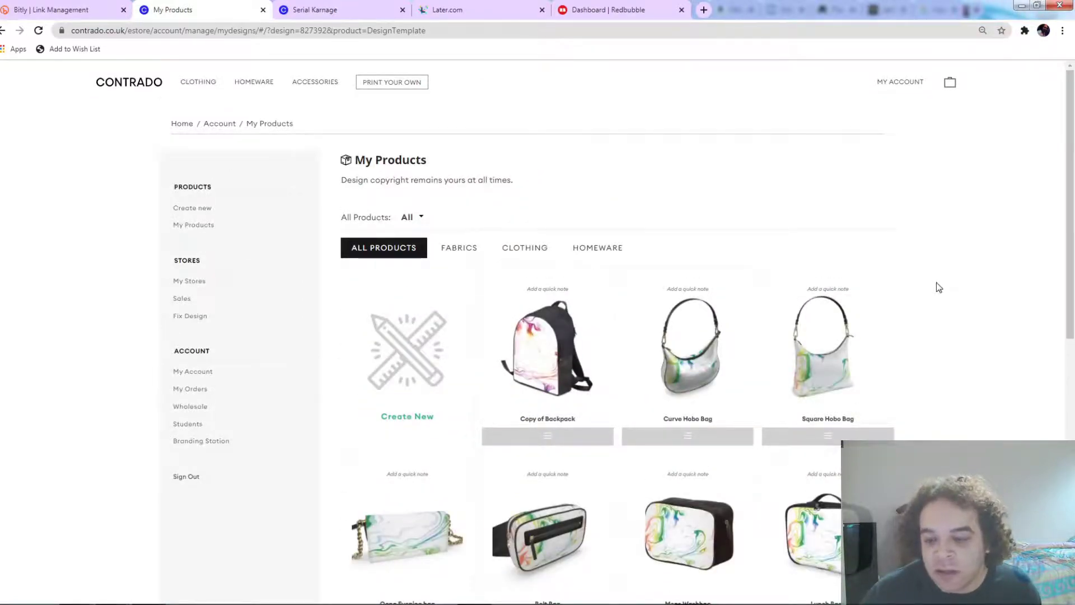
scroll(936, 283, "down", 15)
scroll(943, 280, "down", 9)
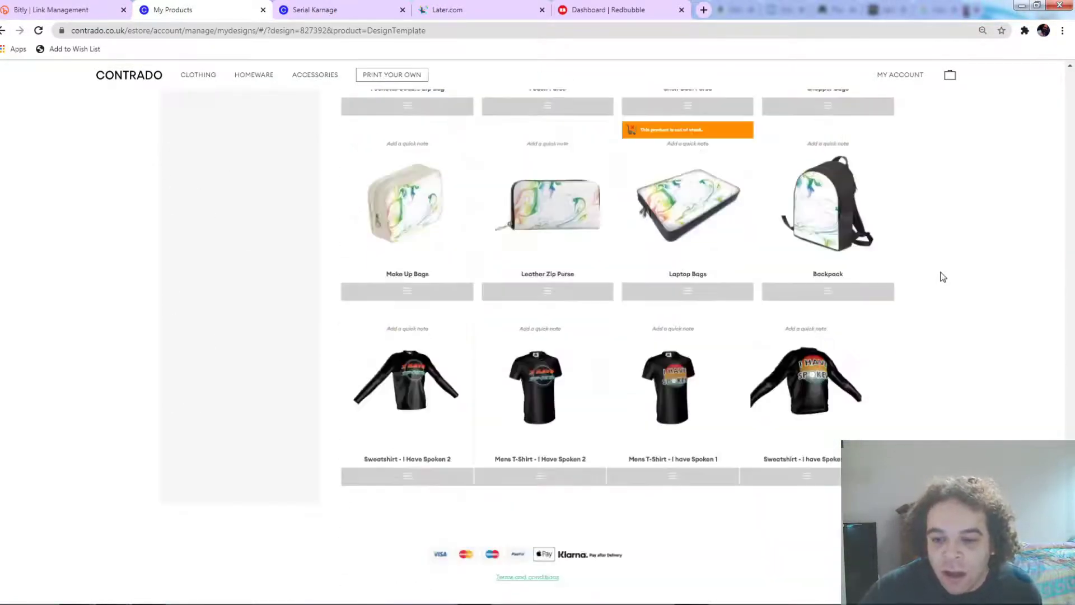
scroll(943, 276, "up", 20)
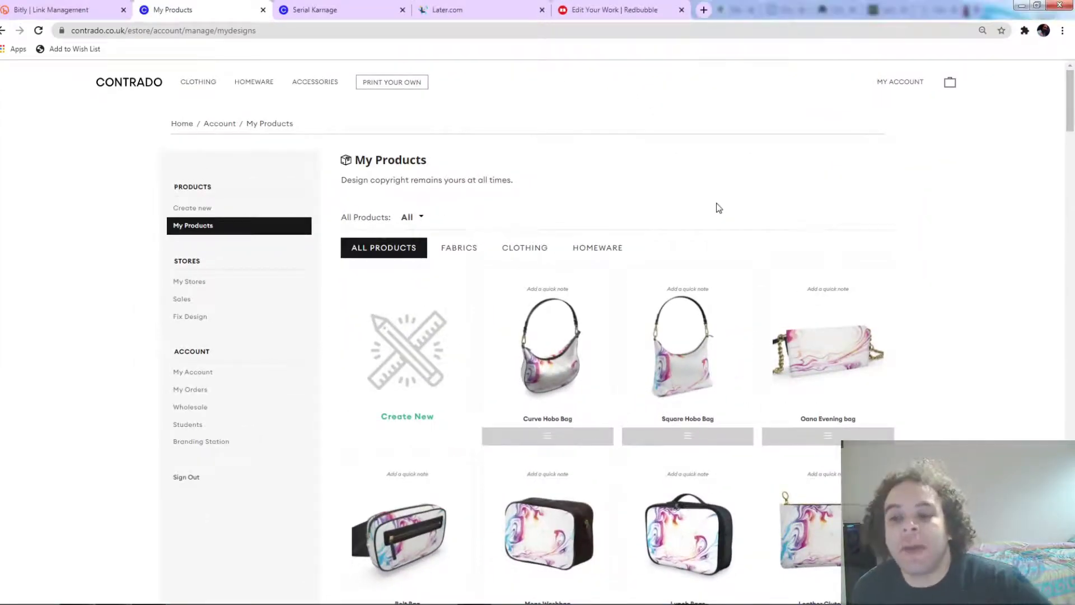
scroll(936, 361, "down", 8)
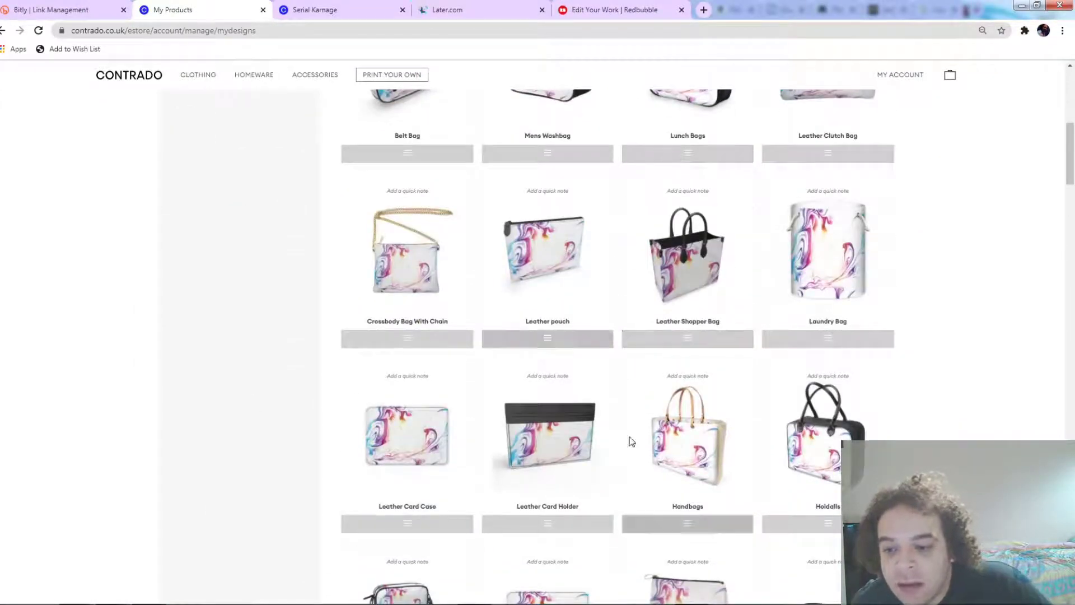
scroll(723, 301, "down", 7)
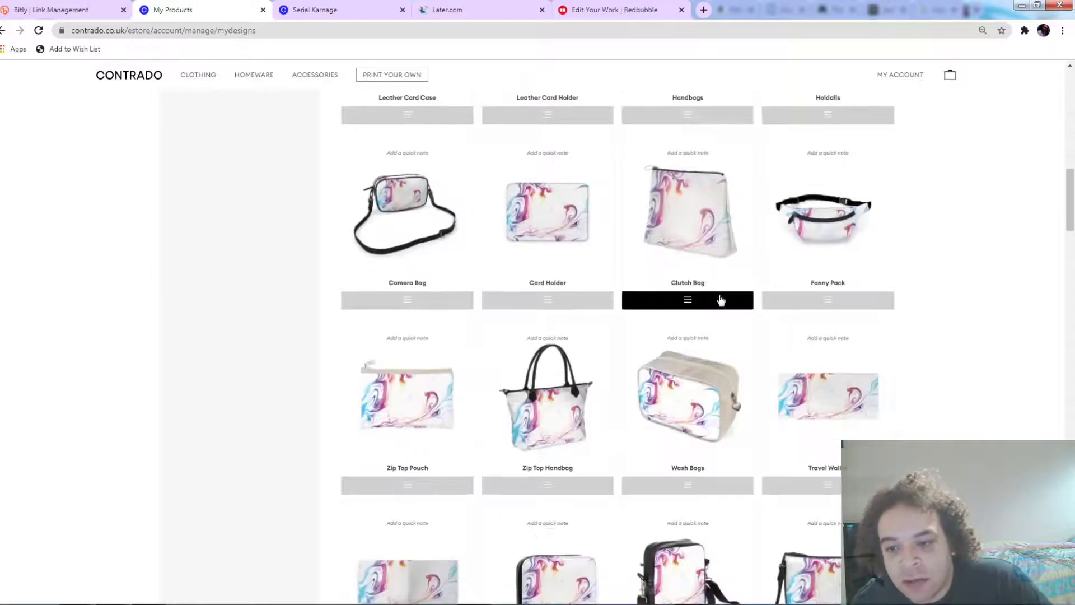
scroll(721, 301, "down", 7)
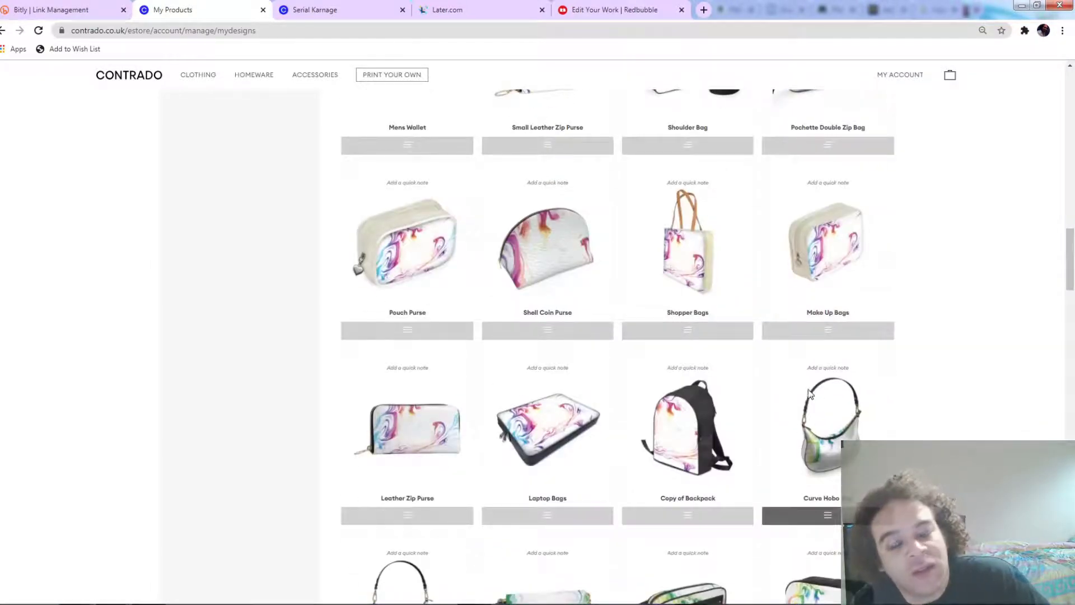
Step: Look through My Products to review the finished marble bags, purses and wallets in both colourways
scroll(794, 401, "up", 10)
scroll(722, 441, "up", 8)
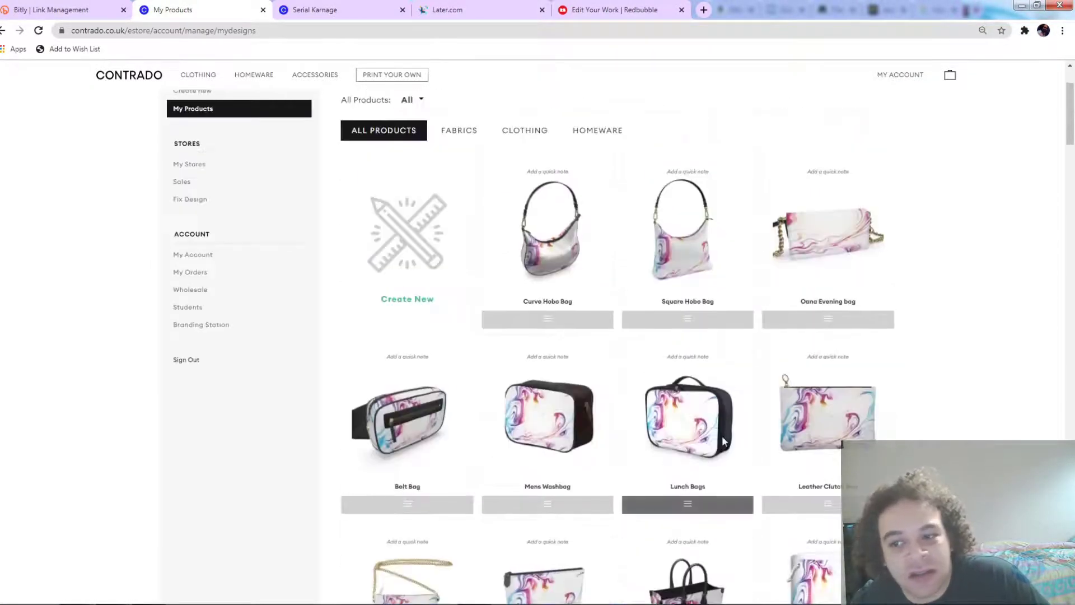
scroll(723, 441, "up", 2)
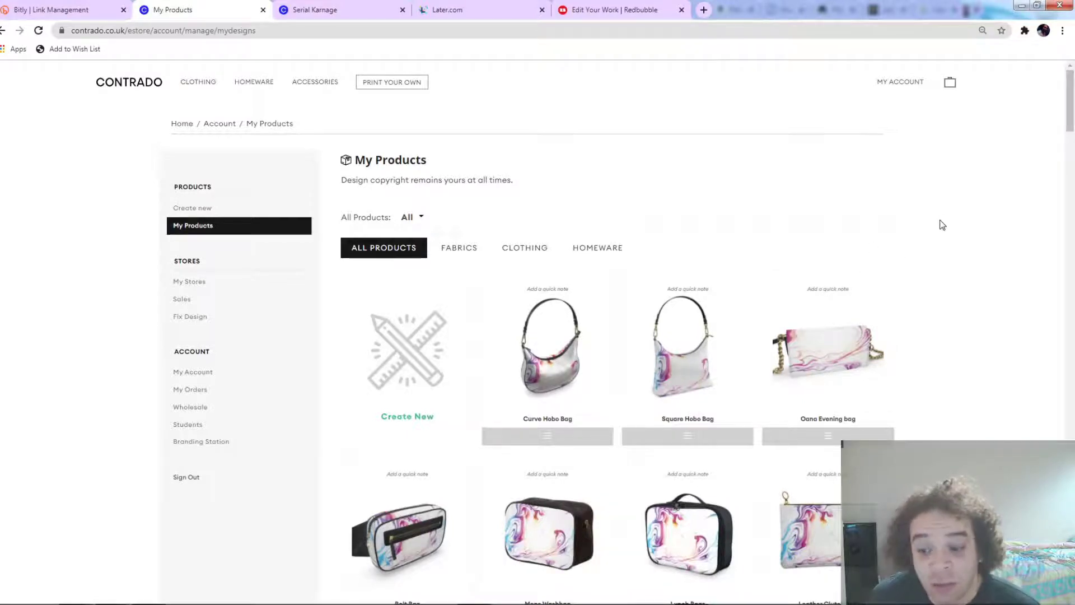
scroll(943, 228, "down", 18)
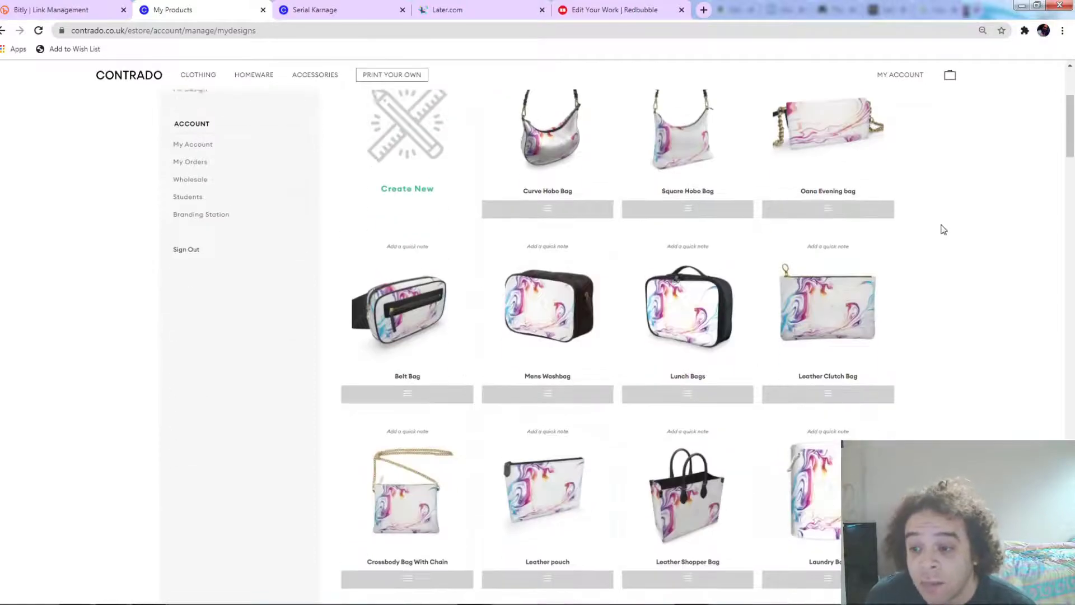
scroll(947, 225, "up", 19)
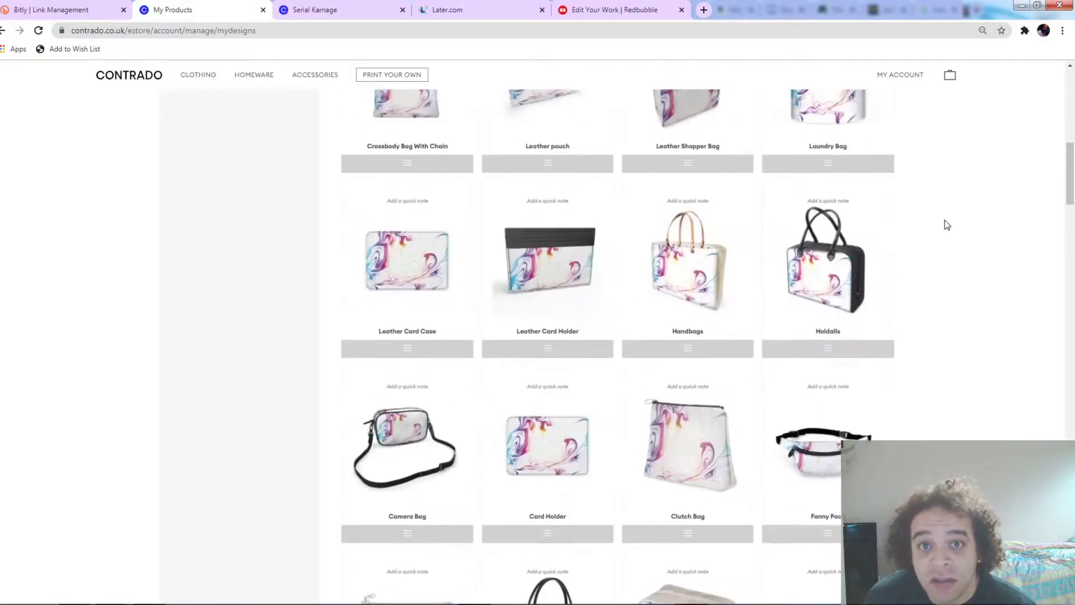
scroll(949, 218, "down", 18)
scroll(948, 208, "down", 20)
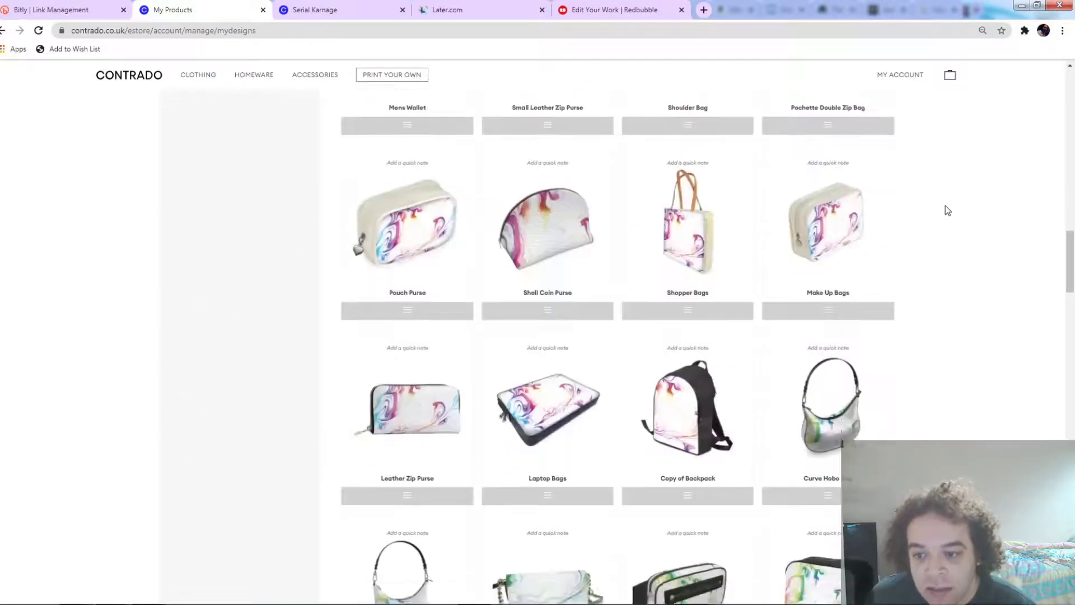
scroll(946, 203, "up", 6)
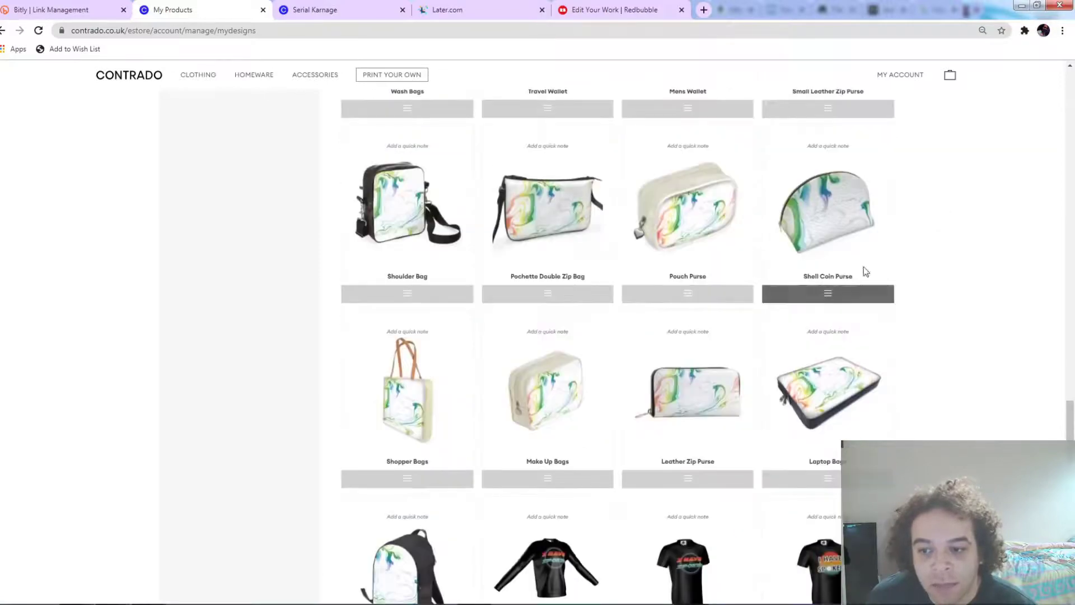
scroll(981, 280, "up", 15)
scroll(977, 273, "up", 10)
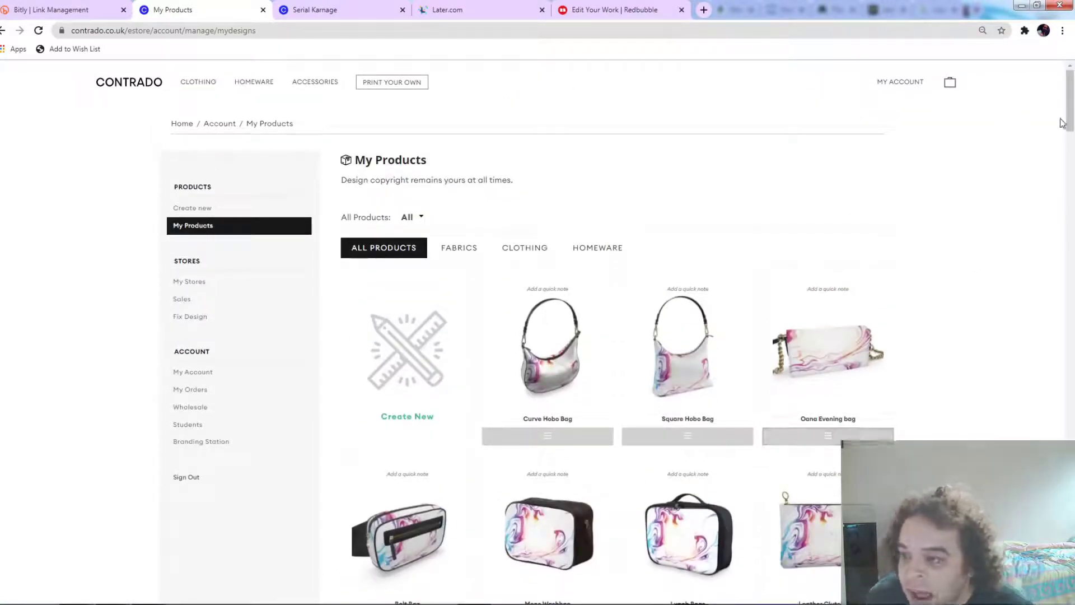
left_click_drag(1068, 124, 1056, 269)
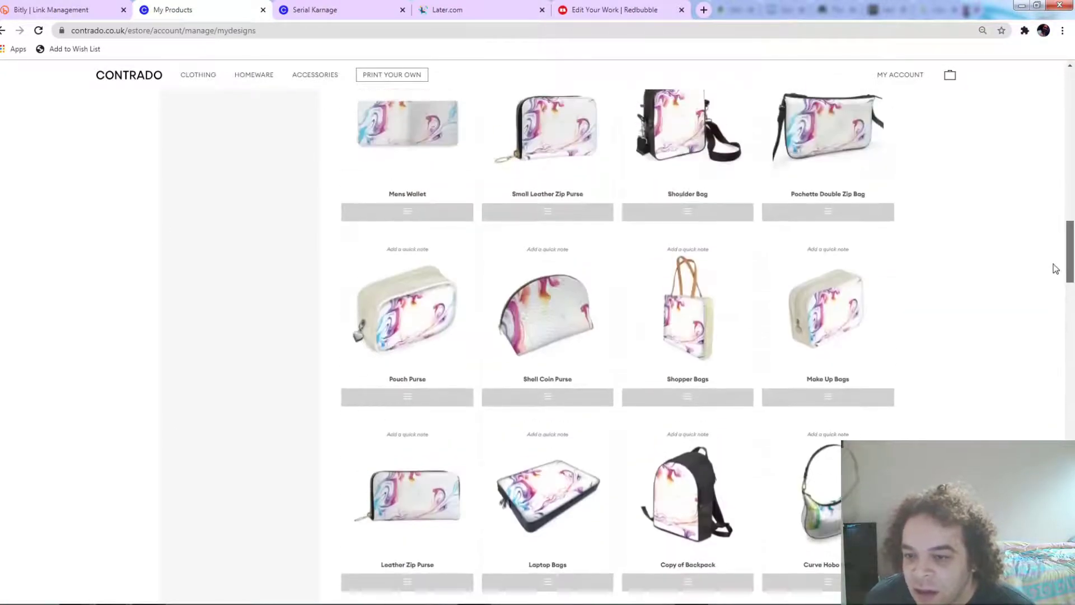
scroll(765, 322, "up", 5)
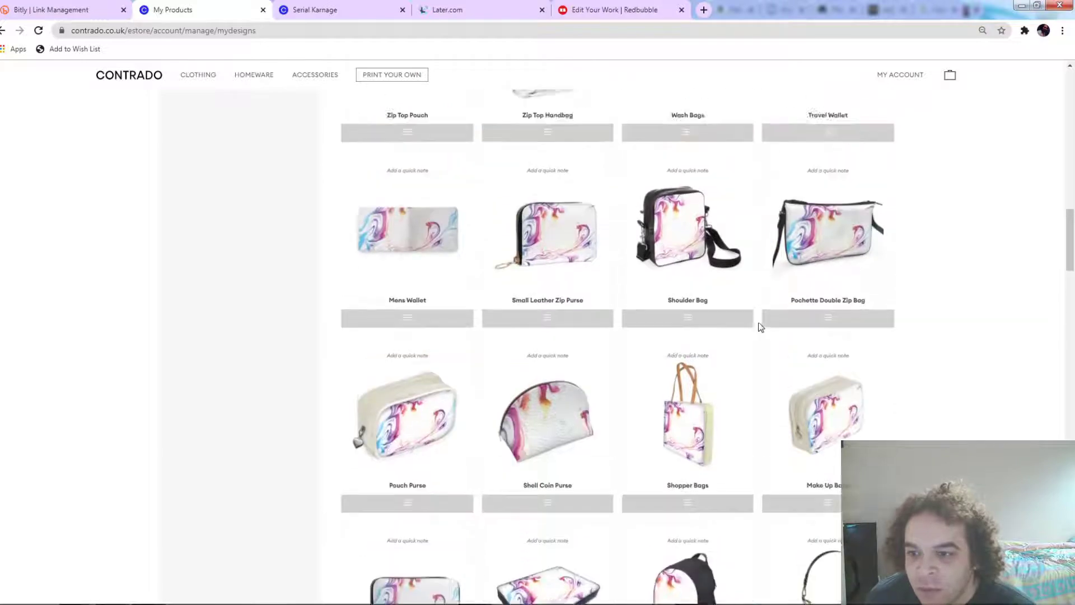
scroll(767, 308, "up", 12)
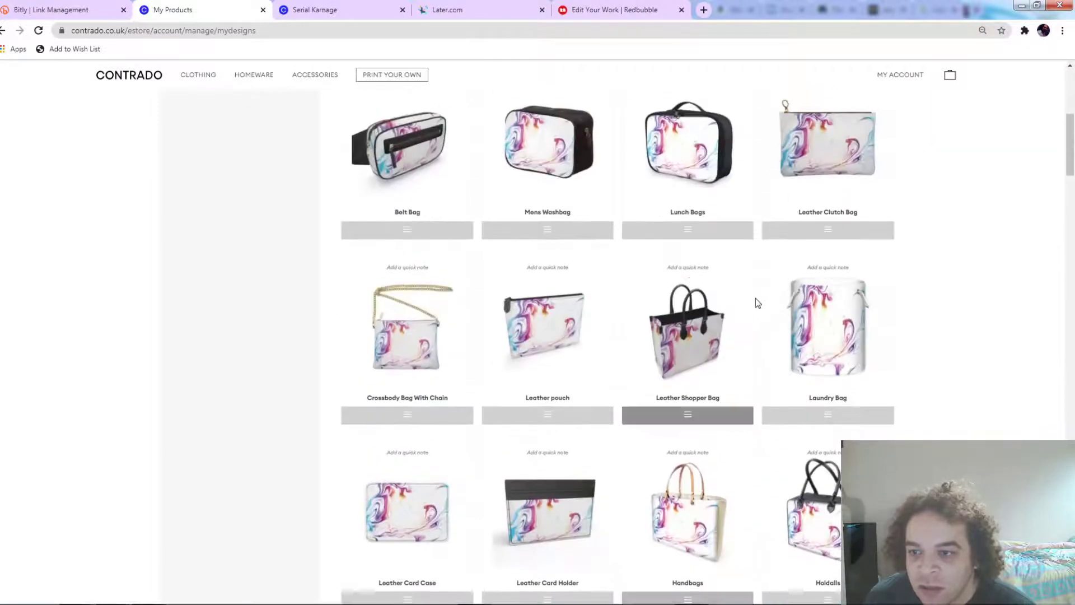
scroll(763, 310, "up", 2)
scroll(723, 269, "down", 13)
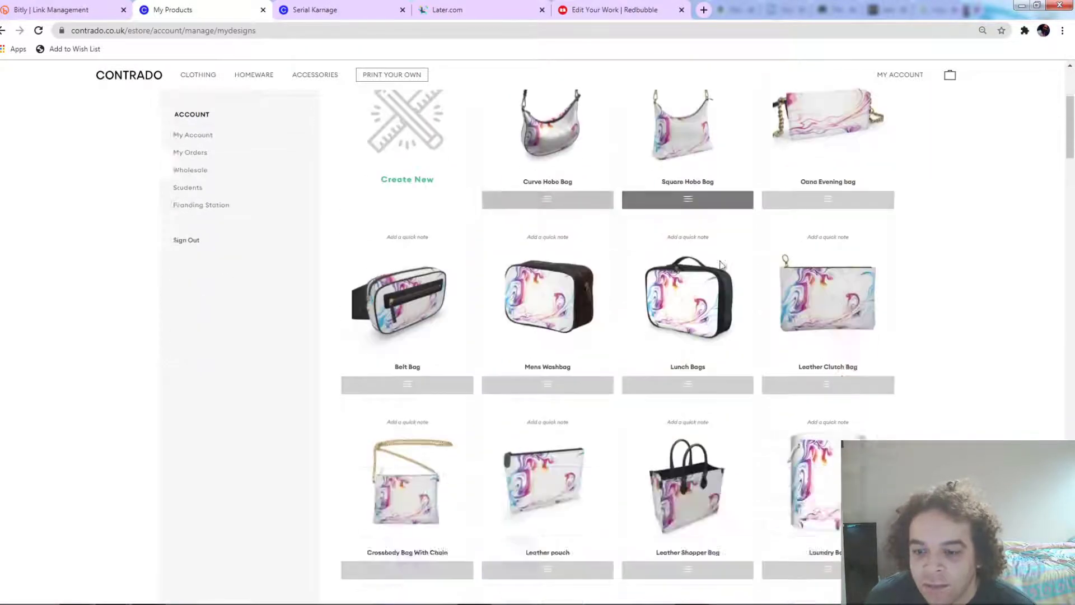
scroll(723, 264, "down", 15)
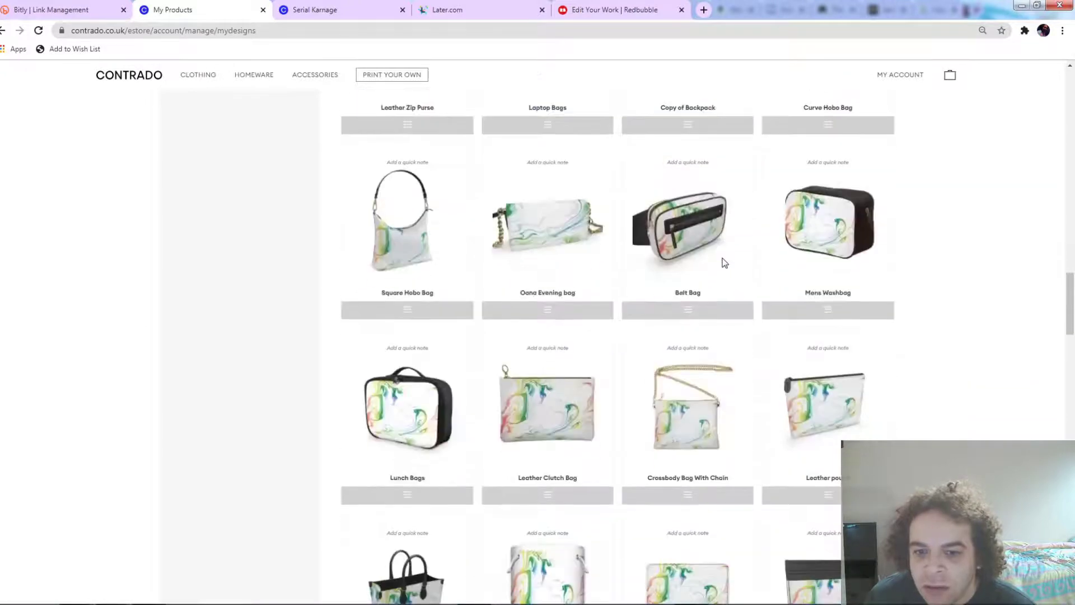
scroll(725, 263, "up", 6)
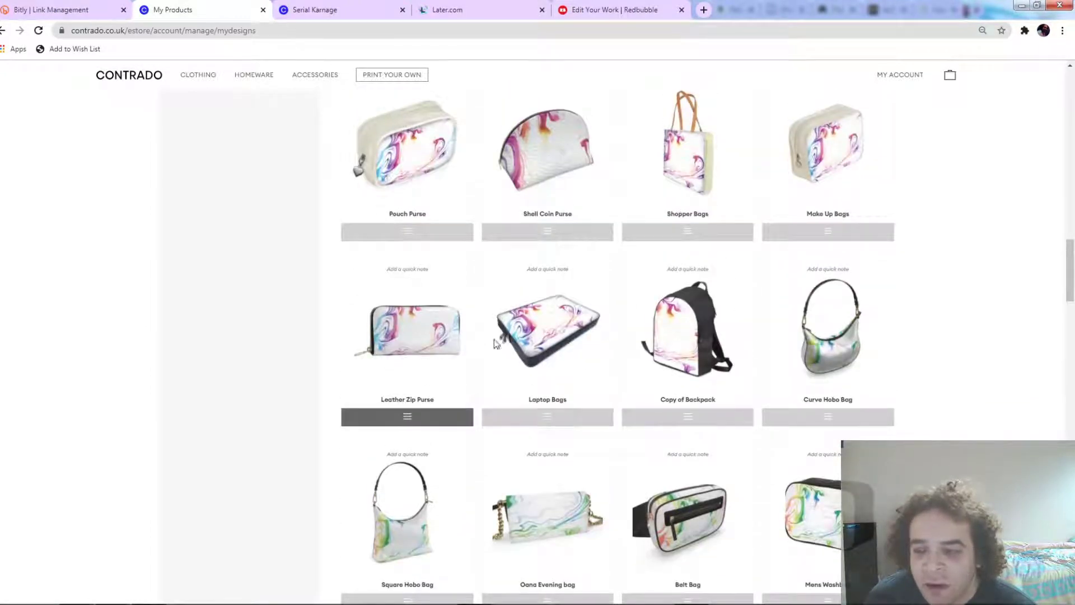
left_click_drag(1069, 258, 1071, 80)
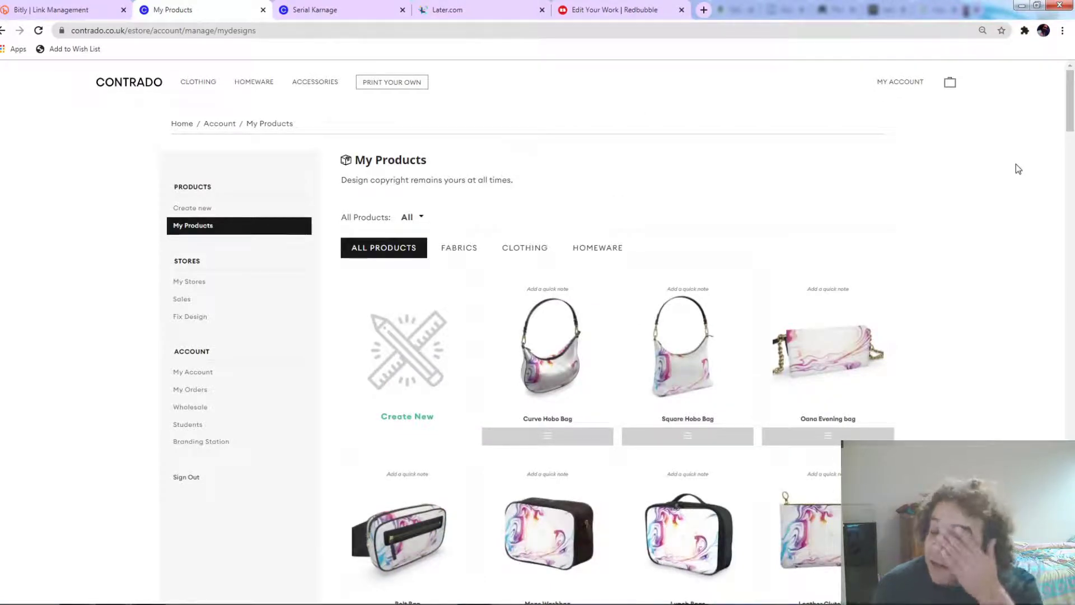
scroll(974, 177, "down", 20)
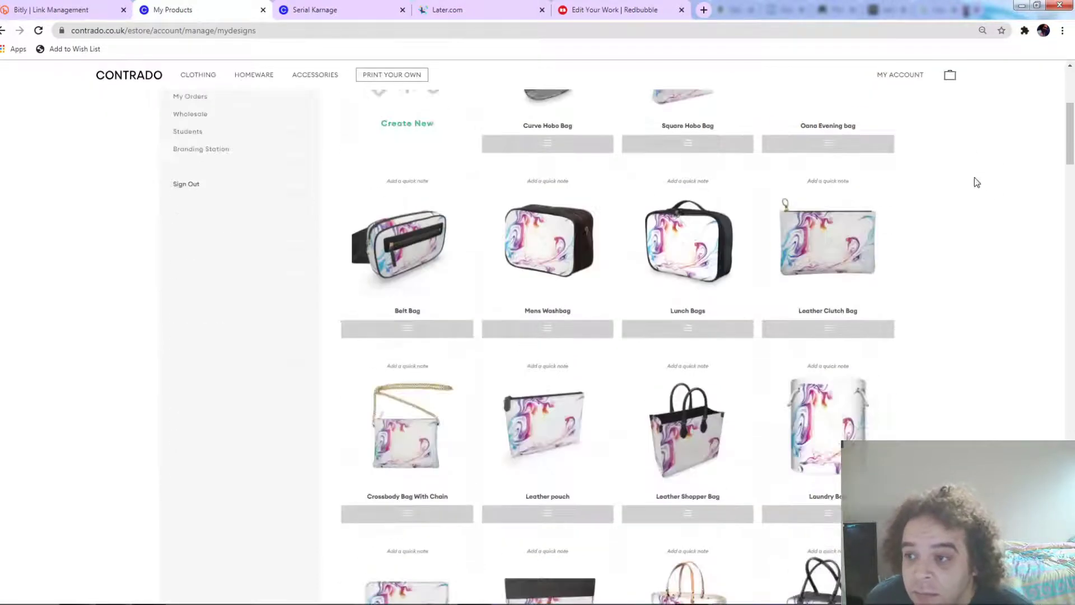
scroll(976, 182, "up", 20)
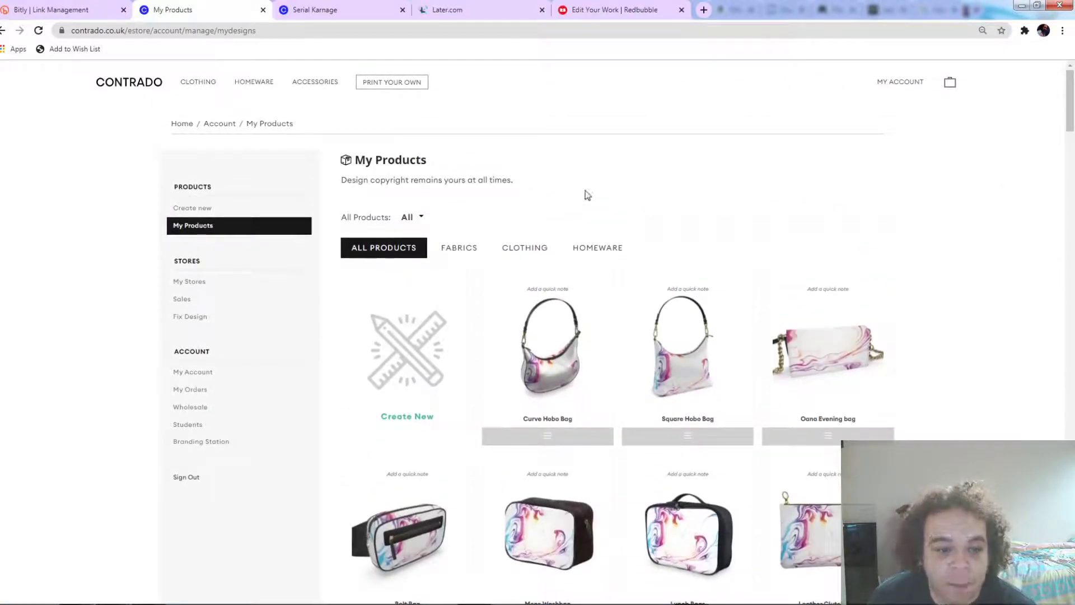
Step: Open the Serial Karnage store for editing from My Stores and start adding a new collection
left_click(204, 283)
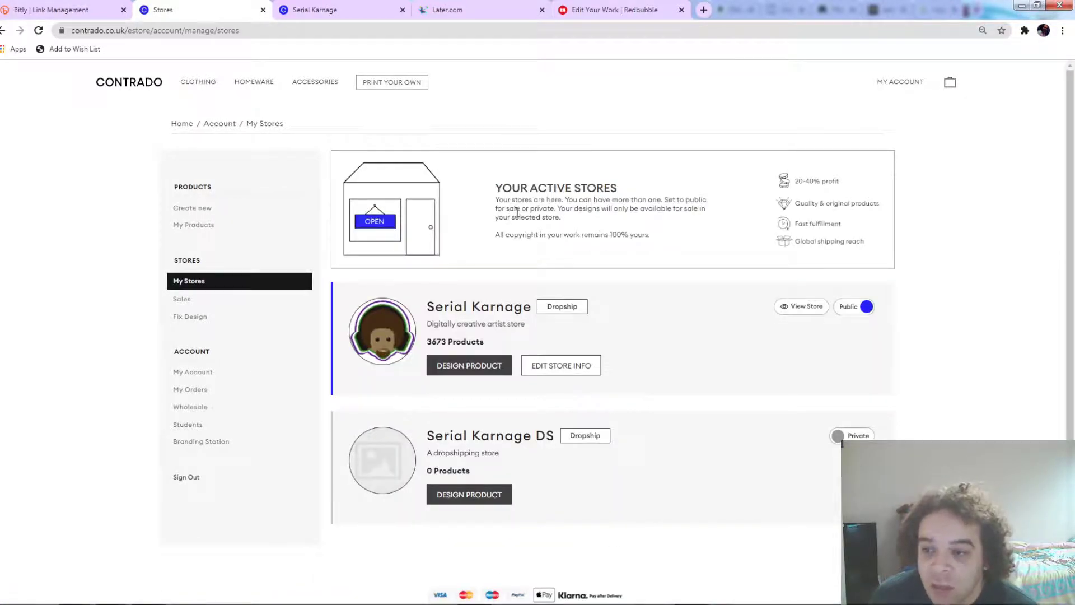
left_click(525, 367)
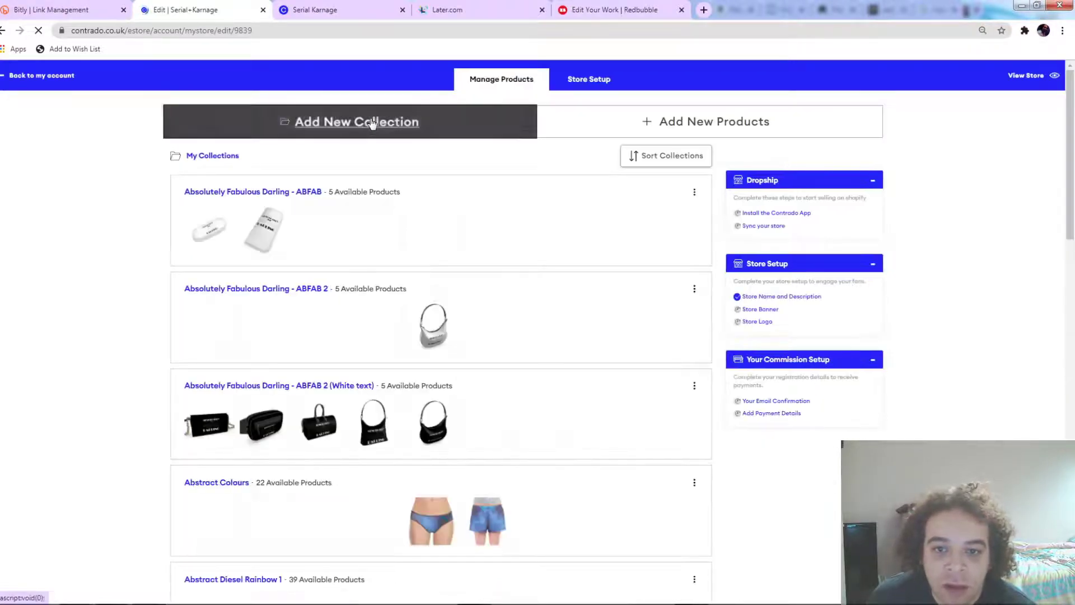
left_click(368, 124)
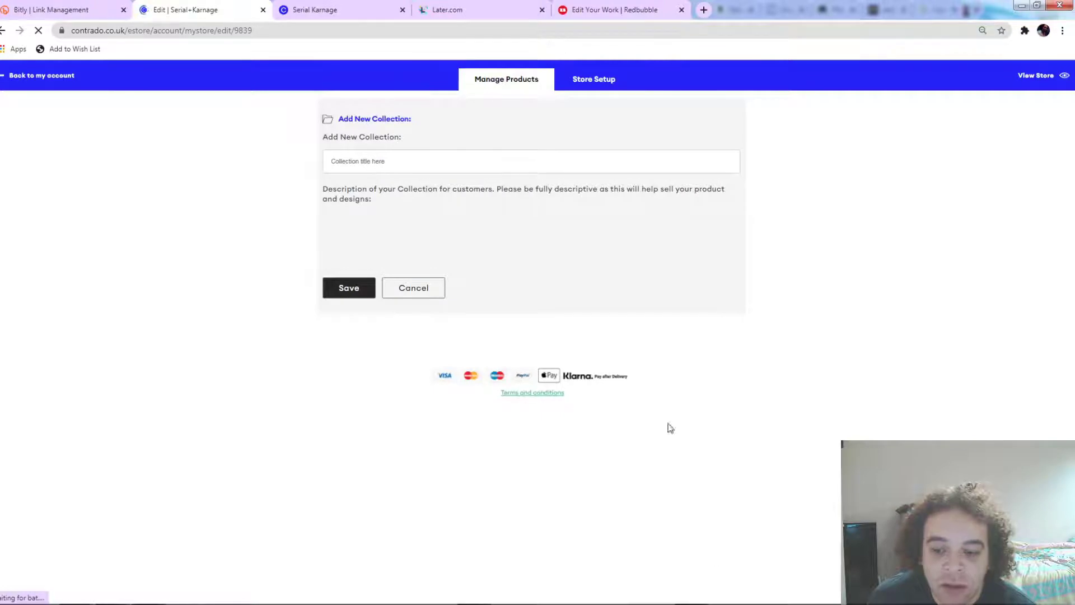
Step: Copy "Marbling Smoke 1" from the Sticky Notes app into the new collection's title
left_click(684, 594)
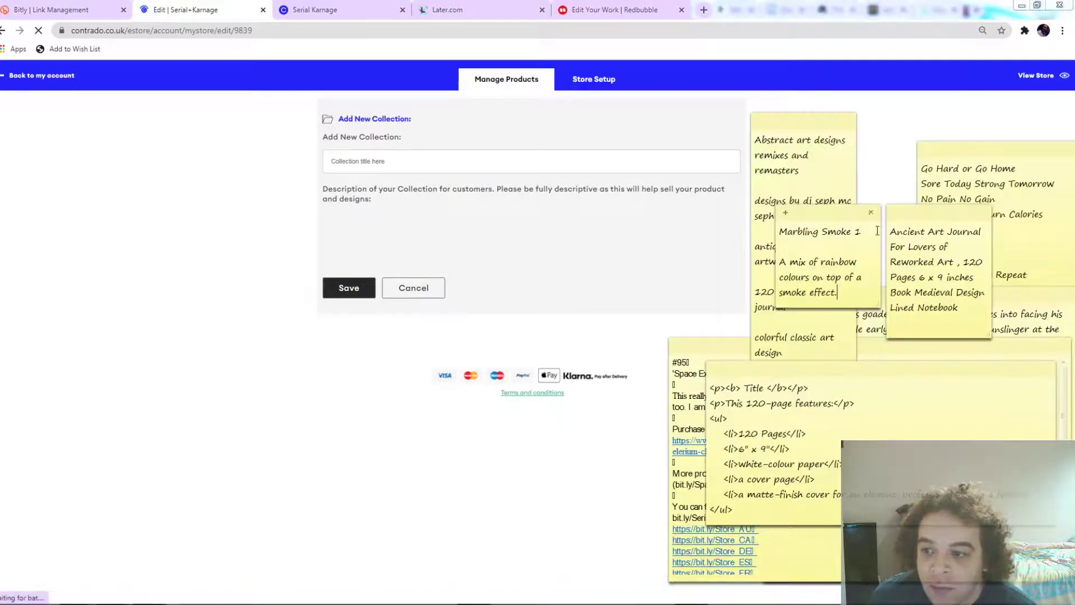
left_click_drag(863, 231, 780, 231)
right_click(817, 230)
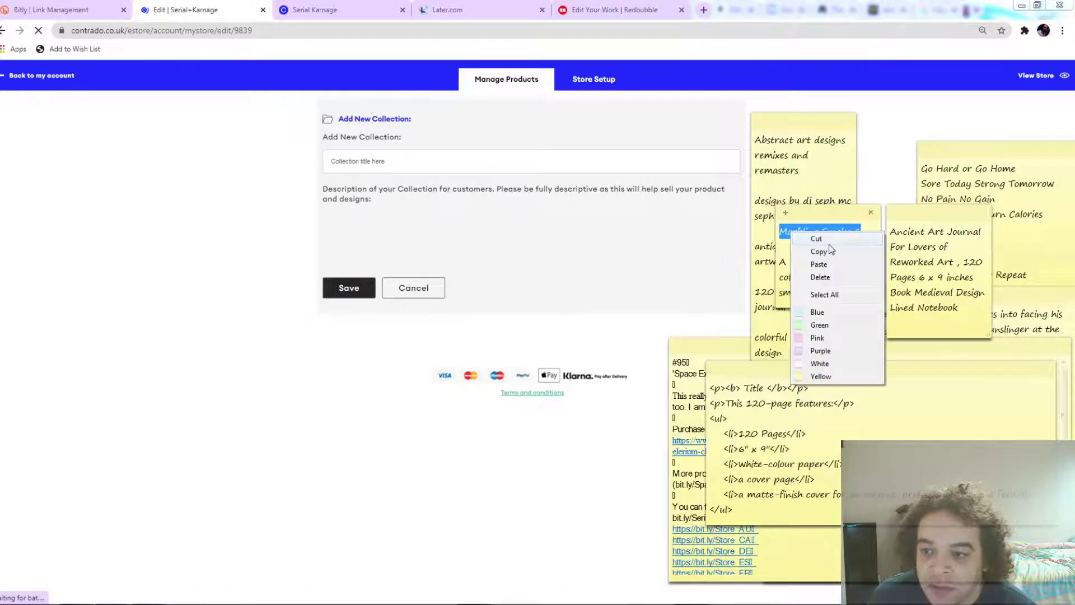
left_click(823, 250)
left_click(497, 162)
right_click(497, 163)
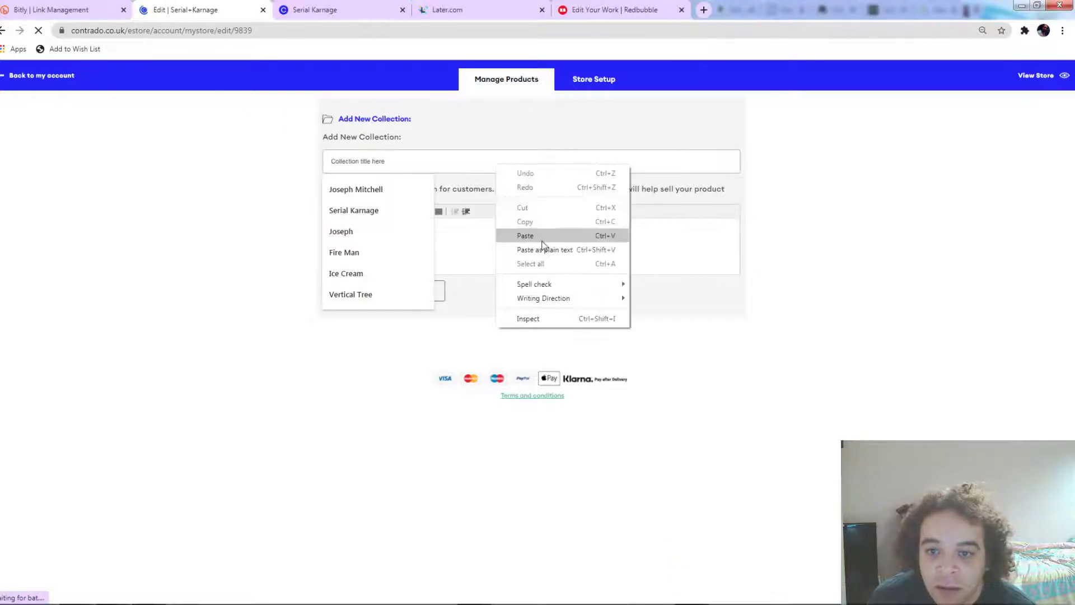
left_click(544, 236)
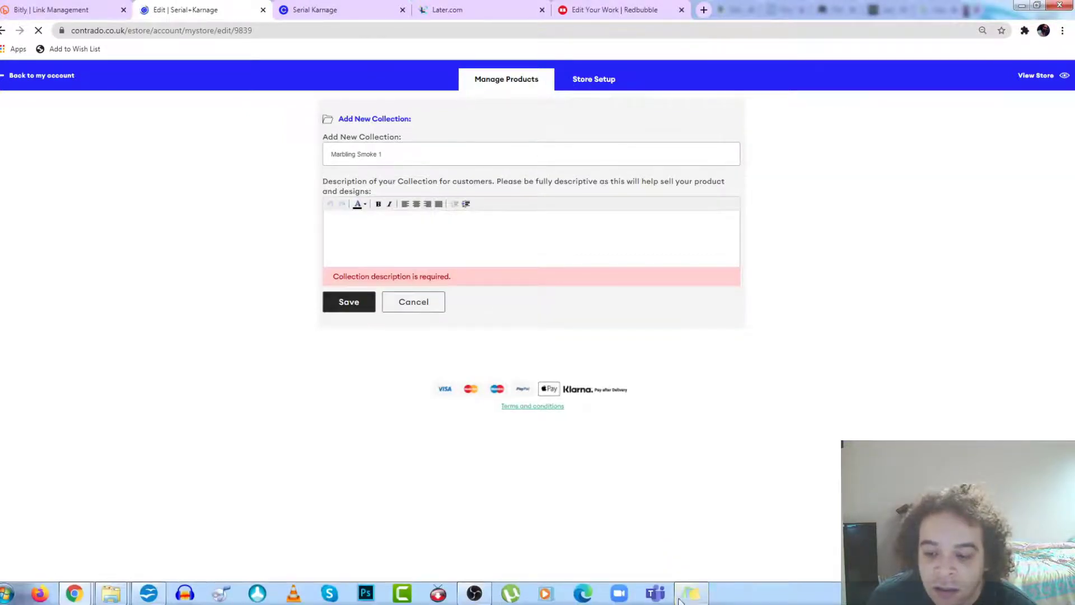
Step: Copy "A mix of rainbow colours on top of a smoke effect." from Sticky Notes into the collection's description and save the collection
left_click(692, 593)
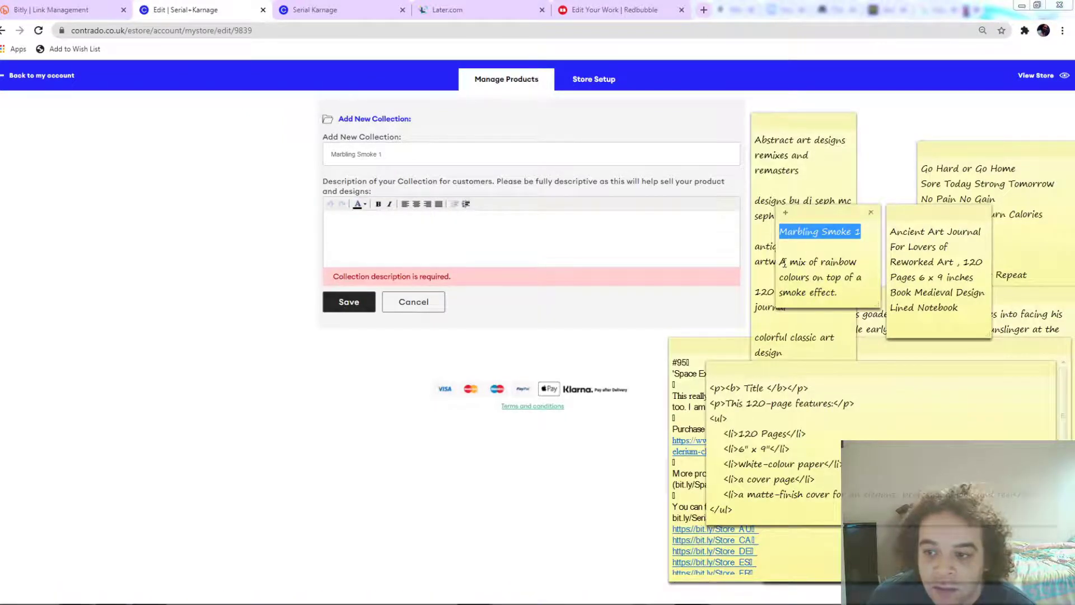
left_click_drag(783, 261, 847, 293)
right_click(846, 292)
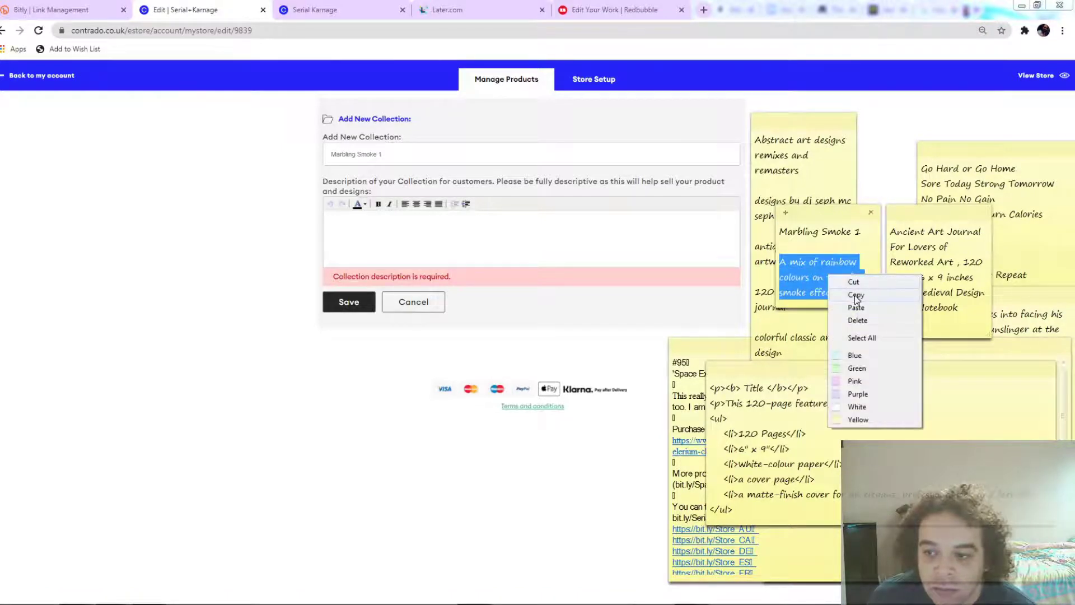
left_click(855, 295)
left_click(583, 218)
right_click(576, 232)
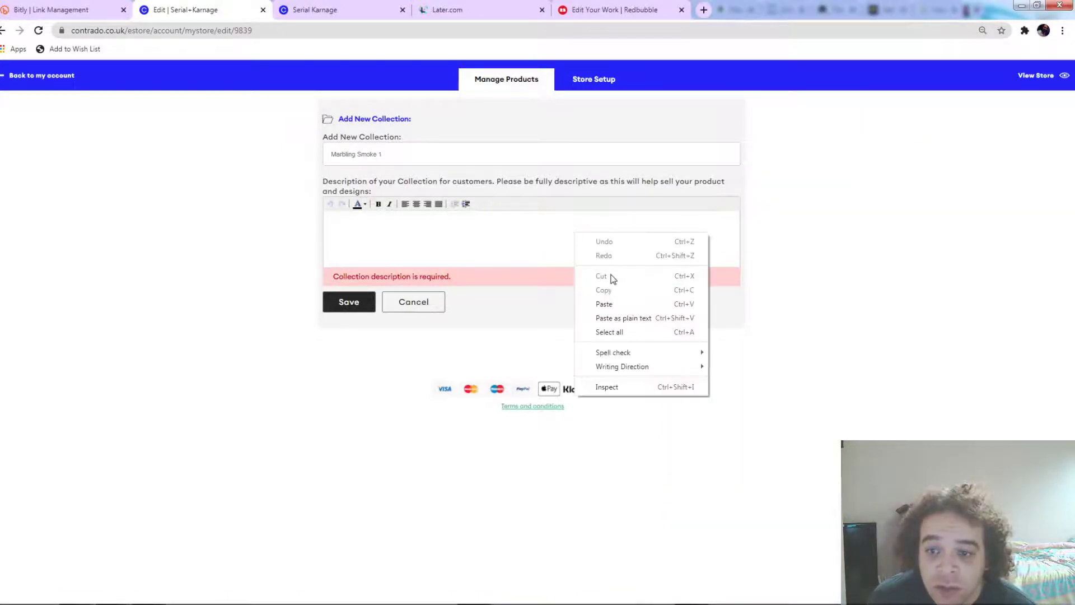
left_click(603, 305)
left_click(361, 305)
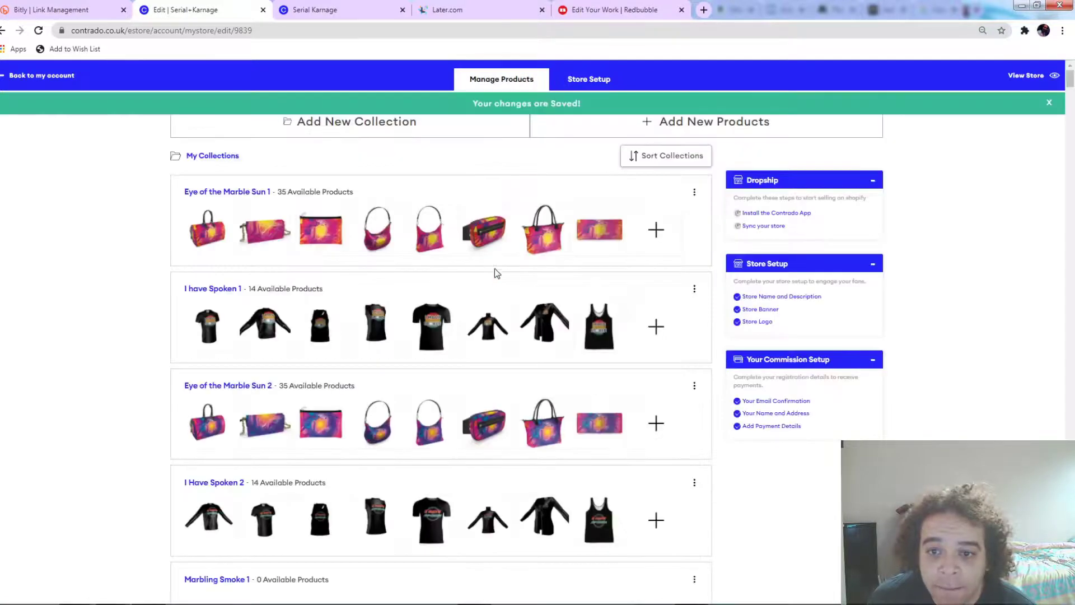
Step: Find the empty Marbling Smoke 1 collection in My Collections and open the product selection for it
scroll(307, 248, "down", 5)
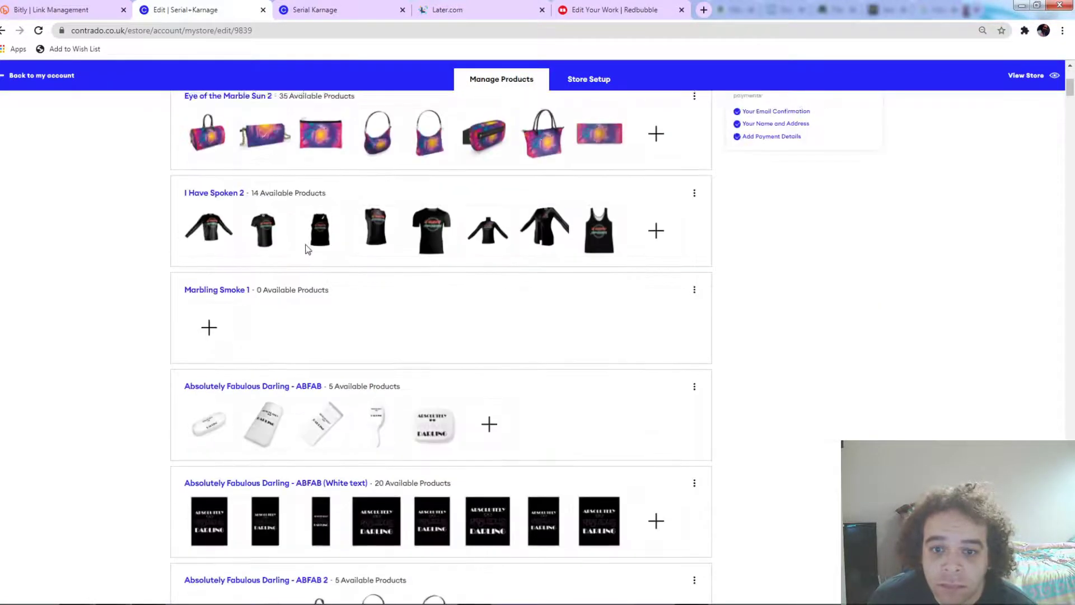
scroll(307, 248, "up", 5)
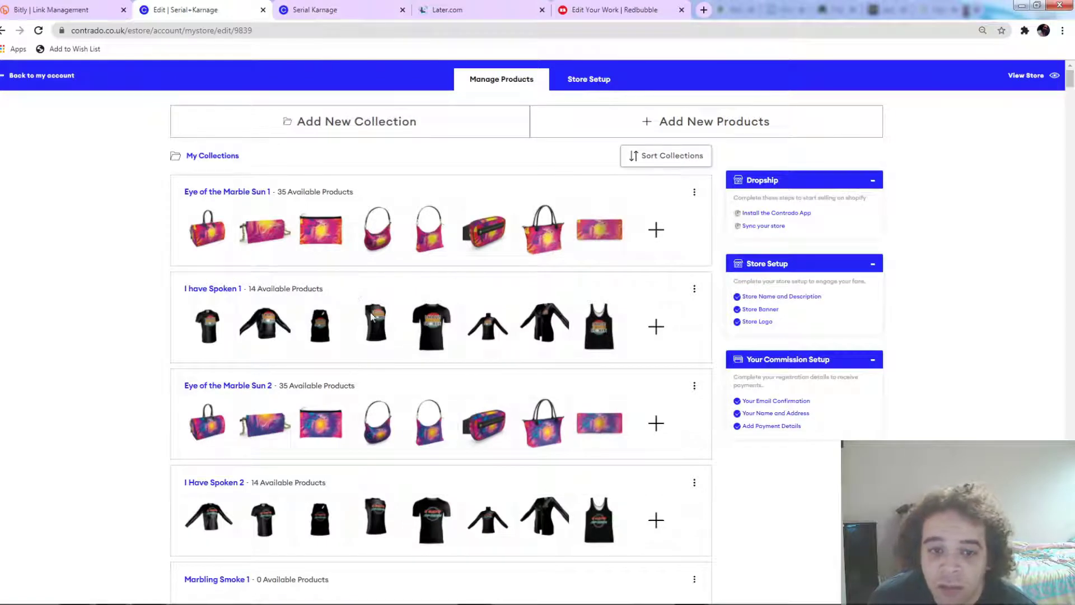
scroll(371, 317, "down", 7)
scroll(292, 316, "up", 2)
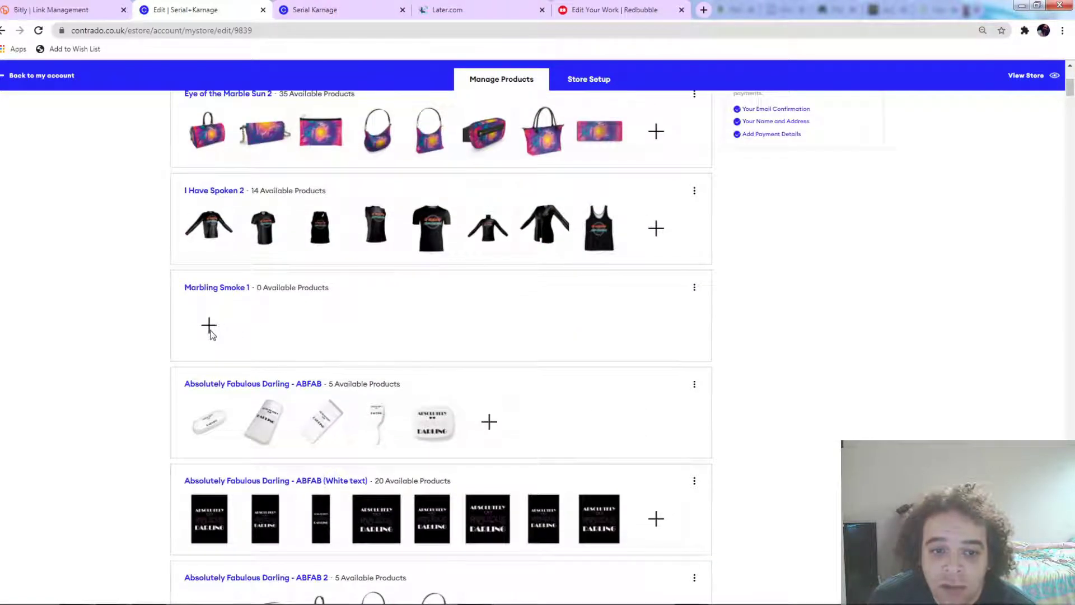
left_click(212, 329)
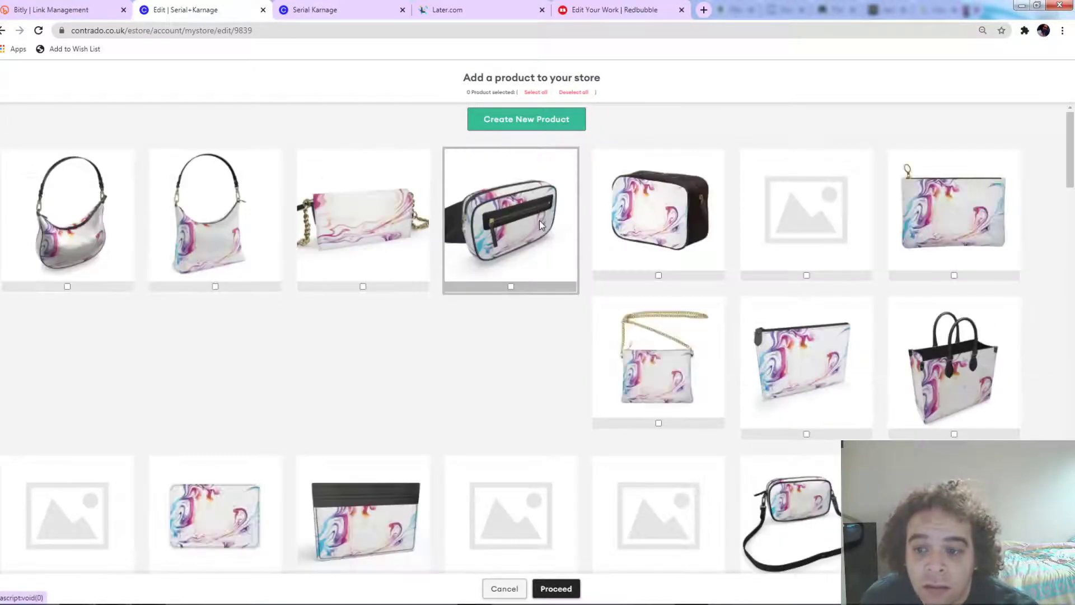
Step: Select the green-and-orange marbled backpack, laptop bag, long zip purse and shopper bag near the end of the product list
scroll(650, 213, "down", 10)
scroll(656, 196, "down", 10)
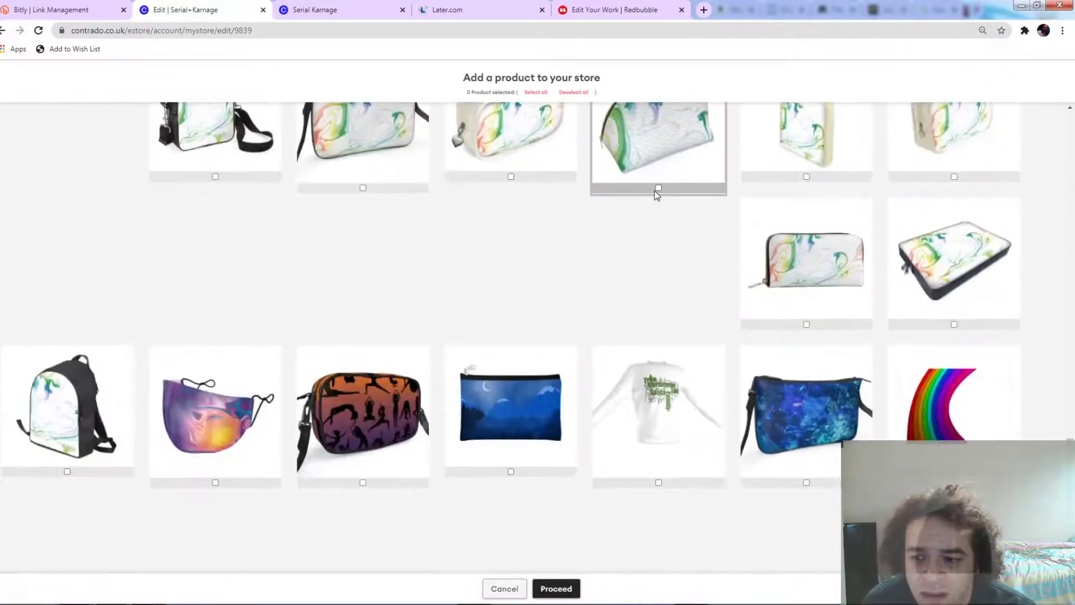
left_click(80, 402)
left_click(932, 297)
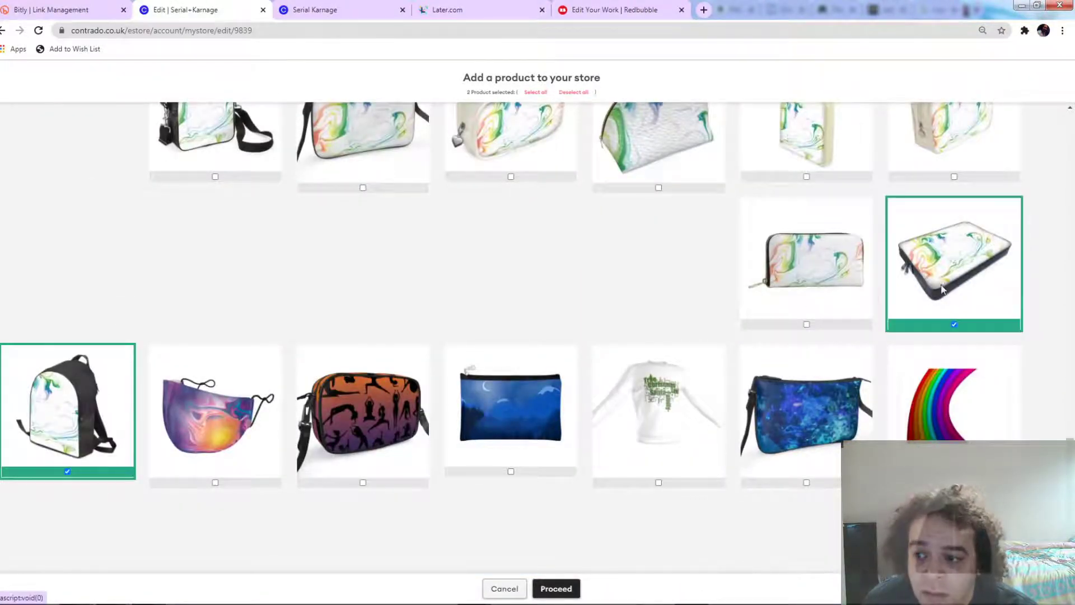
left_click(846, 283)
scroll(874, 291, "up", 3)
left_click(845, 294)
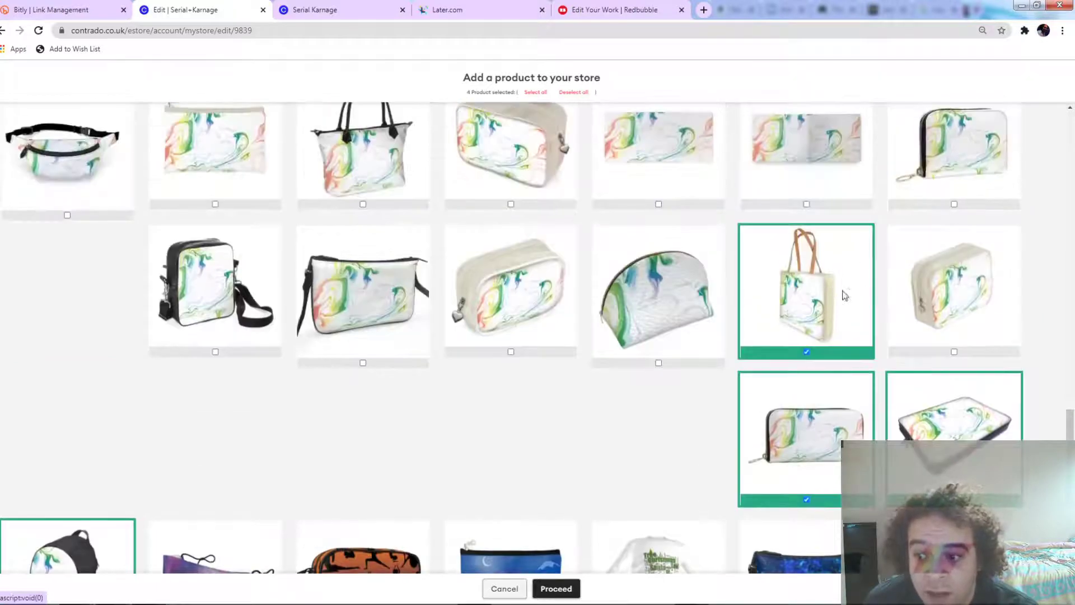
Step: Add the matching make-up bag, shell coin purse, pouch purse, pochette and shoulder bag in the shopper bag's row to the selection
left_click(931, 301)
left_click(645, 289)
left_click(535, 301)
left_click(428, 307)
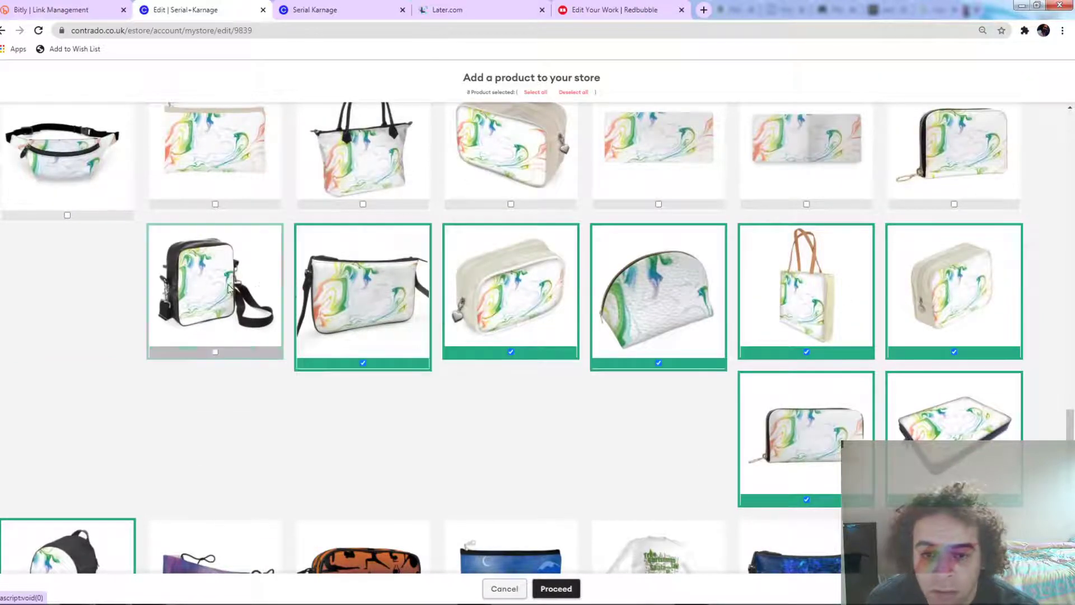
left_click(206, 285)
Step: Select the whole matching row above: zip wallet, two flat wallets, box pouch, handled tote, flat zip pouch and bum bag
left_click(952, 168)
left_click(802, 180)
left_click(668, 181)
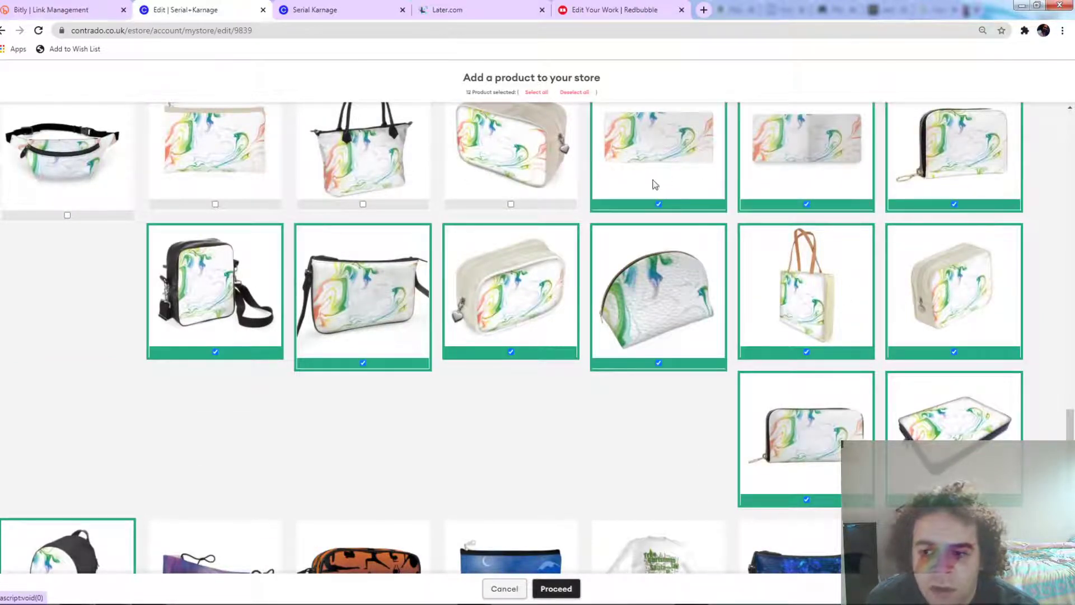
left_click(577, 173)
left_click(353, 186)
left_click(241, 185)
left_click(67, 162)
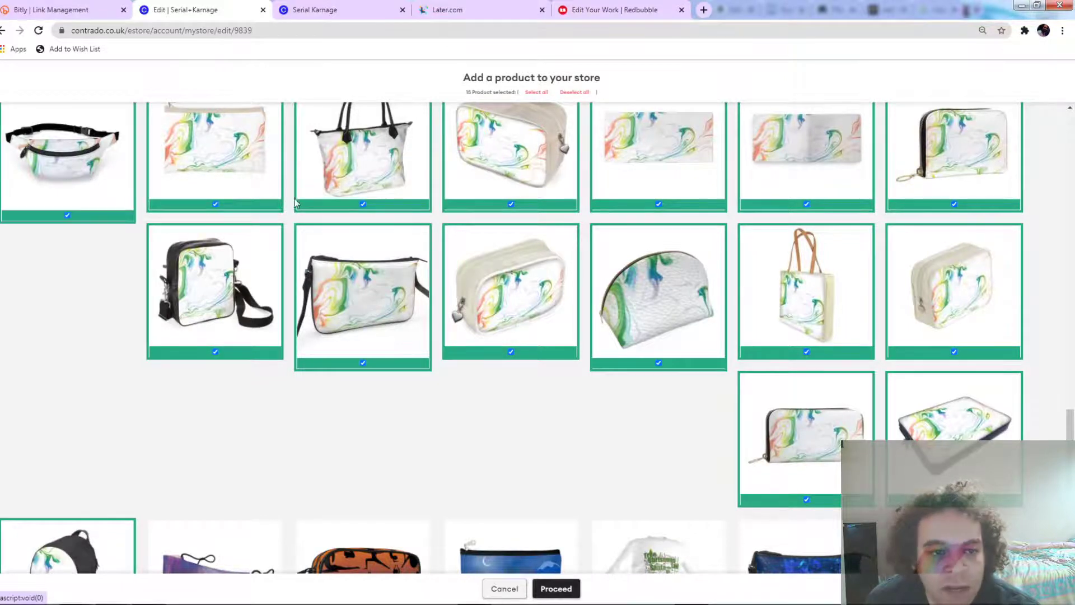
Step: Add the matching tapered pouch, flat clutch, long-strap crossbody bag and the two boxy handbags to the selection
left_click(948, 255)
left_click(955, 177)
left_click(826, 182)
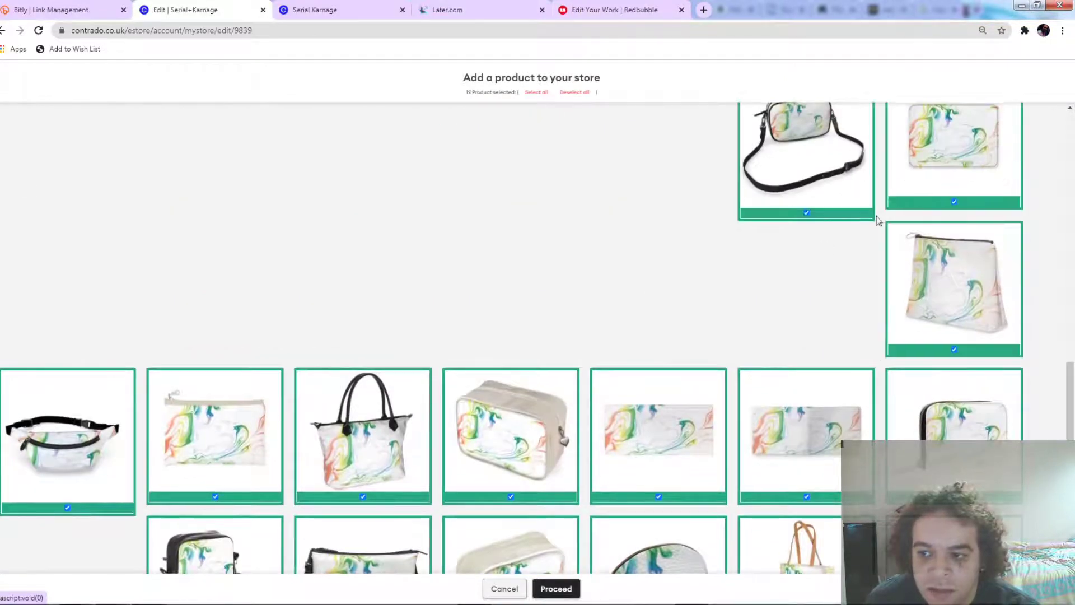
left_click(837, 247)
left_click(945, 234)
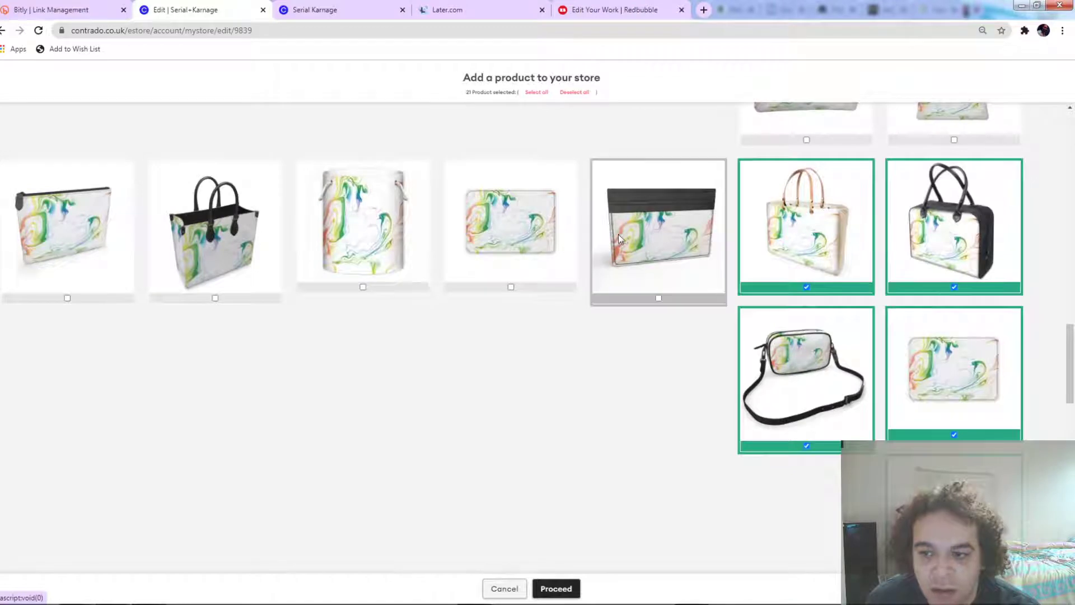
Step: Select the matching card holder, flat clutch, bucket bag, open tote and zip clutch, plus the two zip pouches above them
left_click(621, 232)
left_click(536, 243)
left_click(374, 225)
left_click(254, 248)
left_click(108, 235)
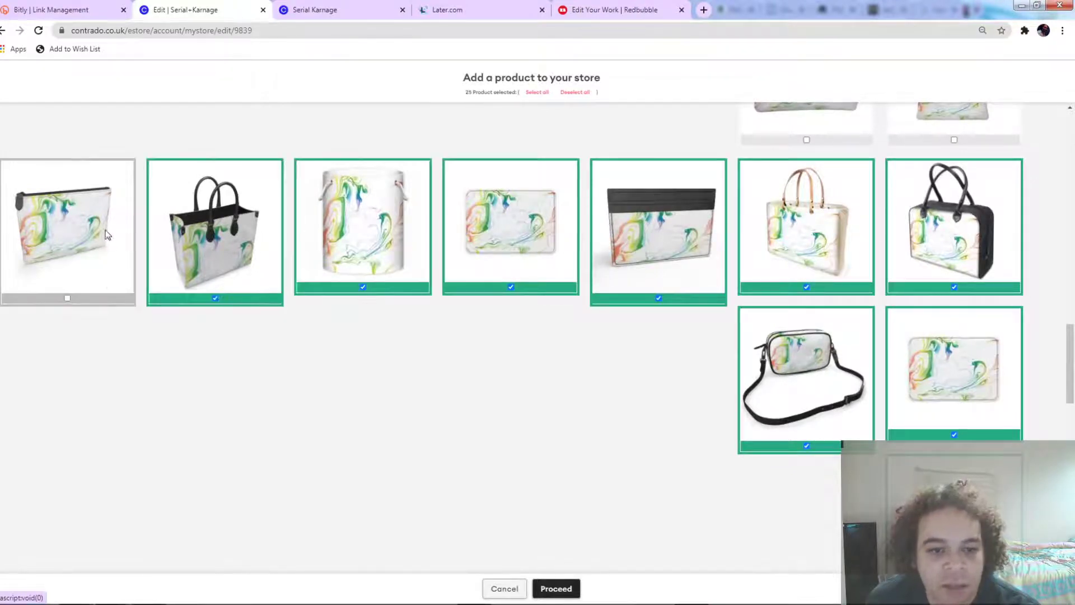
left_click(939, 132)
left_click(855, 128)
scroll(857, 168, "up", 5)
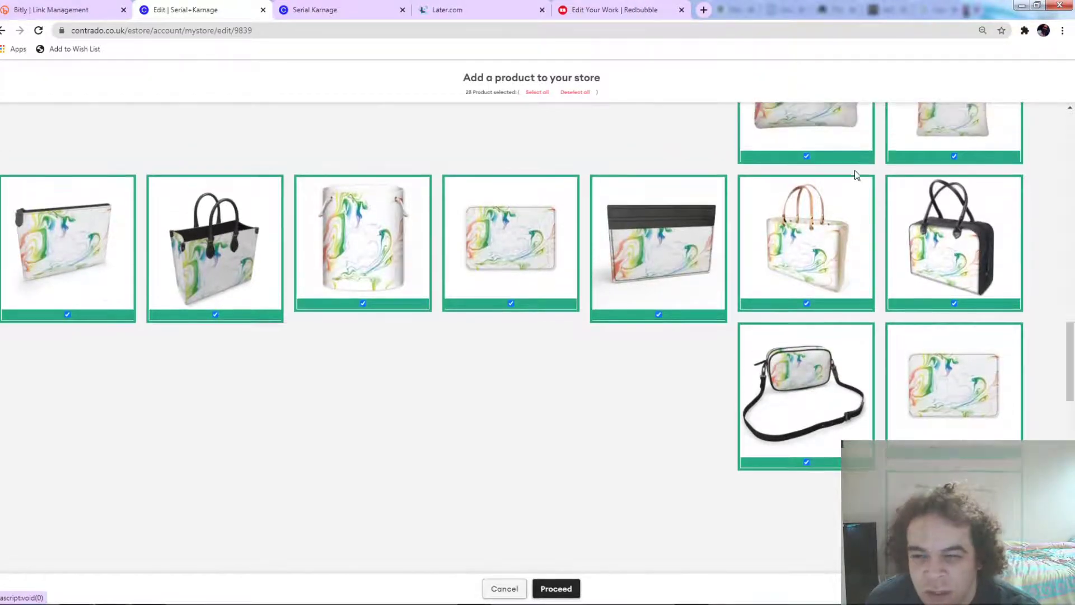
Step: Add the two matching box bags, belt bag, chain bag and two curved-strap shoulder bags, and proceed with the selected products
left_click(943, 263)
left_click(858, 243)
left_click(626, 231)
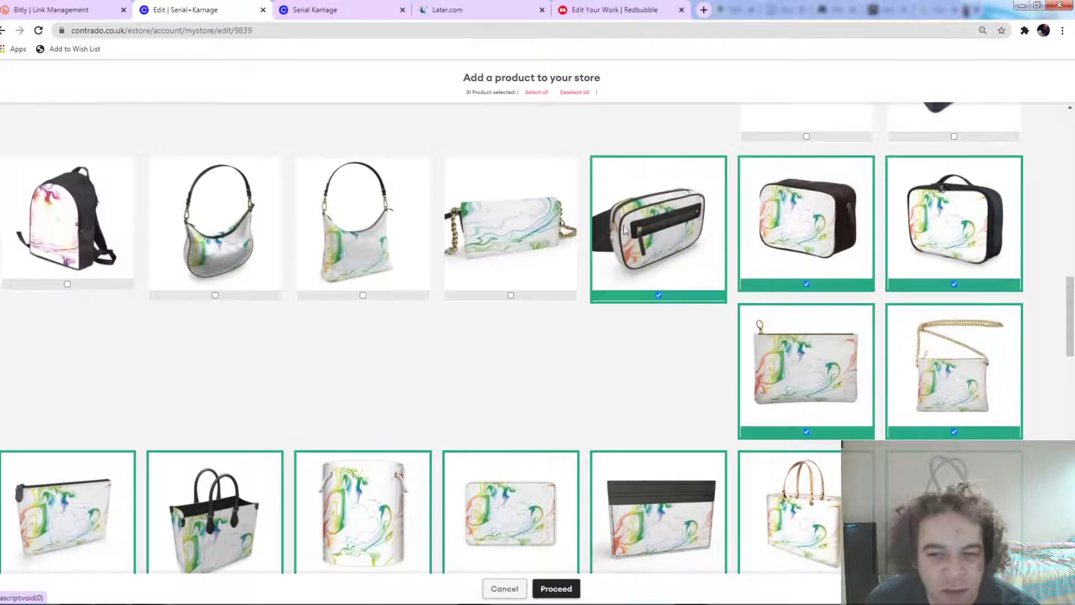
left_click(544, 232)
left_click(356, 237)
left_click(245, 245)
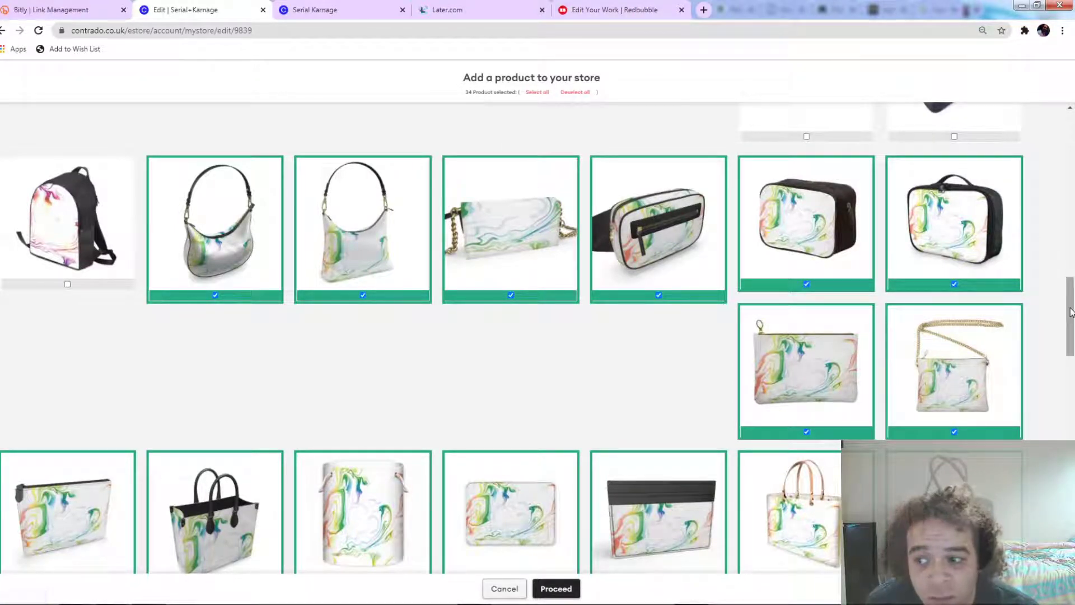
mouse_move(1061, 305)
left_mouse_down()
mouse_move(1062, 482)
mouse_move(1070, 297)
mouse_move(1070, 315)
left_mouse_up()
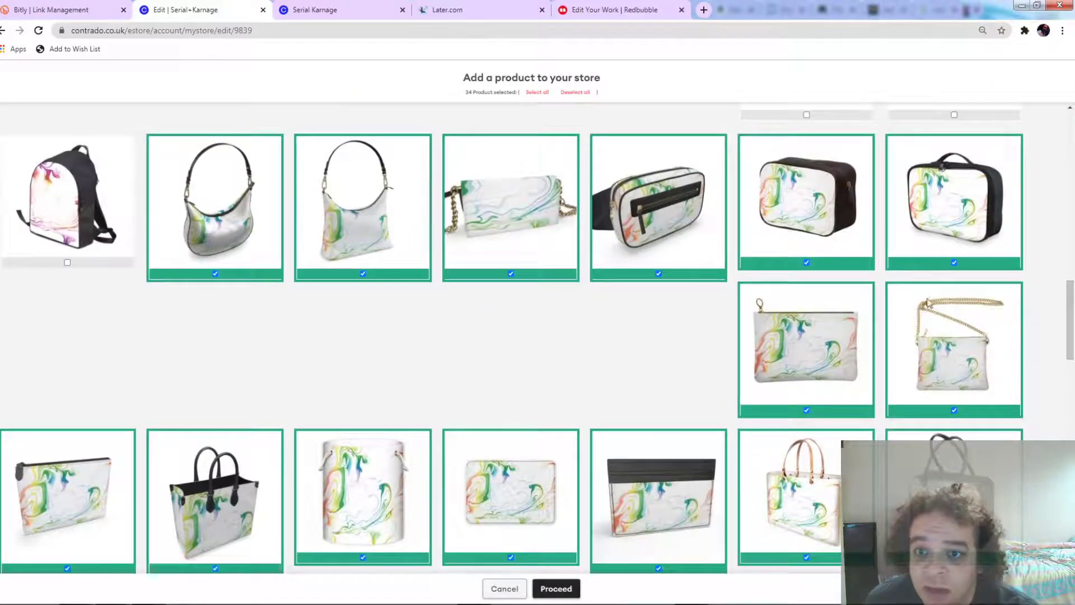
left_click(556, 590)
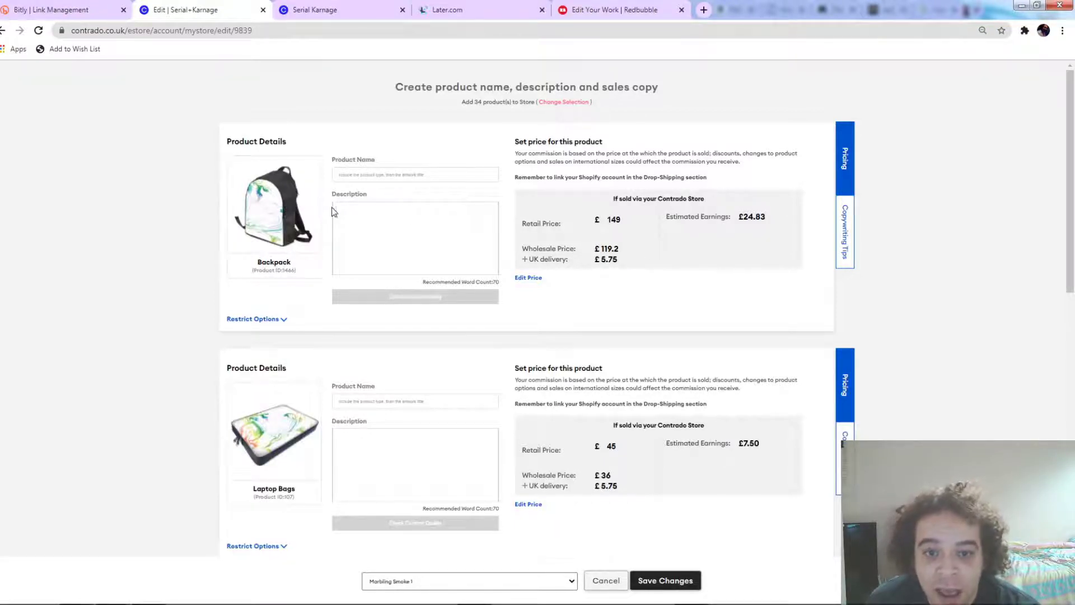
Step: Fill in the Backpack's description with "A mix of rainbow colours on top of a smoke effect."
left_click(458, 176)
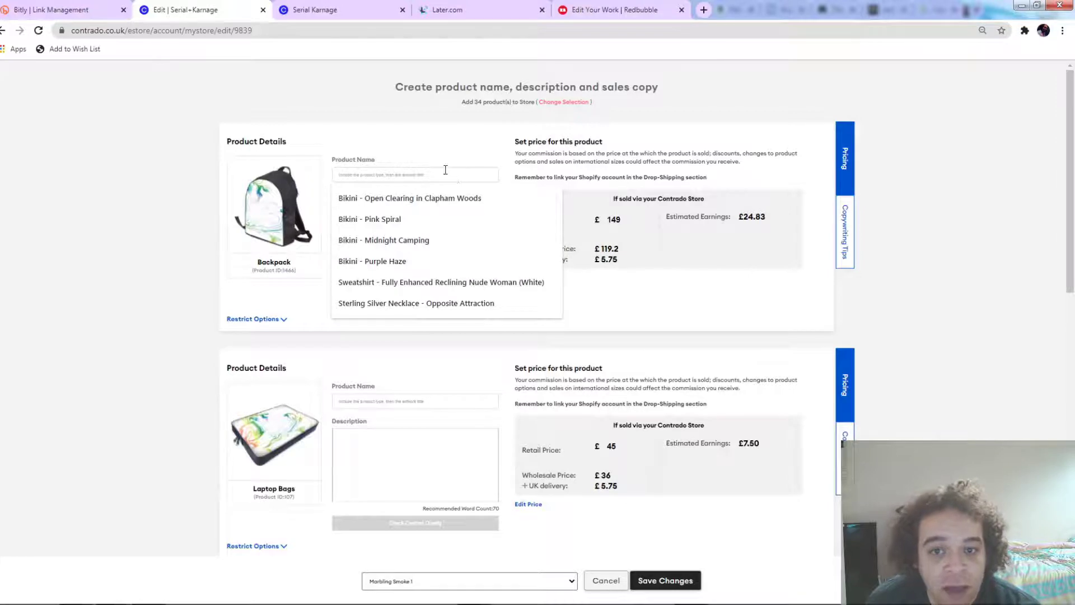
left_click(447, 167)
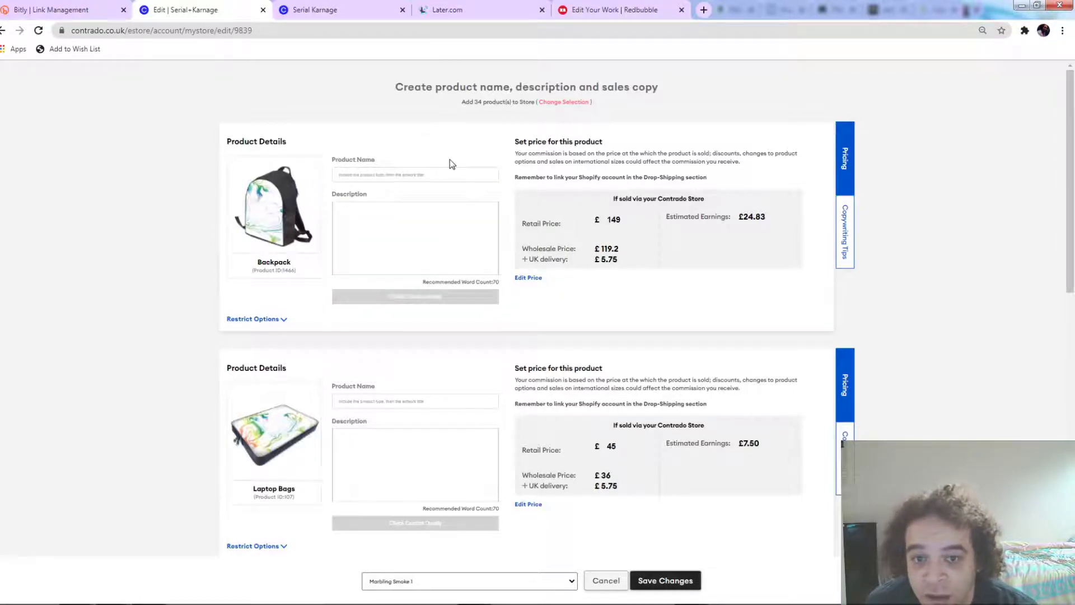
left_click(442, 224)
type("A mix of rainbow colours on top of a smoke effect.")
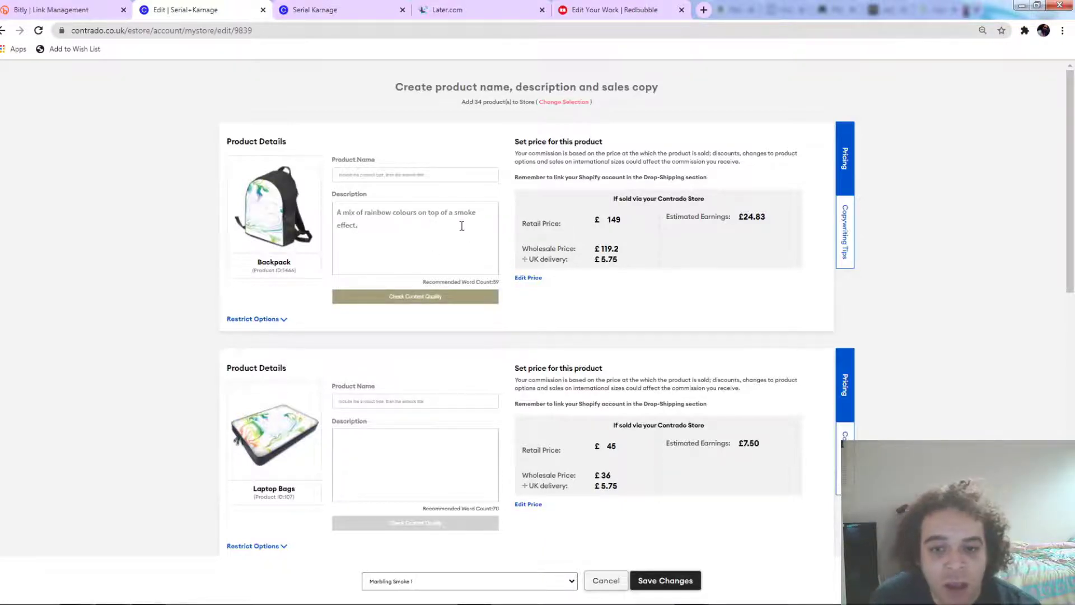
left_click(506, 268)
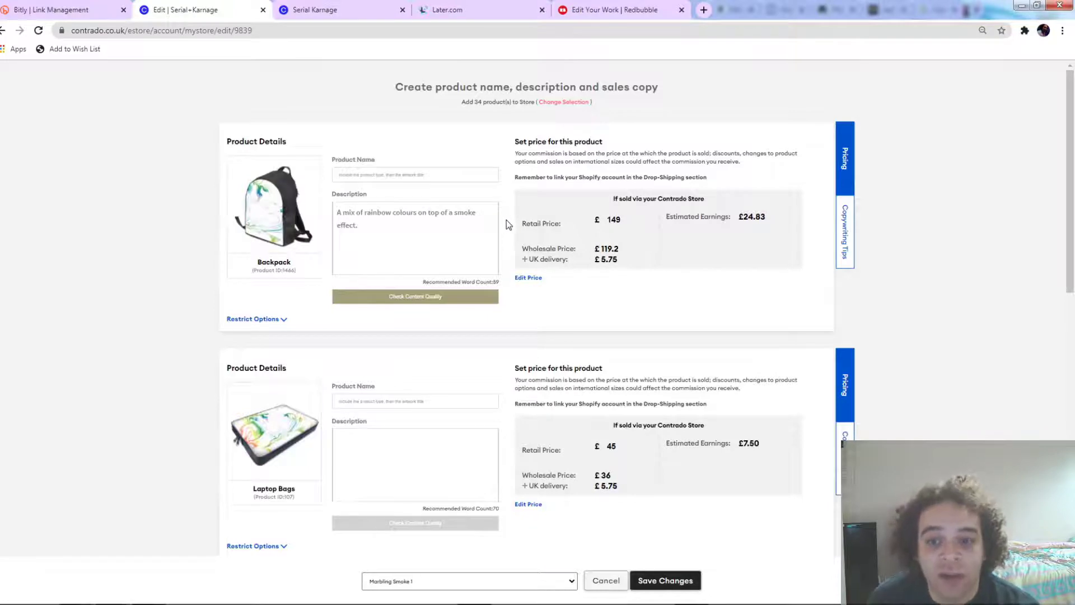
left_click_drag(339, 213, 411, 244)
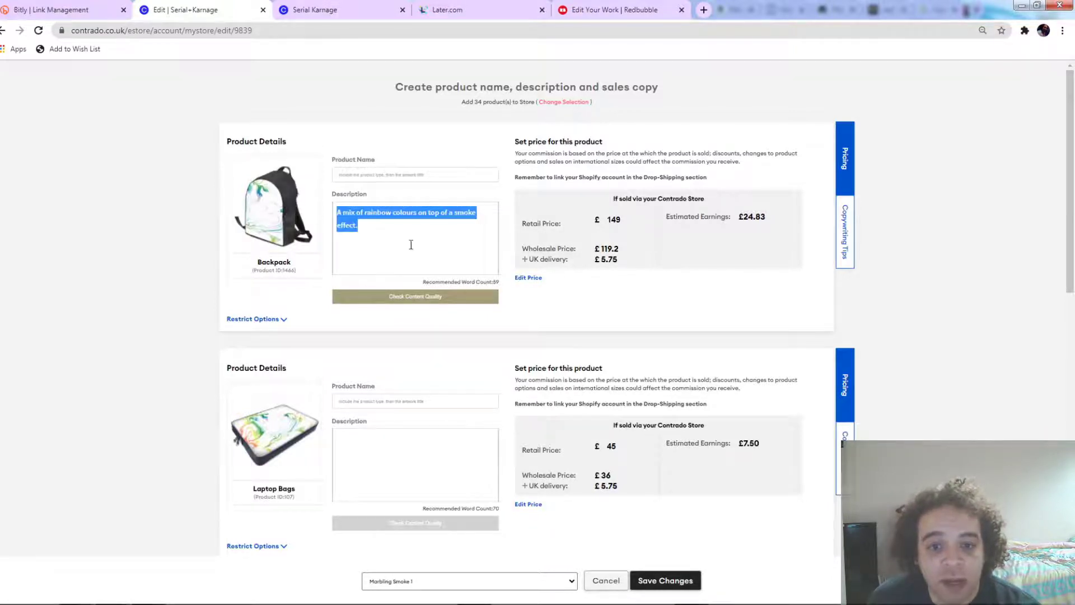
left_click(387, 239)
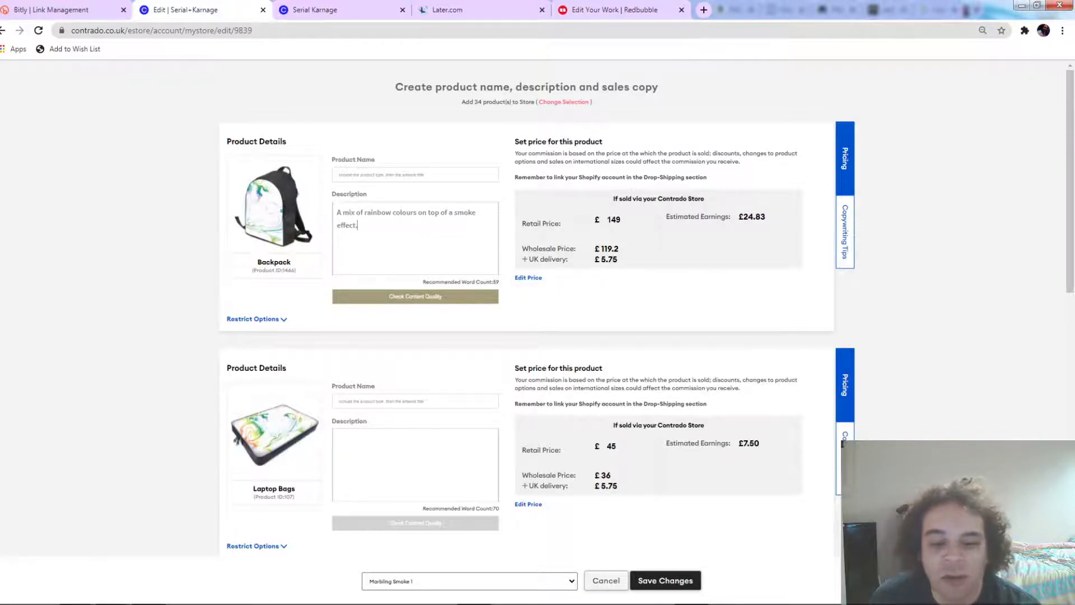
Step: Replace the Backpack's description with the full "Marbling Smoke 1 Cushions" text ending in the Freepik.com credit, and read it through
key("ctrl+a")
key("ctrl+v")
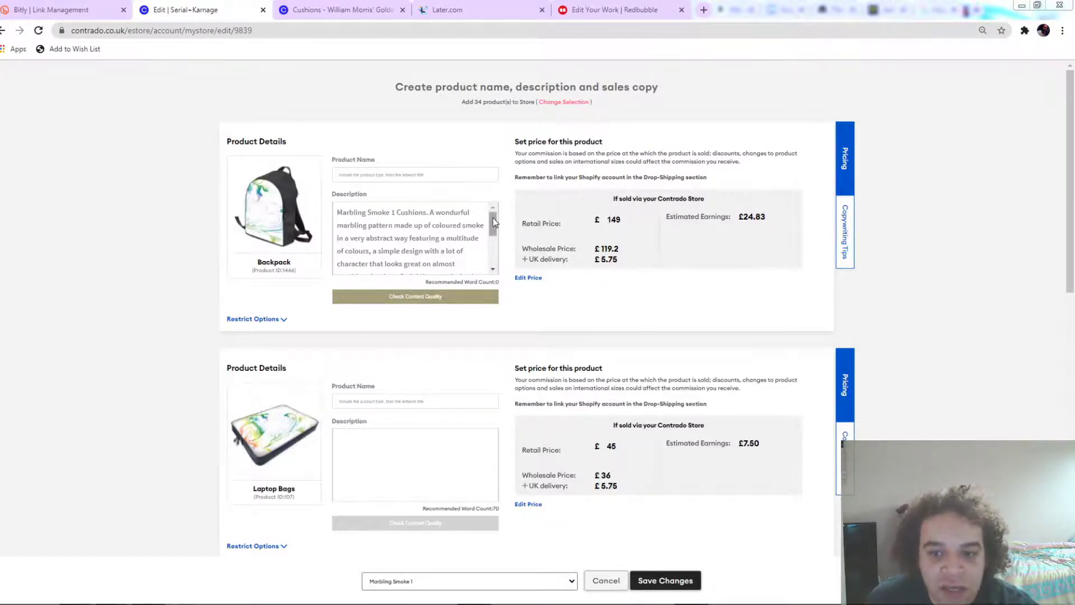
mouse_move(493, 223)
left_mouse_down()
mouse_move(492, 265)
mouse_move(493, 221)
left_mouse_up()
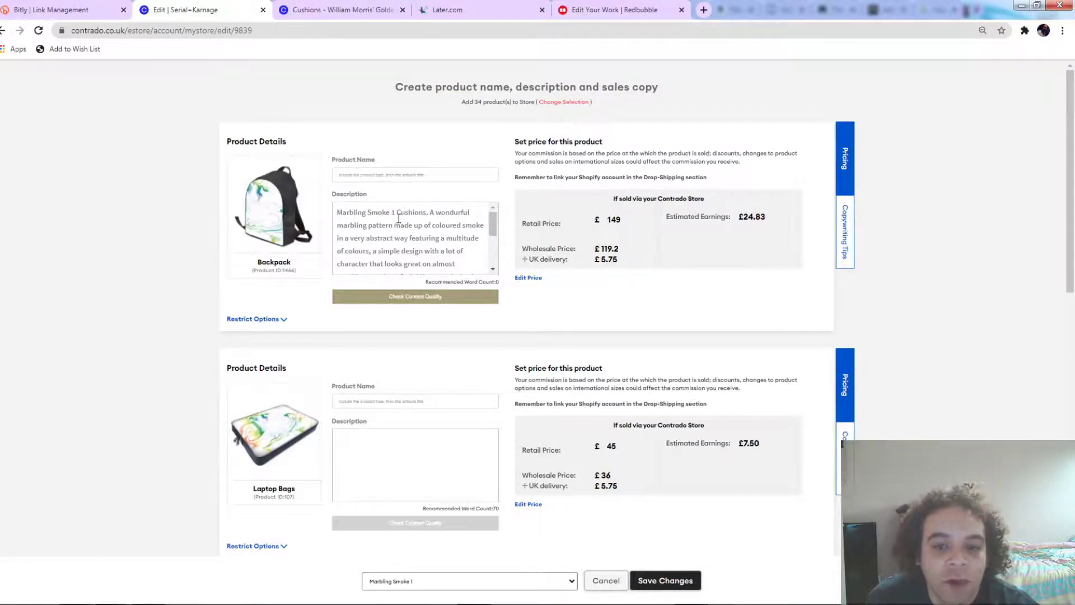
left_click_drag(397, 212, 430, 213)
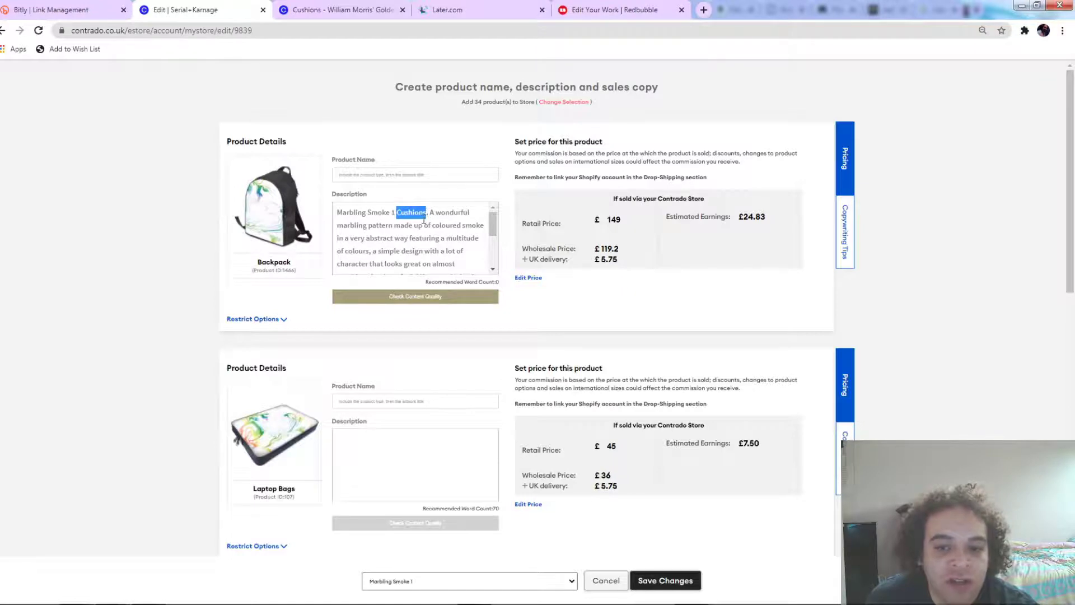
scroll(493, 224, "down", 3)
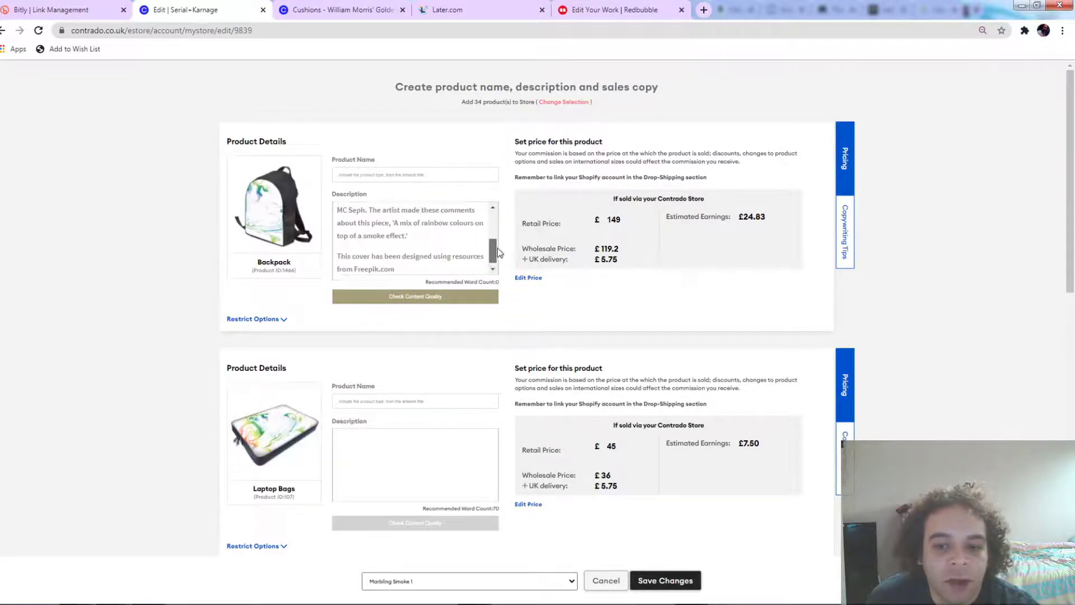
scroll(493, 224, "up", 3)
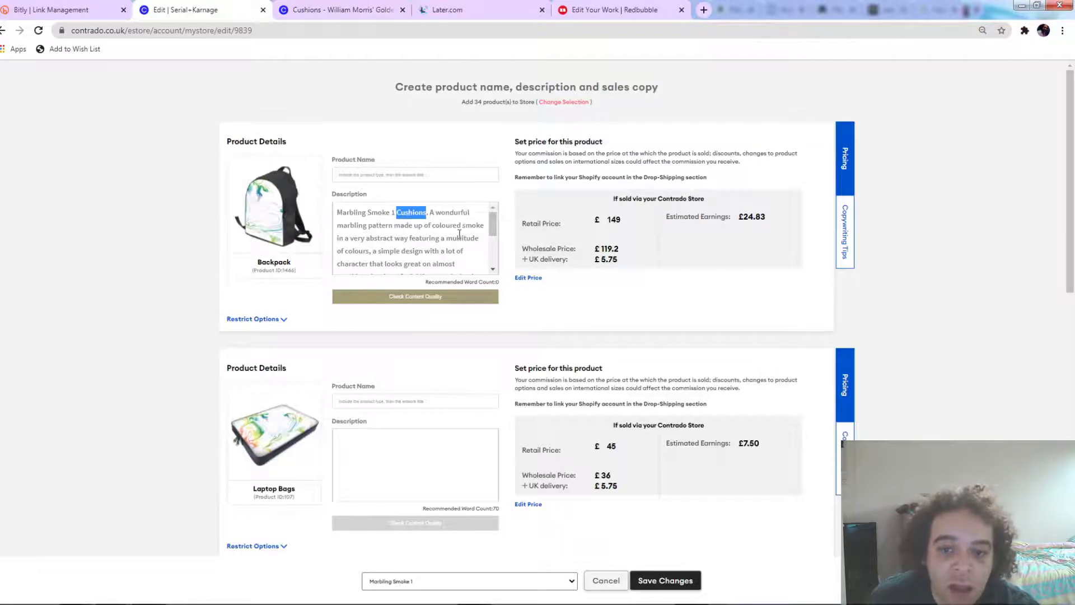
left_click_drag(493, 221, 493, 238)
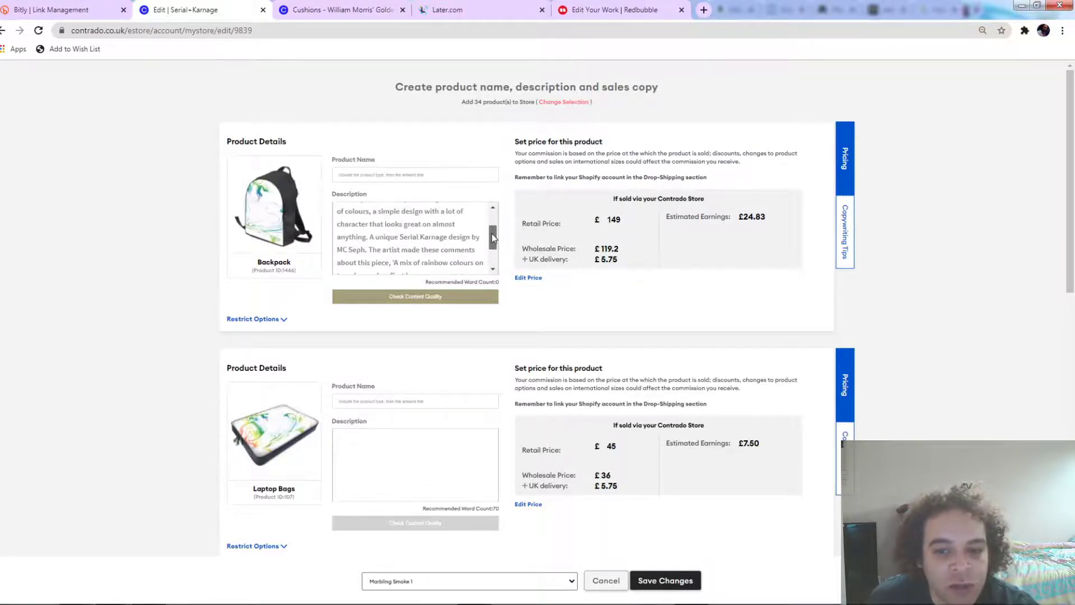
scroll(493, 238, "up", 2)
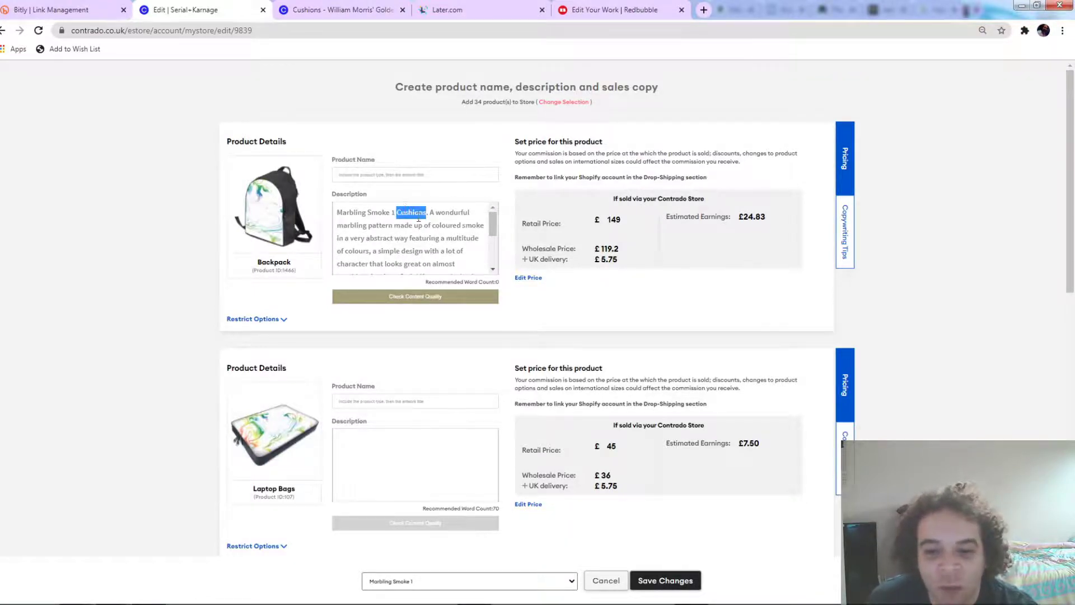
scroll(438, 228, "down", 5)
scroll(387, 235, "up", 5)
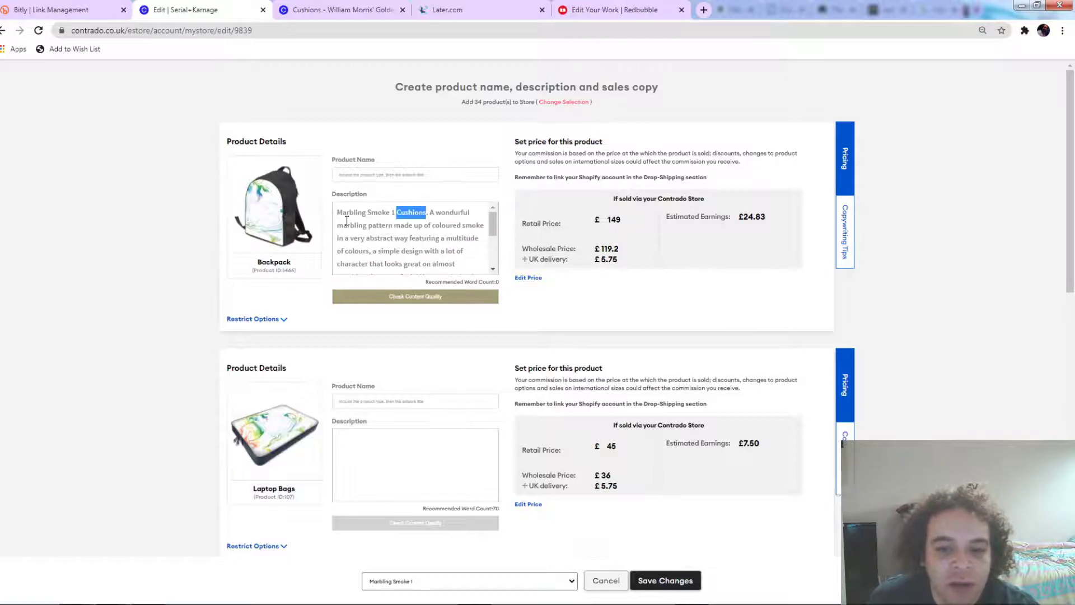
Step: Copy the Backpack's complete description into the Laptop Bags description
left_click(345, 217)
key("ctrl+a")
key("ctrl+c")
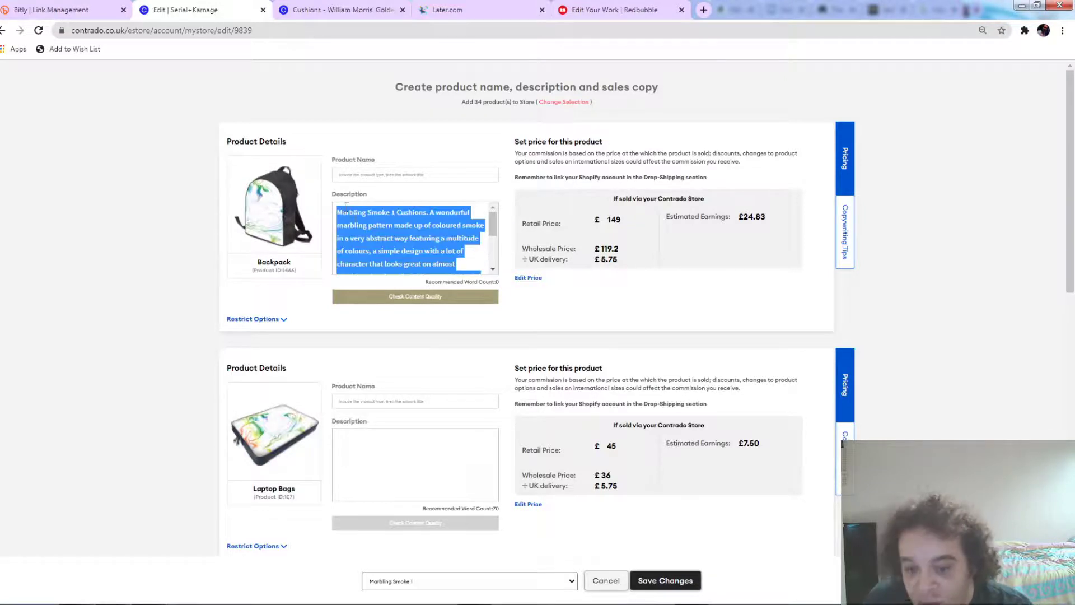
left_click(400, 448)
key("ctrl+v")
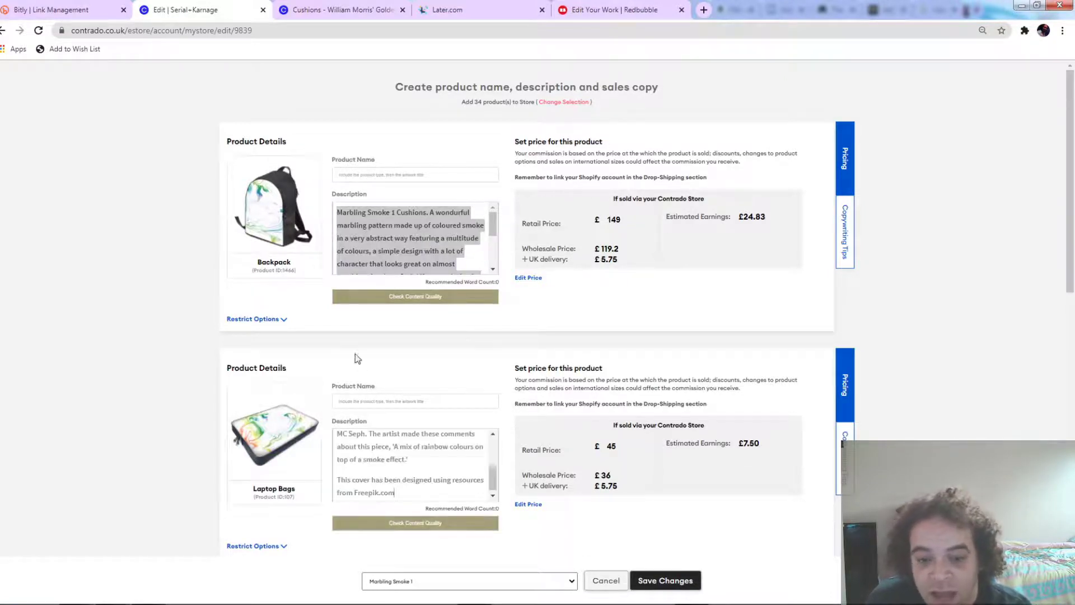
Step: Paste the copied Marbling Smoke 1 description into the Leather Zip Purse and Shopper Bags entries
scroll(326, 335, "down", 7)
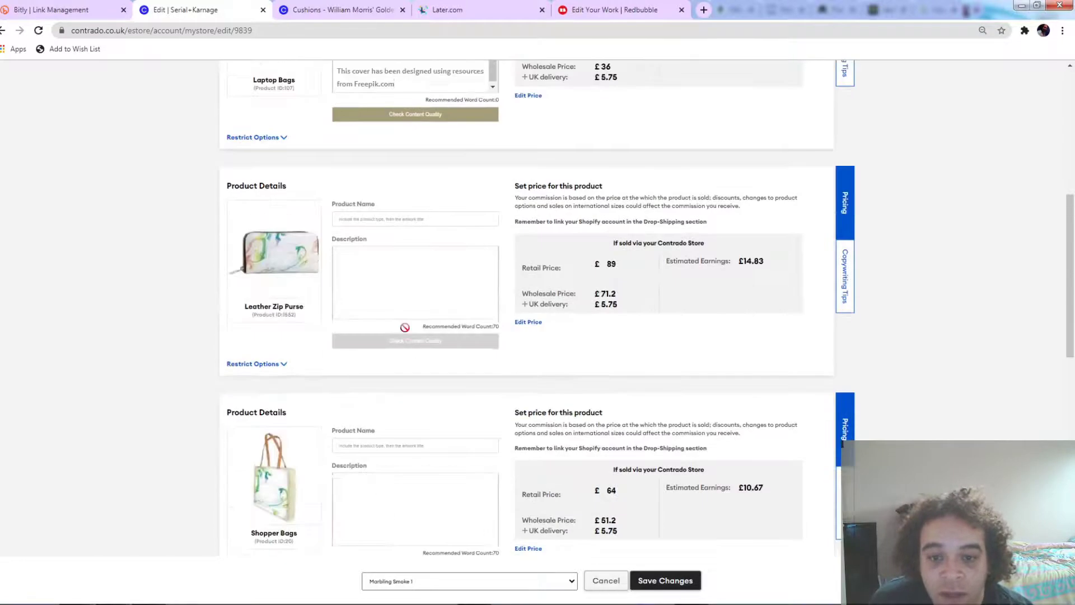
left_click(403, 276)
key("ctrl+v")
scroll(403, 276, "down", 4)
left_click(403, 276)
key("ctrl+v")
Step: Give the Make Up Bags and Shell Coin Purse the same pasted Marbling Smoke 1 description
scroll(391, 320, "down", 3)
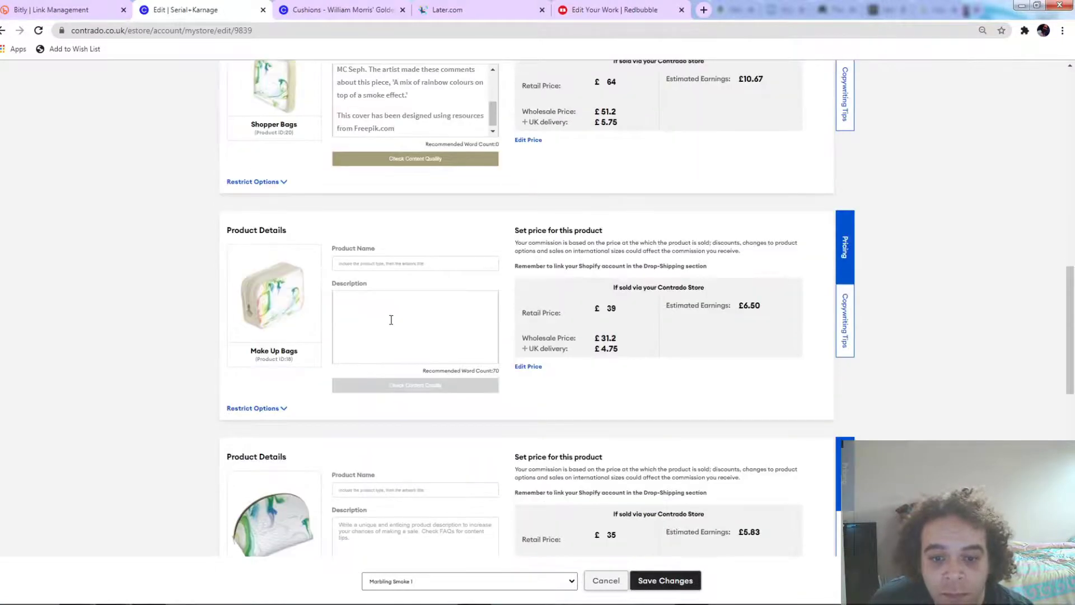
key("ctrl+v")
scroll(322, 305, "down", 4)
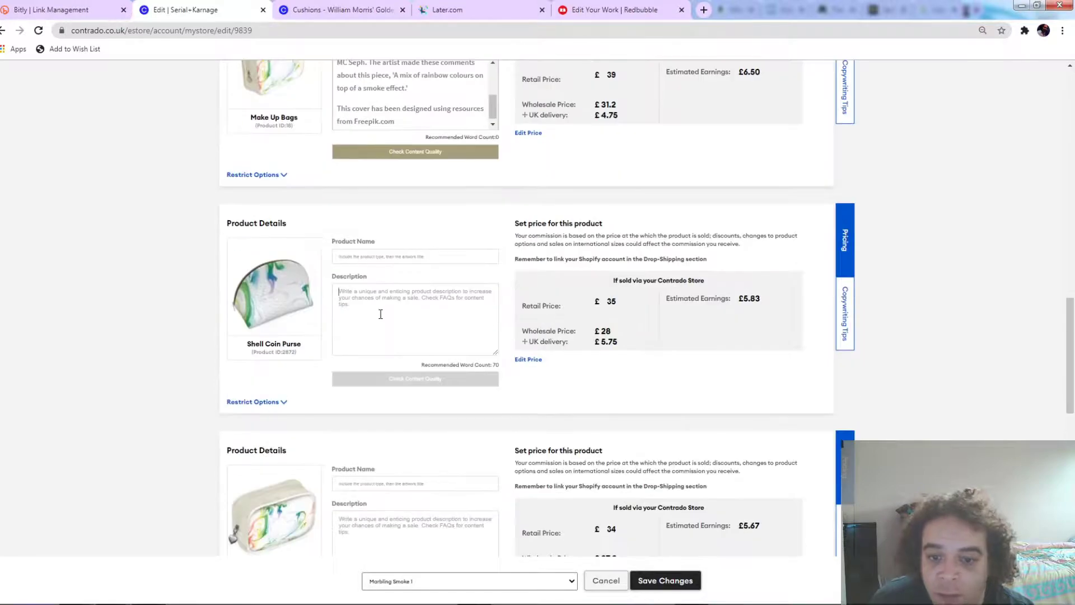
left_click(382, 315)
key("ctrl+v")
Step: Paste the same Marbling Smoke 1 description into the Pouch Purse and Pochette Double Zip Bag entries
scroll(382, 316, "down", 4)
left_click(384, 317)
key("ctrl+v")
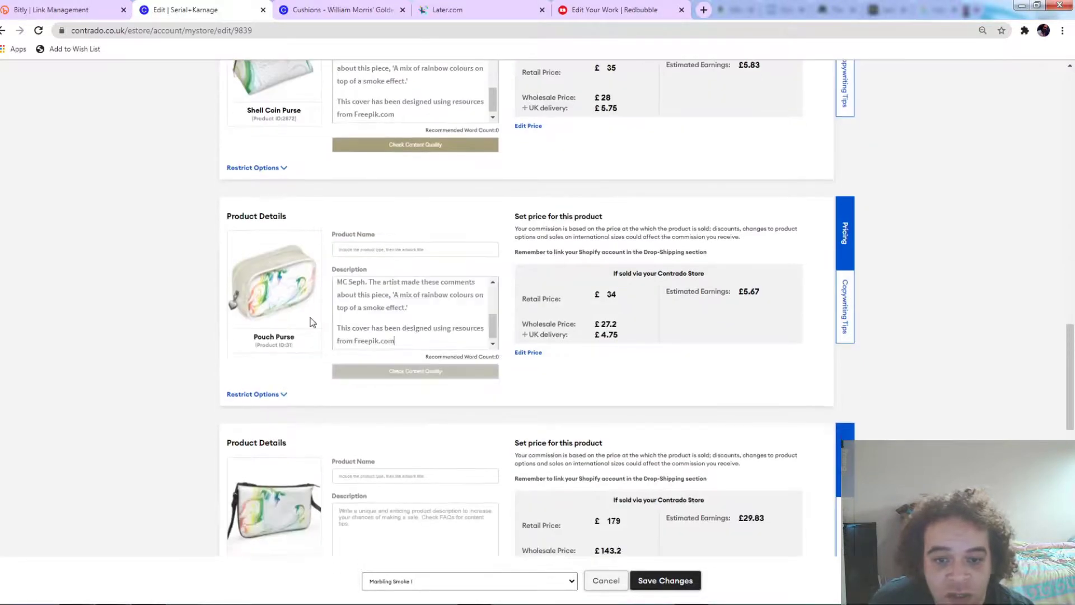
scroll(383, 318, "down", 4)
left_click(383, 318)
key("ctrl+v")
scroll(313, 319, "down", 2)
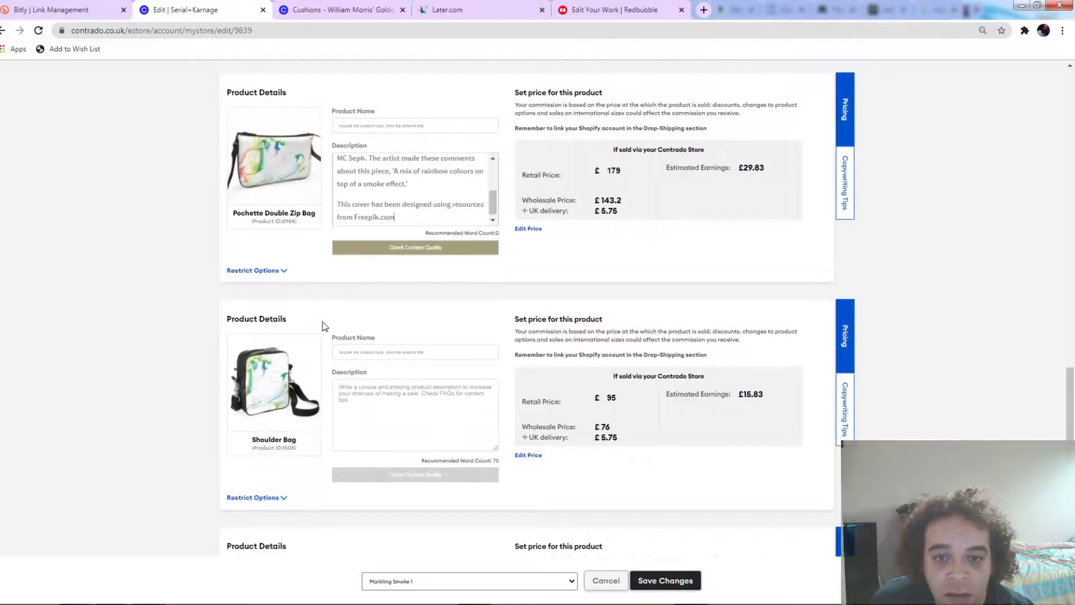
Step: Paste the Marbling Smoke 1 description into the Shoulder Bag, Small Leather Zip Purse and remaining entries down to the Curve Hobo Bag
key("ctrl+v")
scroll(397, 421, "down", 4)
left_click(388, 409)
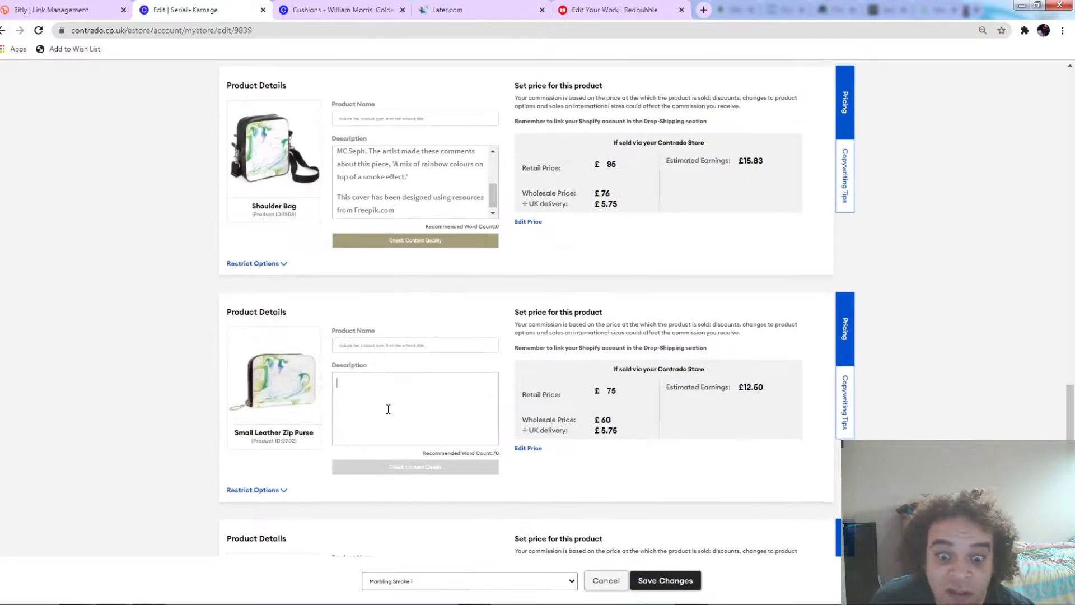
key("ctrl+v")
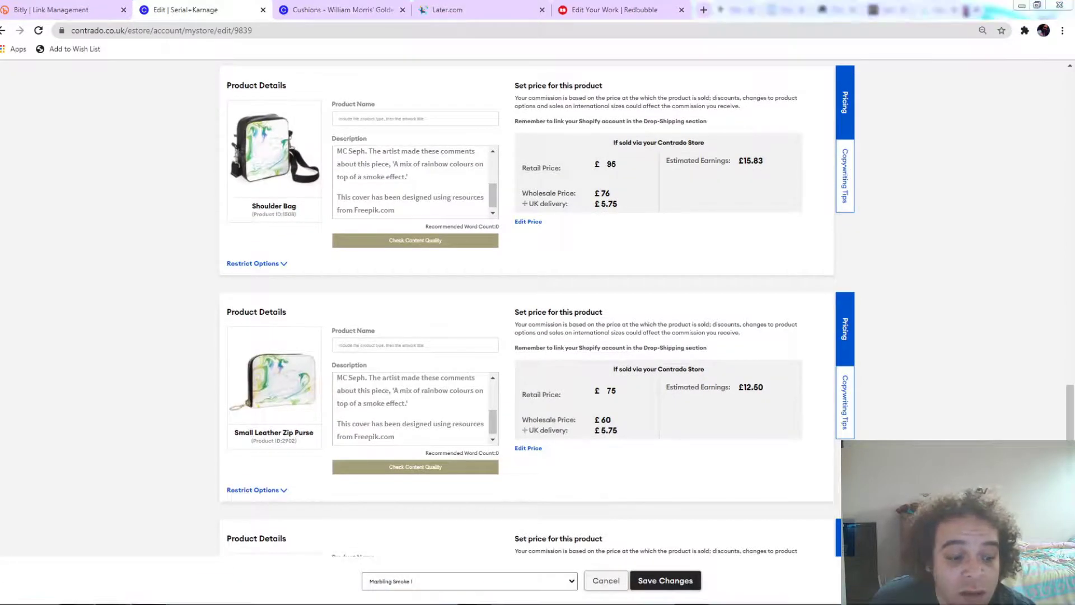
scroll(306, 481, "down", 7)
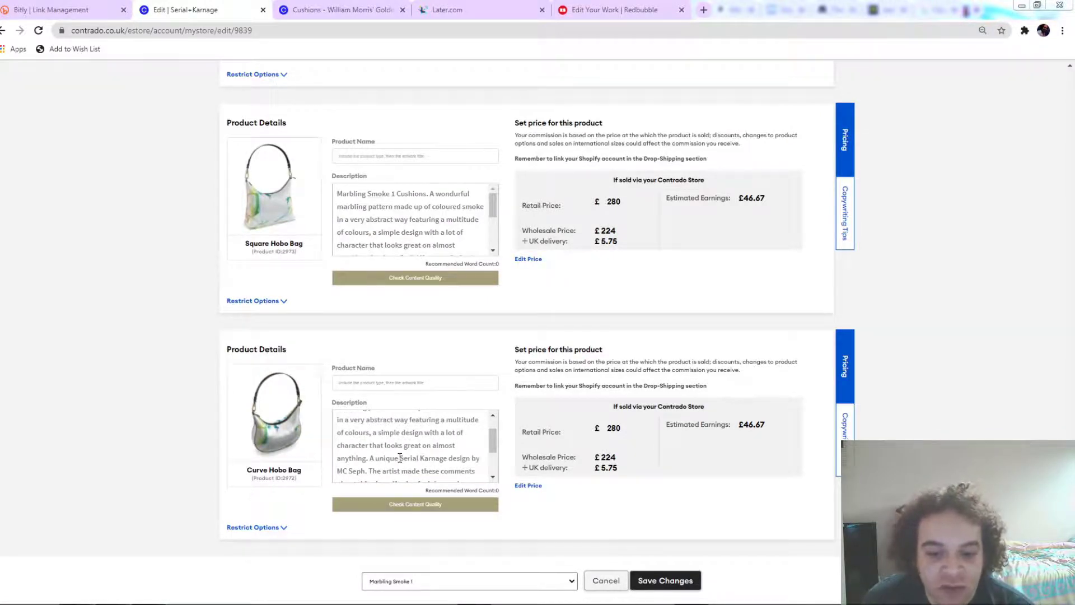
left_click_drag(400, 458, 451, 458)
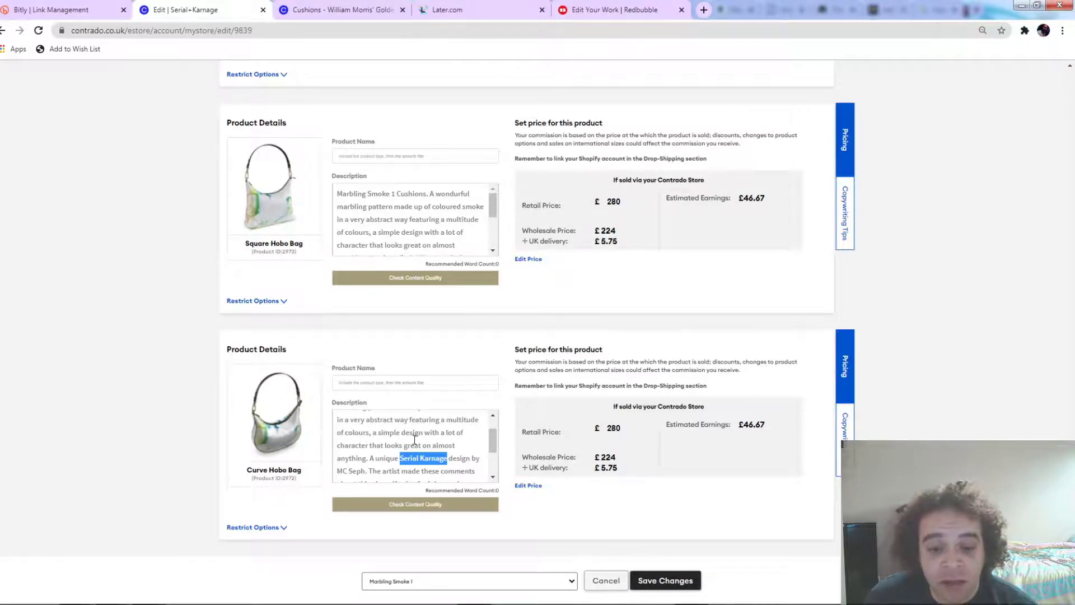
left_click(396, 437)
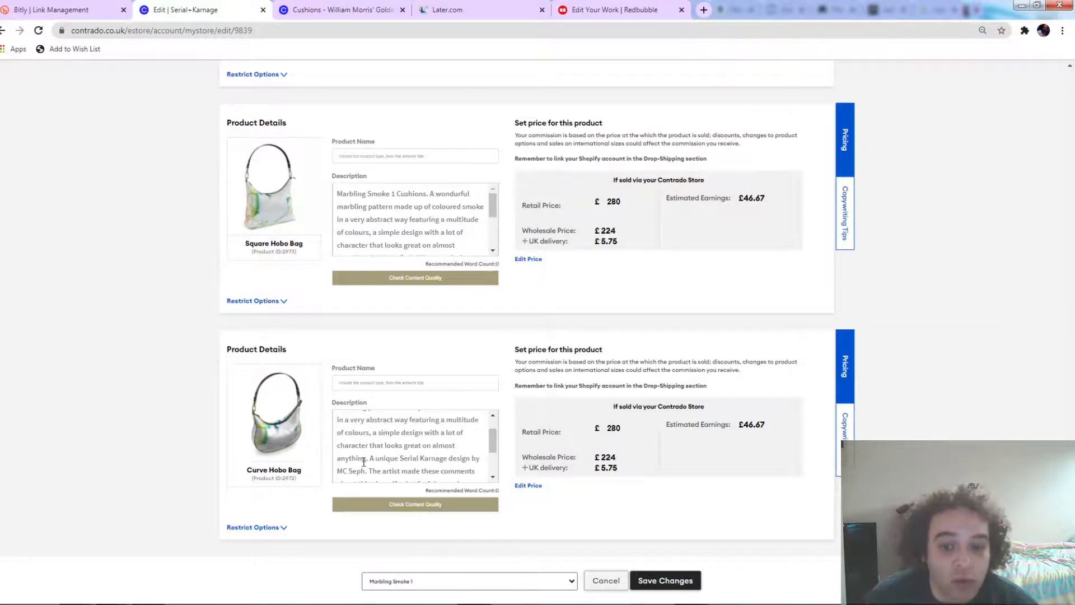
Step: Replace "Cushions" with "Curve Hobo Bag" in the Curve Hobo Bag's description and enter the same text as its product name
scroll(391, 459, "up", 2)
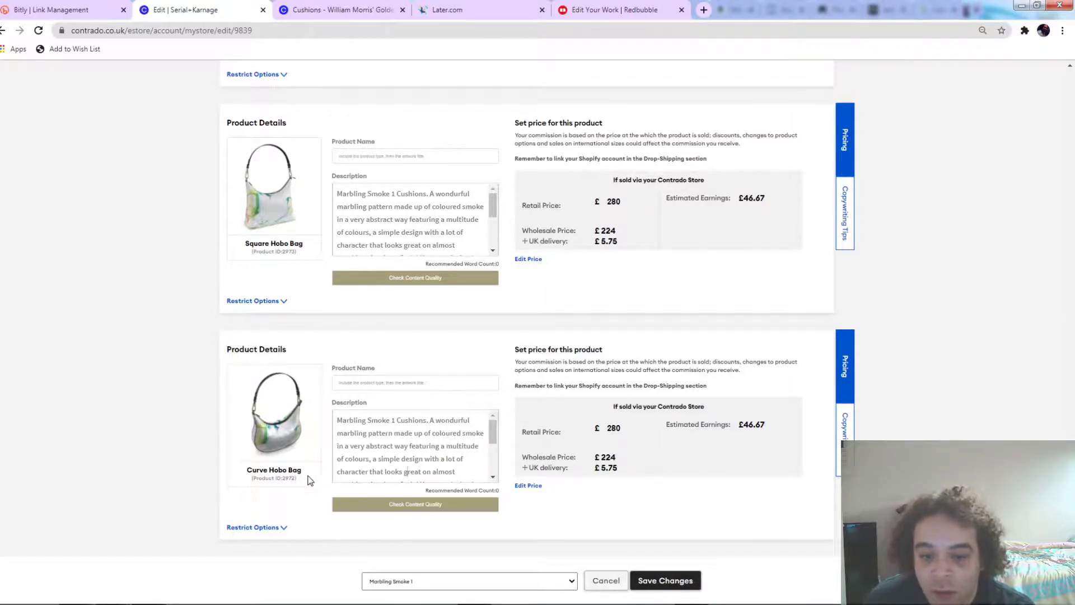
left_click_drag(305, 471, 243, 468)
key("ctrl+c")
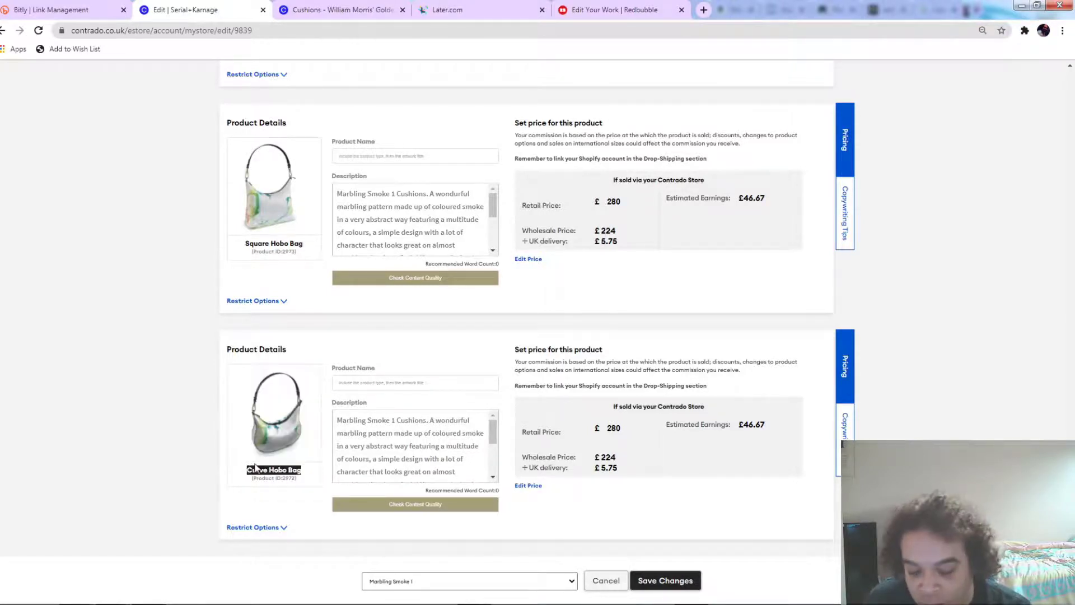
left_click_drag(397, 420, 427, 422)
key("ctrl+v")
left_click(420, 382)
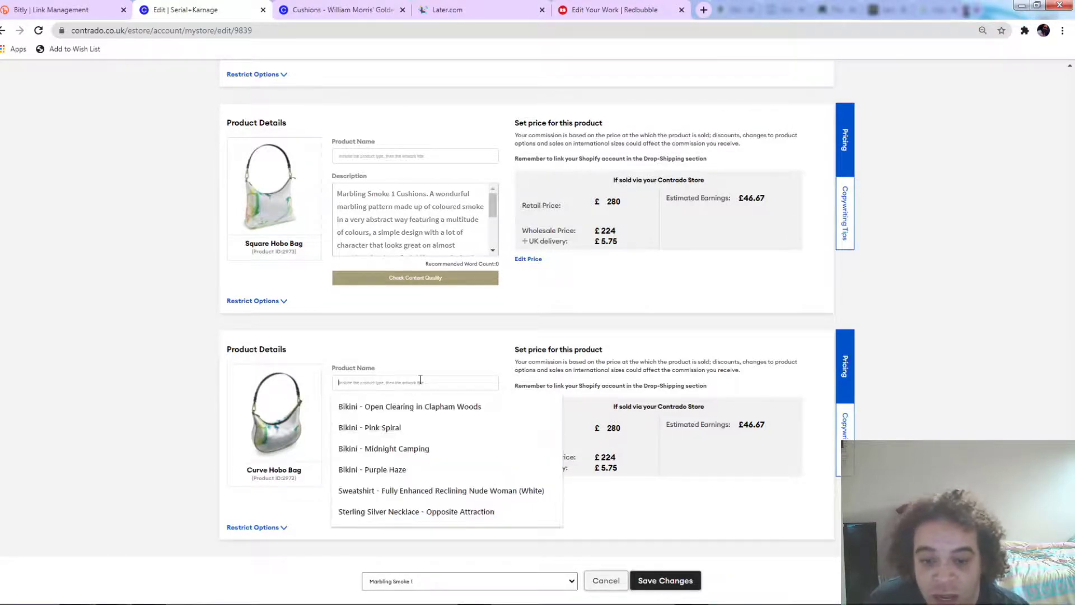
key("ctrl+v")
left_click(346, 334)
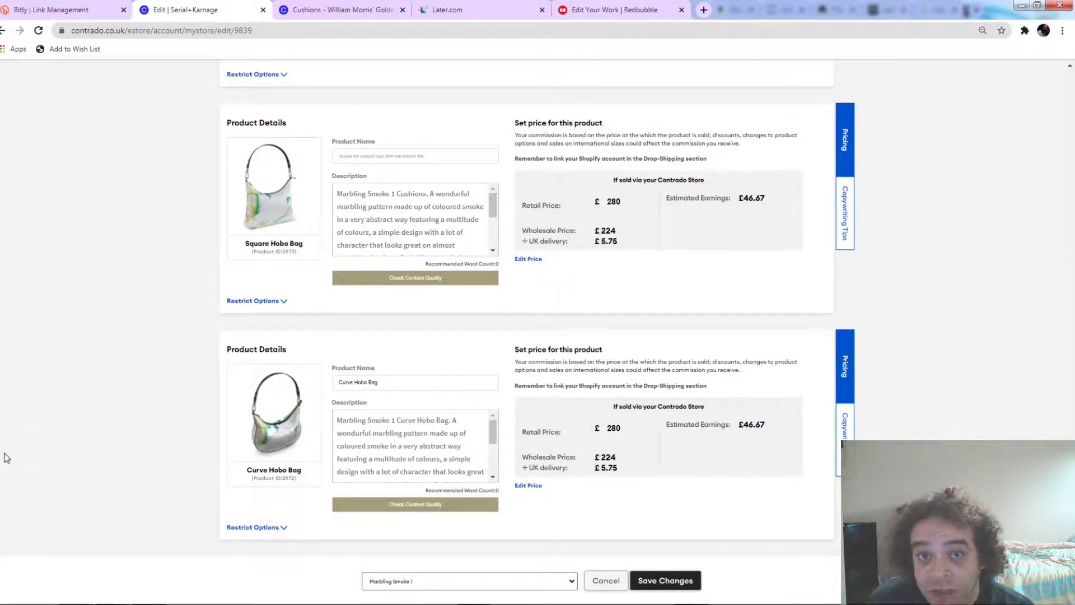
Step: Name the Square Hobo Bag and Oana Evening Bag by product type and replace "Cushions" with those names in their descriptions
scroll(302, 392, "up", 3)
double_click(411, 367)
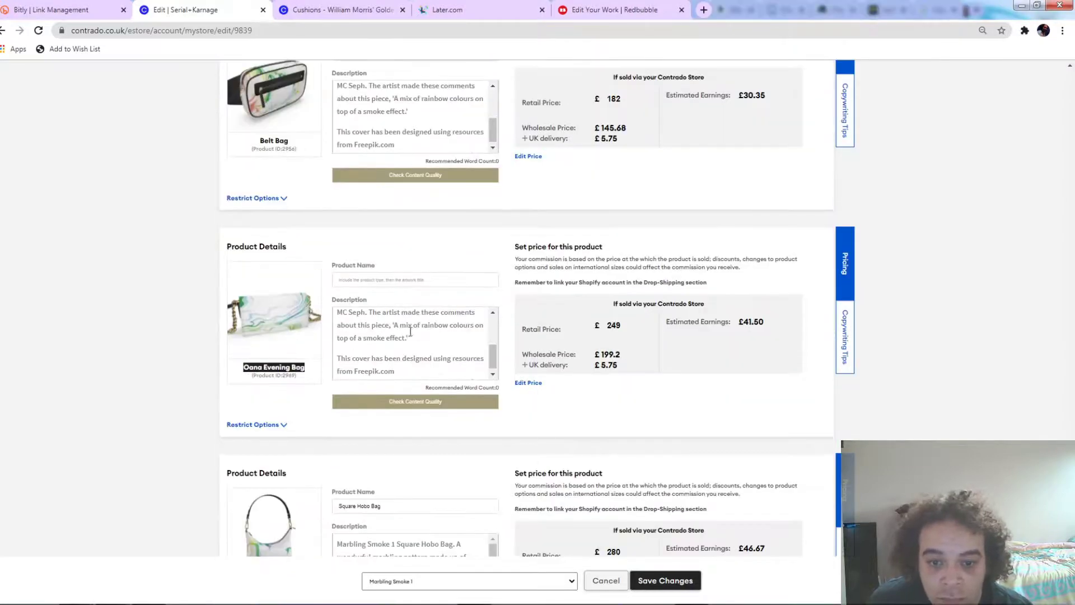
scroll(304, 253, "up", 1)
scroll(412, 258, "up", 1)
Step: Replace "Cushions" with "Belt Bag" in the Belt Bag's description and set its product name to Belt Bag
double_click(411, 266)
type("Belt Bag")
left_click(415, 228)
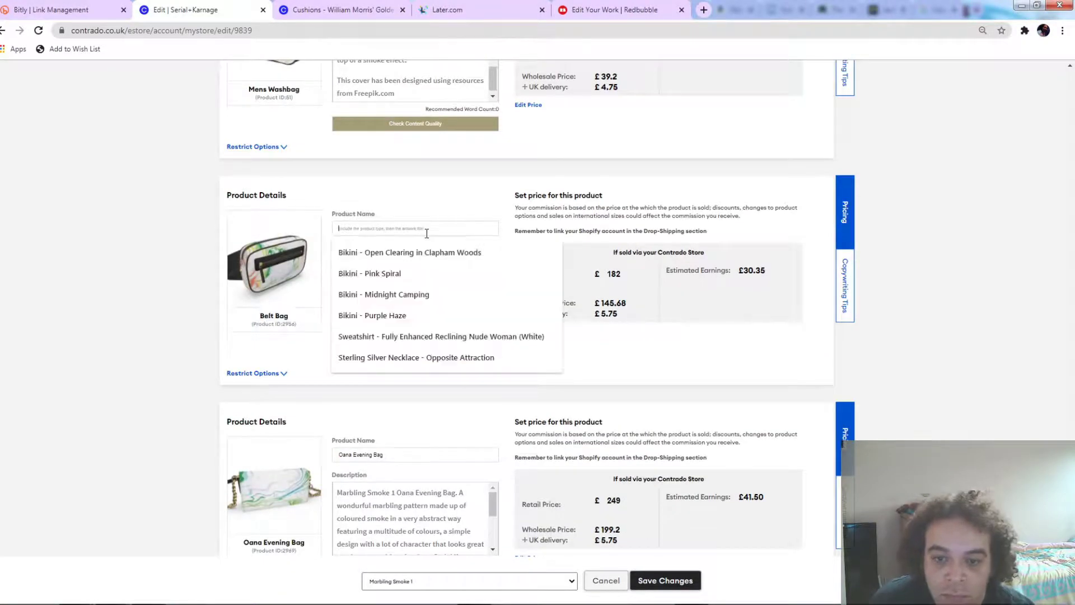
type("Belt Bag")
Step: Put the product types Mens Washbag and Lunch Bags into those two entries' names and in place of "Cushions" in their descriptions
scroll(302, 252, "up", 4)
left_click_drag(300, 264, 230, 286)
double_click(409, 214)
key("ctrl+v")
scroll(303, 252, "up", 4)
double_click(440, 278)
key("ctrl+v")
Step: Change "Cushions" to "Leather Clutch Bag" in that bag's description and enter Leather Clutch Bag as the product name
scroll(303, 252, "up", 3)
double_click(414, 223)
type("Leather Clutch Bag")
left_click(415, 191)
type("Leather Clutch Bag")
Step: Replace "Cushions" with "Crossbody Bag" in the description of the Crossbody Bag With Chain
scroll(303, 252, "up", 3)
double_click(412, 235)
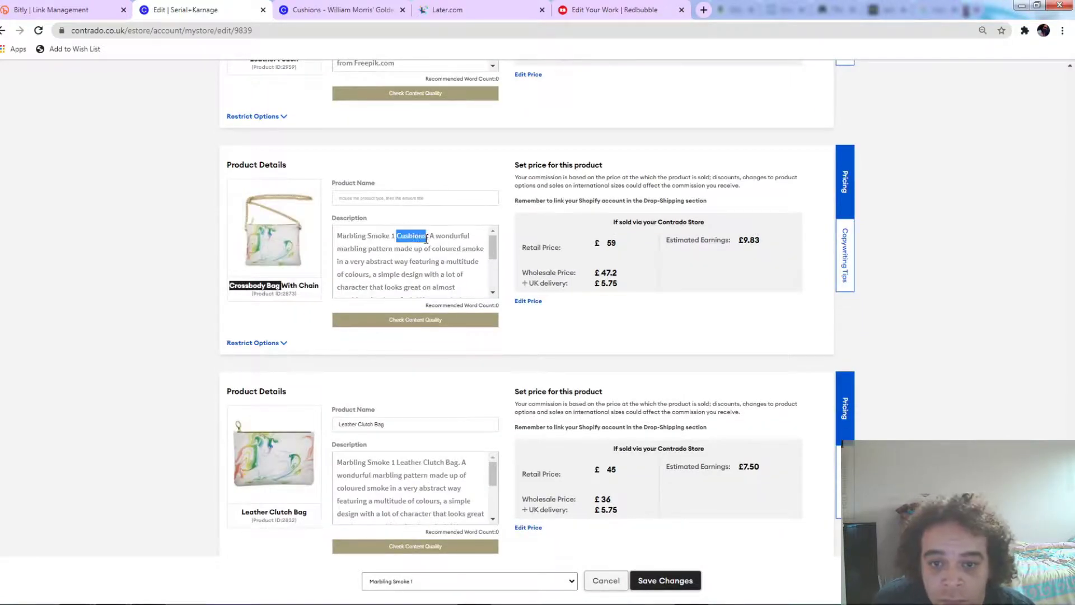
type("Crossbody Bag")
Step: Name the Leather Pouch and the entry above it after their product types, replacing "Cushions" in both descriptions too
scroll(302, 252, "up", 4)
left_click_drag(302, 365, 252, 365)
double_click(411, 318)
key("ctrl+v")
left_click(414, 279)
key("ctrl+v")
scroll(303, 252, "up", 3)
double_click(412, 316)
key("ctrl+v")
left_click(415, 277)
key("ctrl+v")
Step: Fill in the product names Leather Card Holder and Holdalls and substitute them for "Cushions" in the matching descriptions
scroll(302, 252, "up", 5)
left_click_drag(297, 444, 252, 444)
double_click(412, 393)
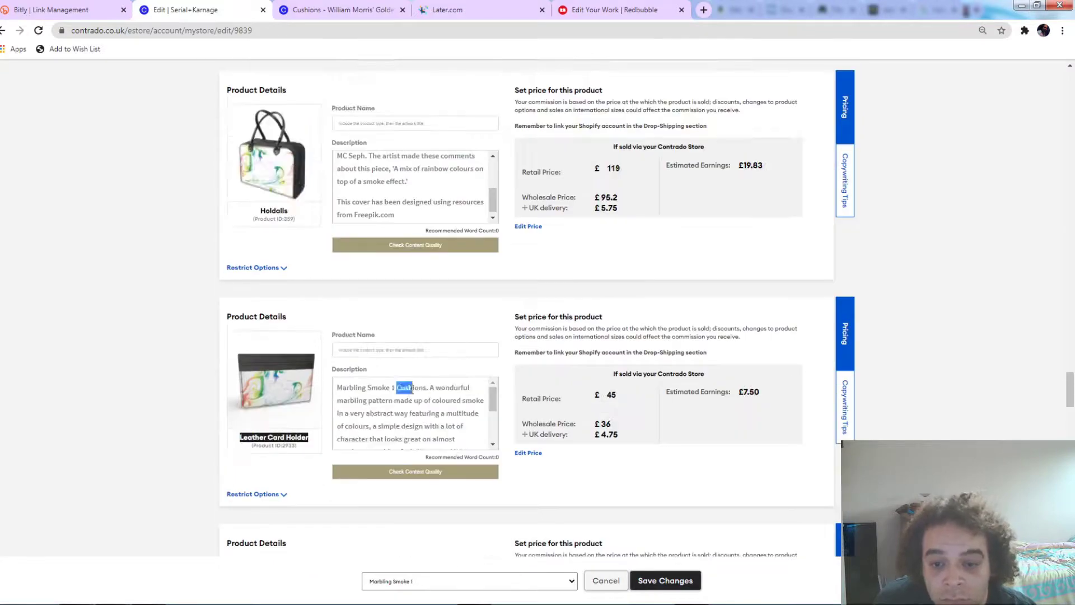
key("ctrl+v")
left_click(414, 357)
type("Holdalls")
Step: Copy the product type "Handbags" into the Handbags entry's description and product name
scroll(303, 252, "up", 3)
left_click_drag(296, 393, 252, 392)
key("ctrl+c")
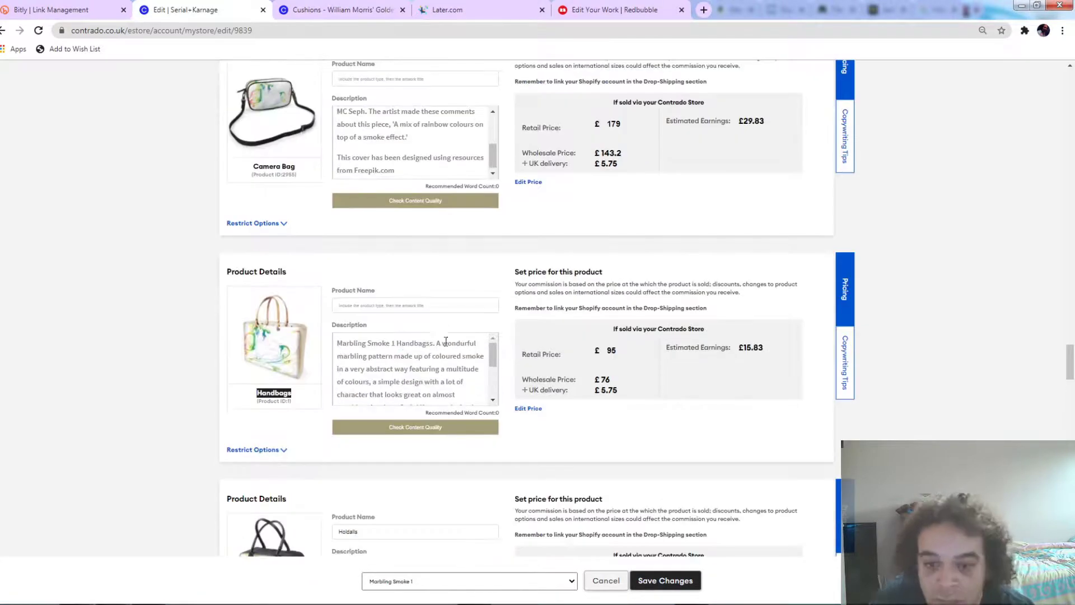
left_click(392, 305)
key("ctrl+v")
Step: Set the Camera Bag and Card Holder product names and swap "Cushions" for each product type in their descriptions
scroll(302, 252, "up", 3)
double_click(412, 342)
key("ctrl+v")
scroll(303, 252, "up", 3)
left_click(392, 202)
type("Card Holder")
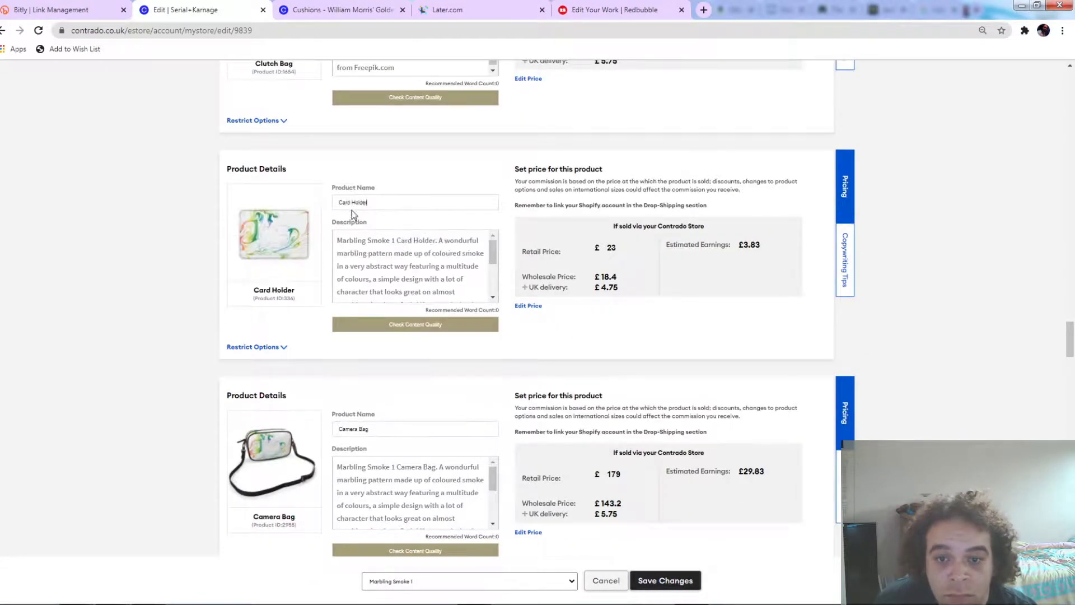
Step: Replace "Cushions" with "Clutch Bag" in the Clutch Bag's description and name the product Clutch Bag
scroll(353, 215, "up", 3)
left_click_drag(296, 233, 252, 233)
double_click(408, 188)
key("ctrl+v")
left_click(392, 144)
key("ctrl+v")
Step: Continue through the entries above the Clutch Bag up to the Zip Top Handbag, entering each product type as name and in the description
scroll(303, 252, "up", 6)
left_click_drag(297, 361, 252, 383)
left_click(414, 274)
key("ctrl+v")
scroll(302, 252, "up", 3)
key("ctrl+v")
Step: Replace "Cushions" with "Wash Bags" in the Wash Bags description and set the product name to Wash Bags
scroll(302, 252, "up", 3)
scroll(302, 252, "up", 3)
left_click_drag(397, 333, 413, 334)
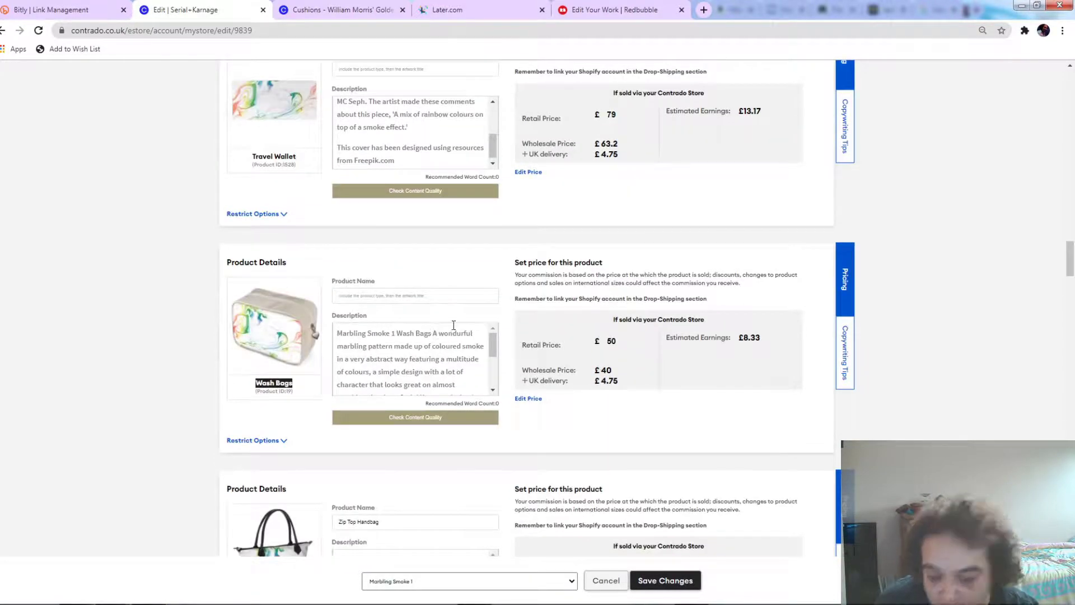
left_click(415, 296)
type("Wash Bags")
Step: Change "Cushions" to "Travel Wallet" in the Travel Wallet's description and enter Travel Wallet as its product name
scroll(414, 308, "up", 3)
double_click(413, 284)
key("ctrl+v")
left_click(415, 247)
key("ctrl+v")
Step: Name the Mens Wallet, Small Leather Zip Purse and Shoulder Bag by product type and update their descriptions to match
left_click(432, 195)
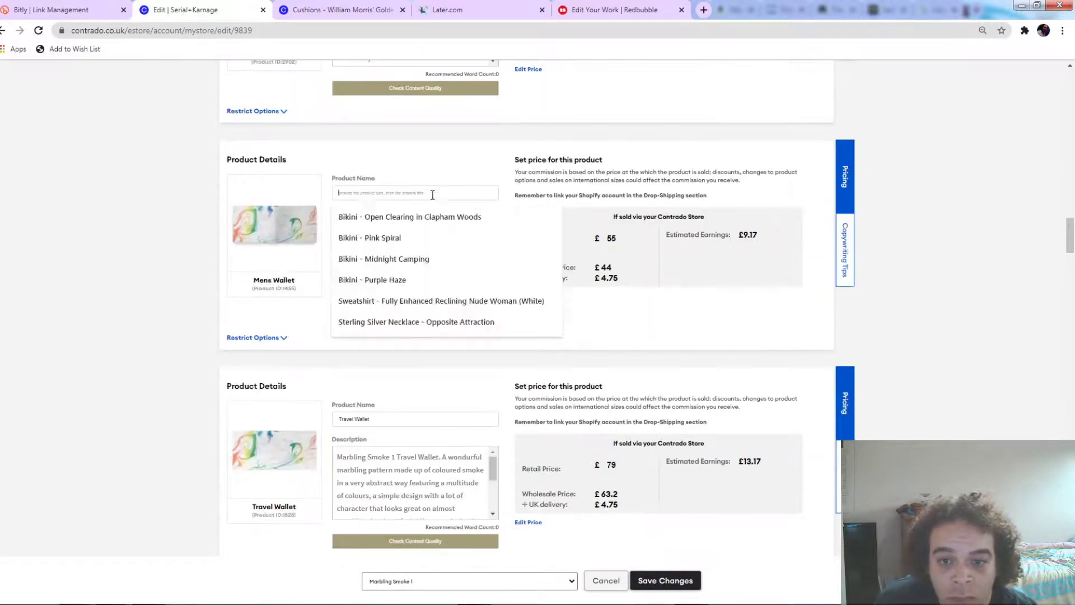
scroll(432, 194, "up", 3)
scroll(303, 252, "up", 3)
left_click_drag(296, 353, 253, 353)
double_click(408, 300)
key("ctrl+v")
left_click(414, 264)
key("ctrl+v")
Step: Enter the product types as names for the Pochette Double Zip Bag and Pouch Purse, and use them in place of "Cushions" in their descriptions
left_click_drag(297, 301, 253, 301)
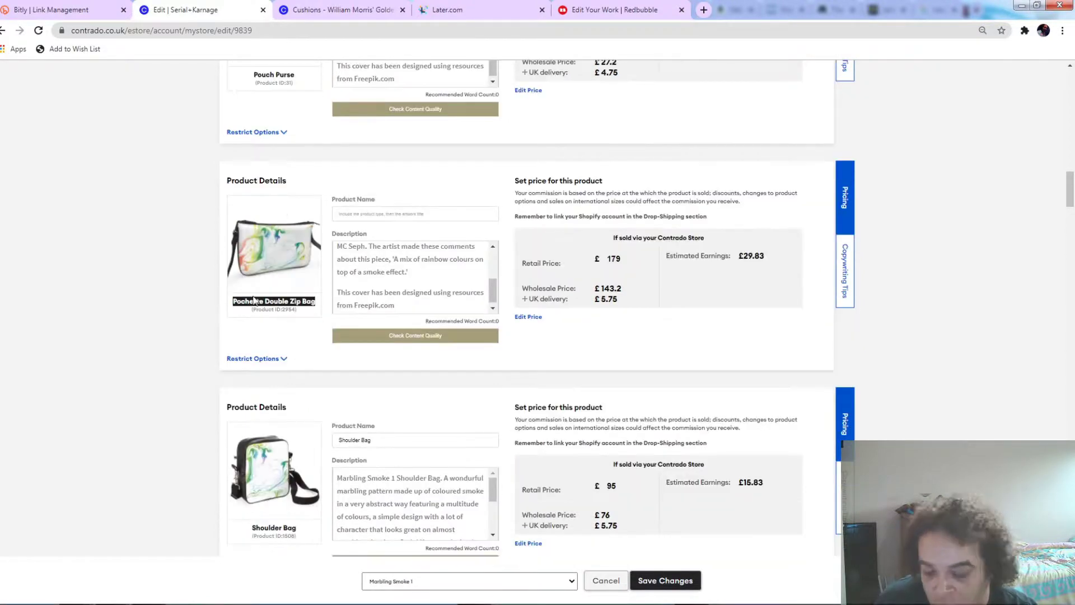
left_click(414, 214)
type("Pochette Double Zip Bag")
scroll(302, 252, "up", 3)
key("ctrl+v")
Step: Replace "Cushions" with "Shell Coin Purse" in that purse's description and name the product Shell Coin Purse
scroll(303, 252, "up", 3)
key("ctrl+v")
left_click(415, 169)
type("Shell Coin Purse")
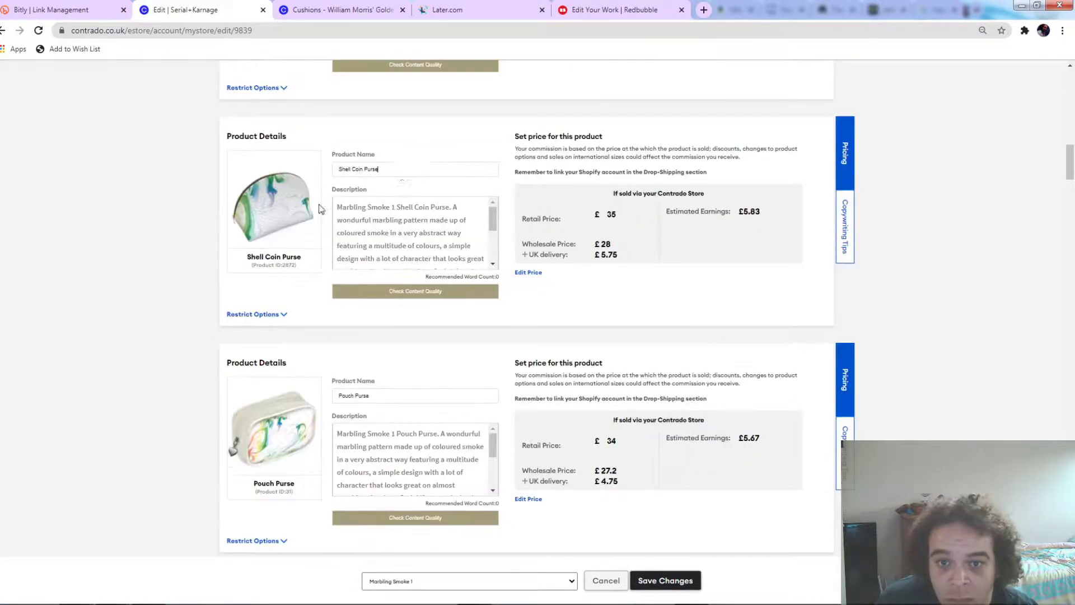
Step: Fill in the Make Up Bags and Shopper Bags product names and put the same product types into their descriptions
scroll(321, 209, "up", 3)
key("ctrl+v")
scroll(336, 224, "up", 3)
left_click(414, 112)
key("ctrl+v")
key("ctrl+v")
Step: Enter the product types for the Leather Zip Purse and Laptop Bags as names and in place of "Cushions" in their descriptions
scroll(336, 224, "up", 3)
left_click_drag(304, 278, 256, 262)
key("ctrl+v")
key("ctrl+v")
scroll(336, 224, "up", 3)
key("ctrl+v")
Step: Replace "Cushions" with "Backpack" in the Backpack's description and set its product name to Backpack
scroll(336, 224, "up", 3)
left_click(403, 239)
key("ctrl+a")
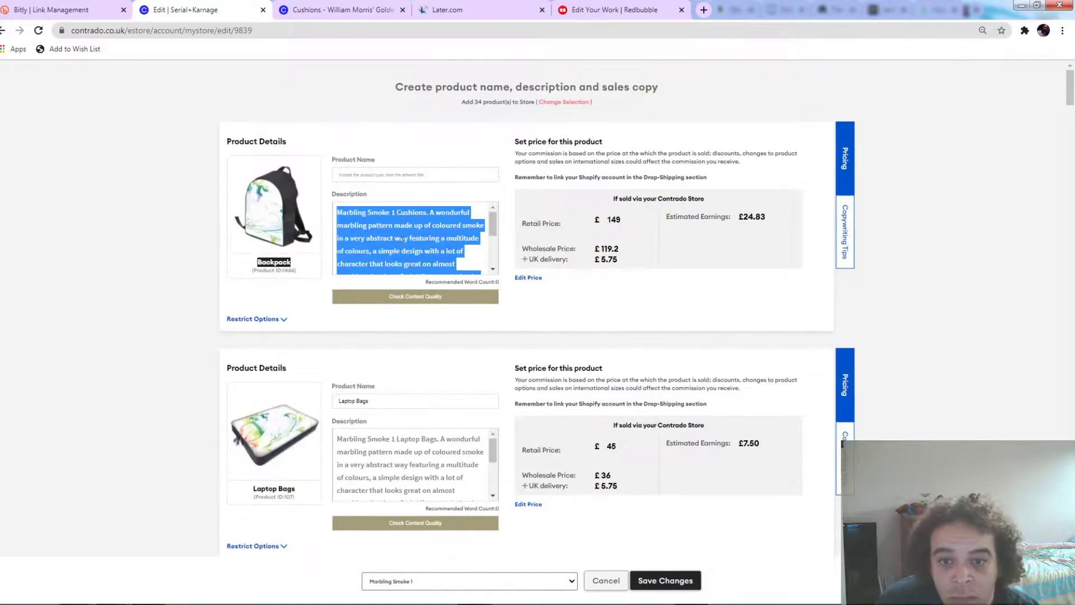
double_click(411, 212)
type("Backpack")
left_click(414, 174)
type("Backpack")
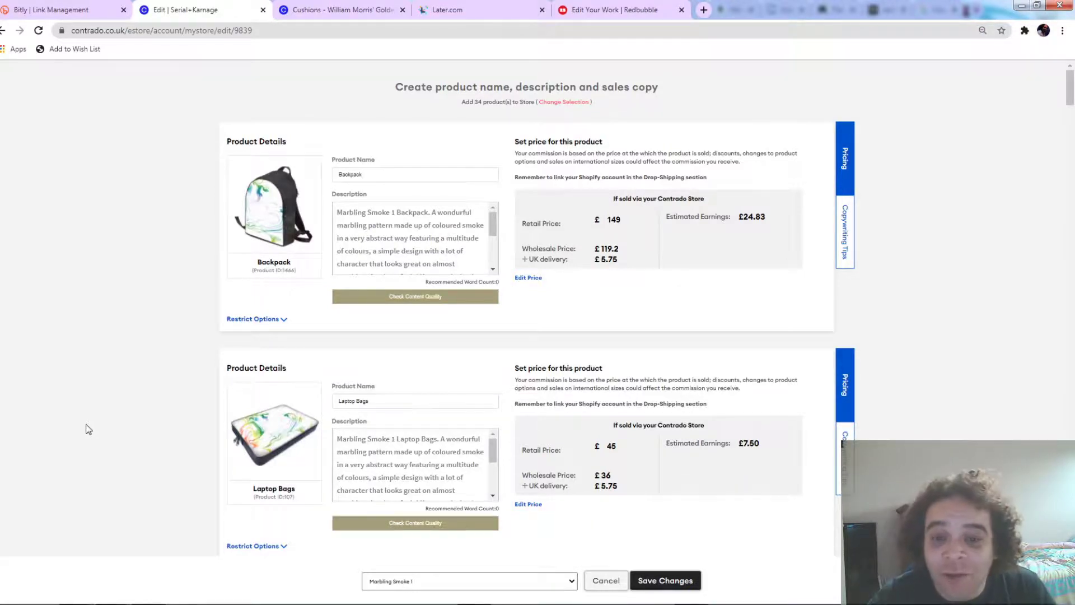
Step: Extend the Backpack's product name to "Backpack - Marbling Smoke 1", copying the design title from its description
right_click(86, 427)
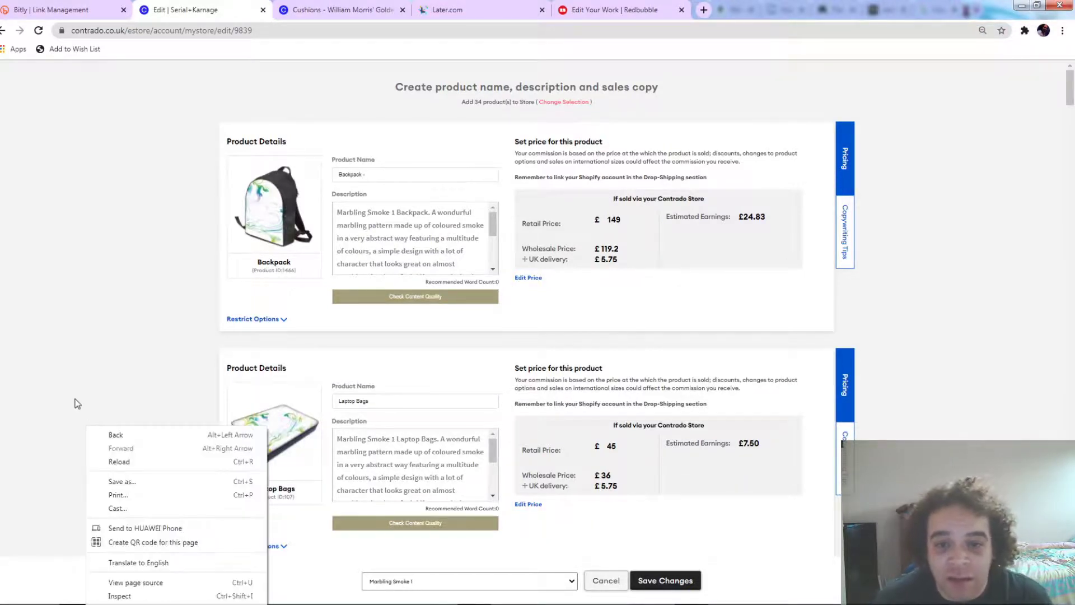
left_click(288, 306)
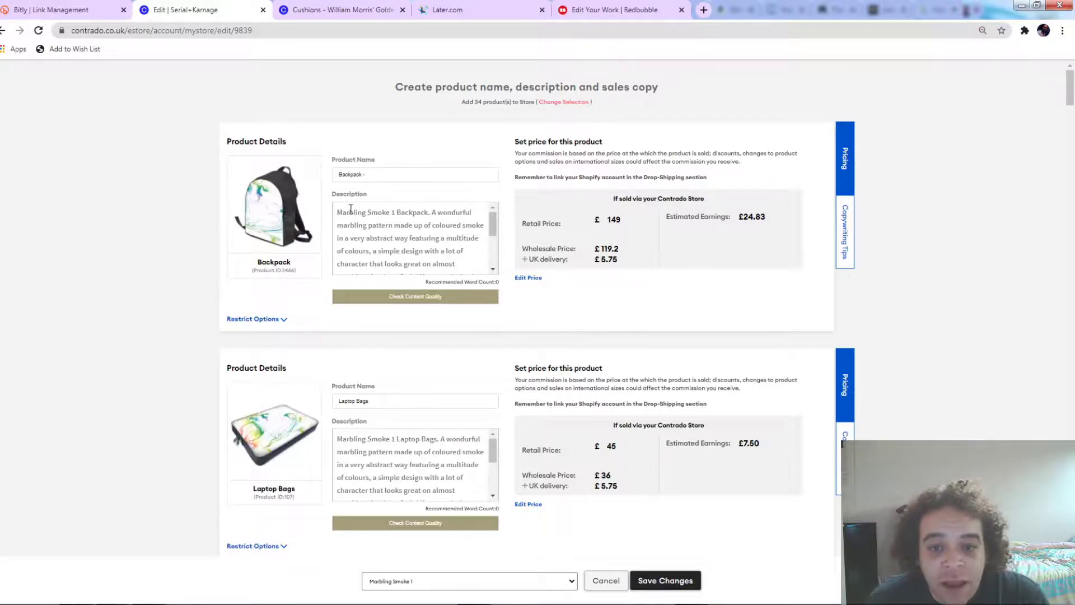
left_click_drag(338, 211, 399, 203)
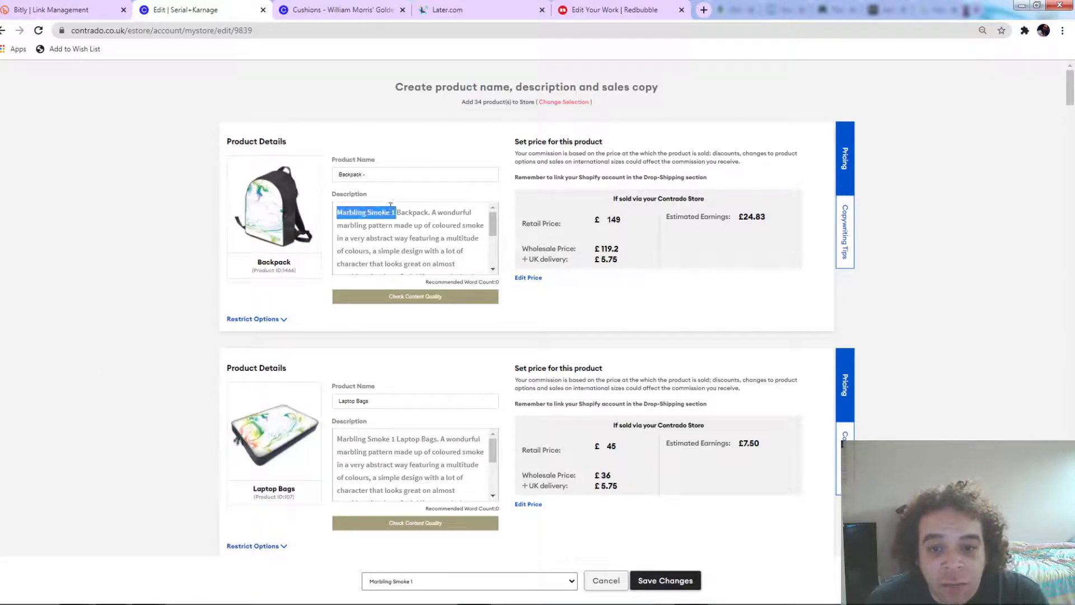
right_click(391, 211)
left_click(414, 234)
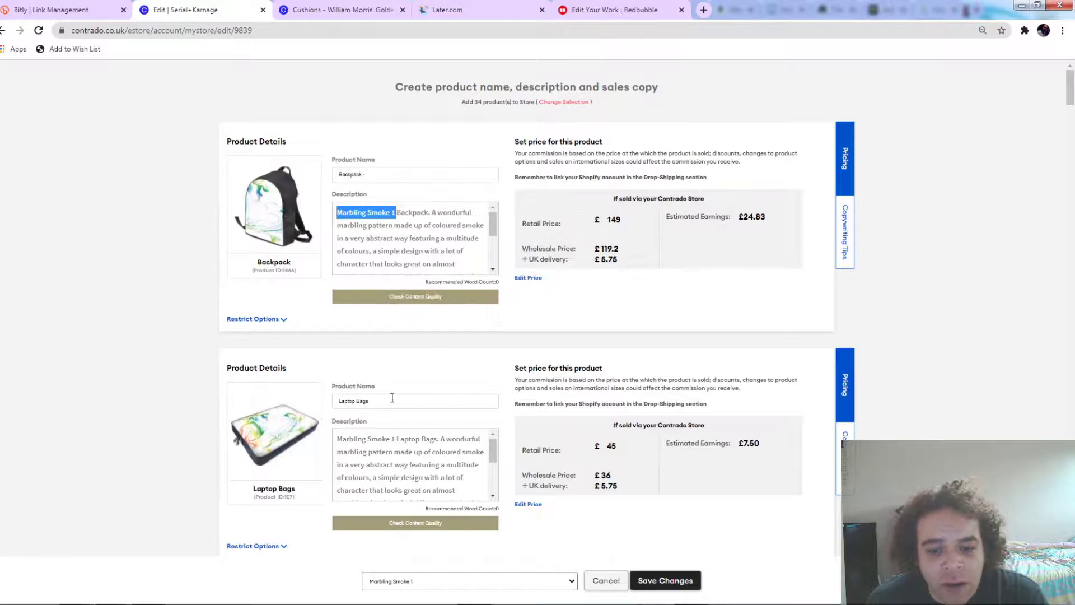
left_click(386, 175)
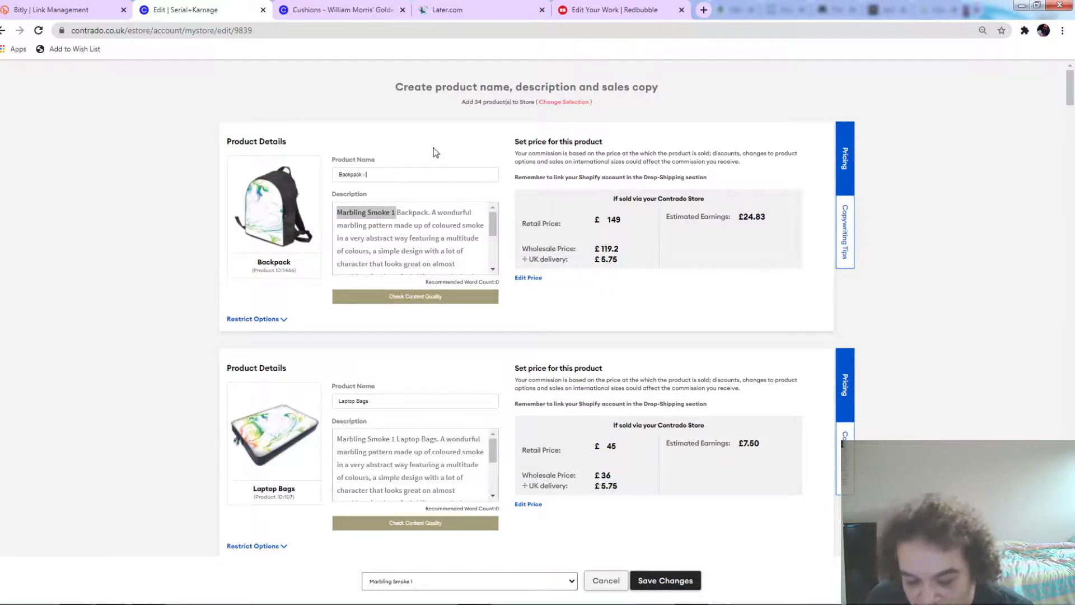
key("ctrl+v")
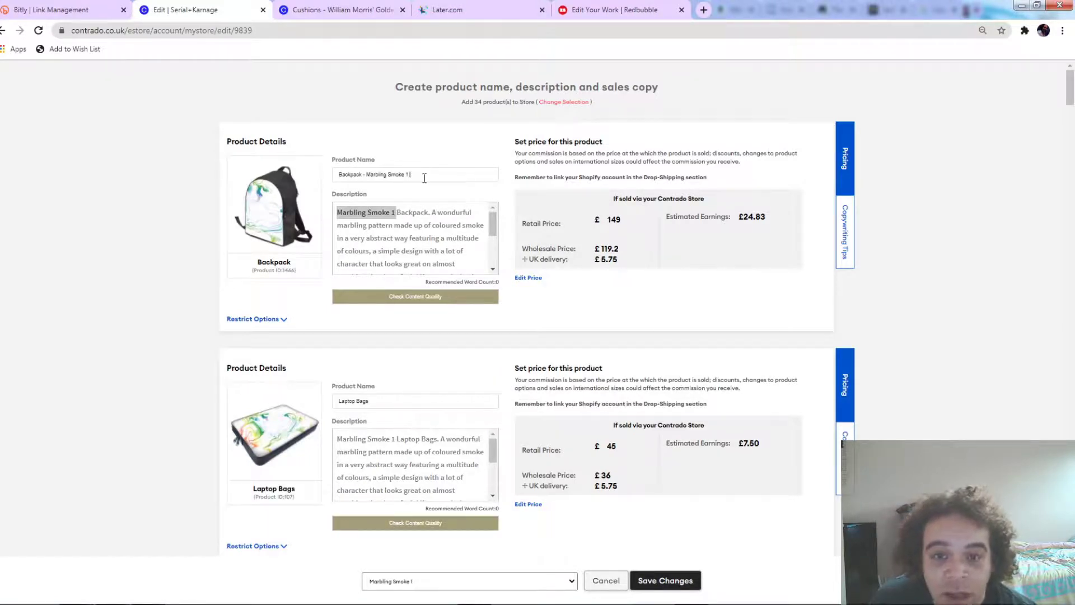
Step: Copy the suffix " - Marbling Smoke 1" from the Backpack's name and append it to the Laptop Bags and Leather Zip Purse names
left_click_drag(425, 178, 354, 181)
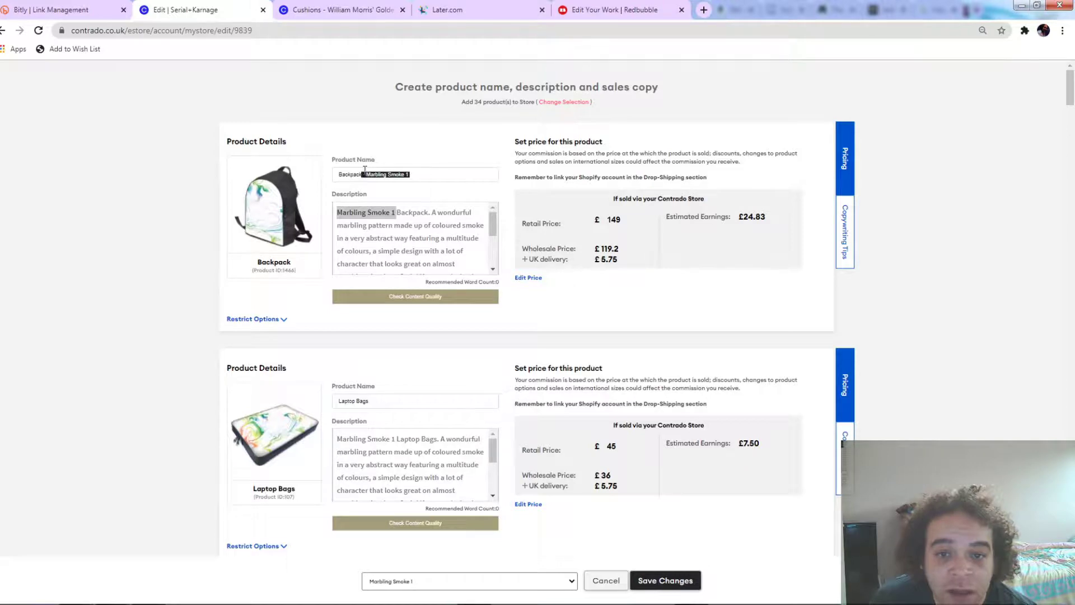
left_click(429, 400)
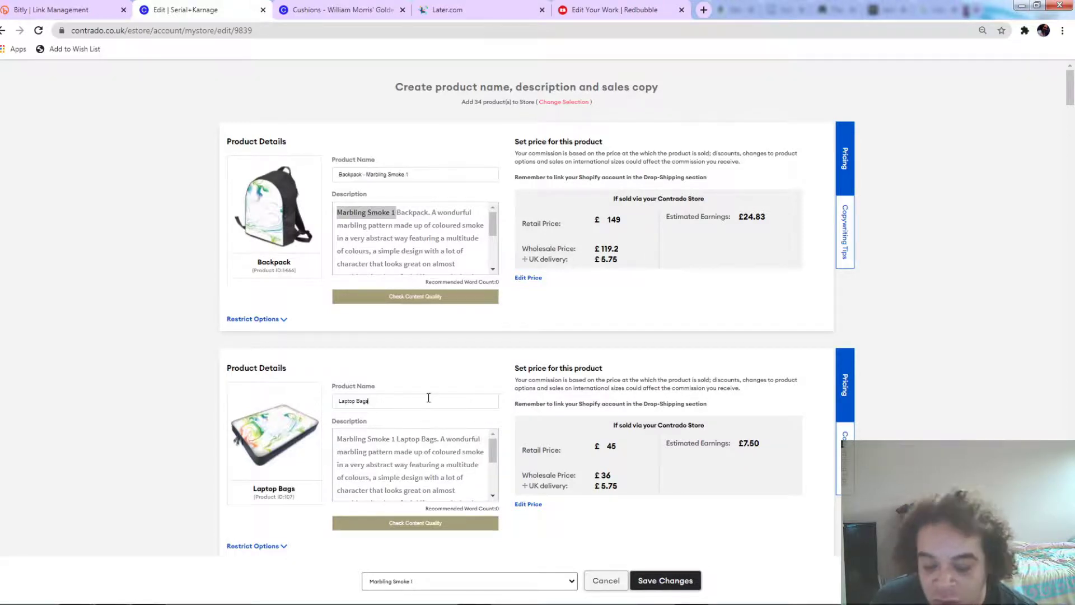
key("ctrl+v")
scroll(426, 398, "down", 4)
left_click(413, 397)
key("ctrl+v")
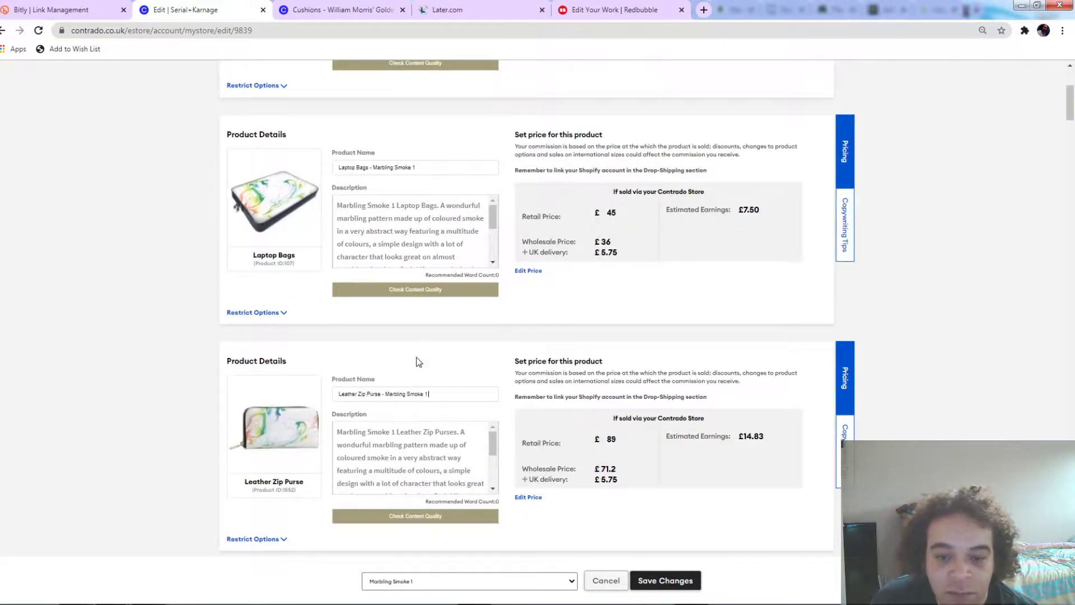
Step: Append " - Marbling Smoke 1" to all remaining product names, from the Shopper Bags down to the Curve Hobo Bag
scroll(417, 359, "down", 20)
left_click(437, 340)
scroll(443, 314, "down", 20)
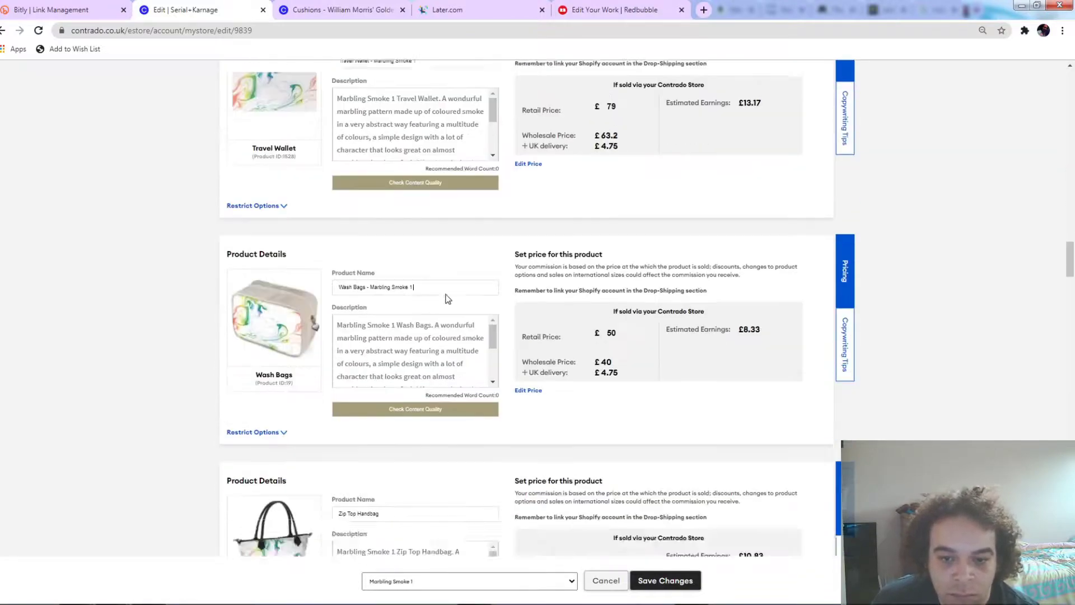
left_click(457, 313)
scroll(457, 313, "down", 20)
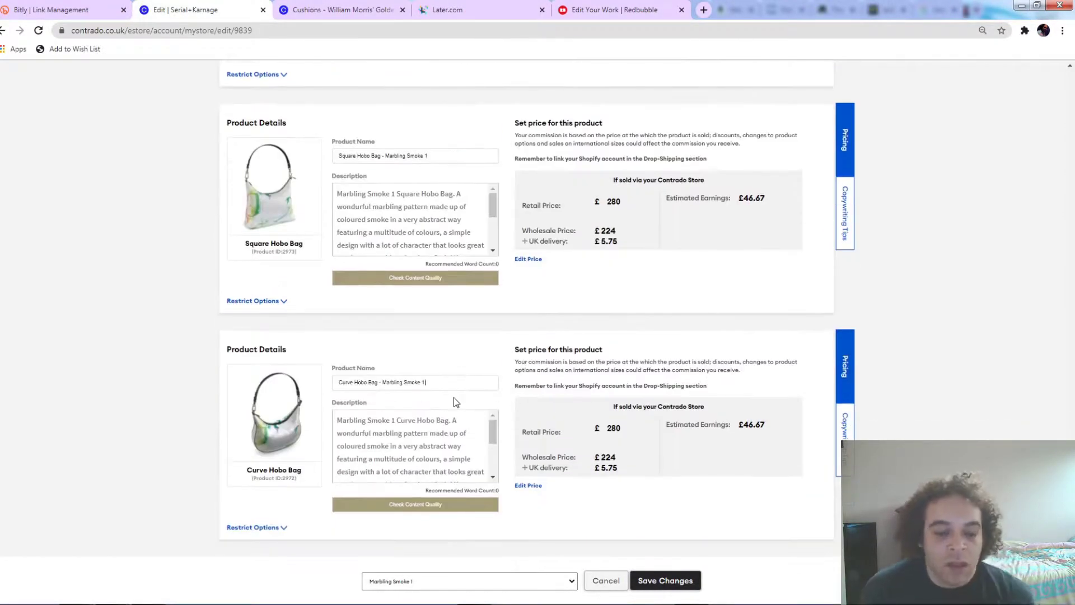
Step: Open the Square Hobo Bag's retail price for editing and review the prices of the products above it
left_click(535, 260)
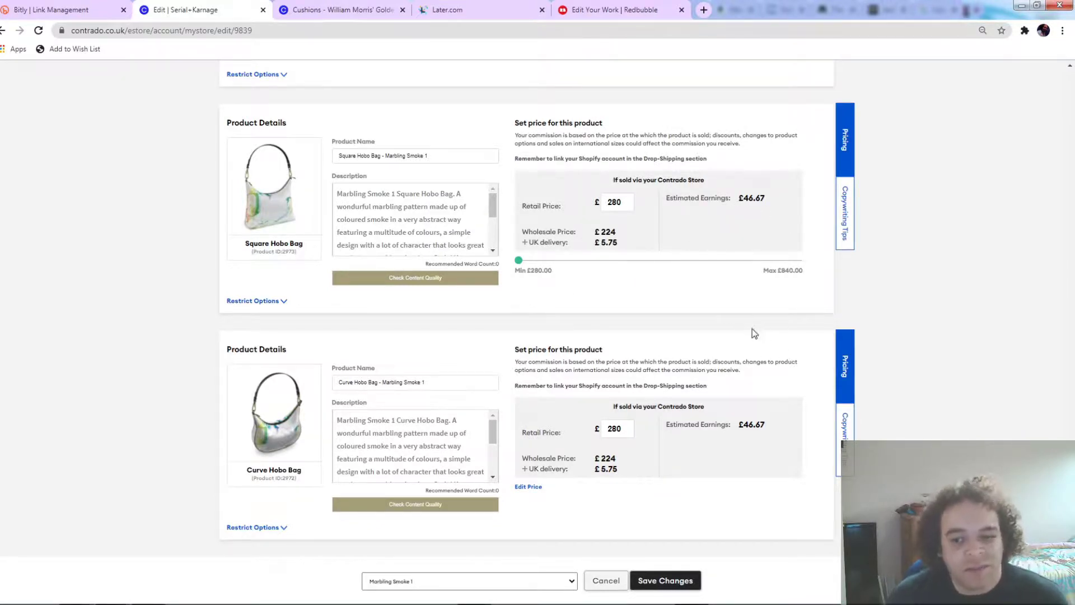
scroll(754, 331, "up", 7)
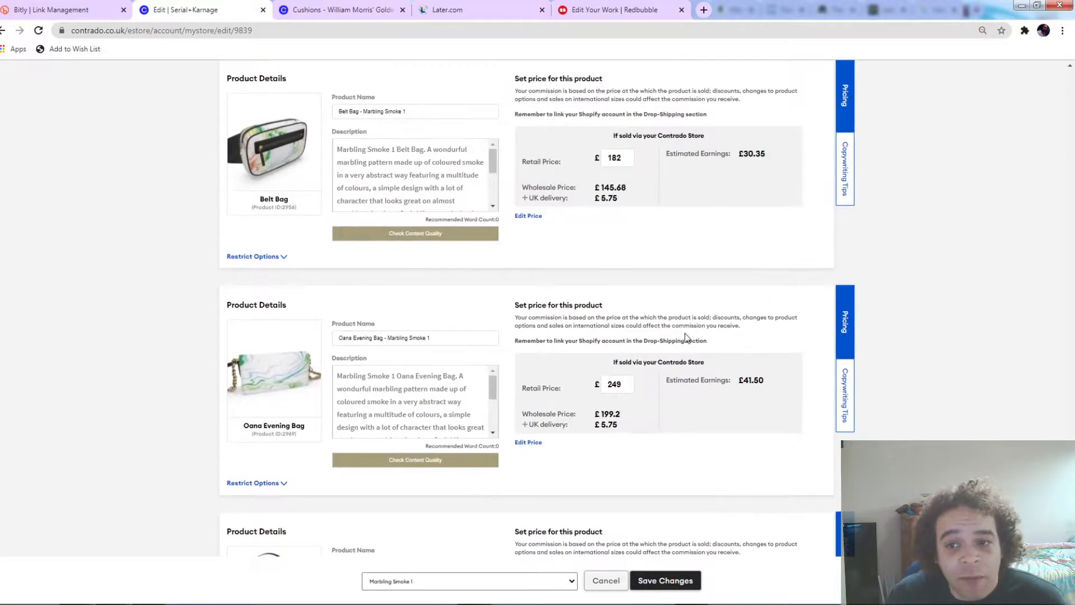
scroll(481, 379, "up", 15)
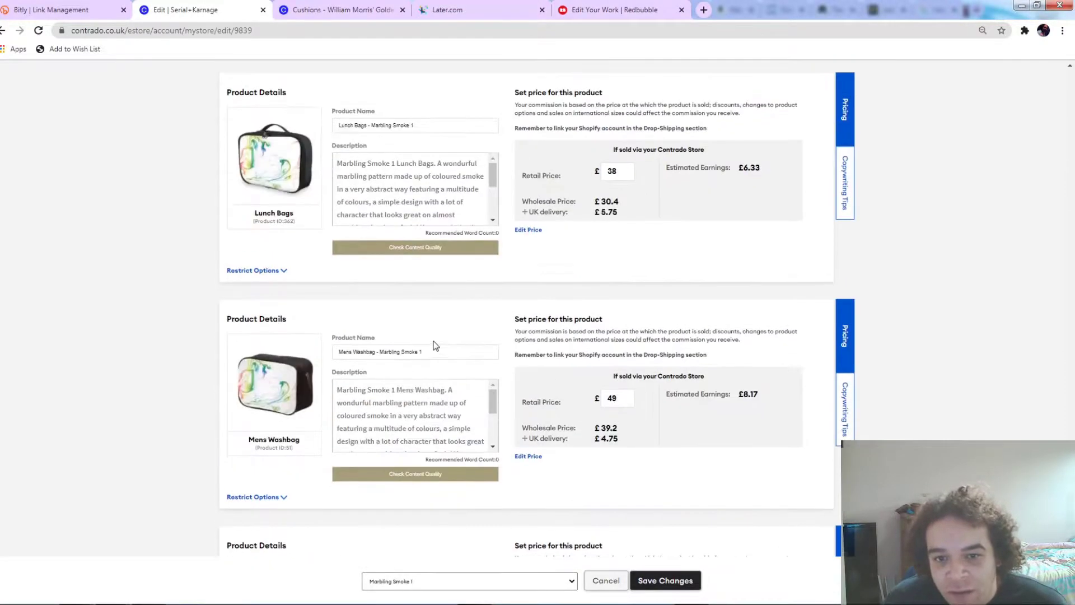
Step: Review the names, descriptions and retail prices of all products from the Mens Washbag up to the Backpack and down to the Curve Hobo Bag
scroll(408, 335, "up", 12)
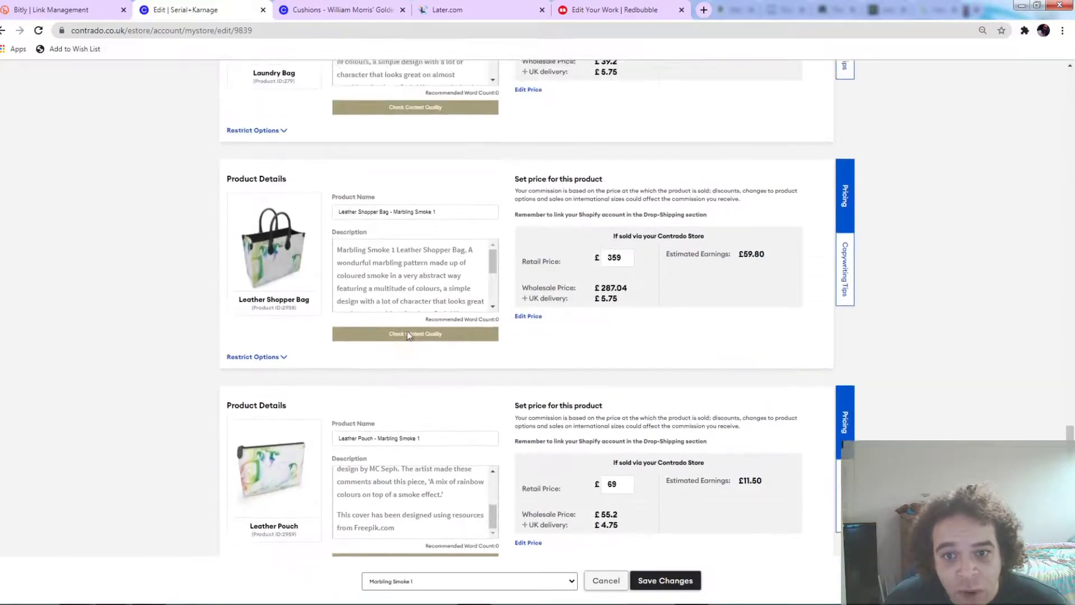
scroll(408, 331, "up", 12)
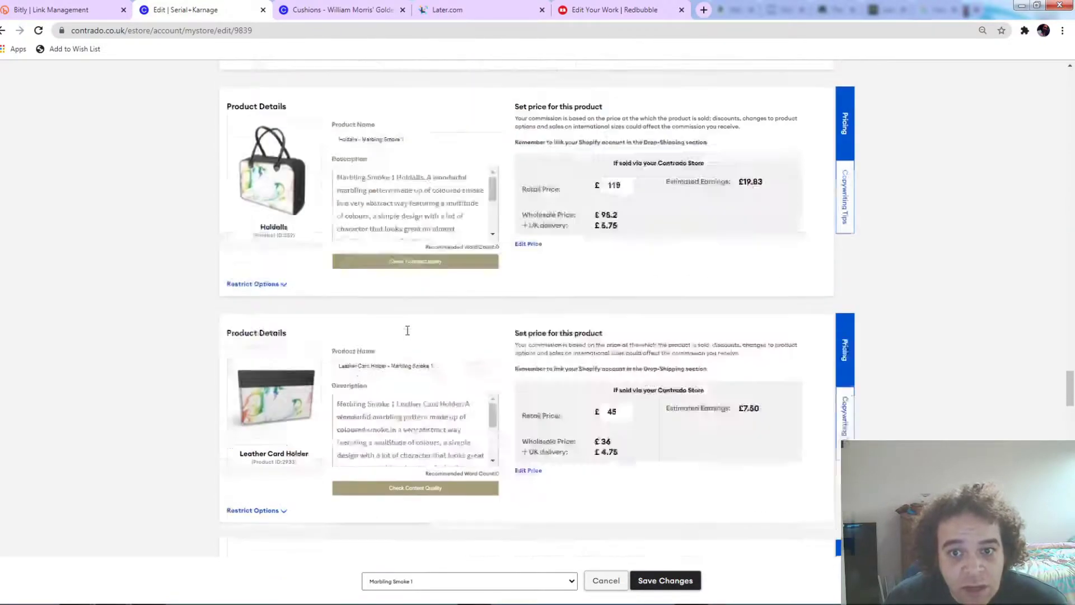
scroll(408, 334, "up", 12)
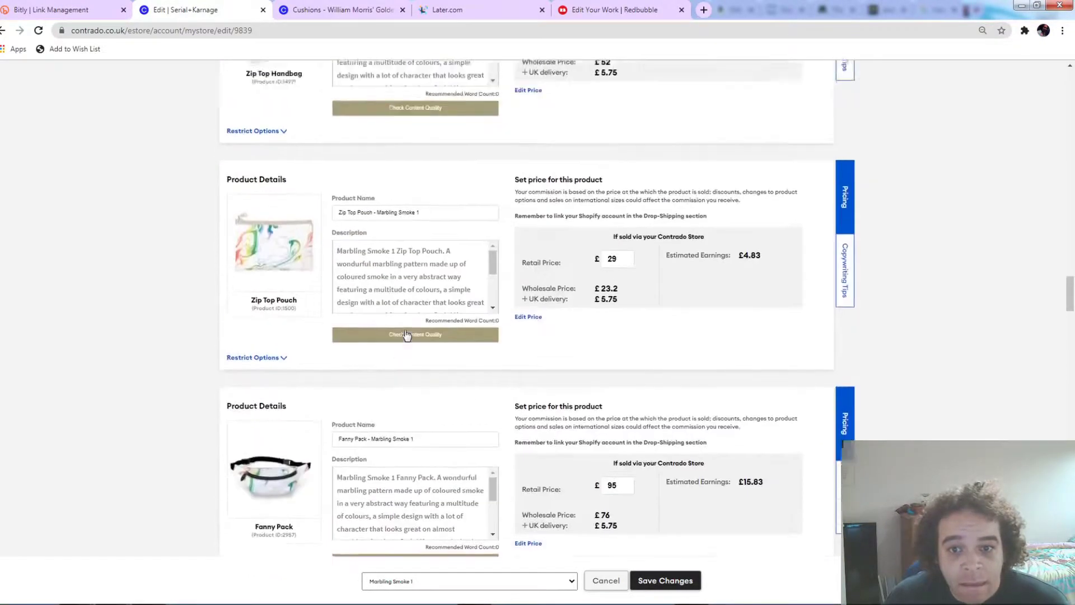
scroll(407, 331, "up", 12)
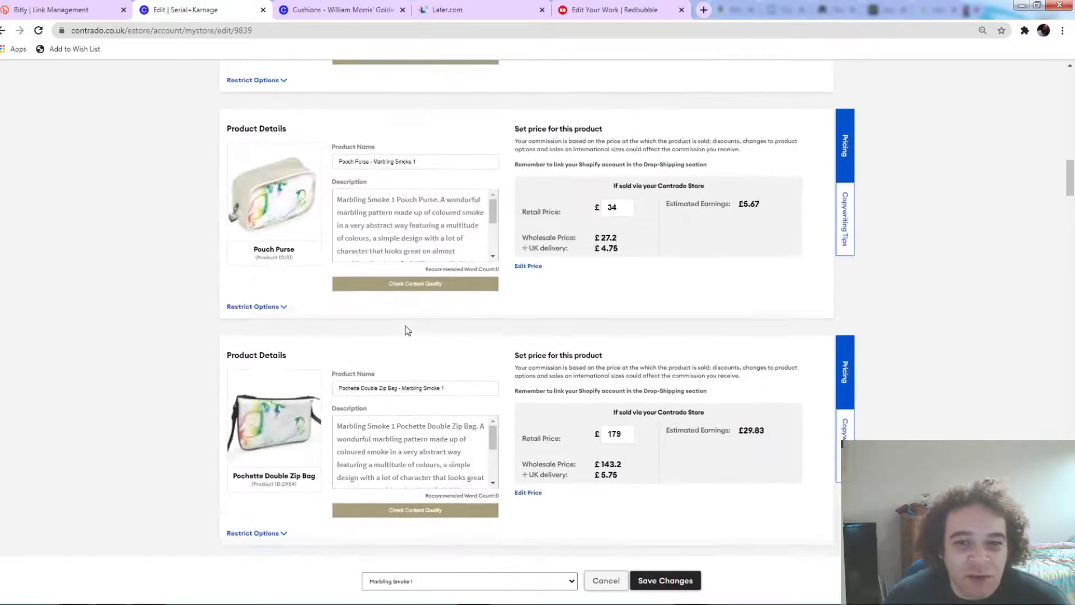
scroll(407, 328, "up", 7)
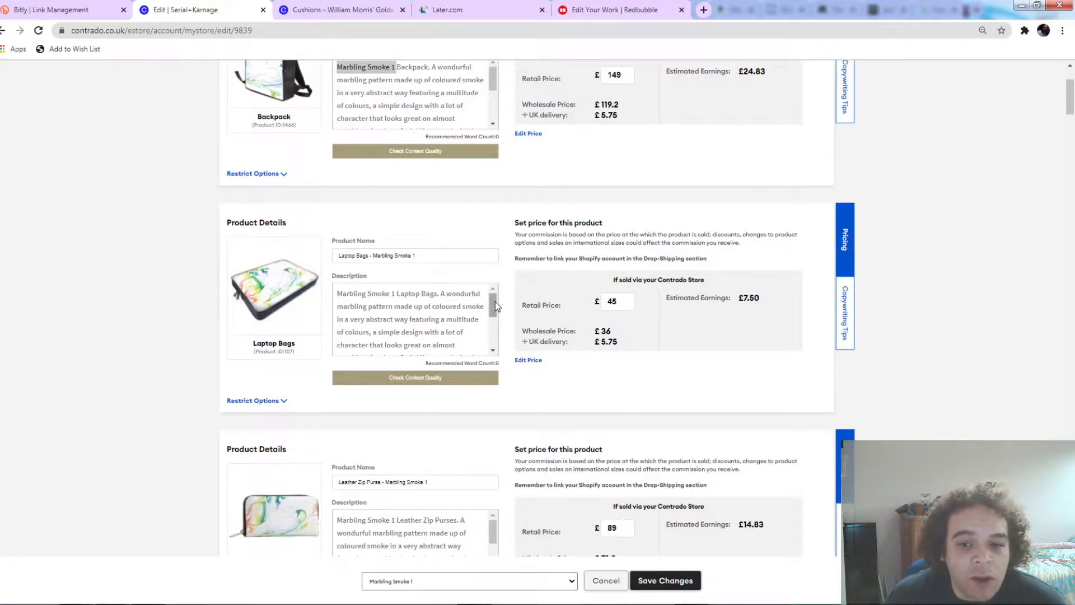
scroll(495, 303, "down", 4)
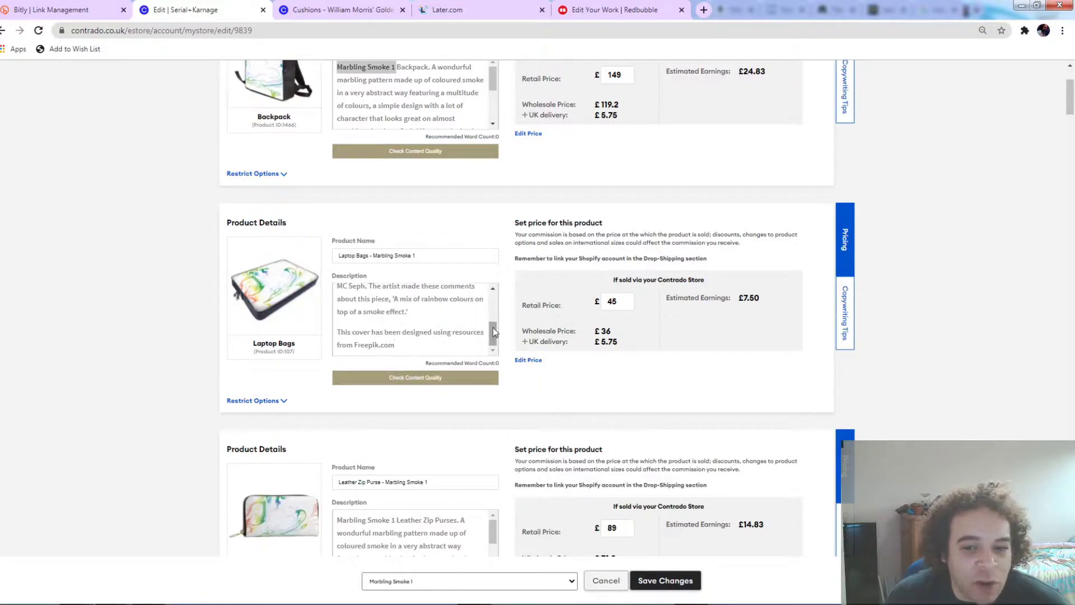
scroll(497, 305, "up", 4)
scroll(507, 318, "down", 20)
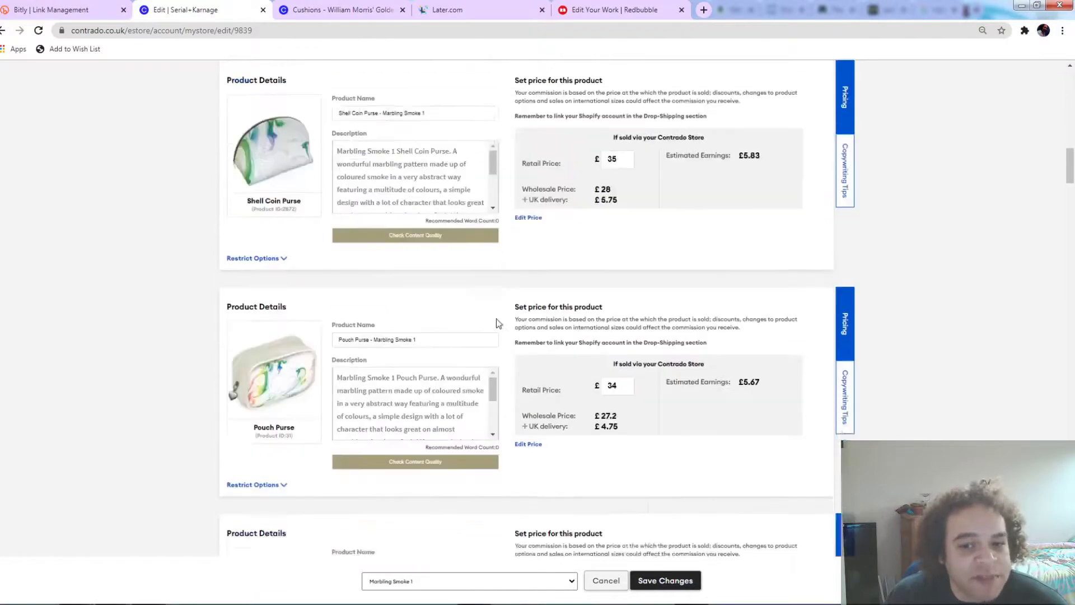
scroll(507, 311, "down", 20)
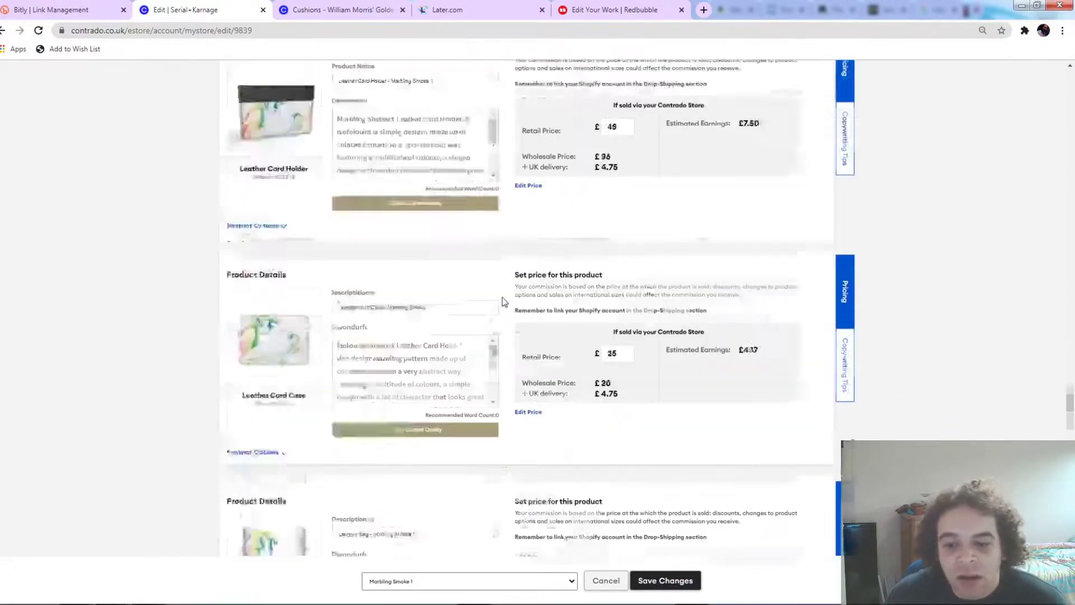
scroll(510, 297, "down", 20)
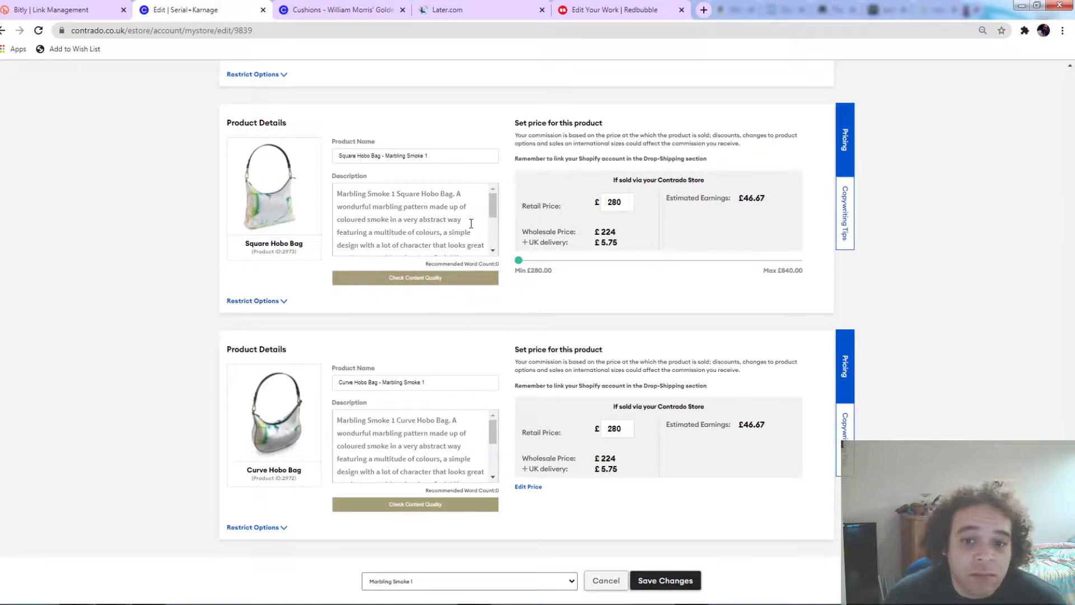
mouse_move(493, 205)
left_mouse_down()
mouse_move(493, 241)
mouse_move(494, 205)
left_mouse_up()
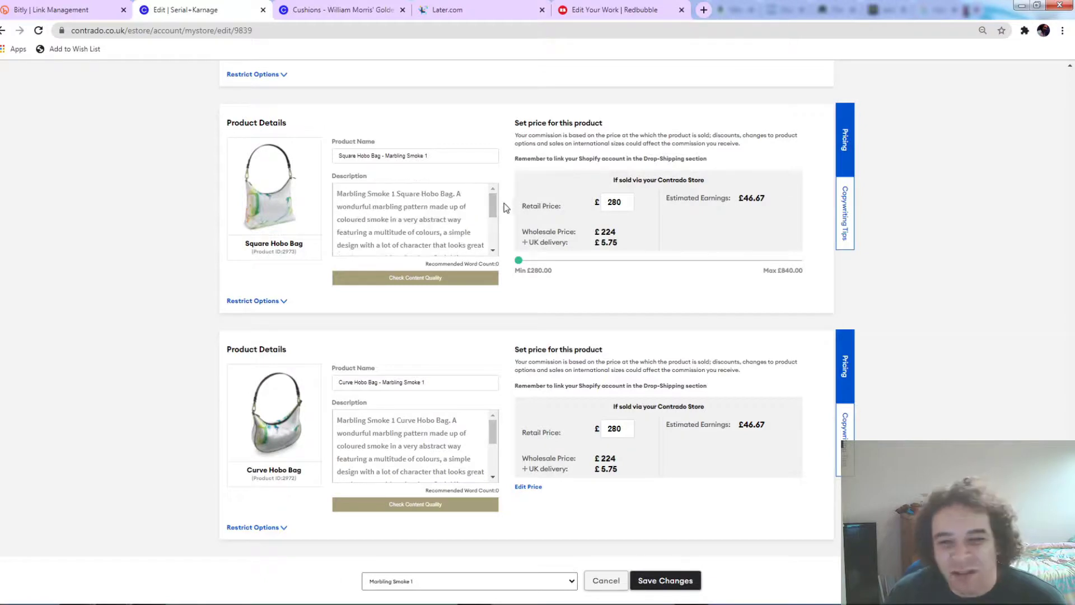
Step: Save the product changes, proceeding without the content quality check, and open the Marbling Smoke 1 collection
left_click(665, 582)
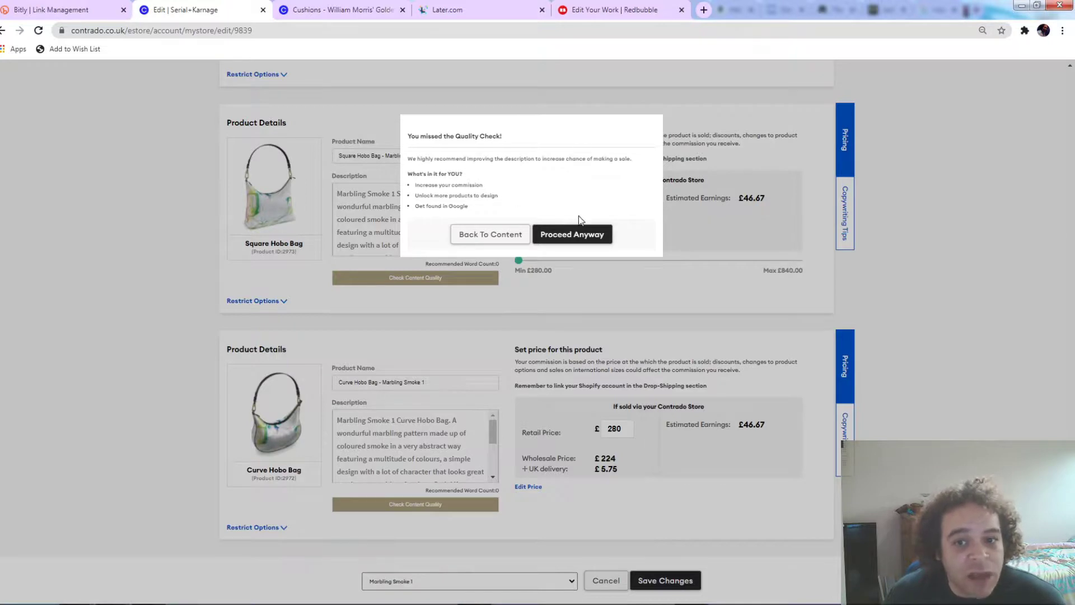
left_click(588, 242)
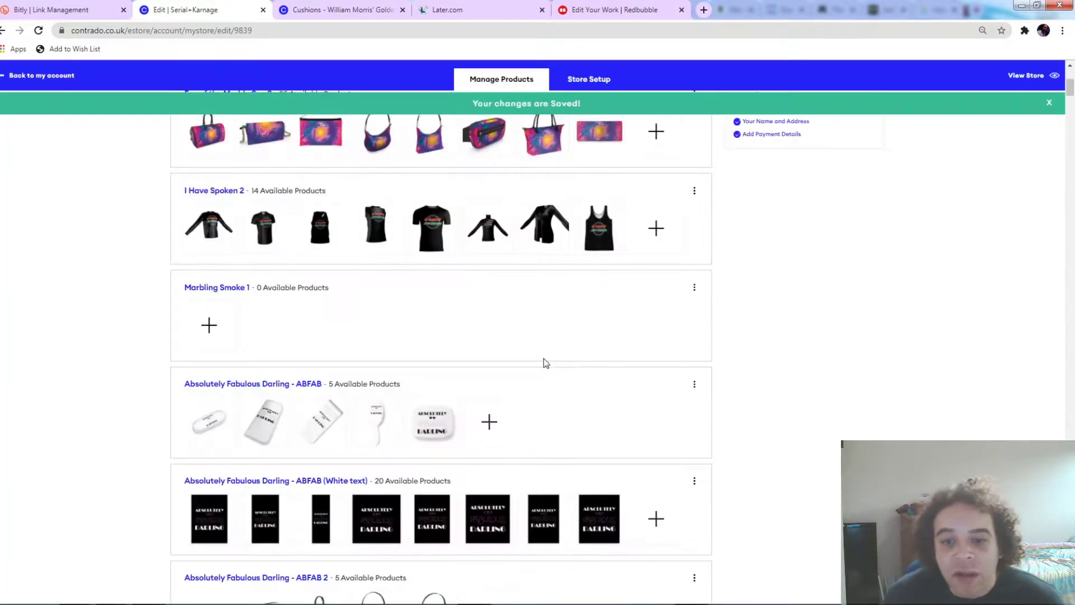
left_click(457, 361)
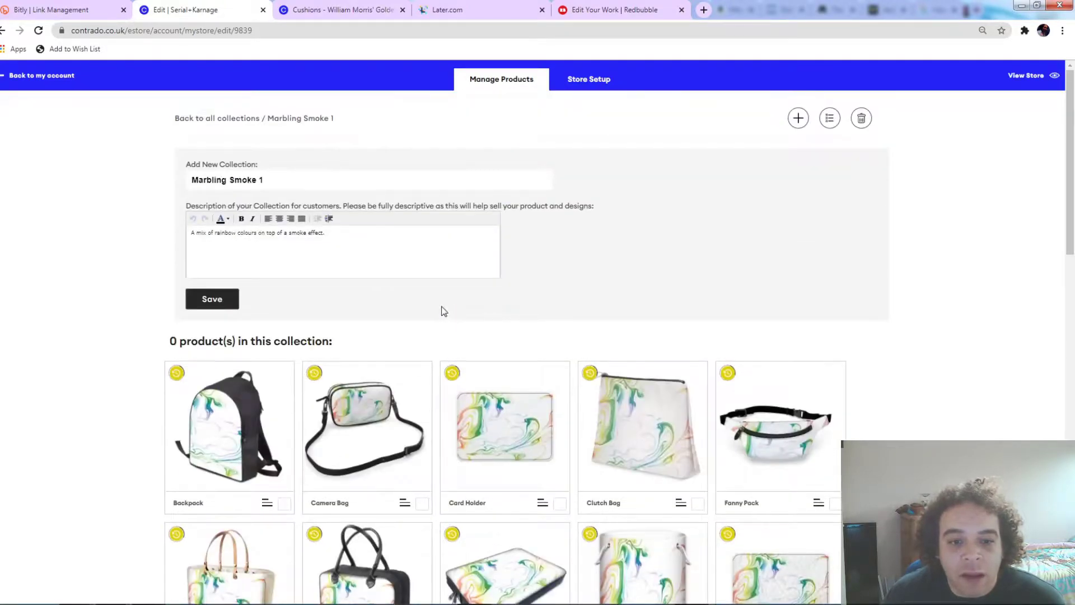
Step: Examine the products in the Marbling Smoke 1 collection and their approval status, starting with the Backpack
scroll(444, 311, "down", 15)
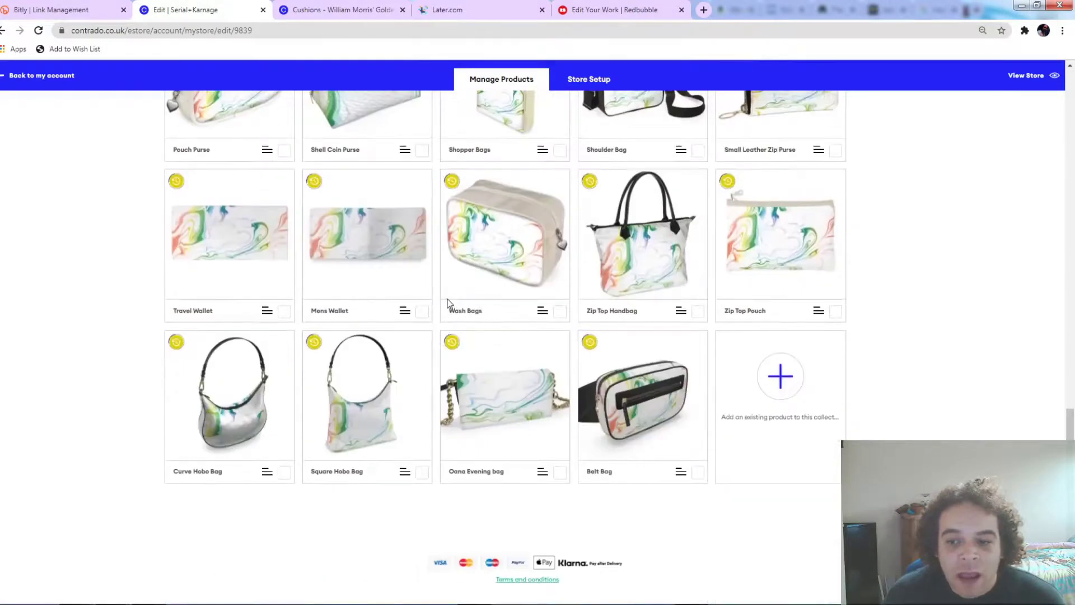
scroll(448, 303, "up", 15)
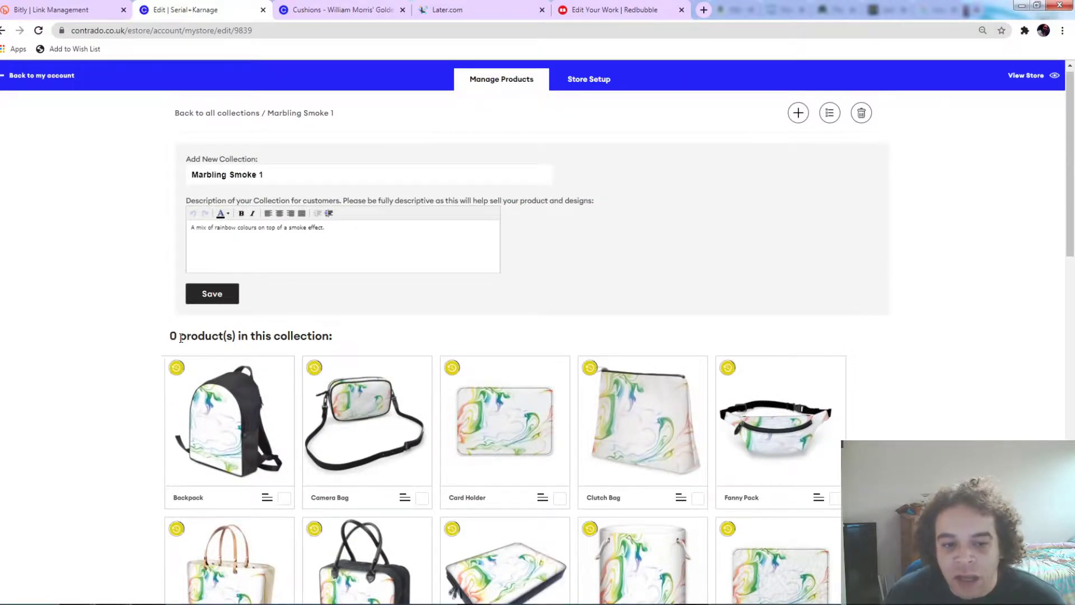
scroll(396, 326, "down", 12)
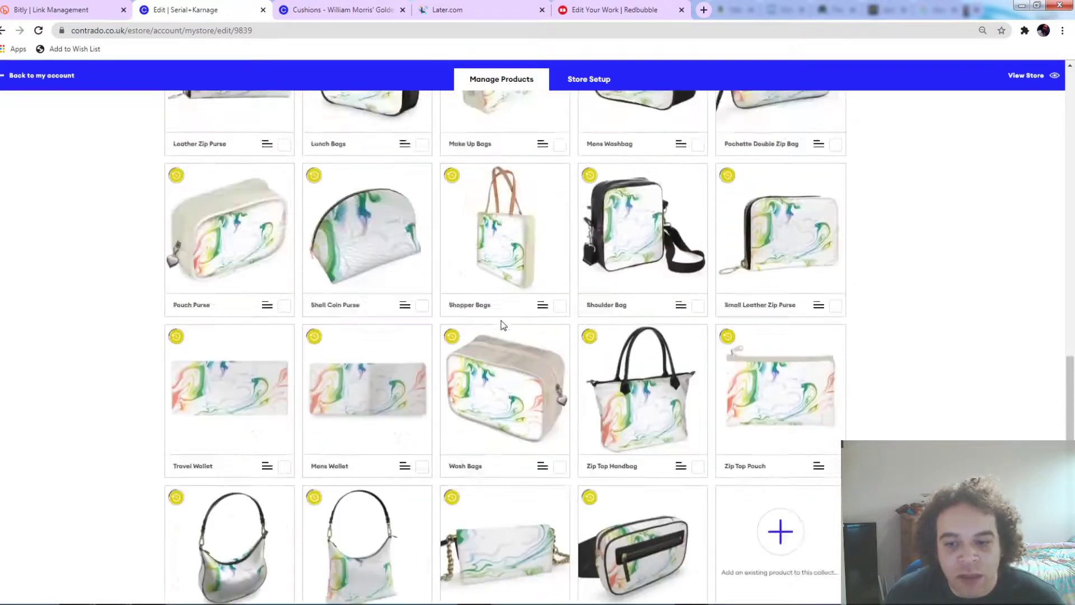
scroll(502, 325, "up", 12)
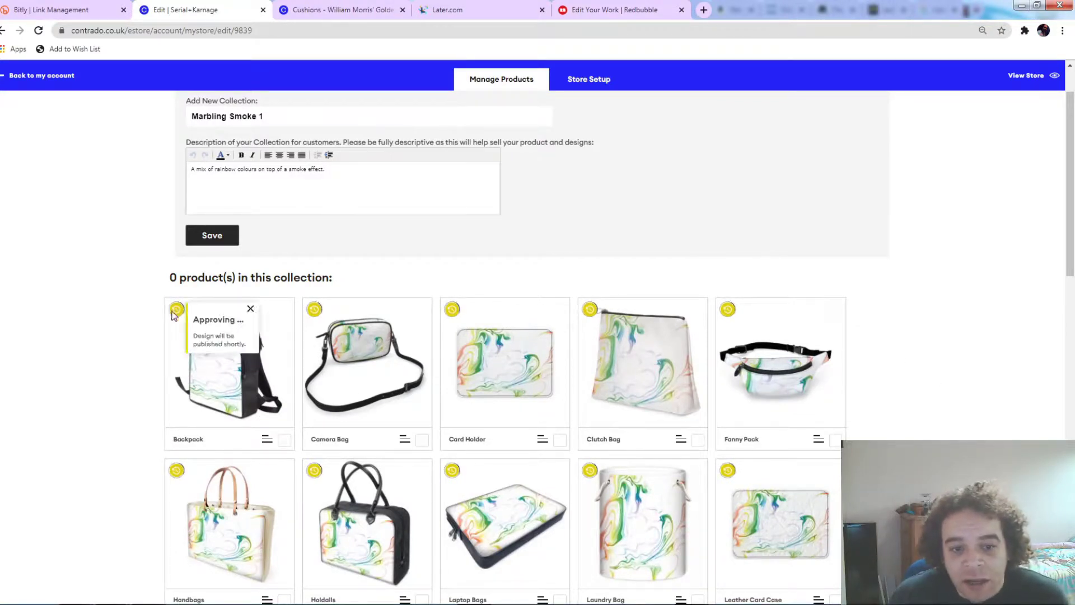
mouse_move(177, 312)
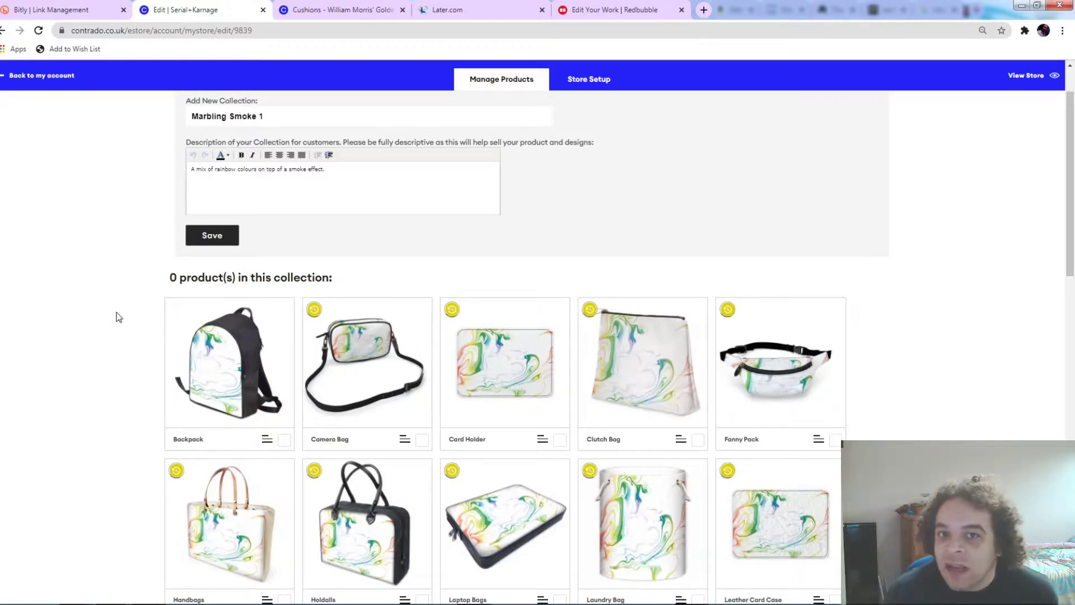
scroll(874, 299, "down", 15)
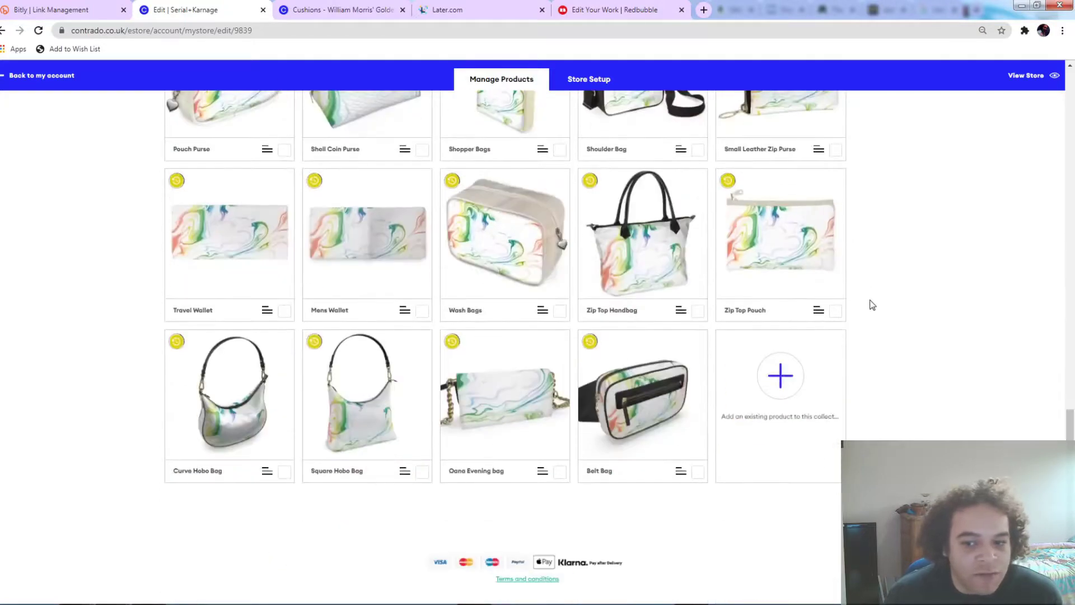
scroll(872, 298, "up", 16)
scroll(873, 297, "down", 4)
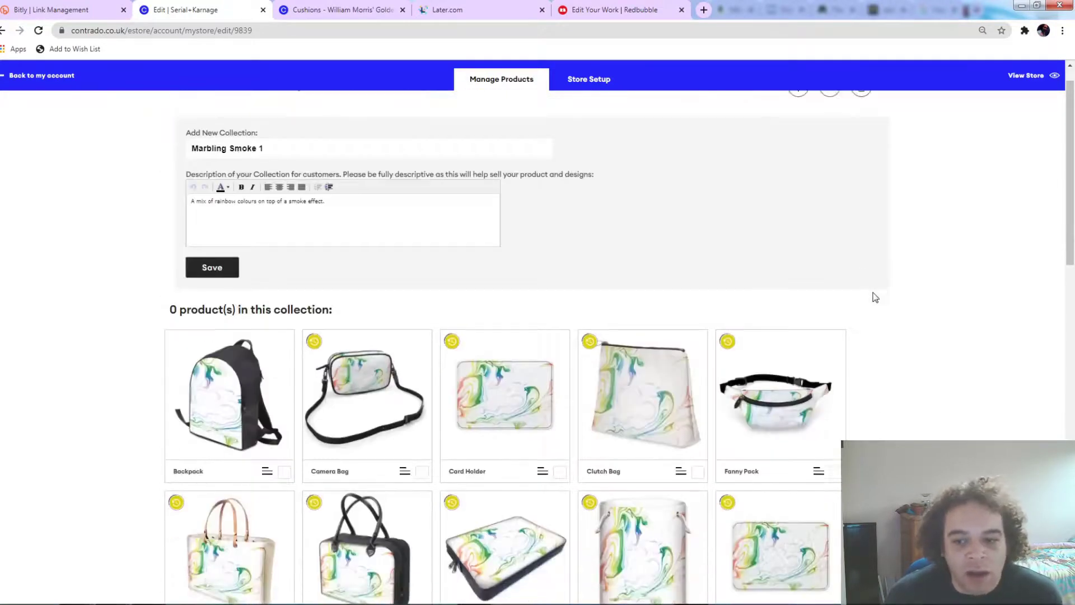
scroll(875, 295, "up", 3)
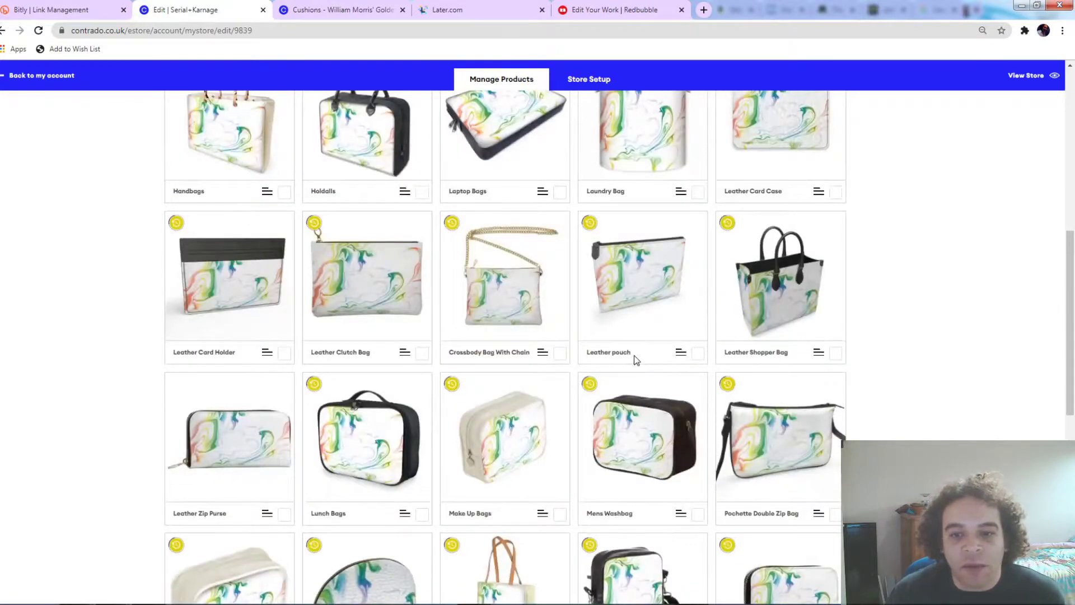
scroll(617, 366, "up", 6)
scroll(616, 360, "down", 5)
scroll(614, 359, "down", 7)
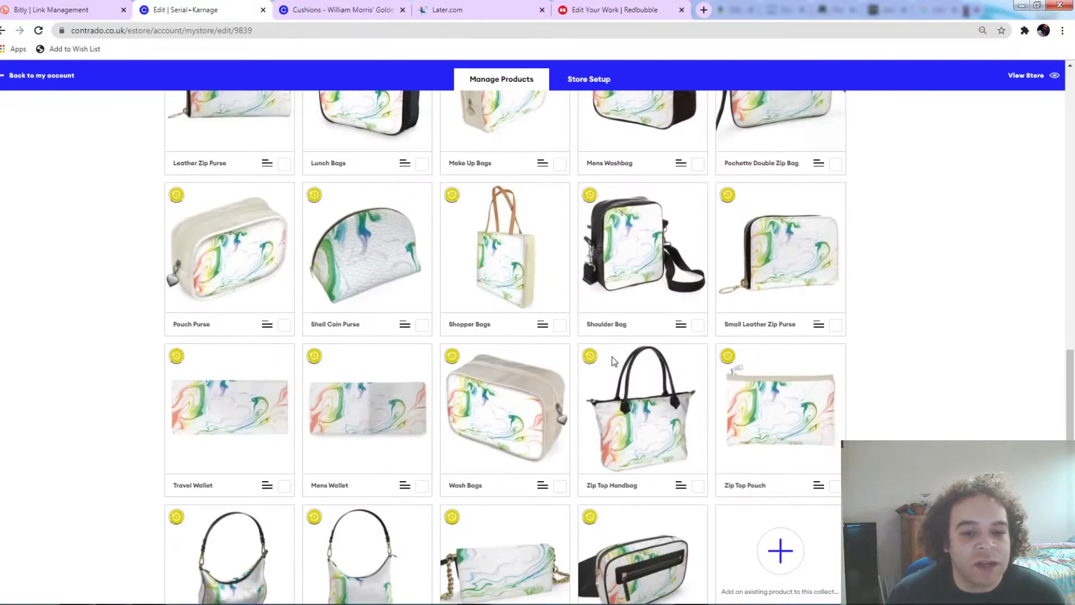
scroll(610, 355, "up", 14)
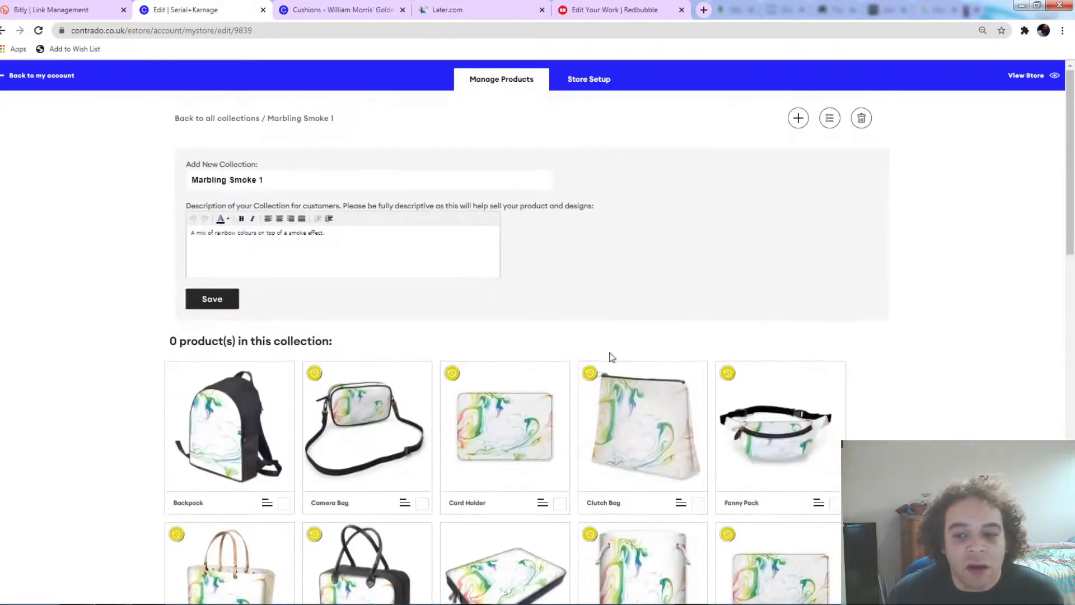
Step: Return to the account, open the list of all own products and find the Marbling Smoke 1 bags and purses
left_click(25, 80)
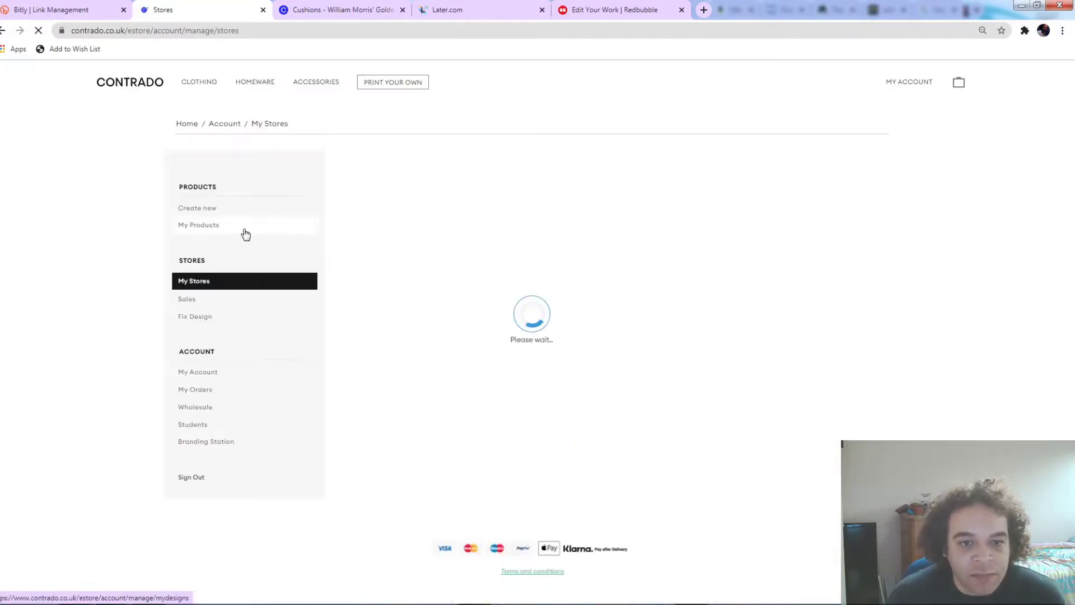
left_click(217, 227)
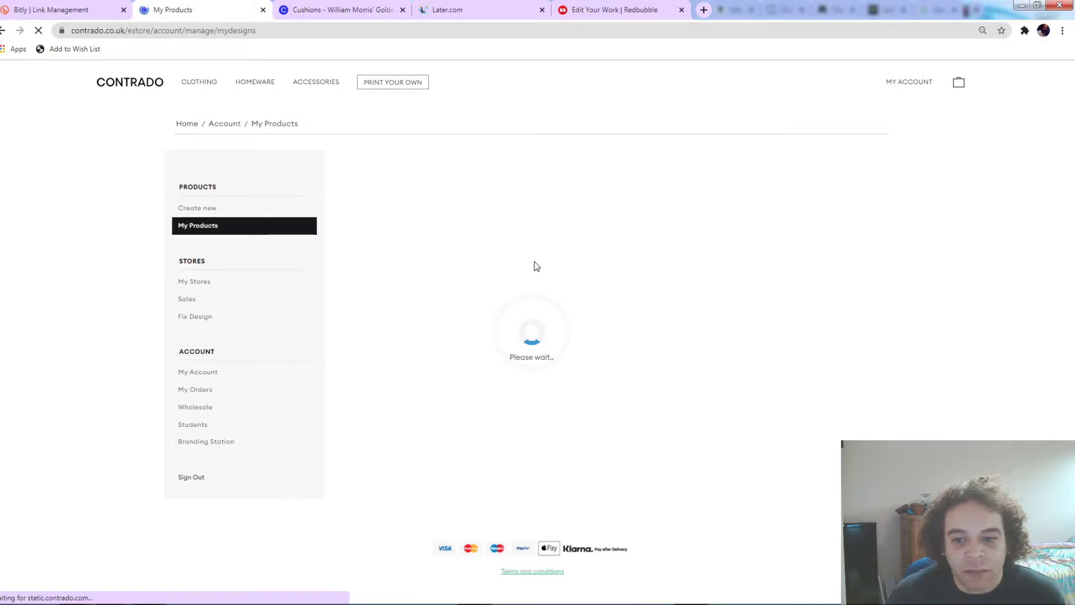
scroll(624, 264, "down", 6)
scroll(628, 263, "down", 10)
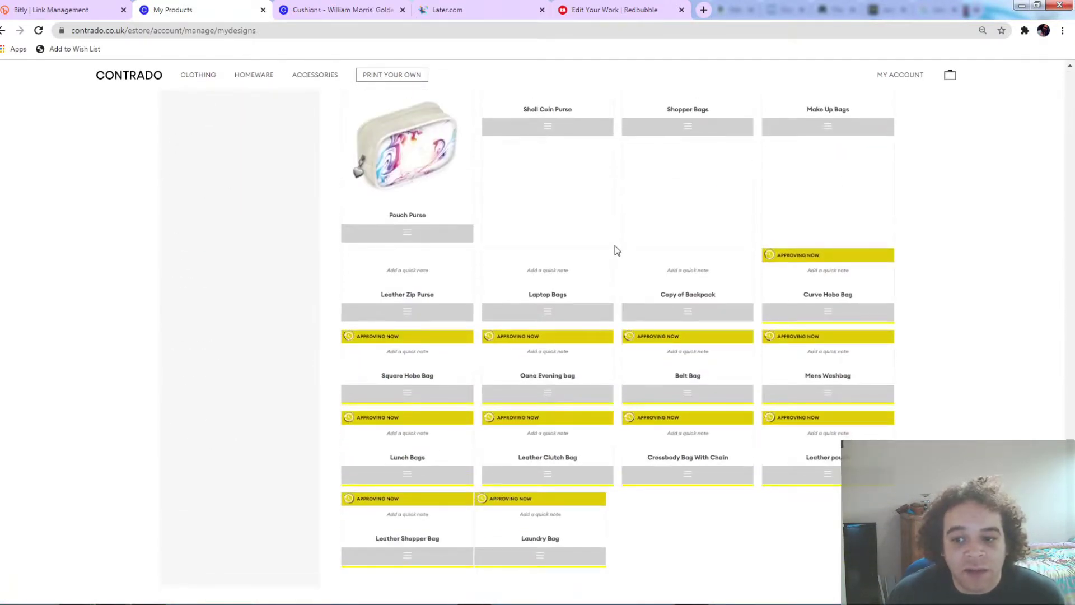
scroll(615, 247, "down", 5)
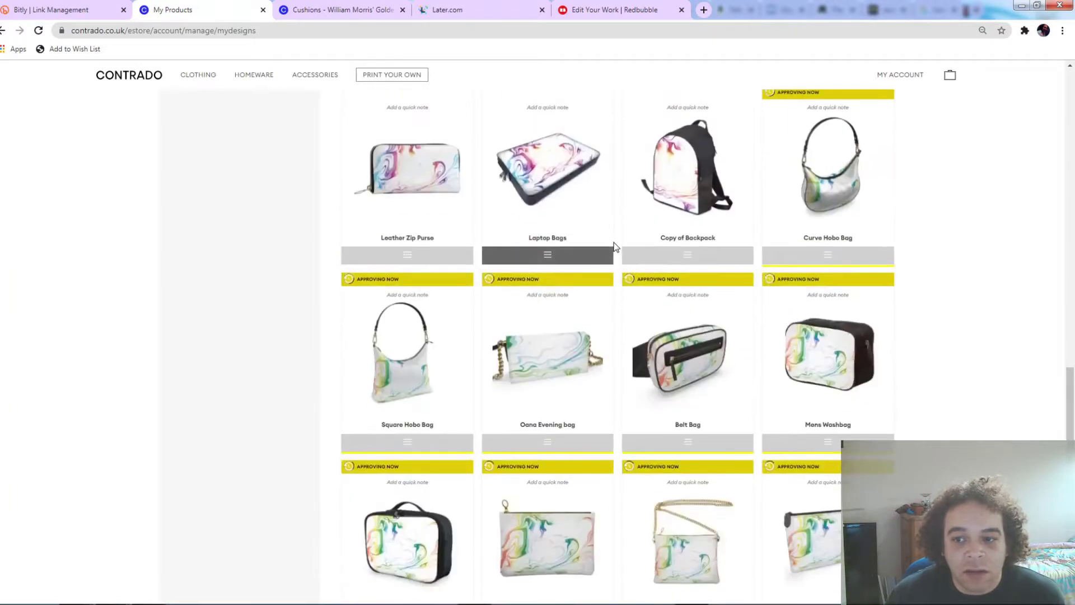
scroll(615, 250, "up", 3)
scroll(616, 247, "down", 6)
scroll(616, 247, "down", 15)
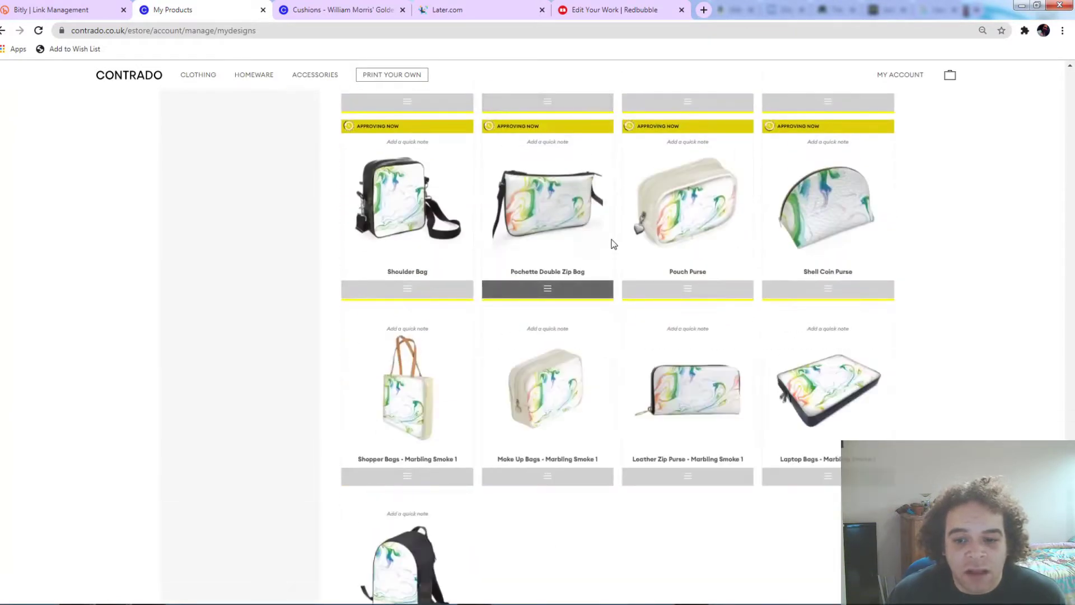
Step: Check which Marbling Smoke 1 products in the list are still being approved and which carry their full names
scroll(615, 245, "up", 1)
scroll(614, 245, "down", 4)
scroll(613, 245, "up", 8)
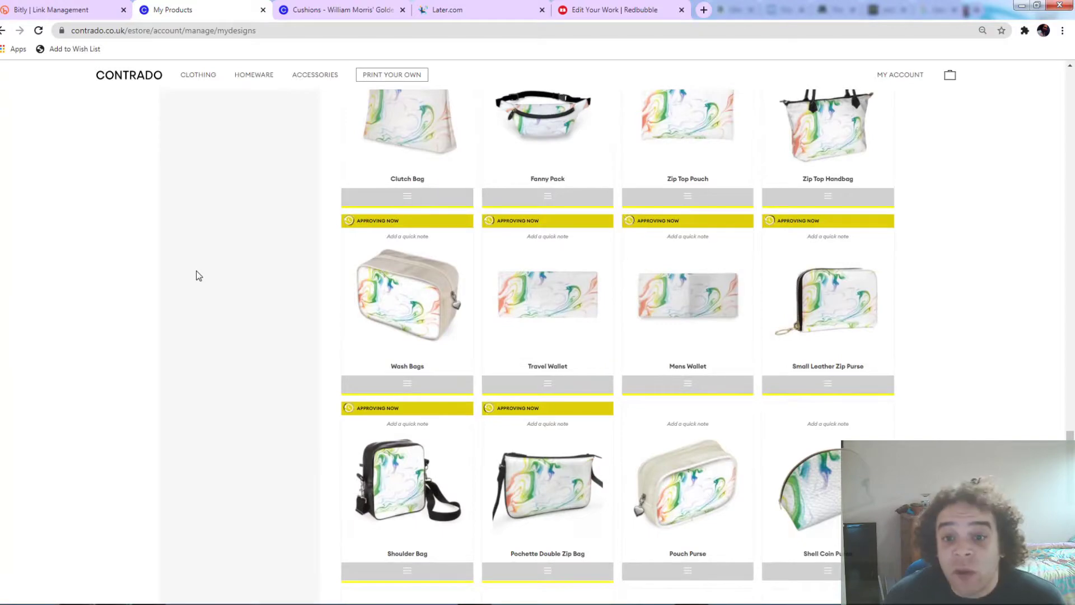
scroll(470, 274, "up", 5)
scroll(456, 300, "up", 14)
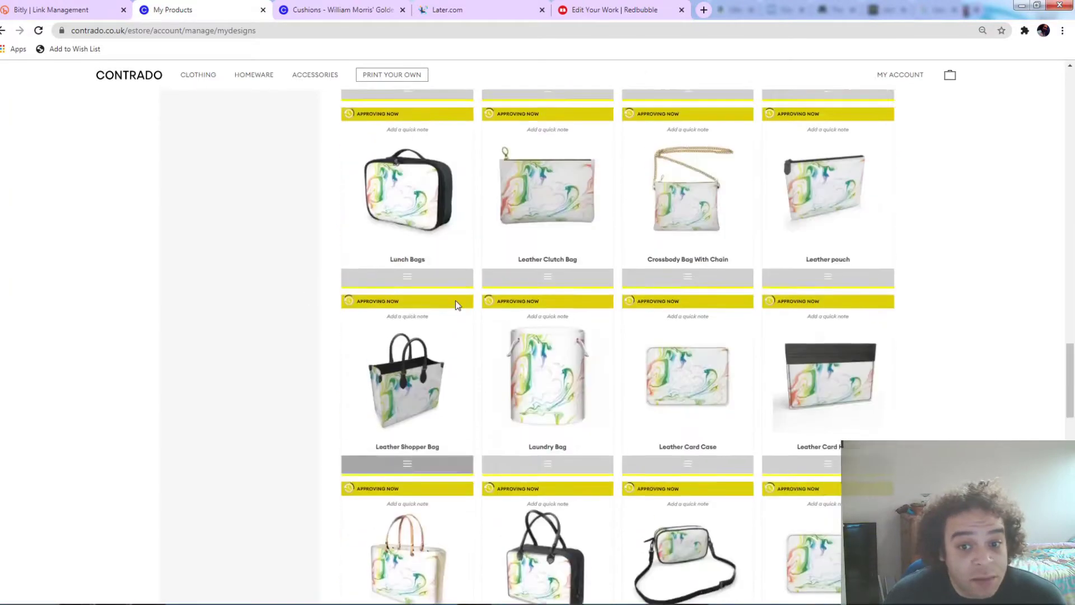
scroll(532, 300, "down", 10)
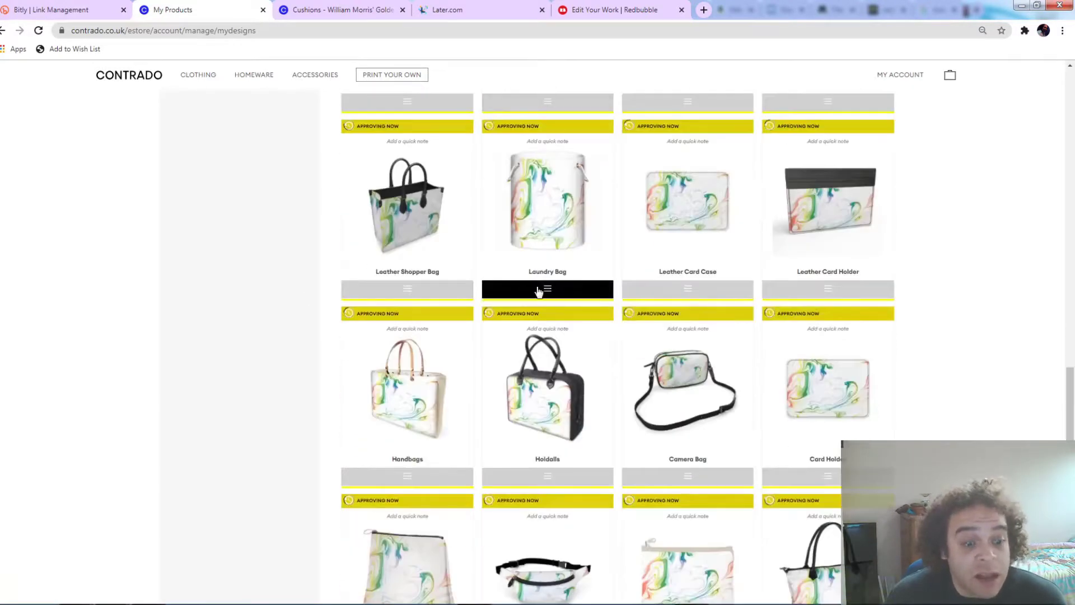
scroll(619, 280, "down", 12)
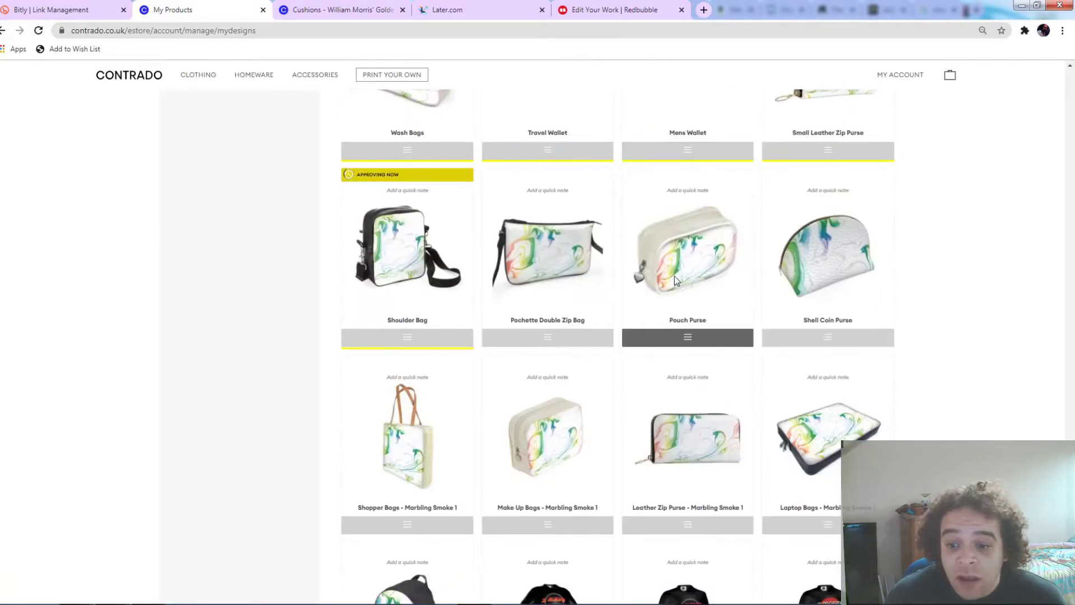
scroll(750, 414, "down", 2)
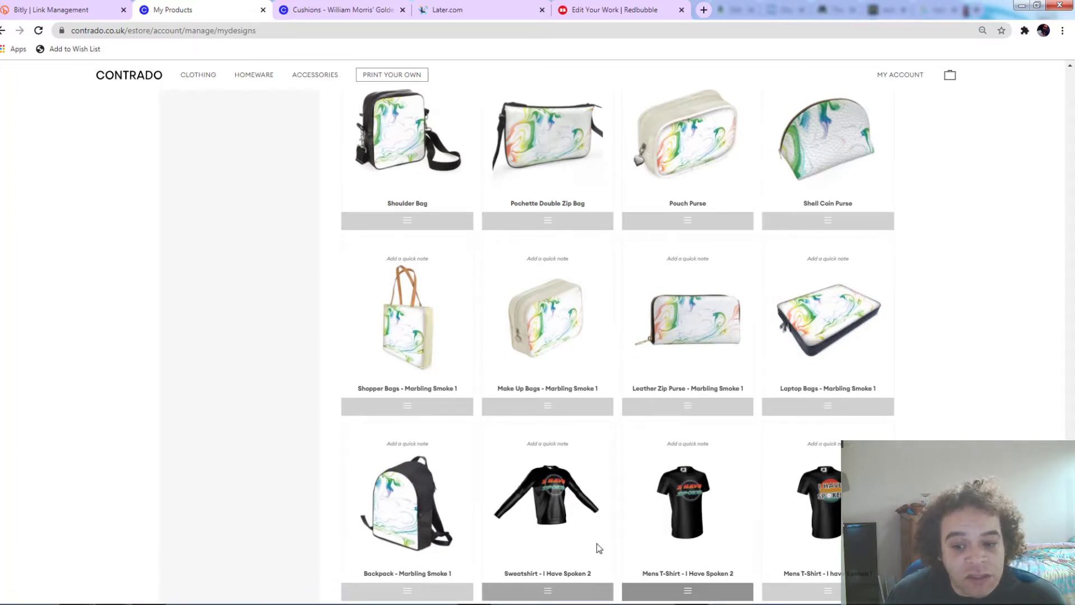
scroll(701, 370, "up", 5)
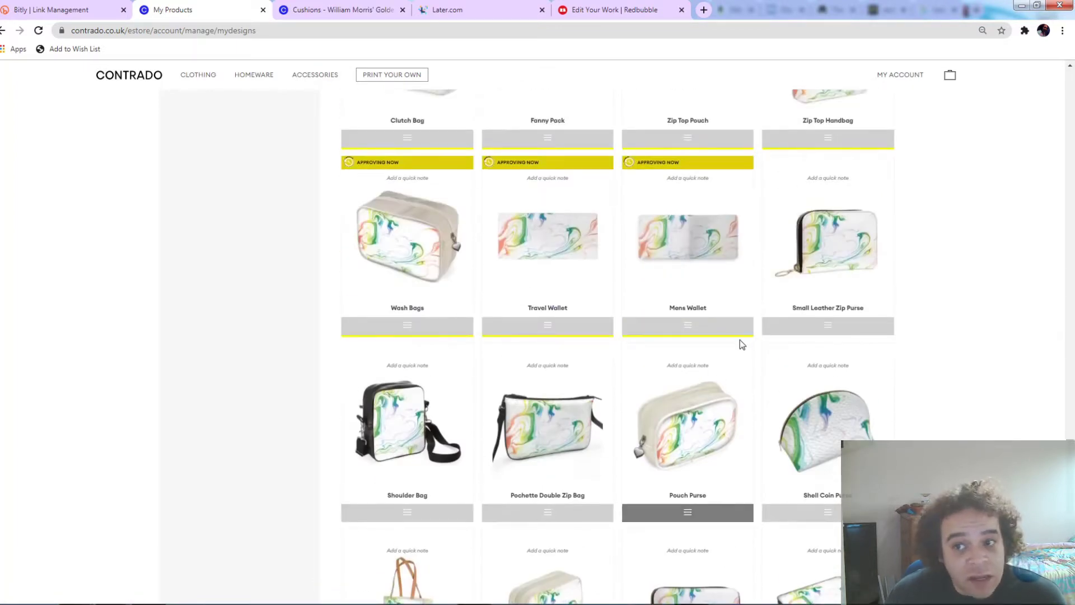